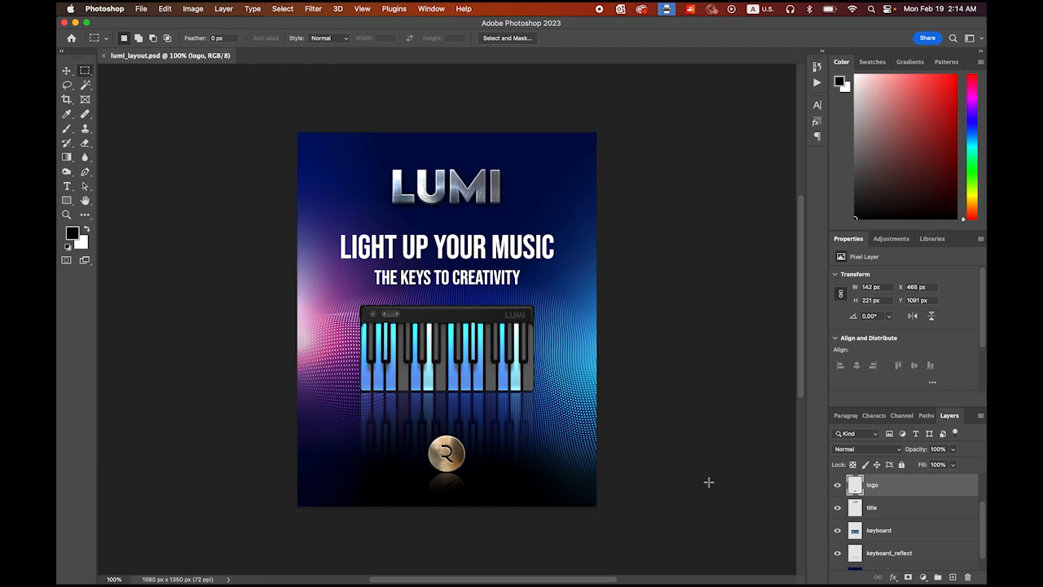
- Switch to Adobe Animate and create an HTML5 Canvas document 1080 by 1350 pixels at 30 fps
mouse_move(421, 580)
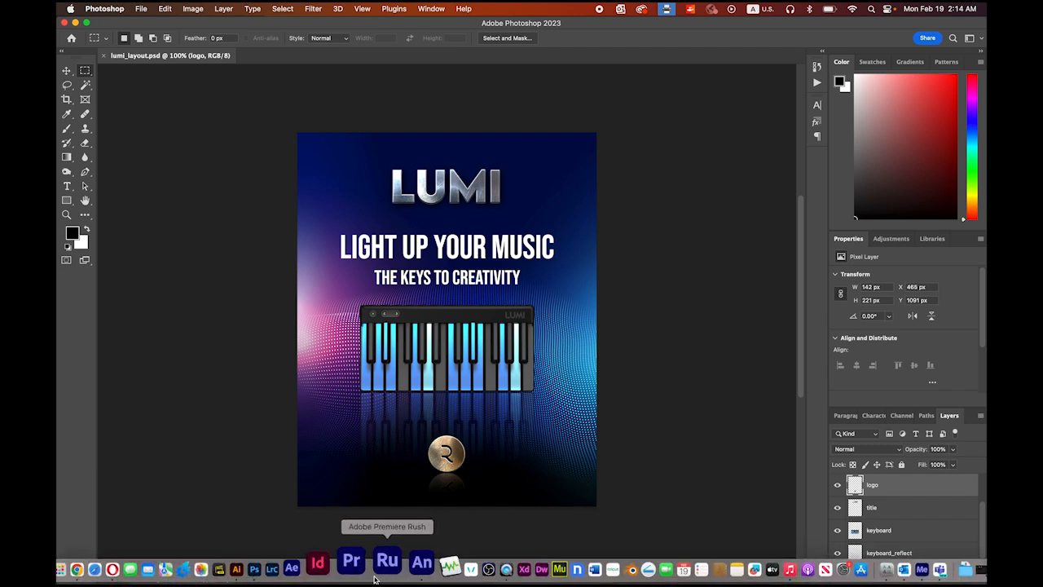
left_click(397, 562)
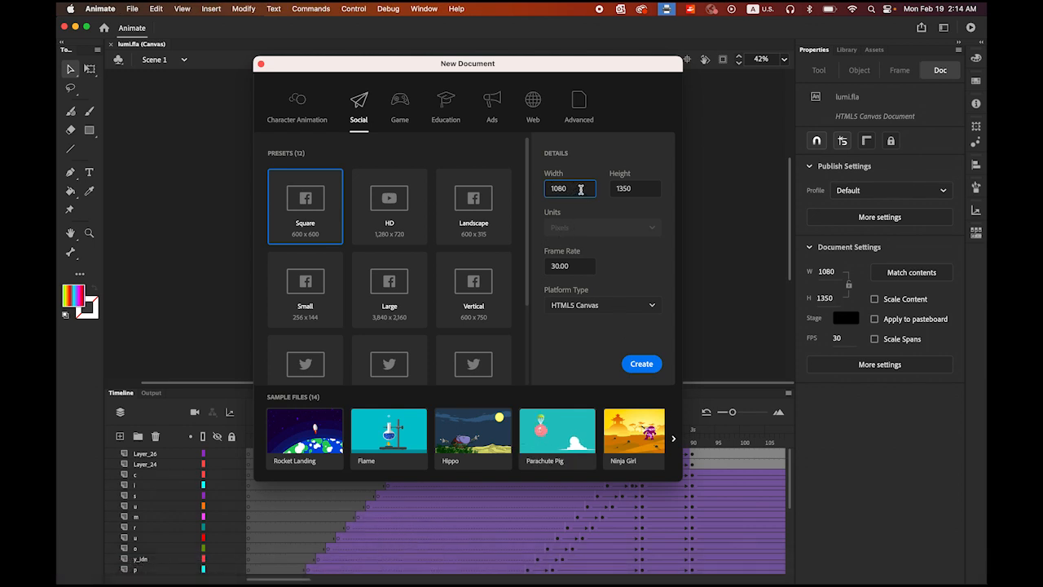
left_click_drag(580, 188, 539, 196)
left_click_drag(638, 188, 610, 195)
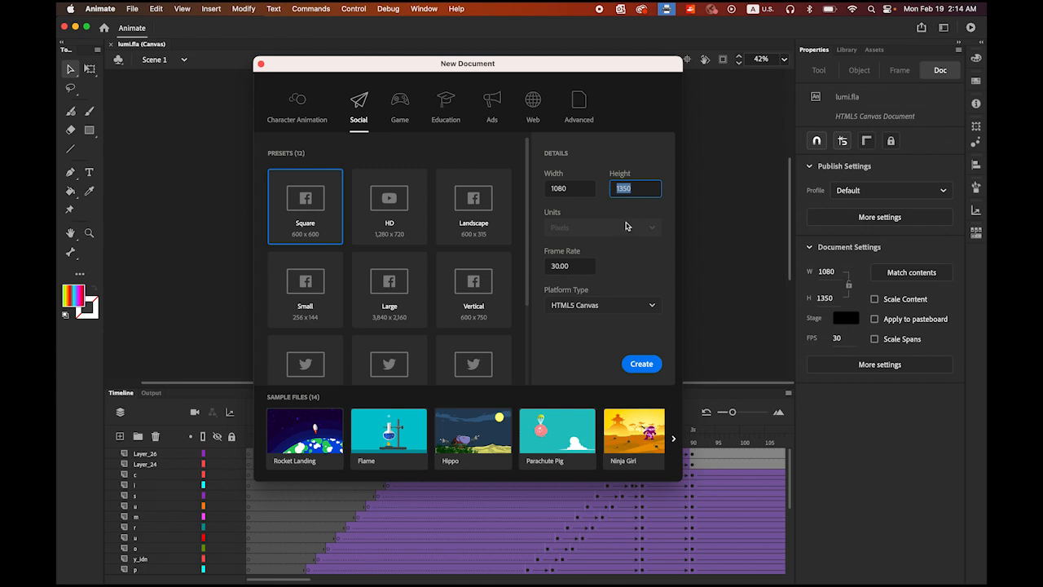
left_click(582, 267)
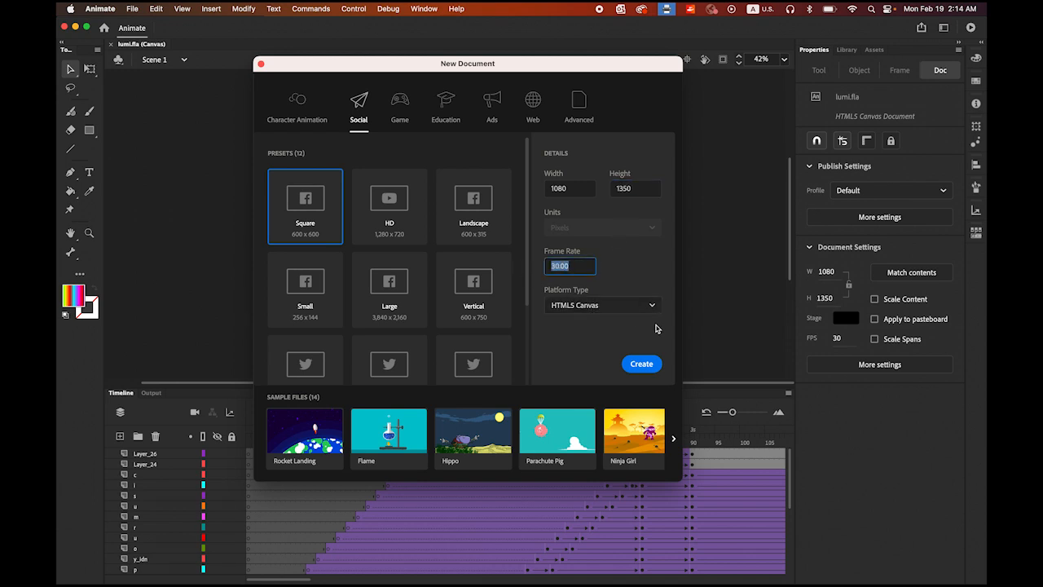
left_click(642, 364)
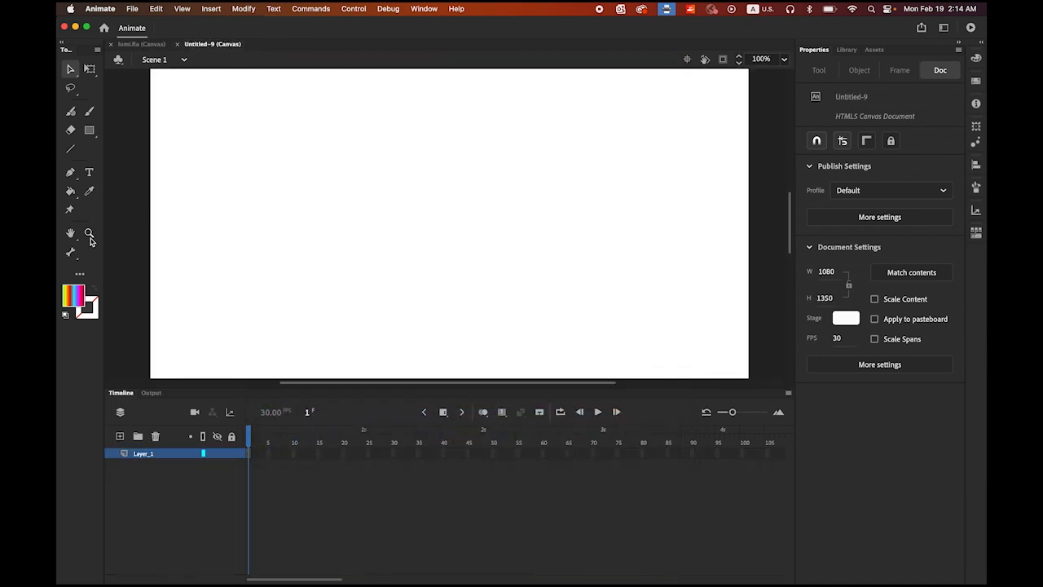
- Fit the whole stage in view and set the stage colour to black (#000000)
double_click(71, 234)
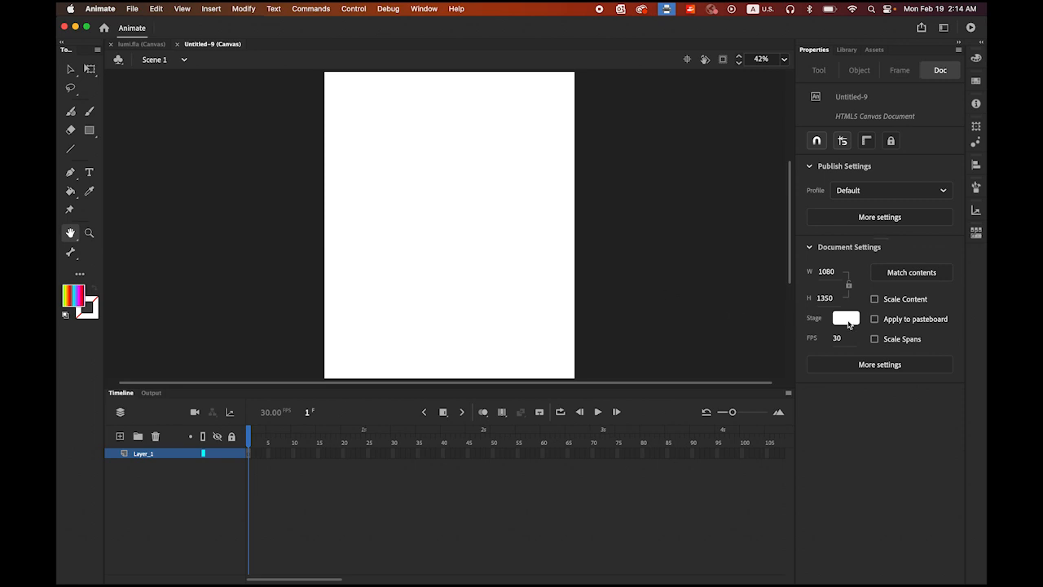
left_click(846, 321)
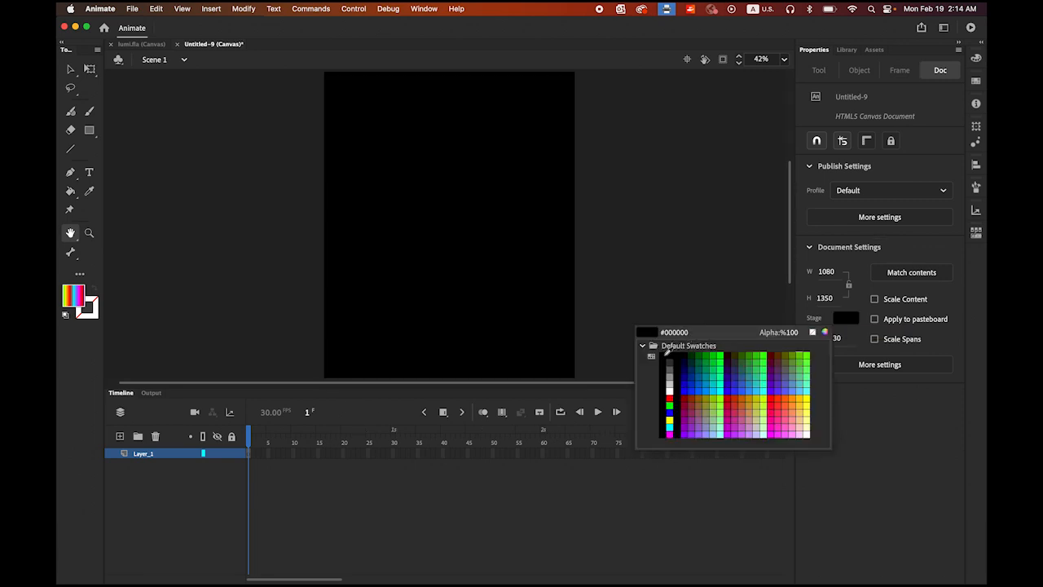
left_click(665, 355)
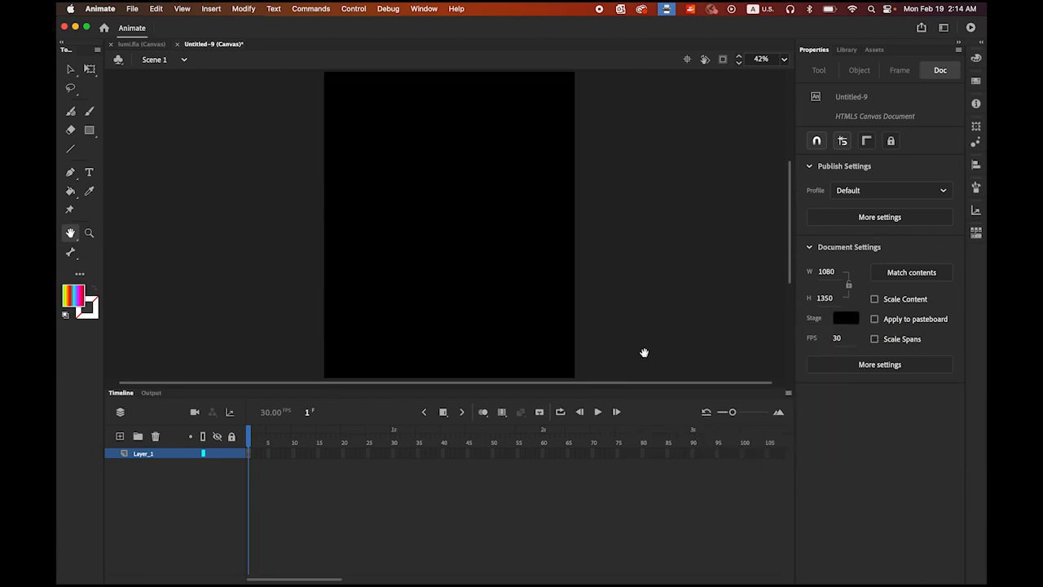
- Copy the full Layer 0 background artwork from lumi_layout.psd in Photoshop and paste it onto the stage in Animate
mouse_move(224, 571)
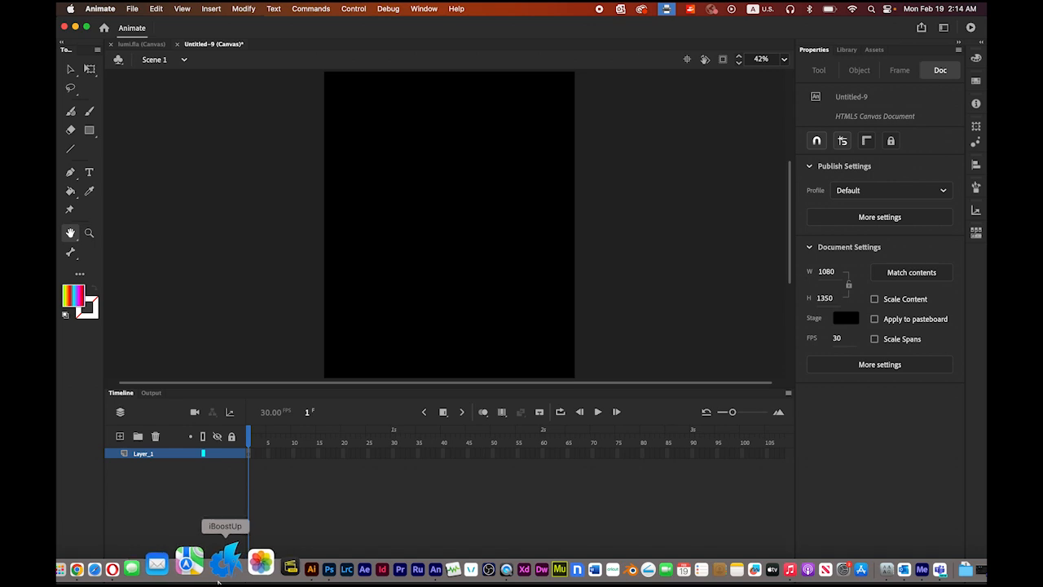
left_click(295, 563)
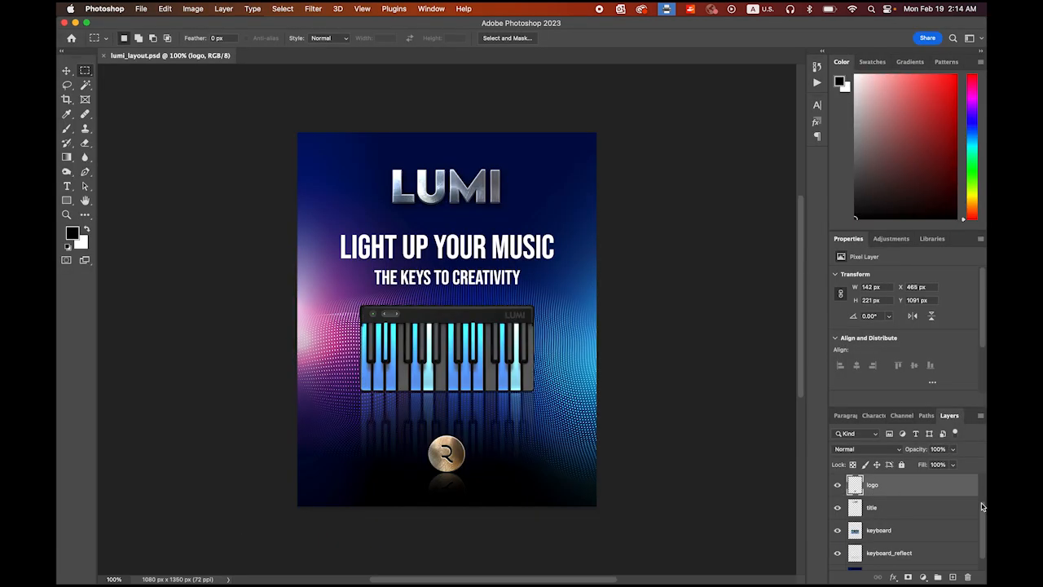
left_click_drag(958, 419, 657, 141)
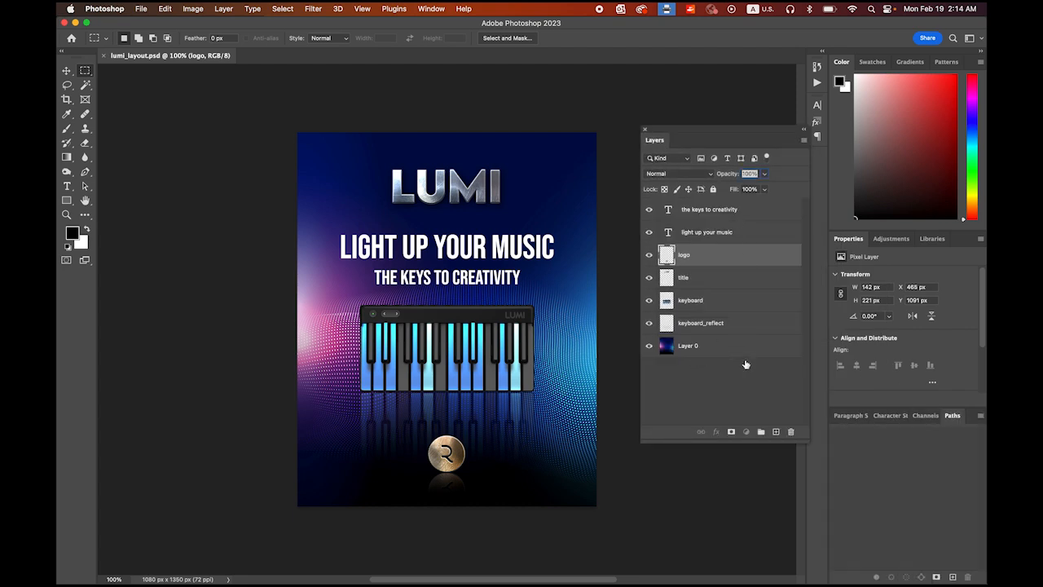
left_click(699, 346)
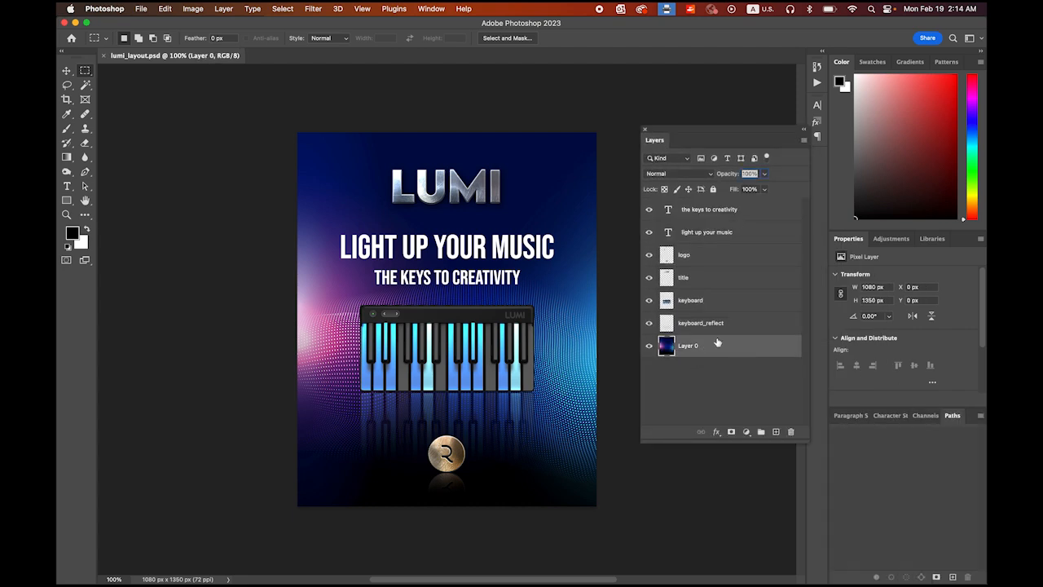
key("super+a")
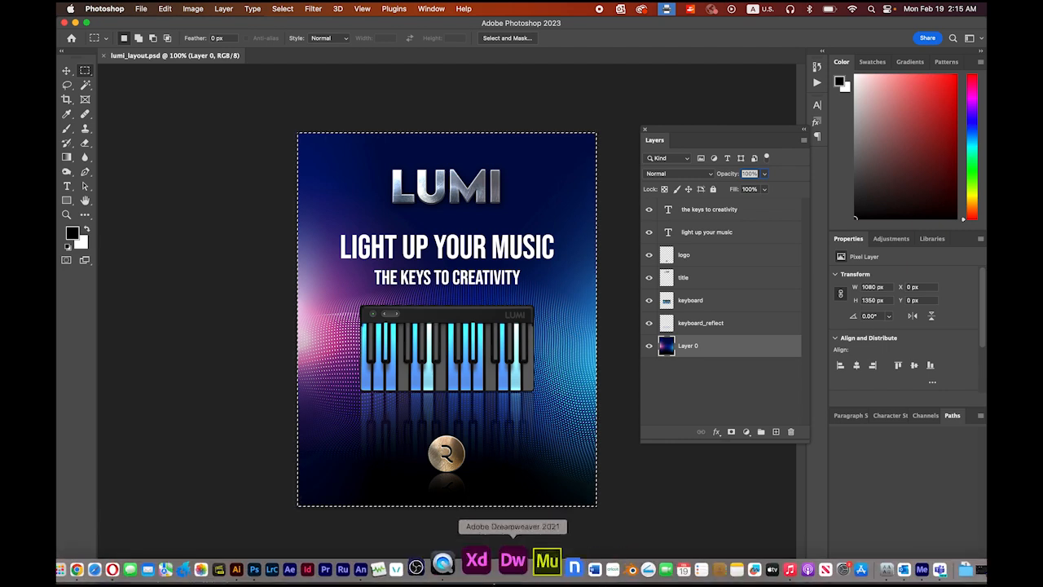
left_click(398, 562)
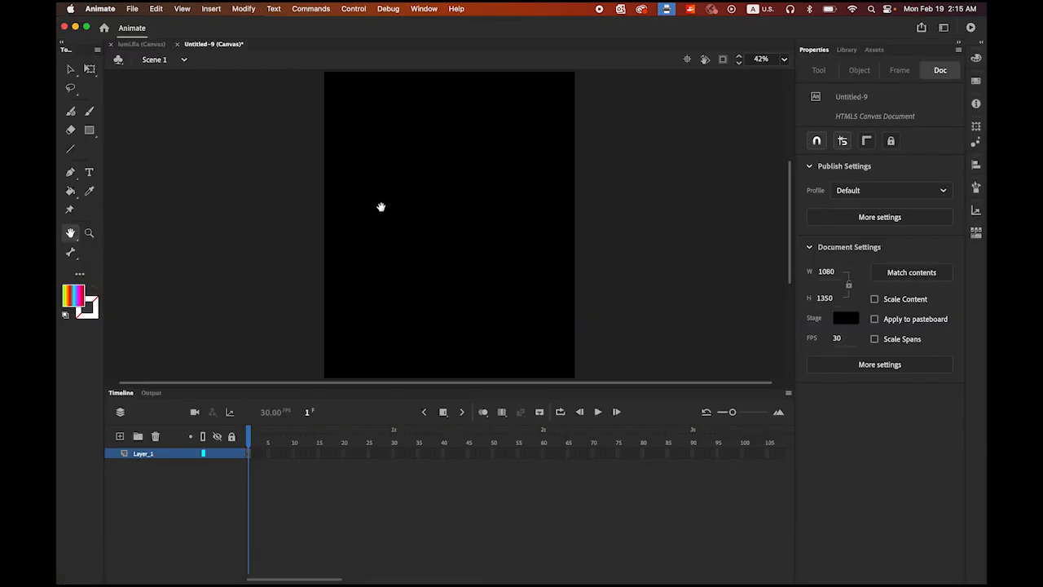
key("super+v")
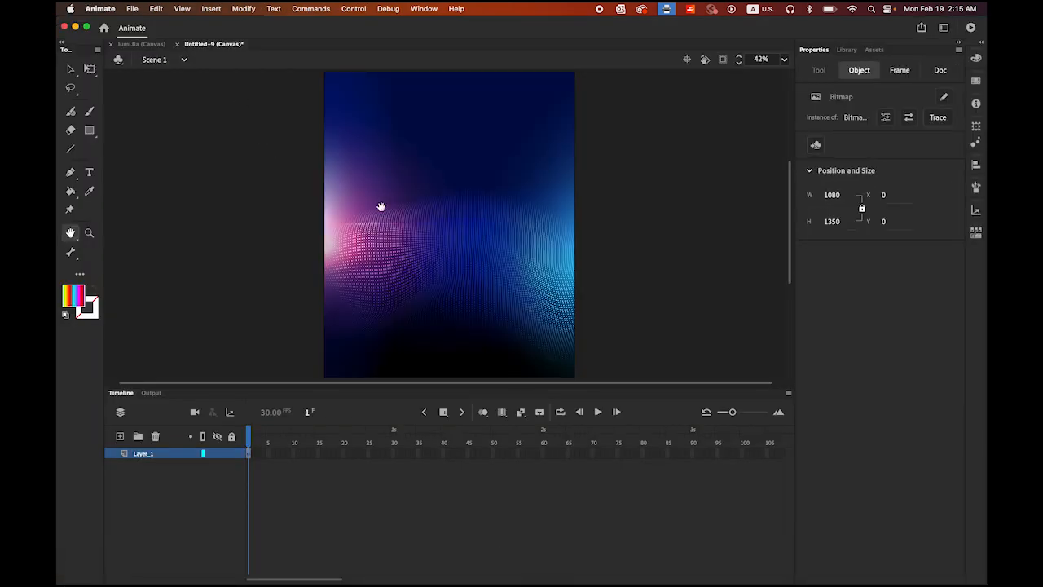
- Rename the timeline layer holding the background image as BG
double_click(145, 454)
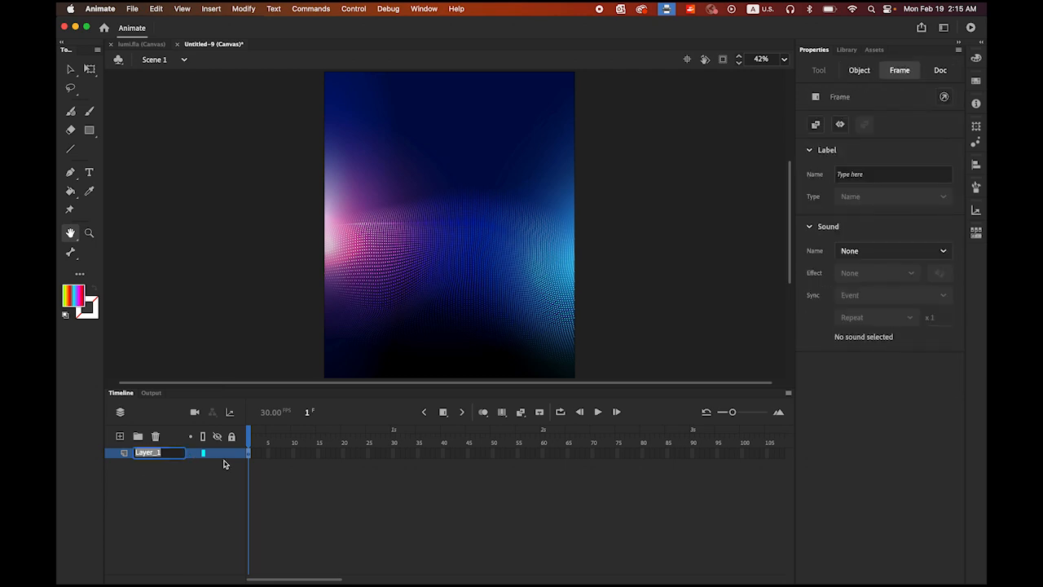
type("BG")
key("Return")
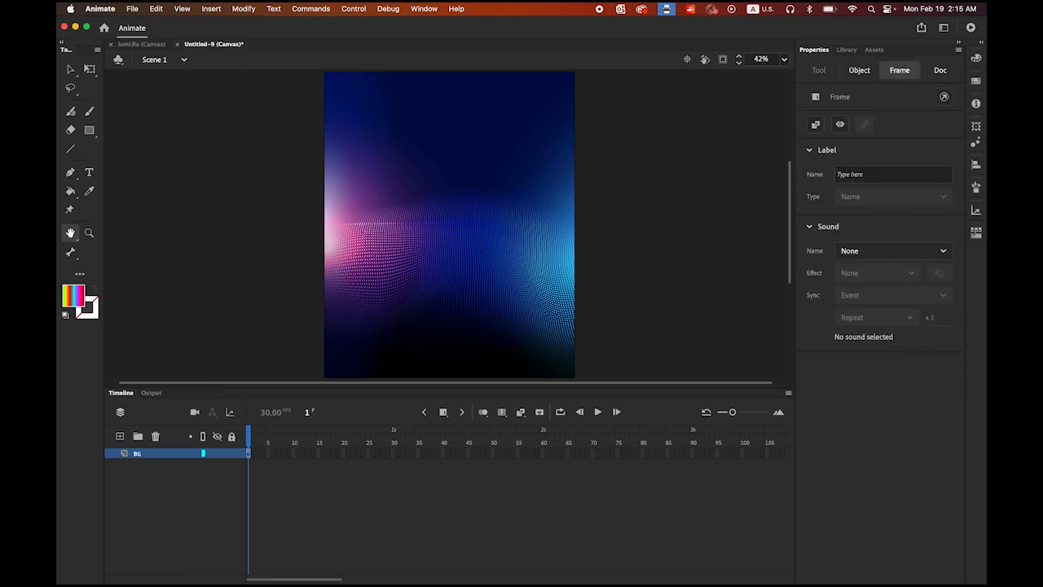
- Add a timeline layer above BG and name it keyboard_reflect
left_click(120, 437)
double_click(143, 454)
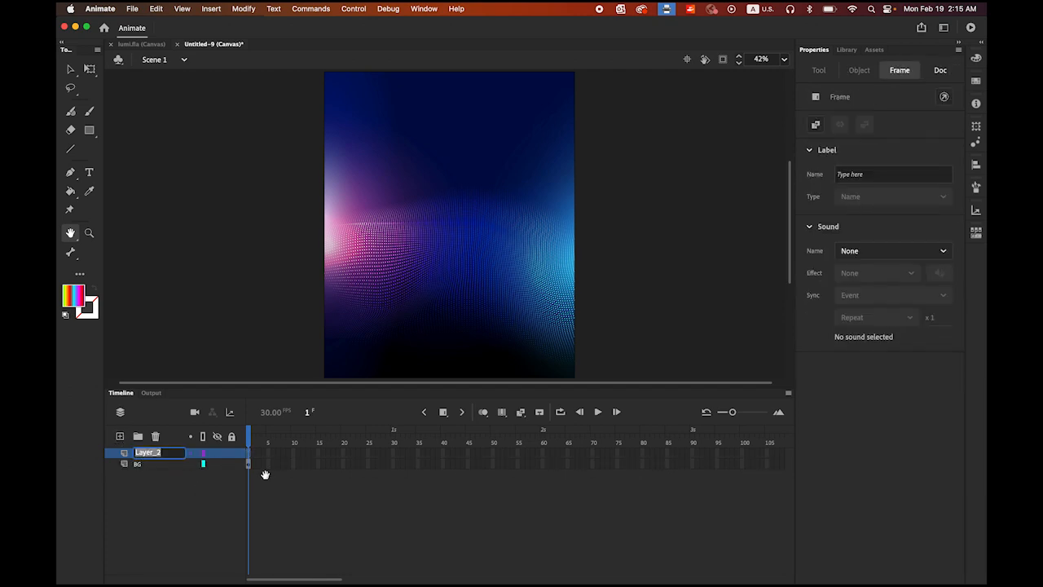
type("H")
type("ct")
key("Return")
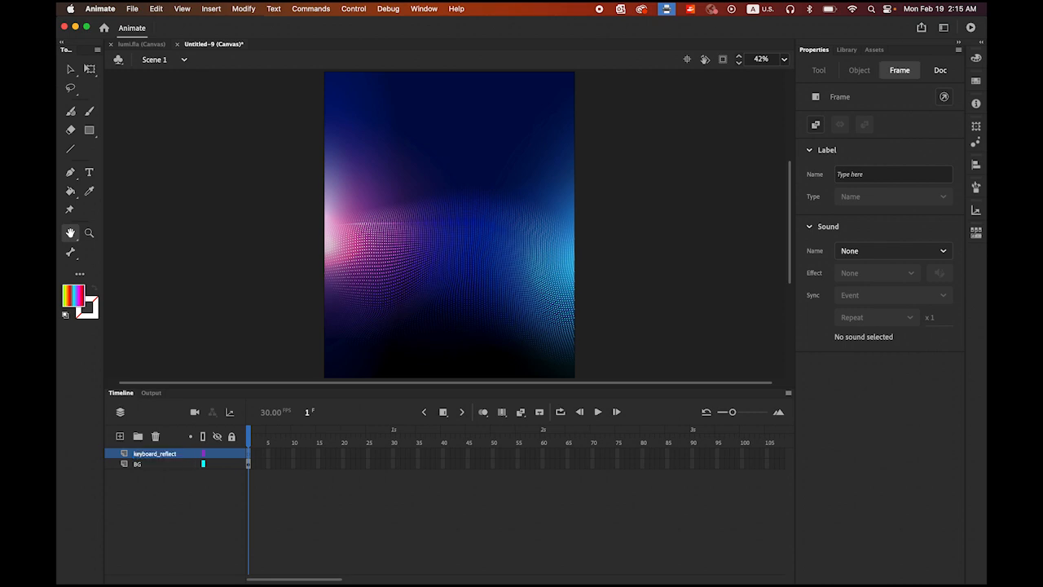
- Copy the keyboard_reflect layer's artwork in Photoshop and paste it into the keyboard_reflect layer in Animate
left_click(284, 562)
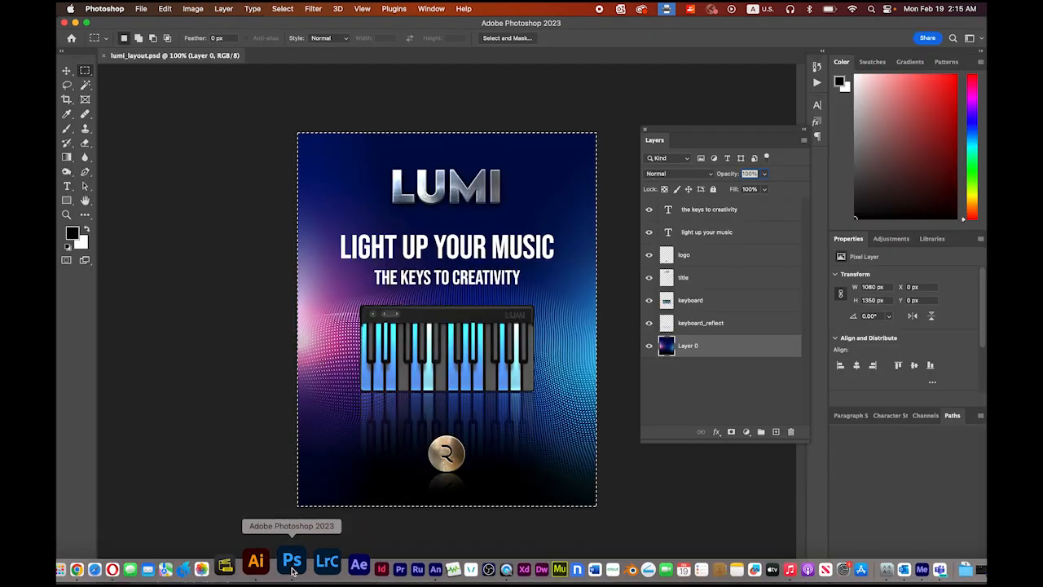
left_click(718, 325)
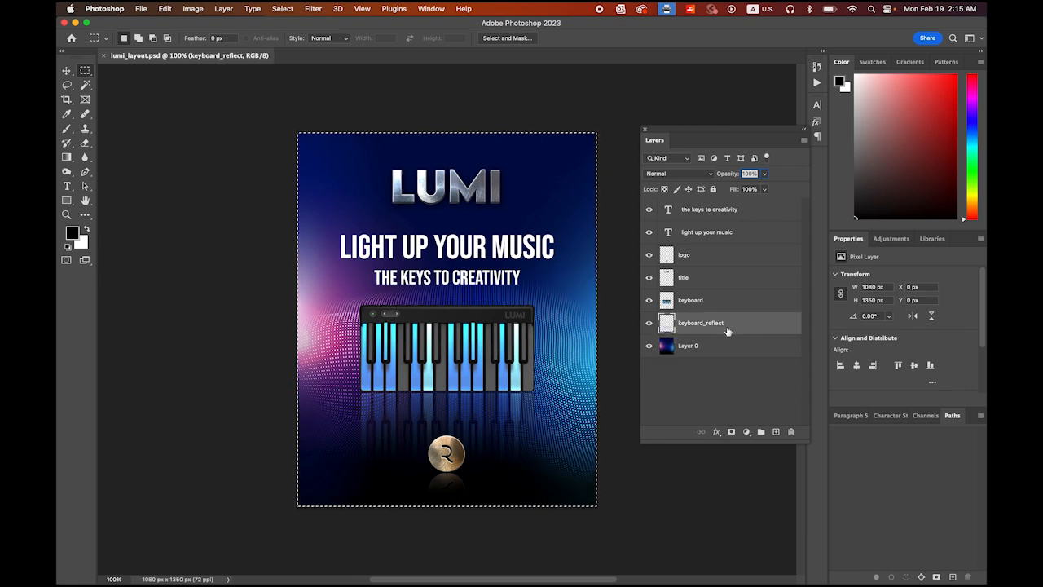
mouse_move(302, 580)
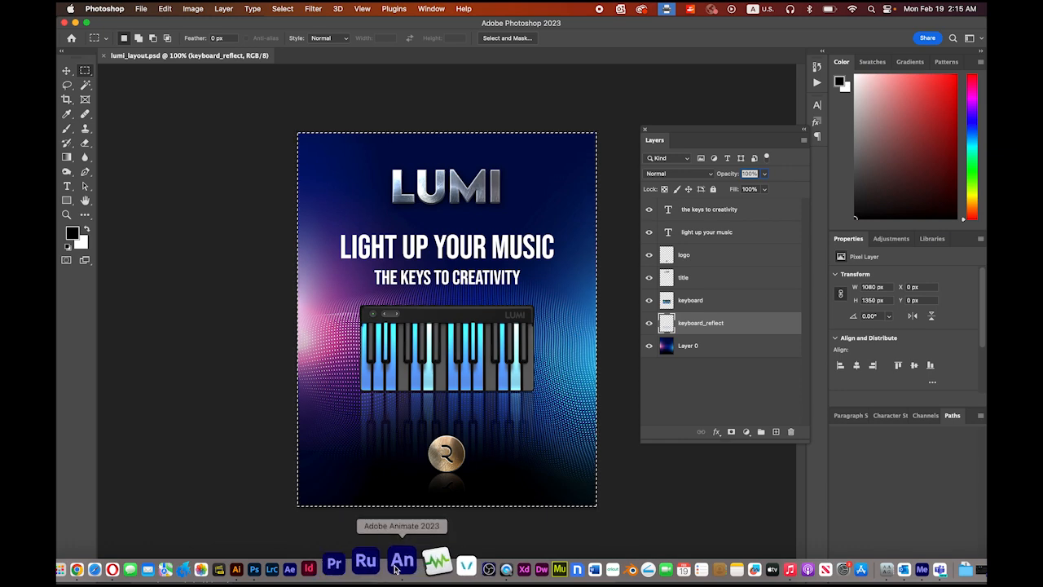
left_click(397, 567)
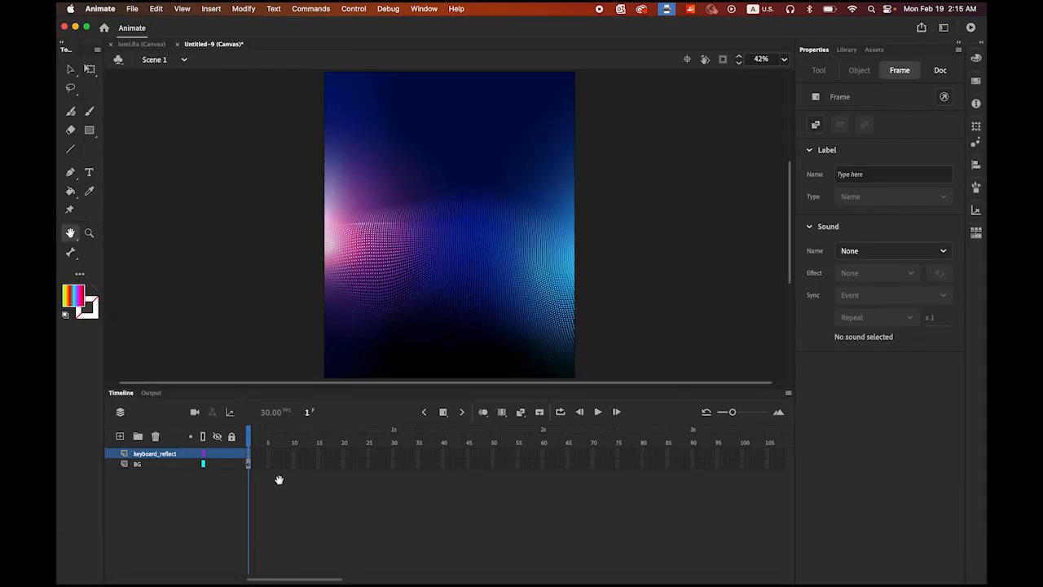
key("super+v")
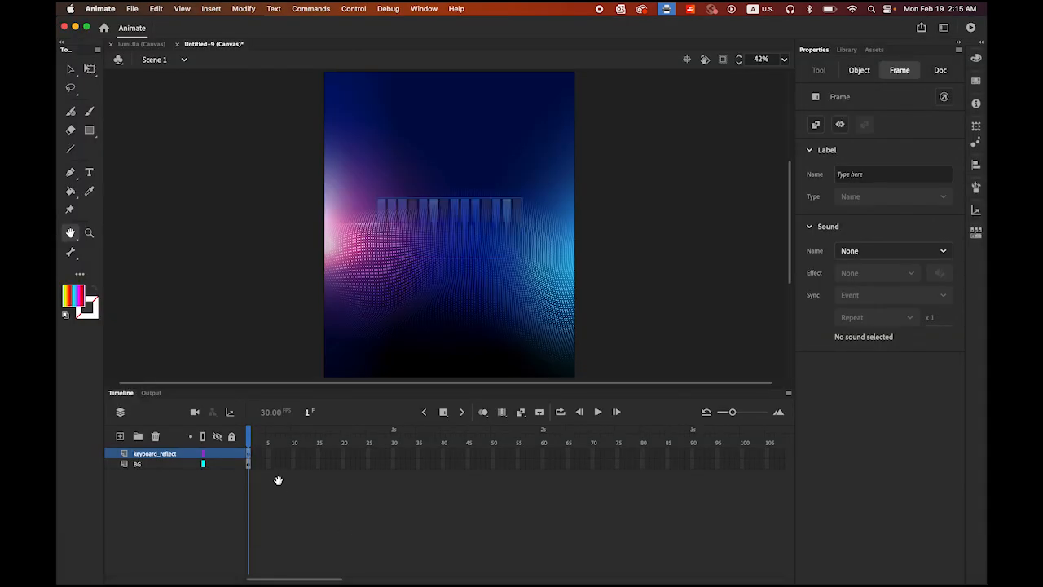
- Move the keyboard reflection straight down the stage to about X 225, Y 925
left_click(71, 69)
left_click(414, 201)
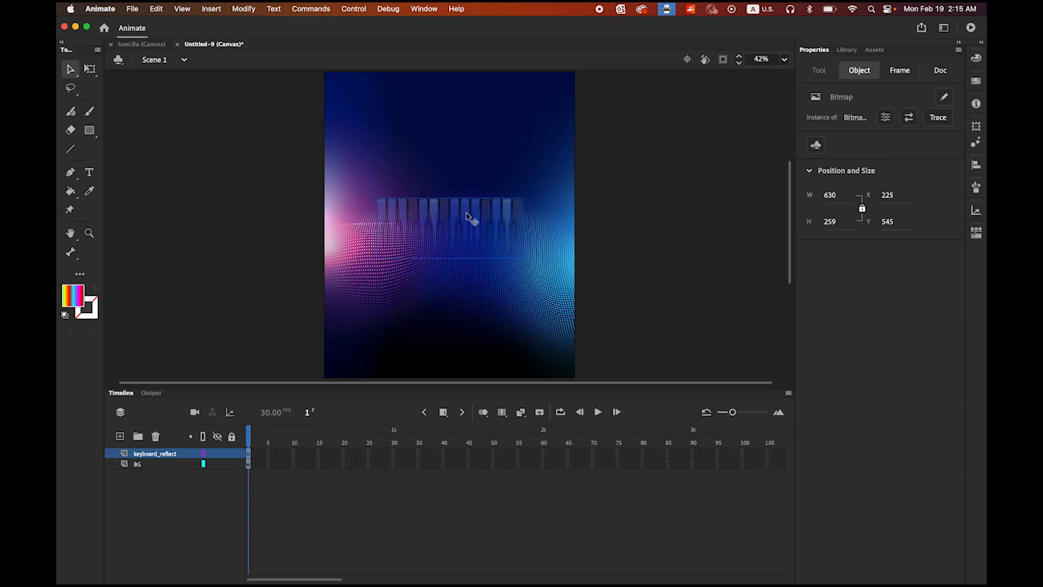
left_click_drag(466, 212, 463, 305)
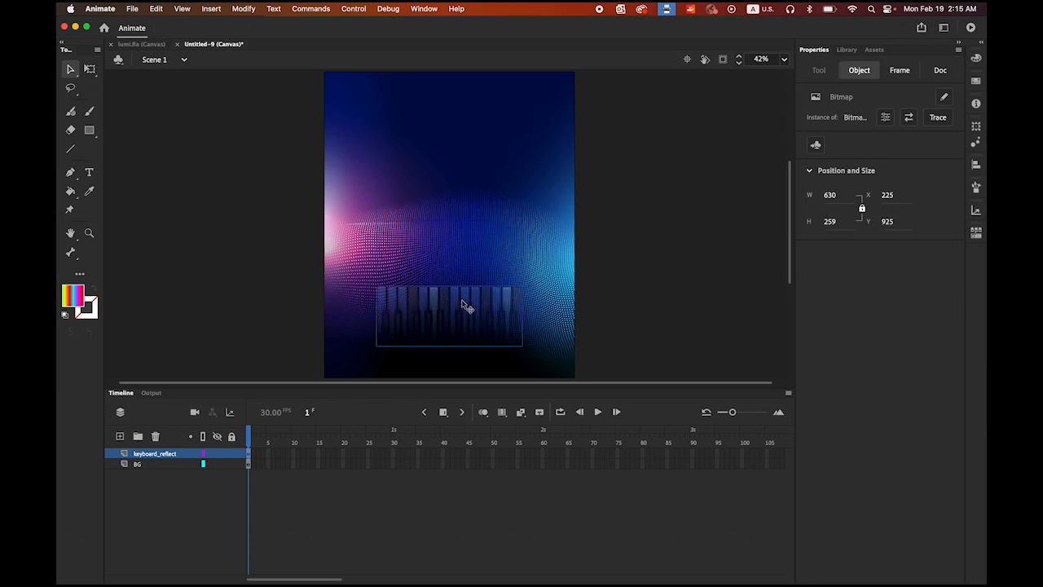
- Add a timeline layer above keyboard_reflect and name it keyboard
left_click(120, 436)
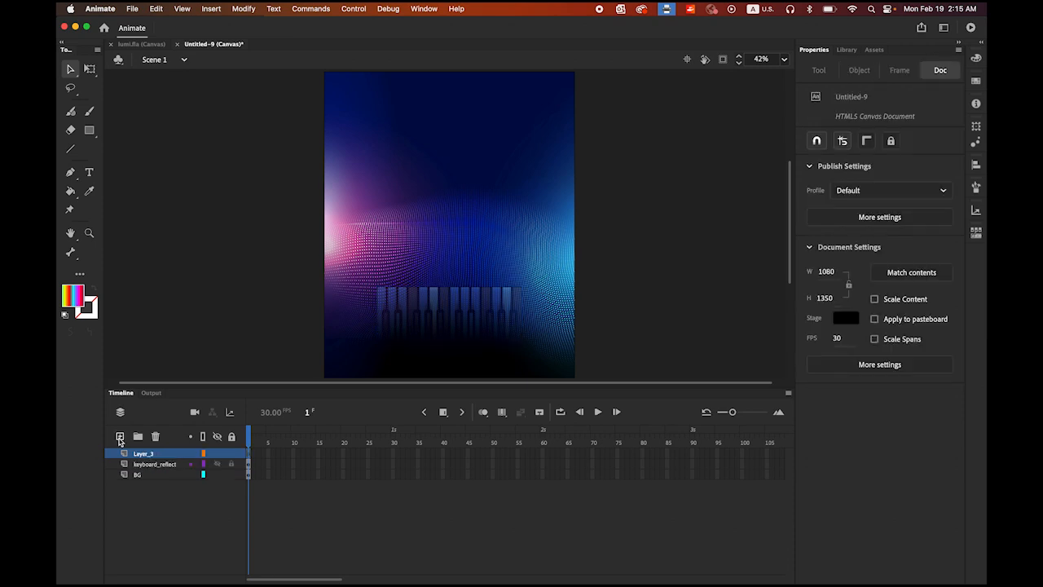
double_click(143, 454)
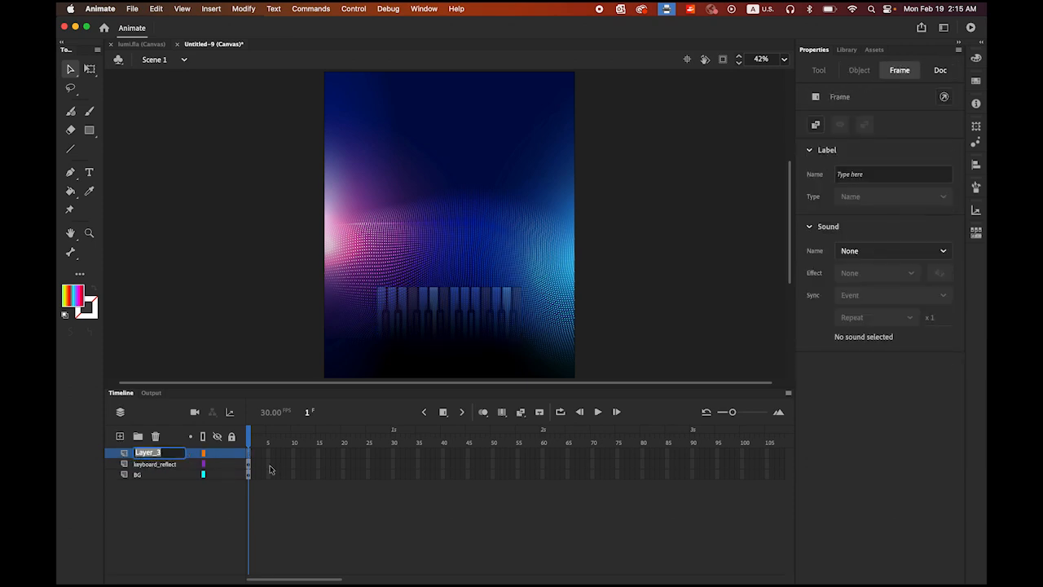
type("keyboard")
key("Return")
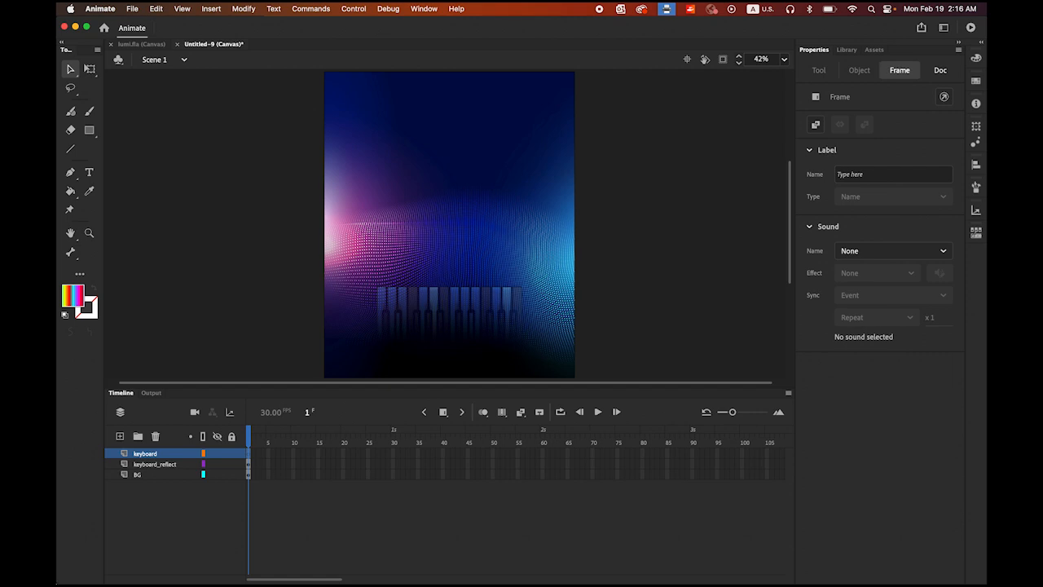
- Copy the keyboard layer's artwork in Photoshop and paste it into the keyboard layer in Animate
left_click(295, 561)
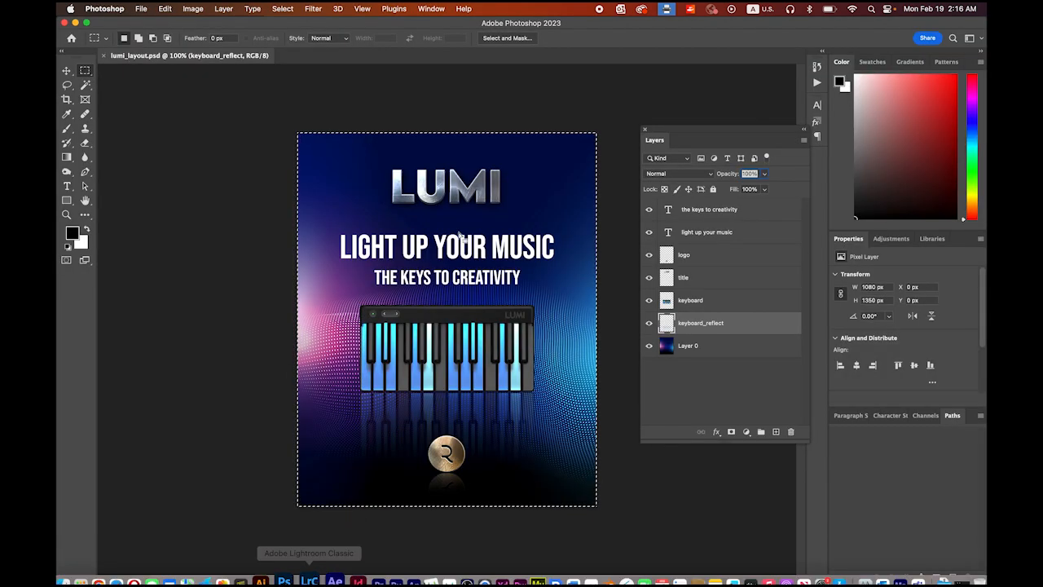
left_click(706, 301)
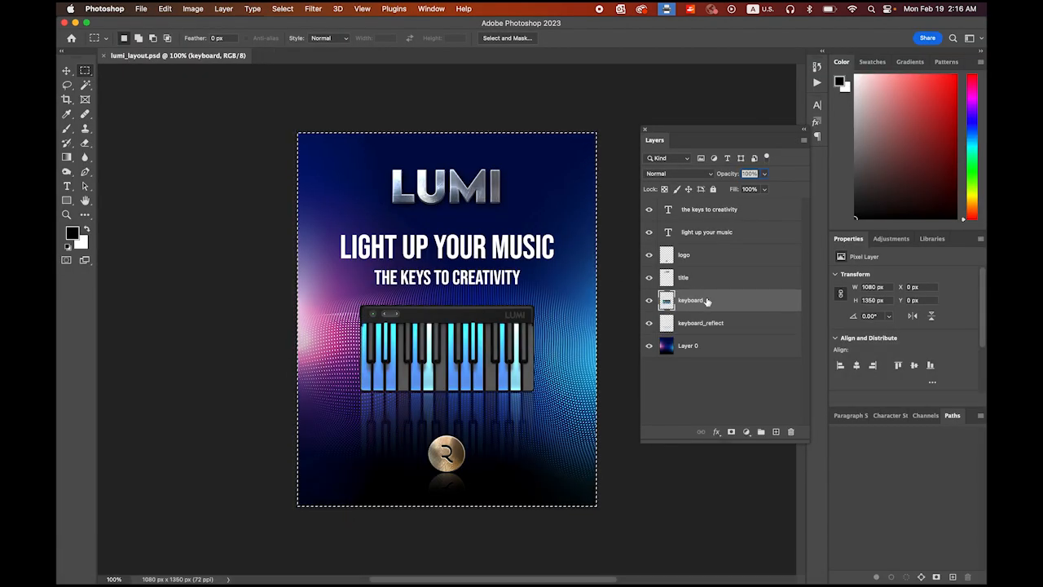
mouse_move(285, 581)
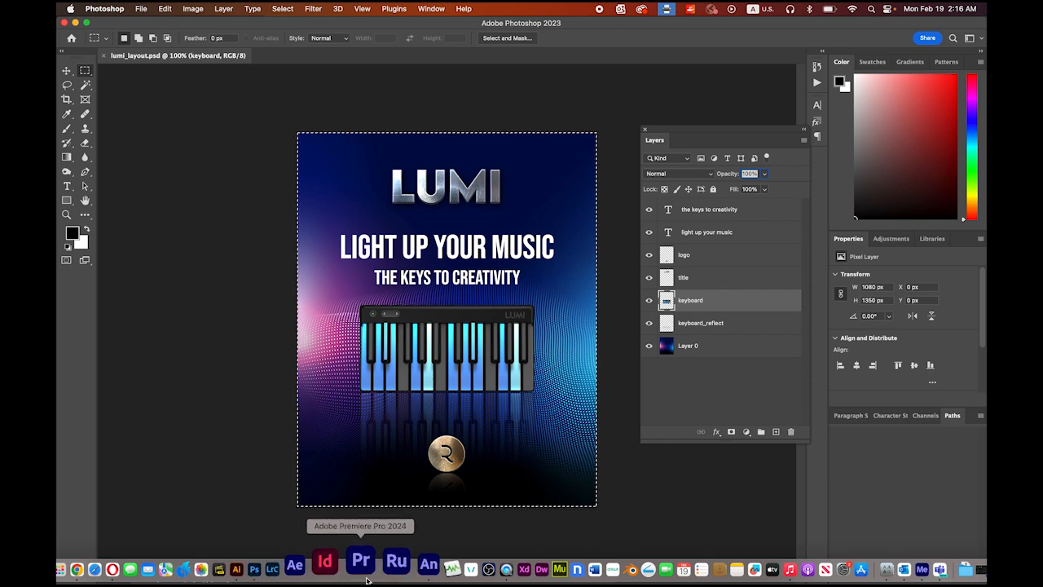
left_click(428, 564)
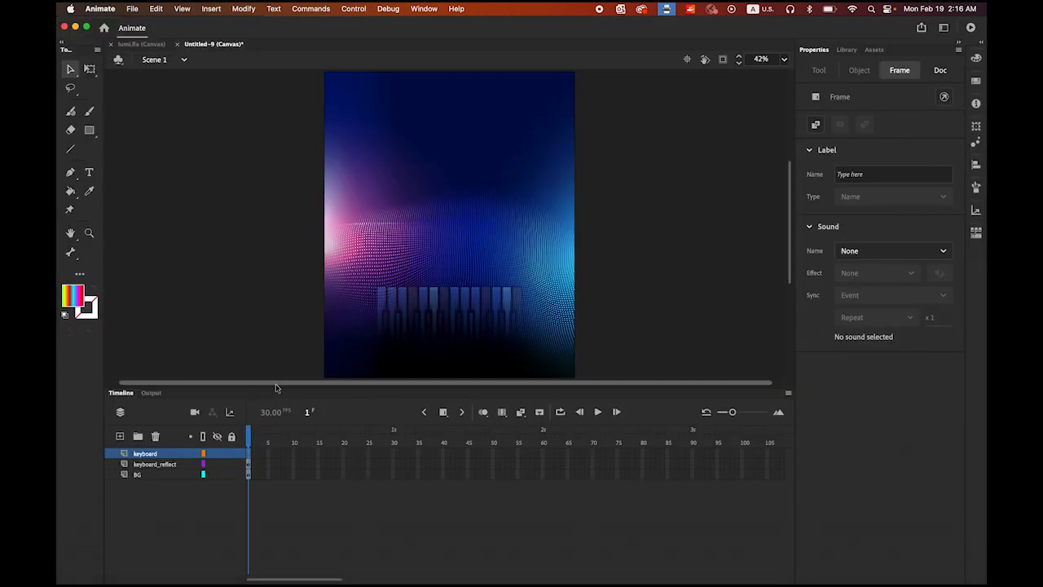
key("super+v")
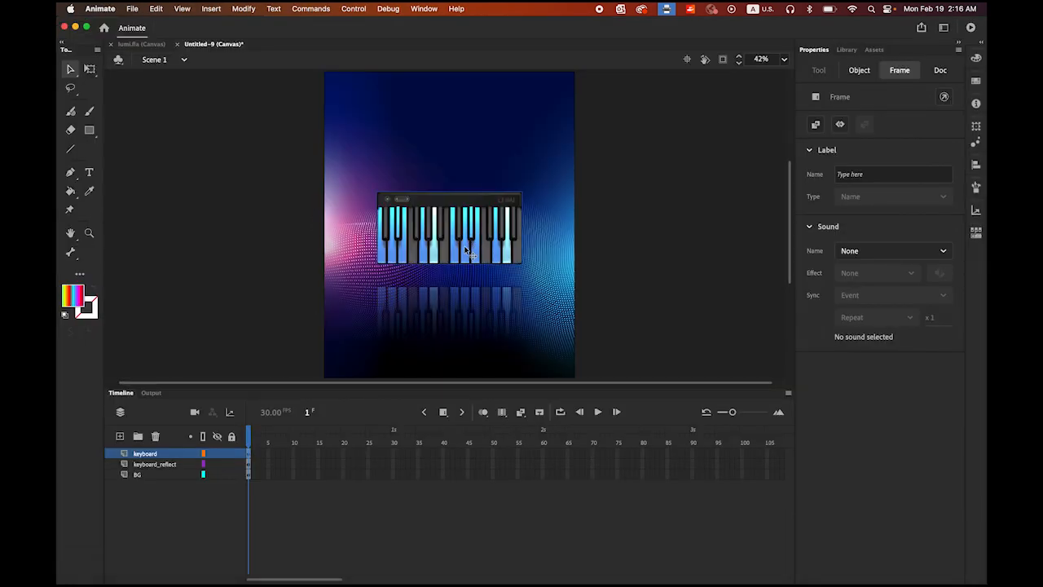
- Move the keyboard image down to about X 225, Y 611 so it sits directly on top of its reflection
left_click_drag(467, 251, 466, 274)
left_click(650, 274)
left_click(466, 315)
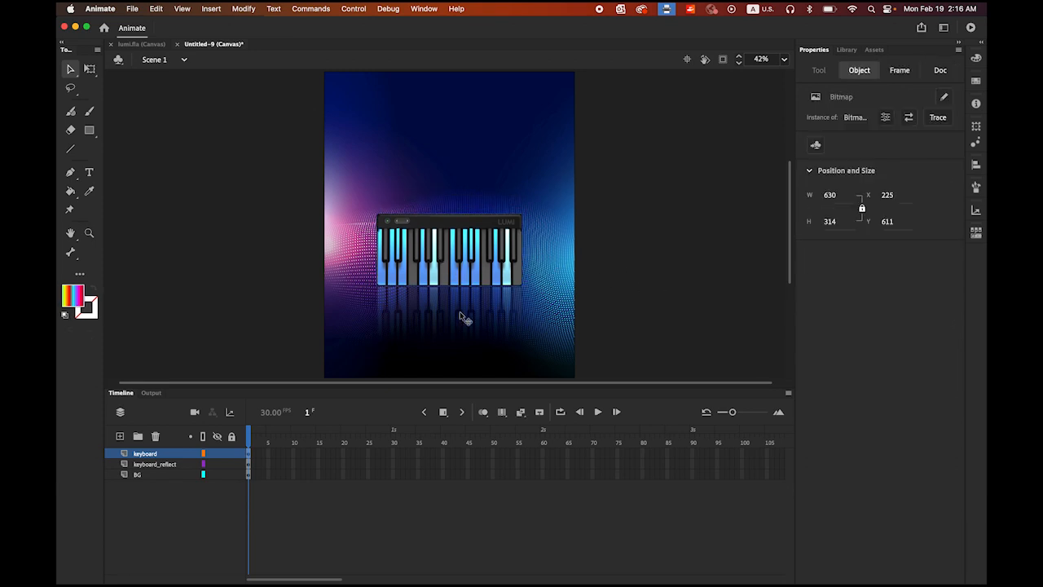
- Nudge the keyboard artwork slightly lower on the stage, keeping it directly above its reflection
left_click_drag(462, 281, 462, 285)
left_click(642, 292)
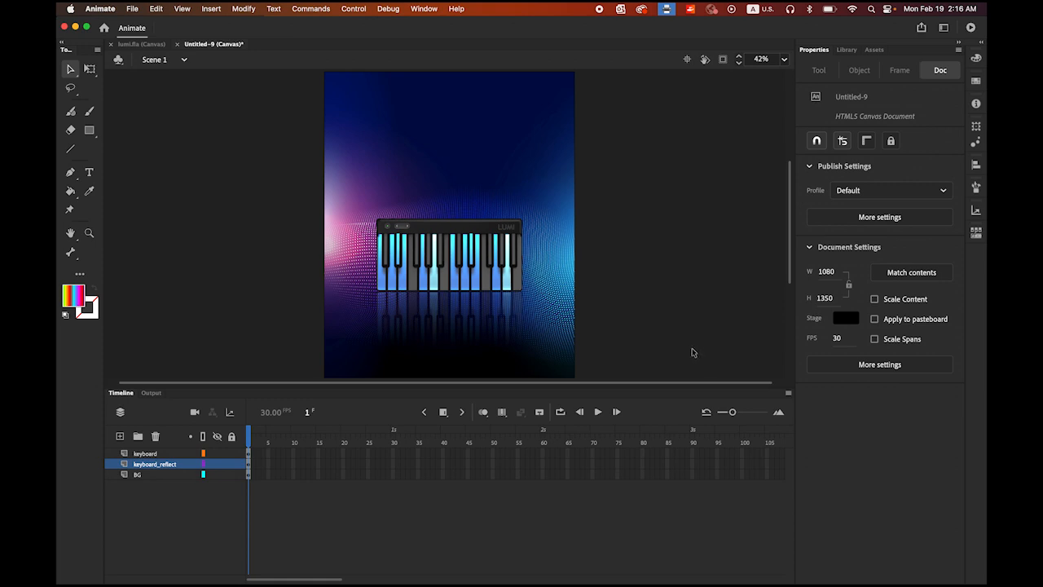
- Add a timeline layer above the keyboard layer and name it title
left_click(145, 454)
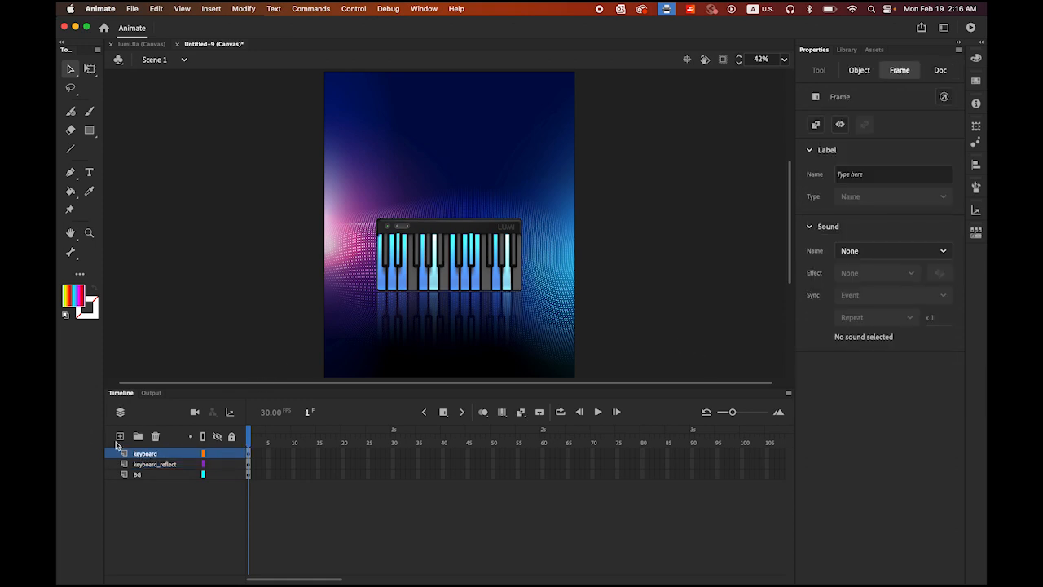
left_click(120, 436)
double_click(145, 453)
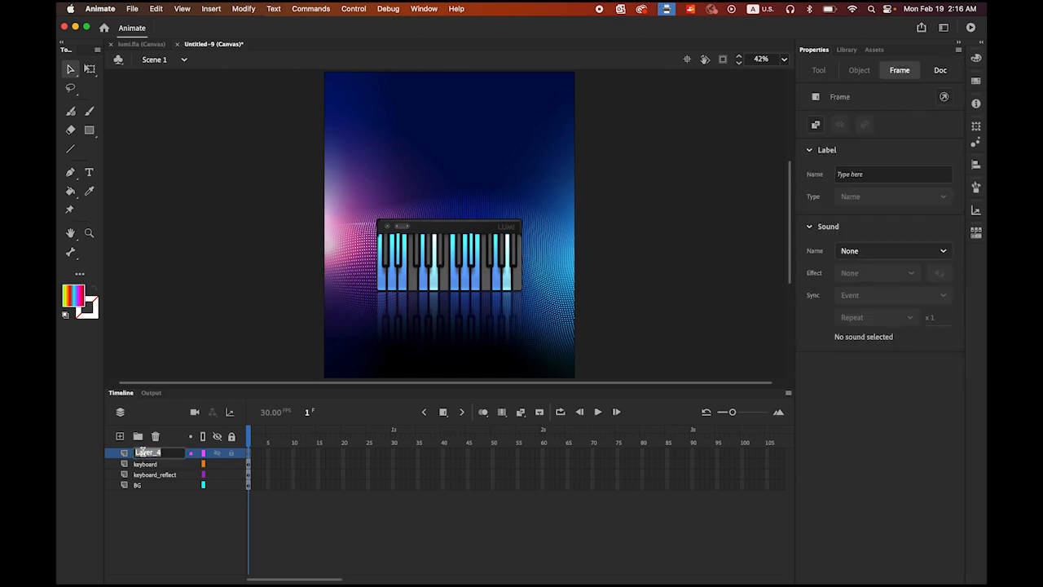
type("title")
key("Return")
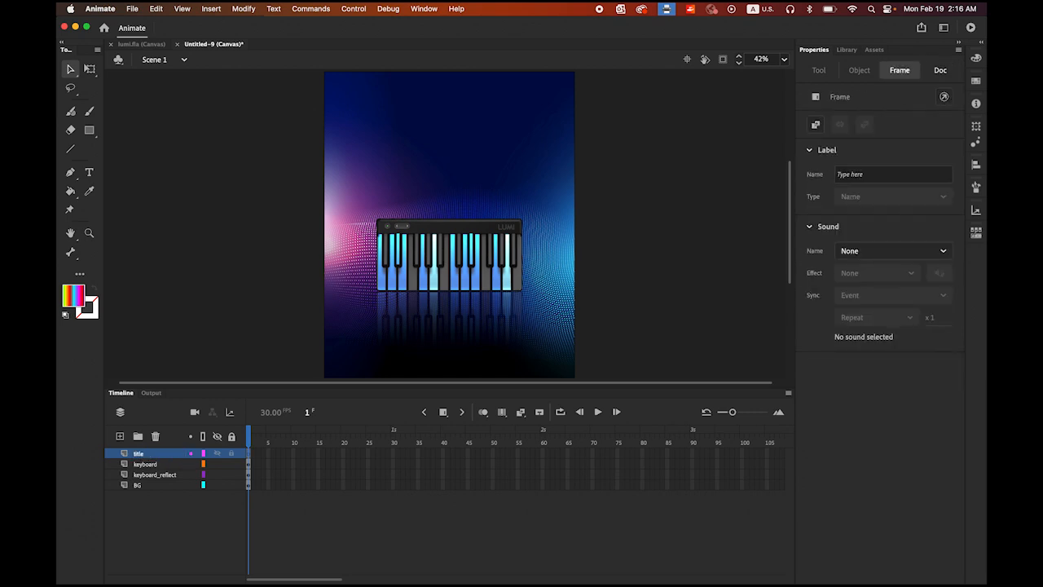
- Copy the title layer's artwork from Photoshop into Animate's title layer and move the LUMI image up to about X 314, Y 82
mouse_move(191, 577)
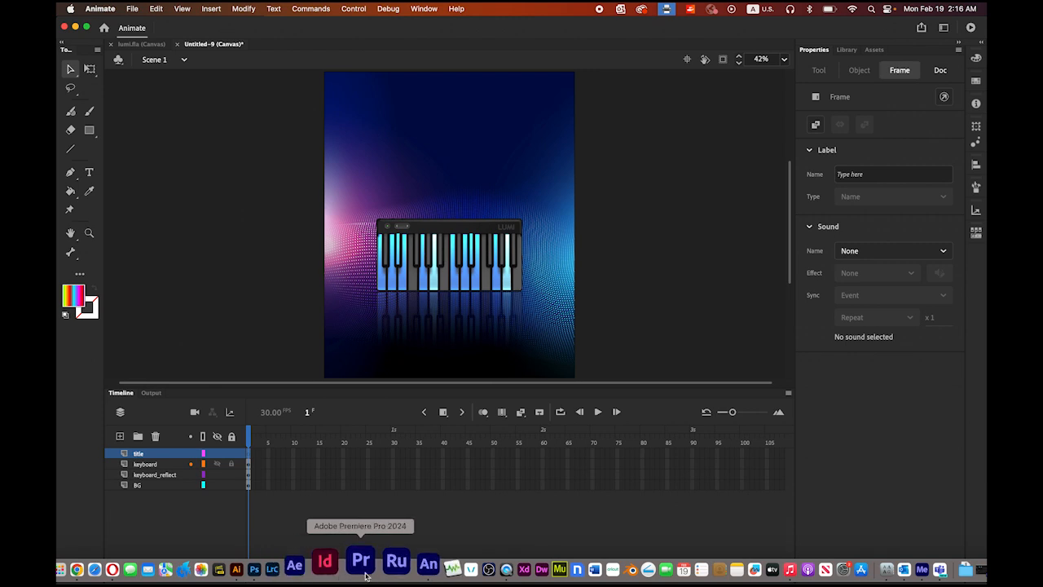
left_click(254, 569)
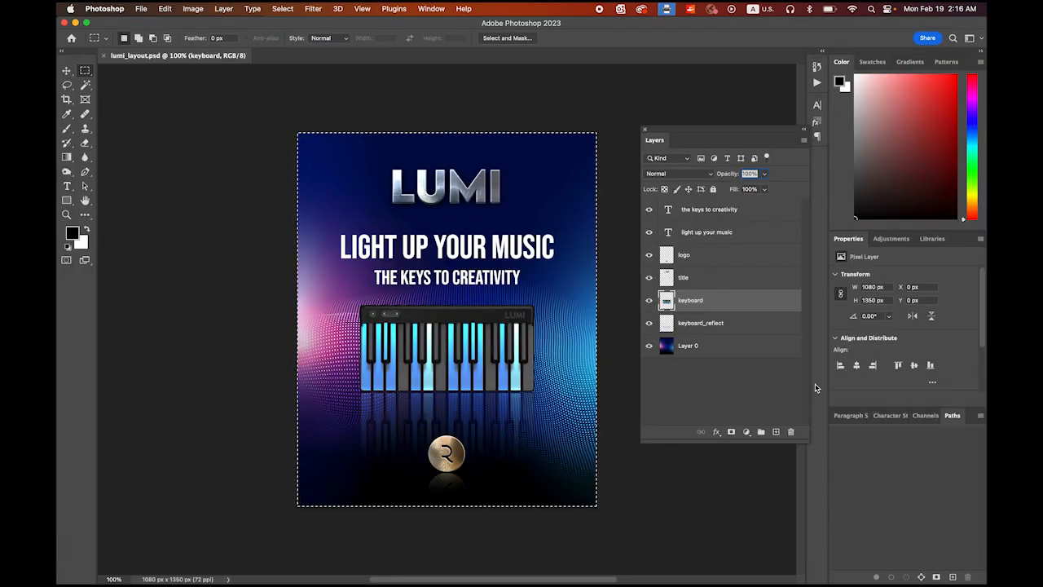
left_click(717, 279)
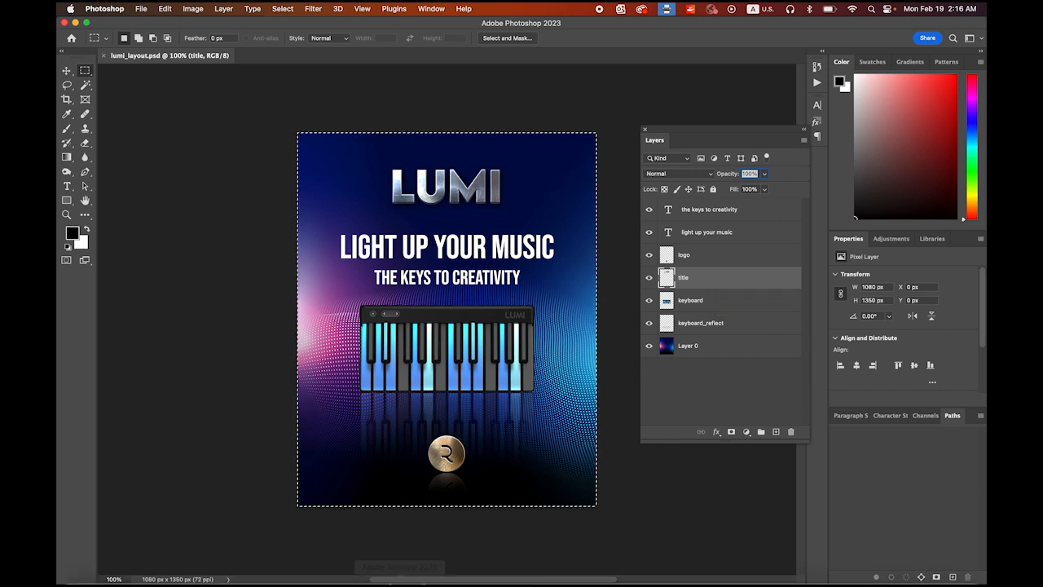
left_click(393, 564)
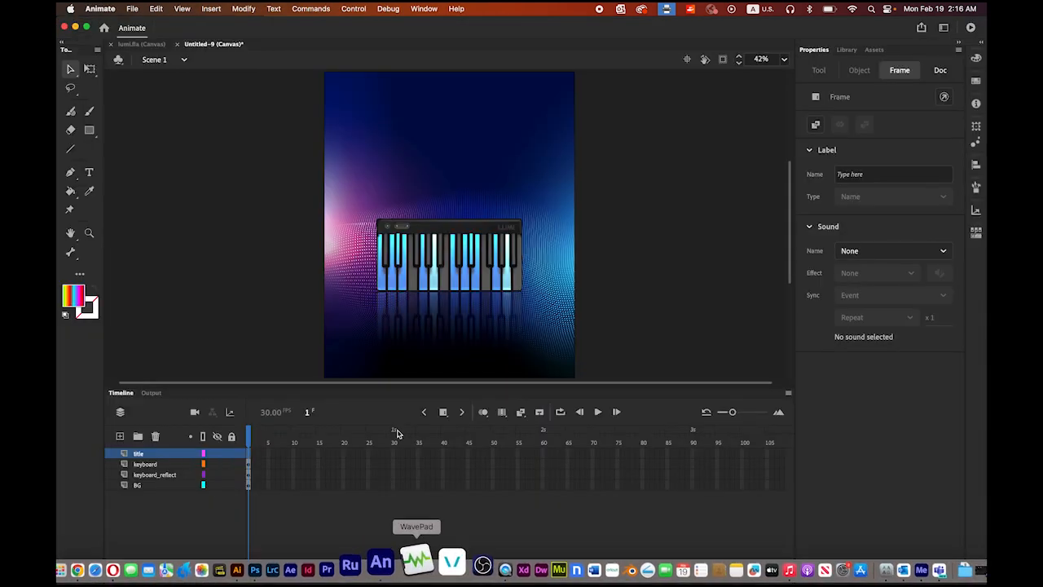
key("super+v")
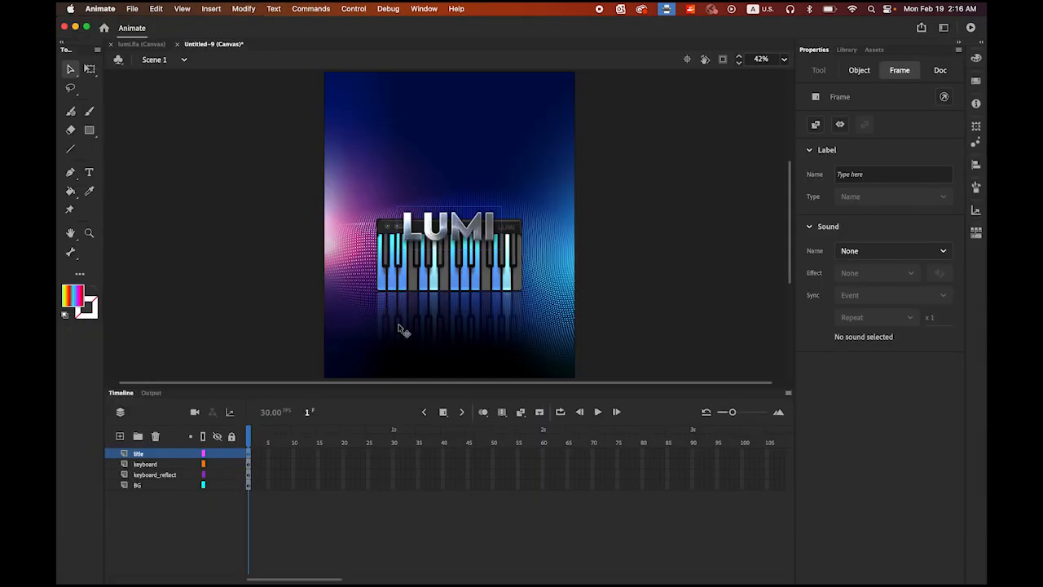
left_click_drag(466, 231, 467, 115)
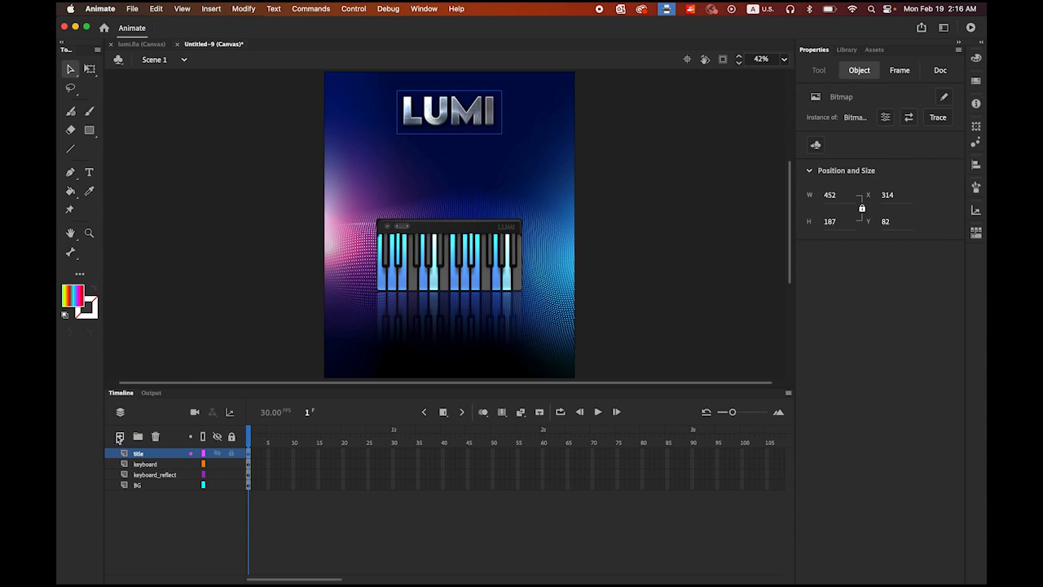
- Add a timeline layer above the title layer and name it logo
left_click(120, 437)
double_click(145, 454)
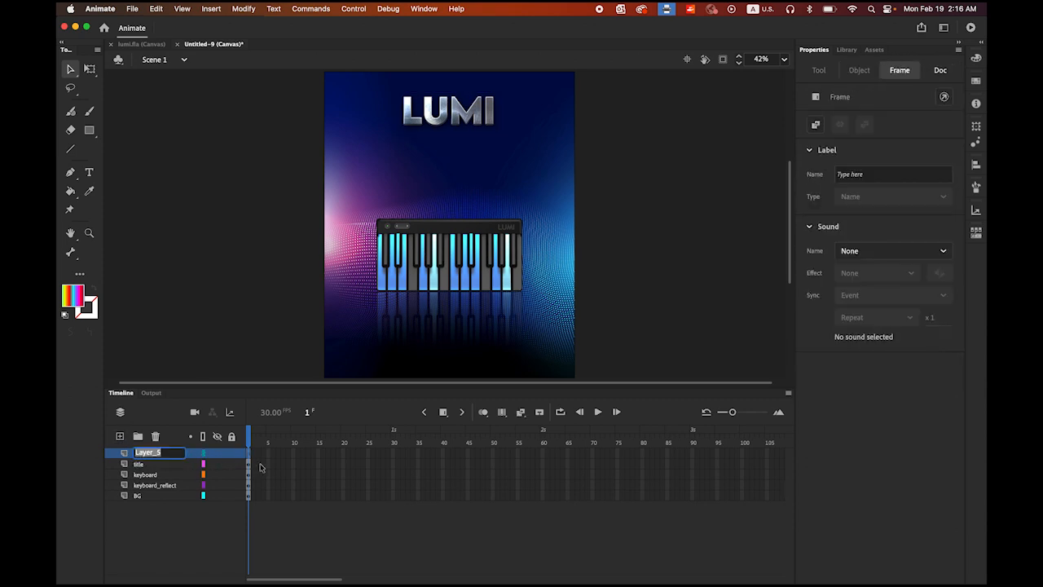
key("BackSpace")
key("Return")
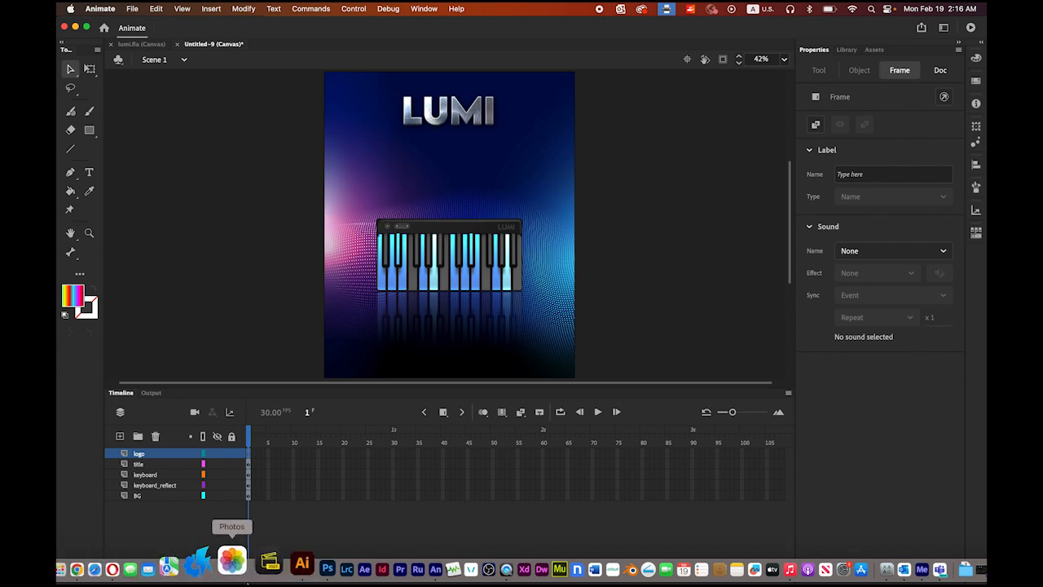
- Copy the logo artwork from Photoshop into Animate's logo layer and move it down to about X 469, Y 1095.5
left_click(290, 563)
left_click(729, 257)
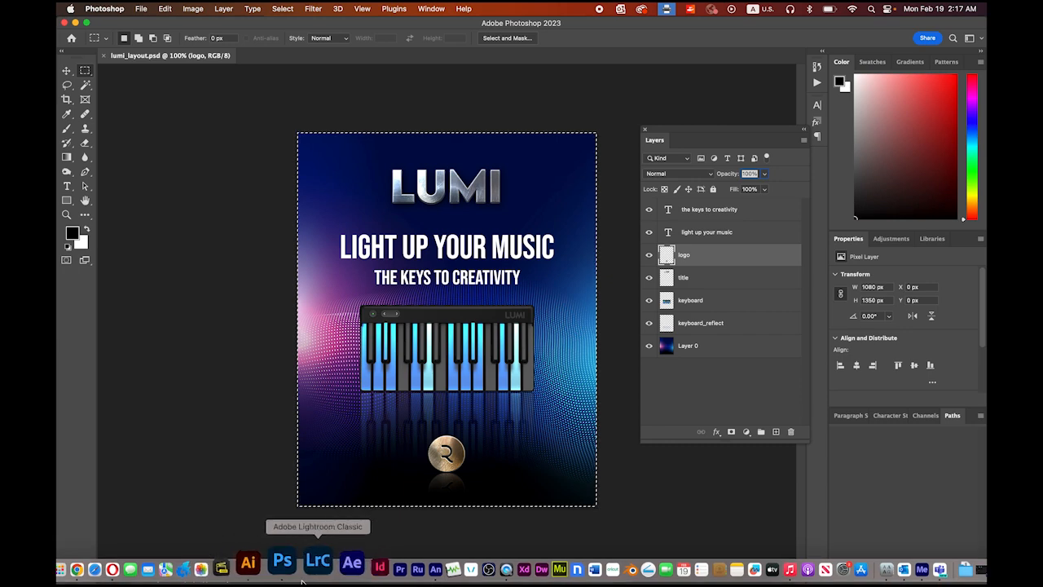
left_click(399, 563)
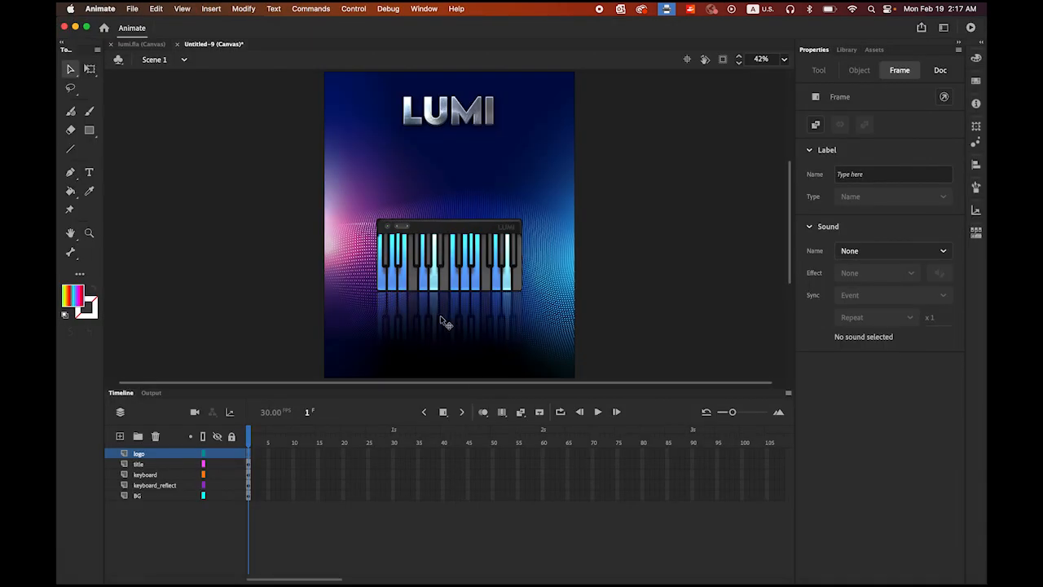
key("super+v")
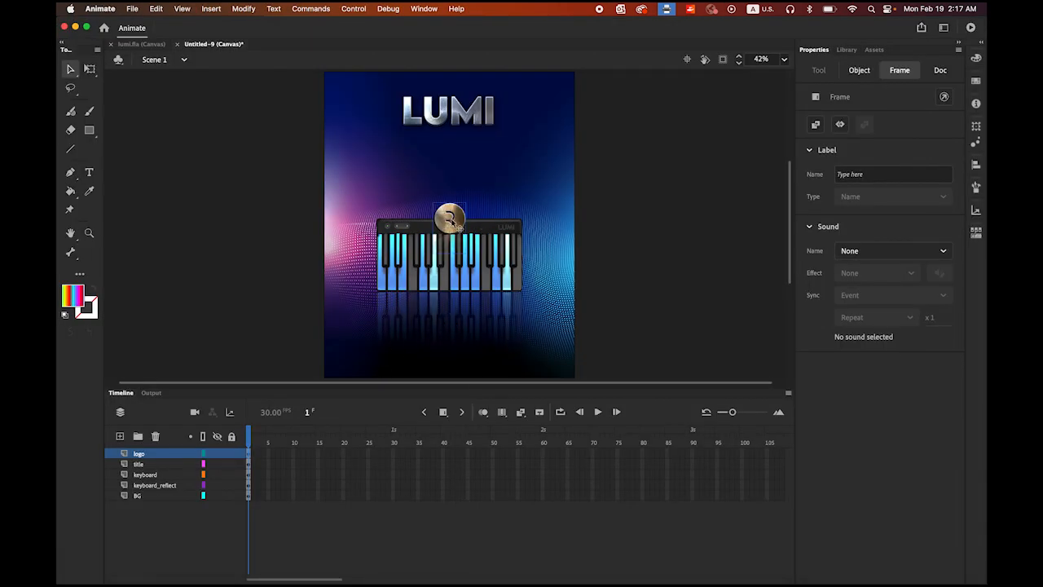
left_click_drag(452, 220, 453, 342)
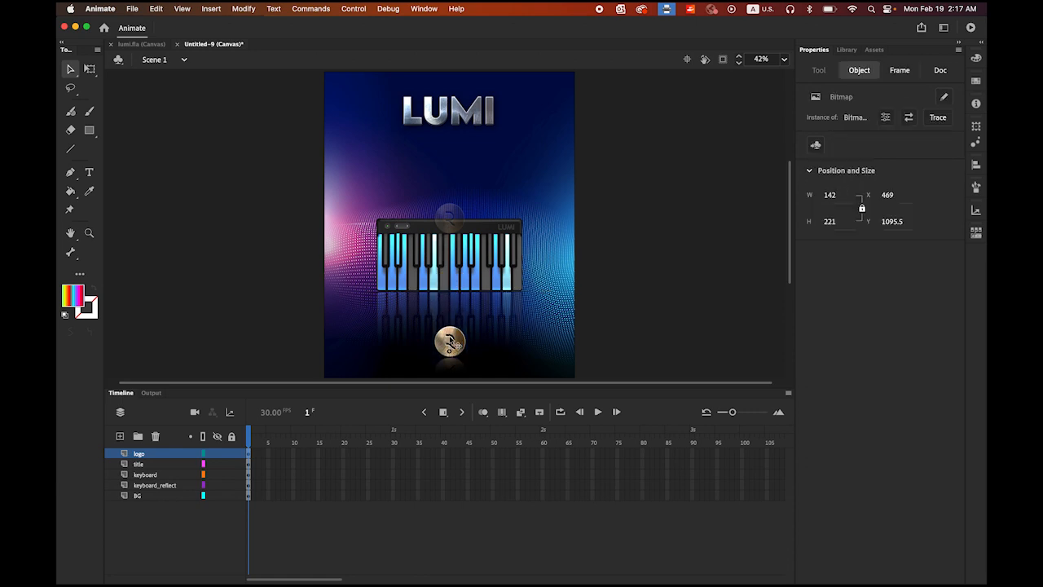
left_click(682, 332)
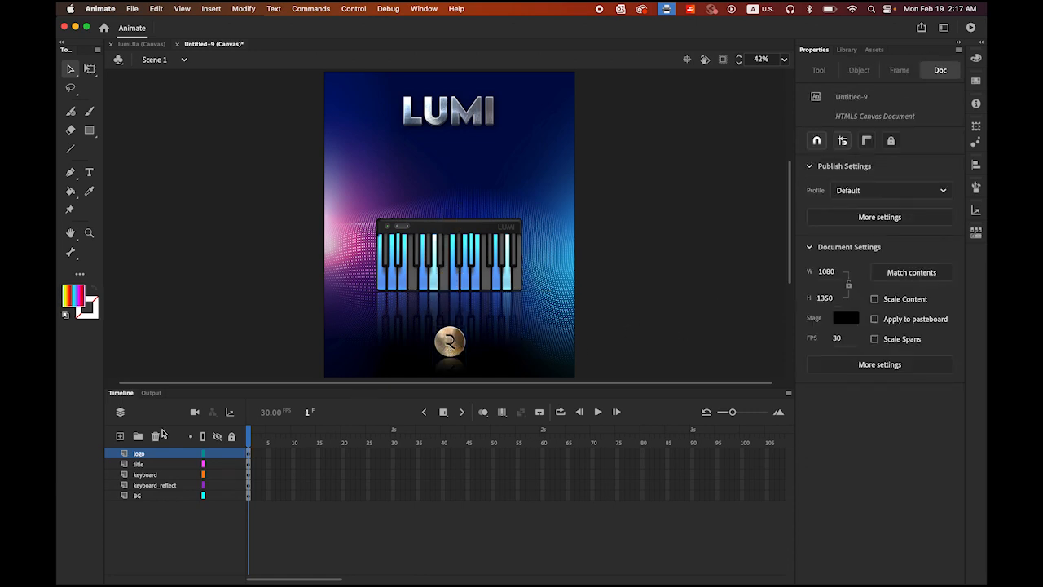
- Add a timeline layer above the logo layer and name it keys
left_click(119, 436)
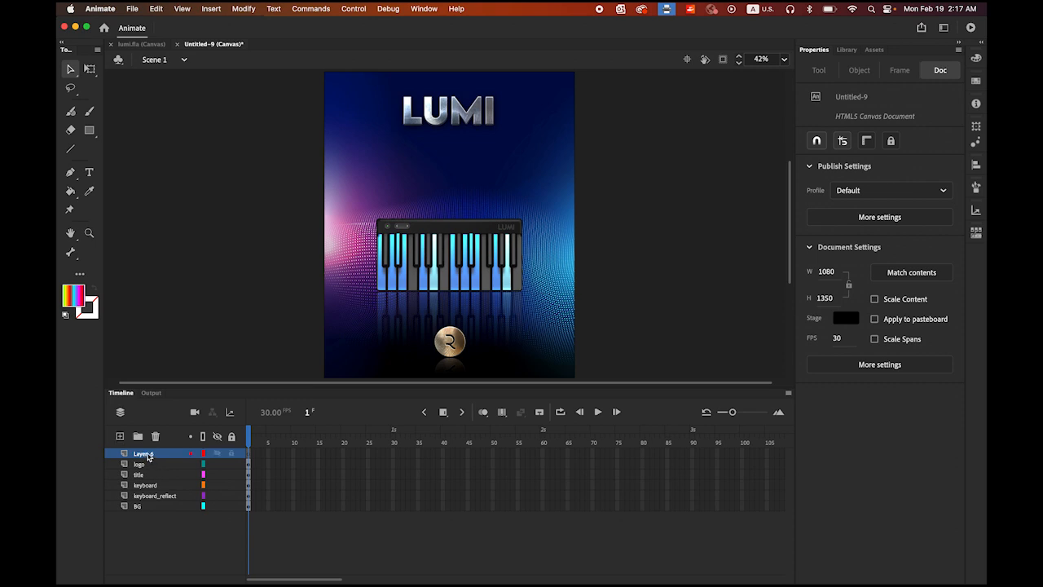
double_click(148, 455)
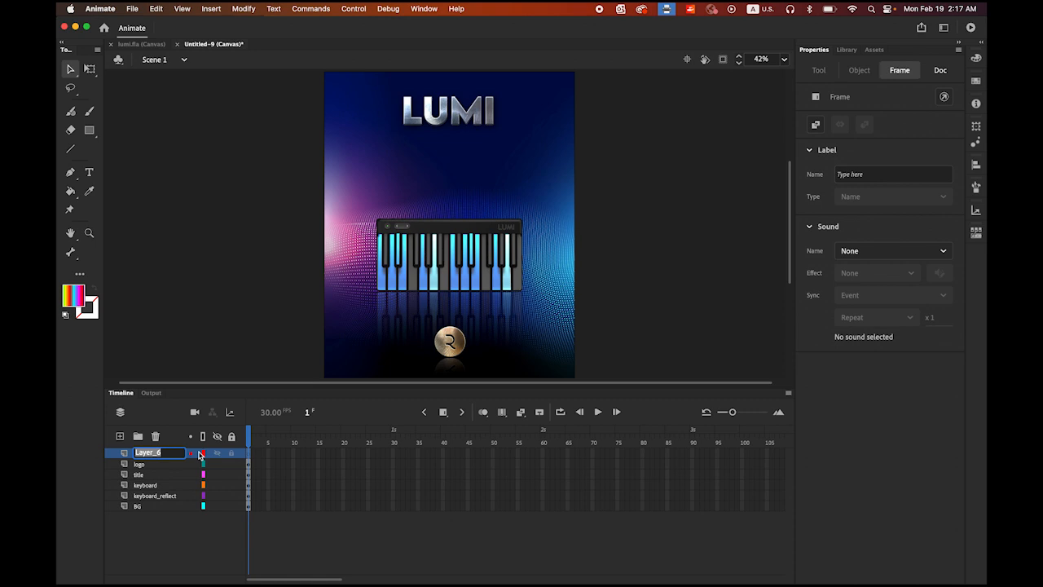
type("keys")
key("Return")
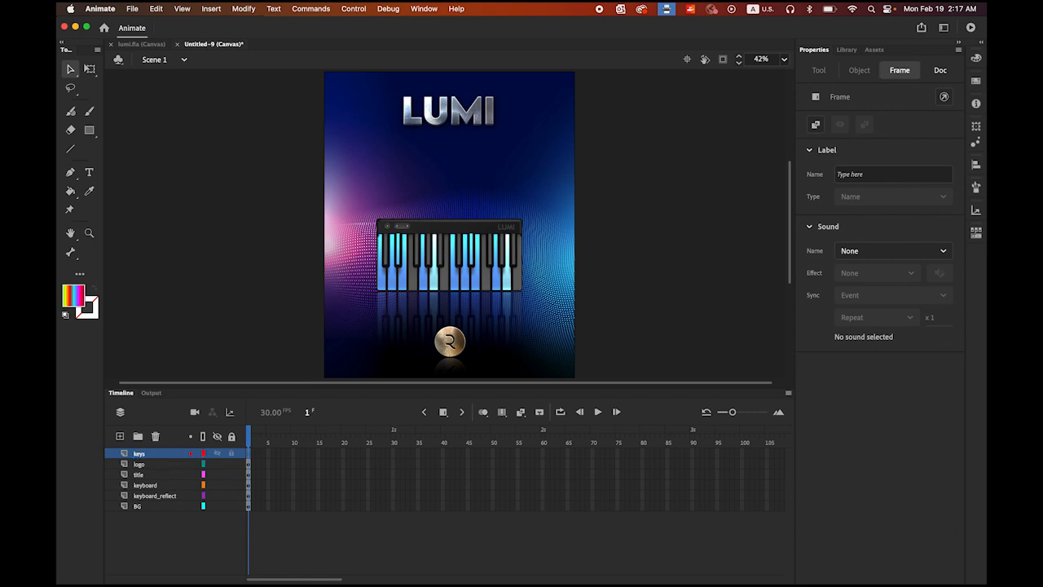
- Check the tagline in the Photoshop layout and add the static text THE KEYS TO CREATIVITY between the title and keyboard in Animate
mouse_move(473, 579)
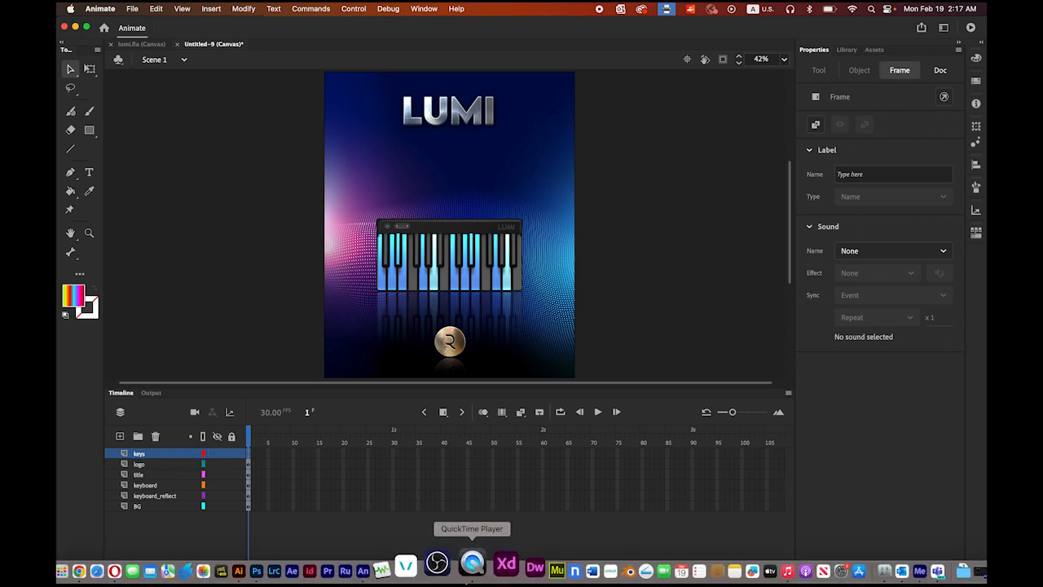
left_click(287, 562)
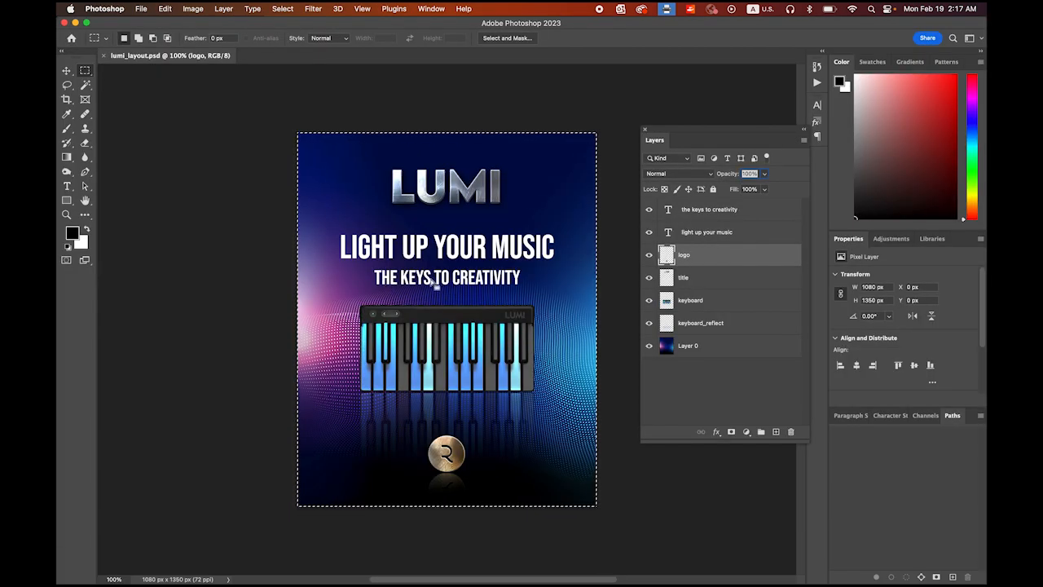
mouse_move(322, 580)
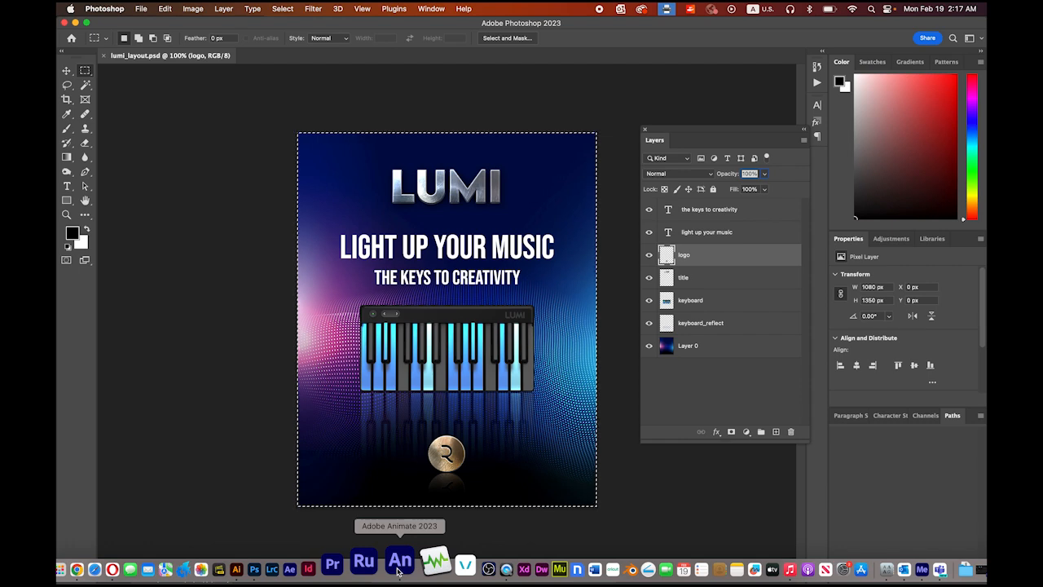
left_click(398, 562)
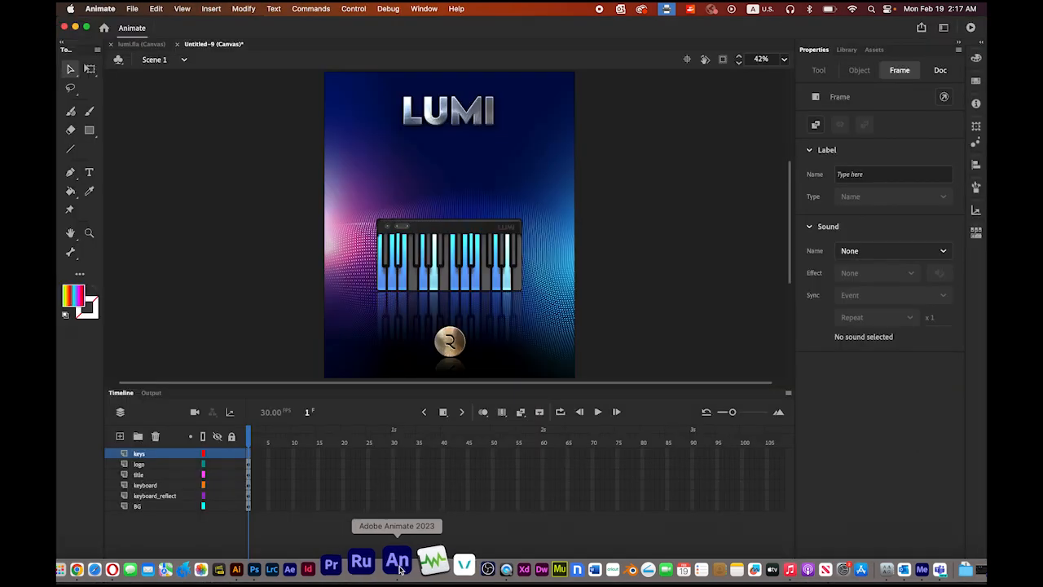
left_click(89, 172)
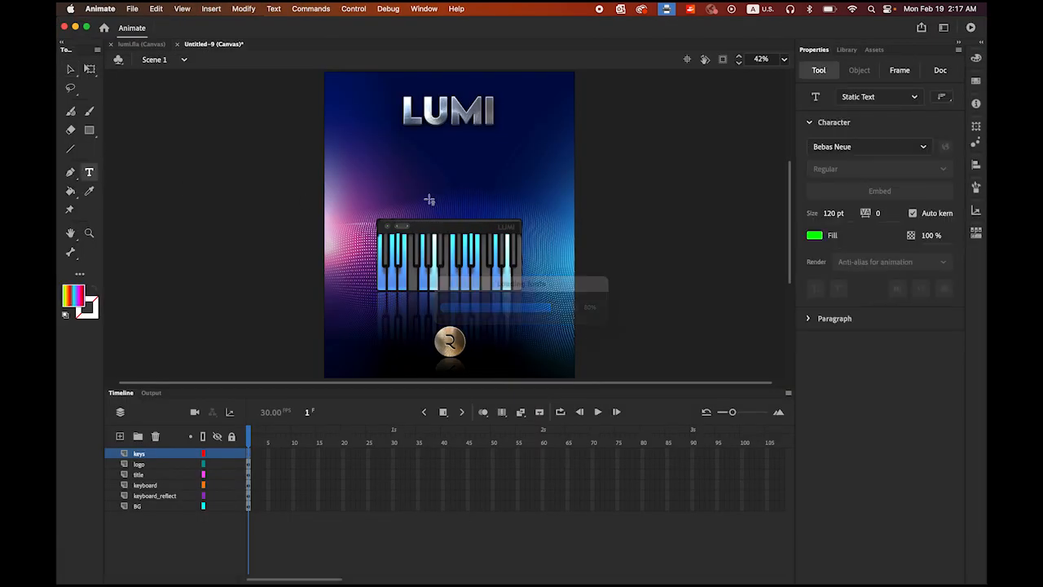
left_click(386, 194)
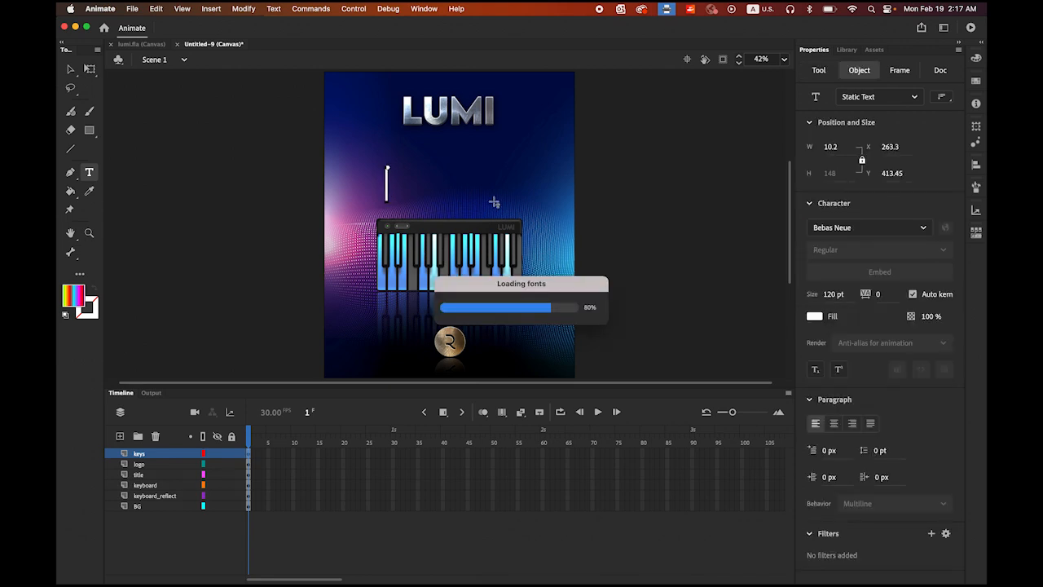
type("THE")
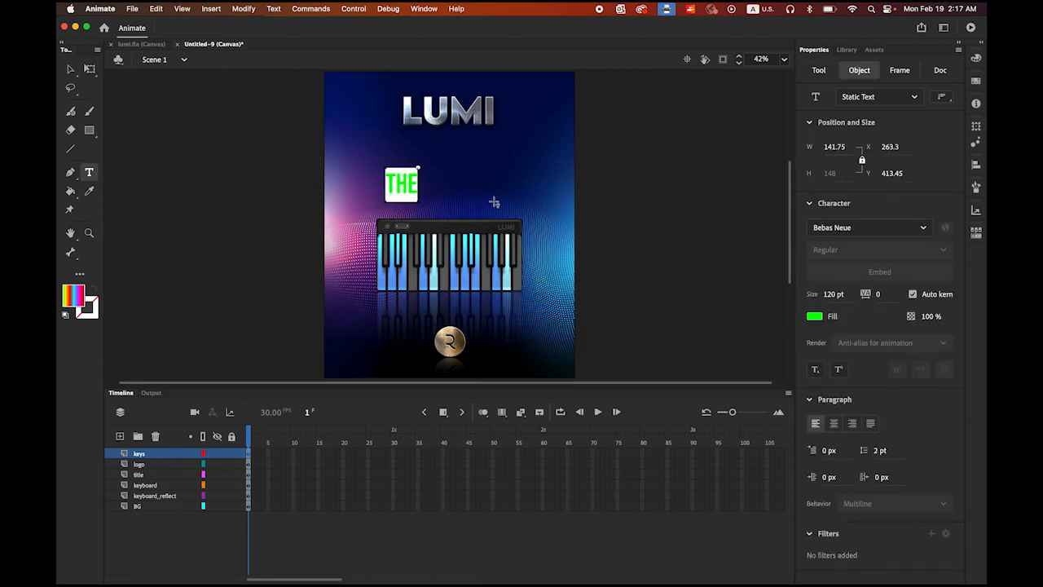
type(" K")
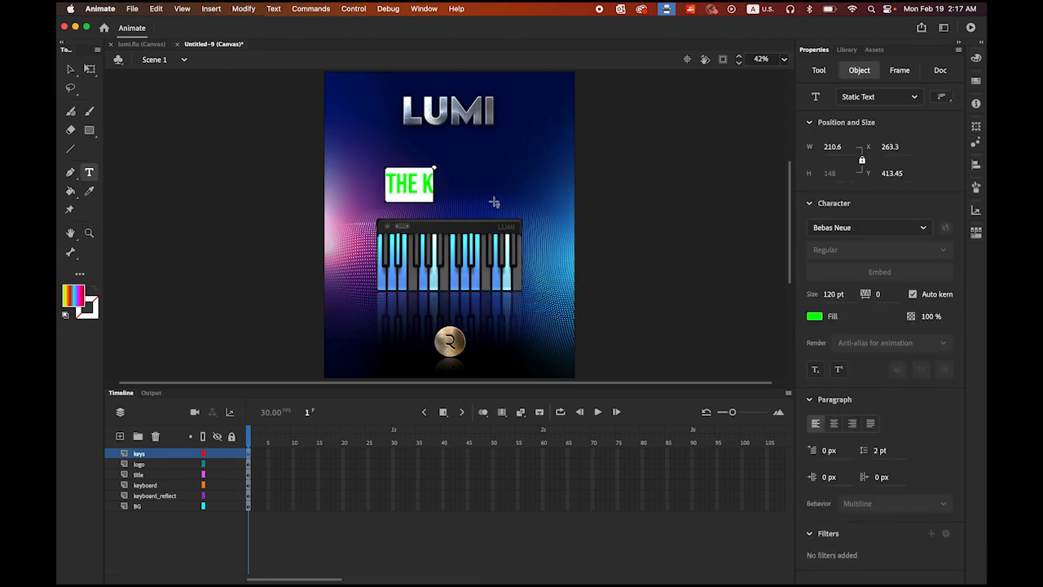
type("EYS TO")
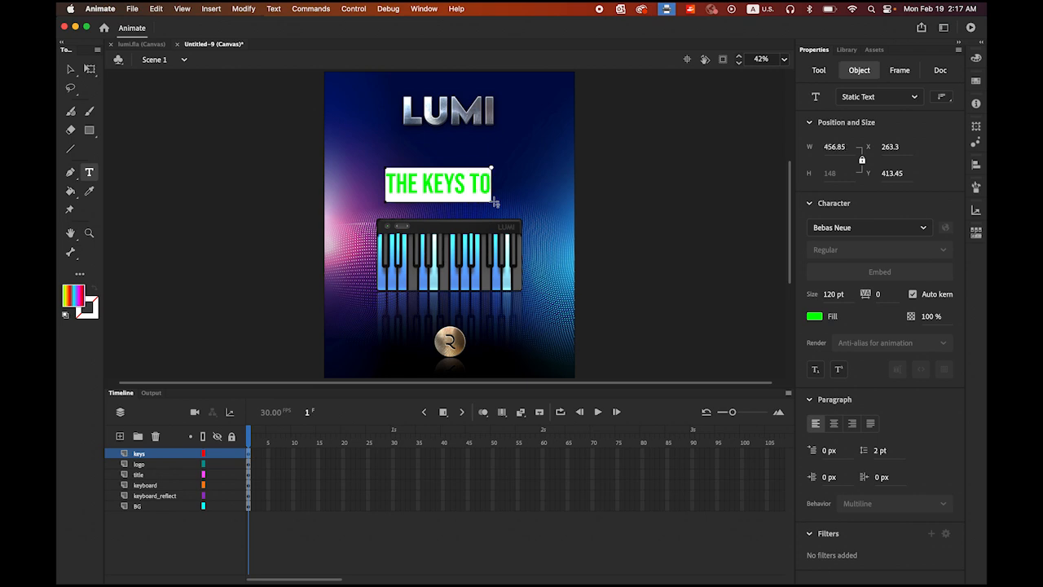
type(" CREATIVITY")
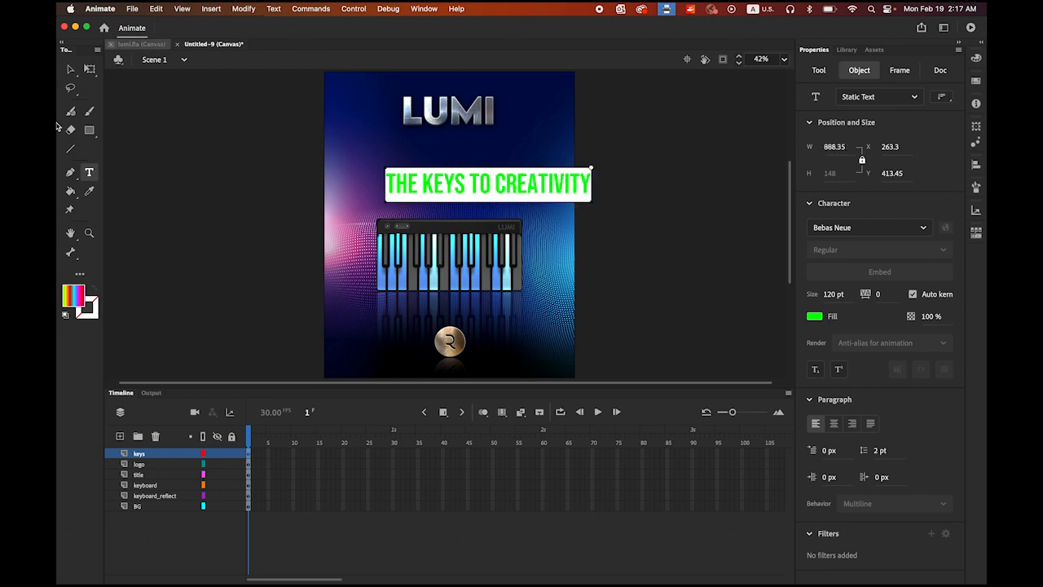
- Set the THE KEYS TO CREATIVITY text to a white fill and a size of 75 pt
left_click(70, 69)
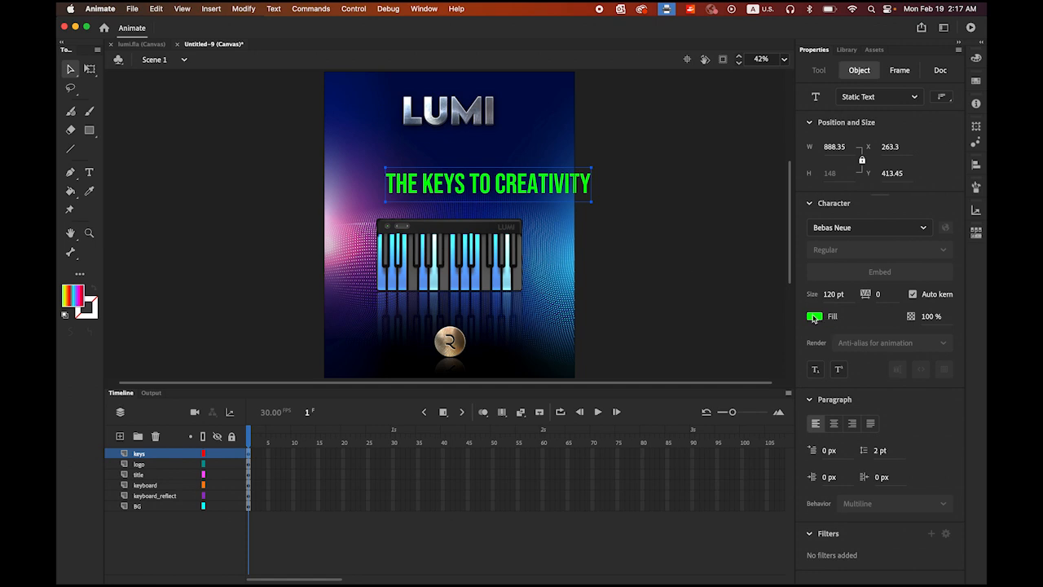
left_click(812, 317)
left_click(646, 384)
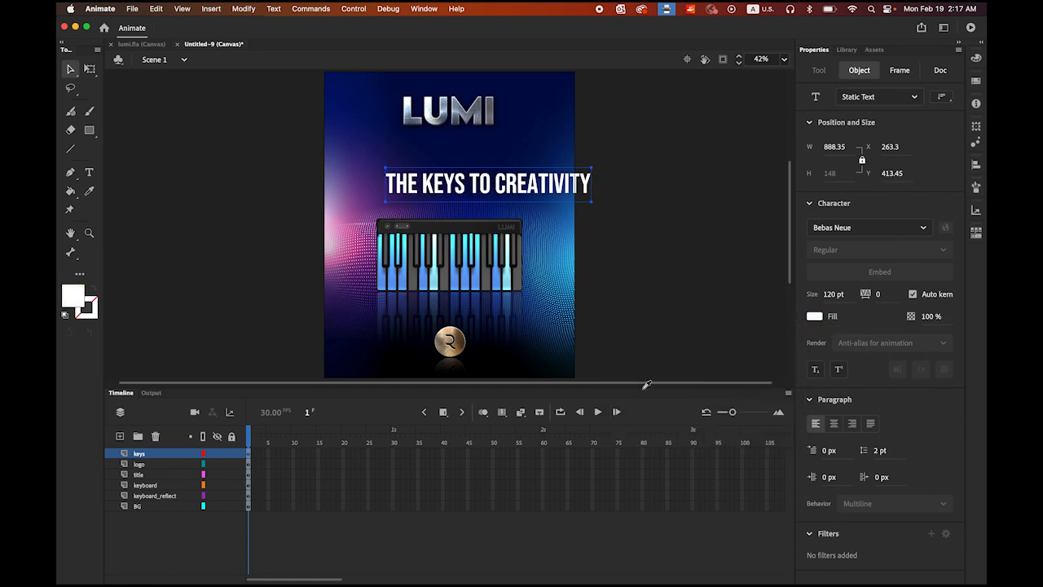
left_click_drag(831, 297, 820, 295)
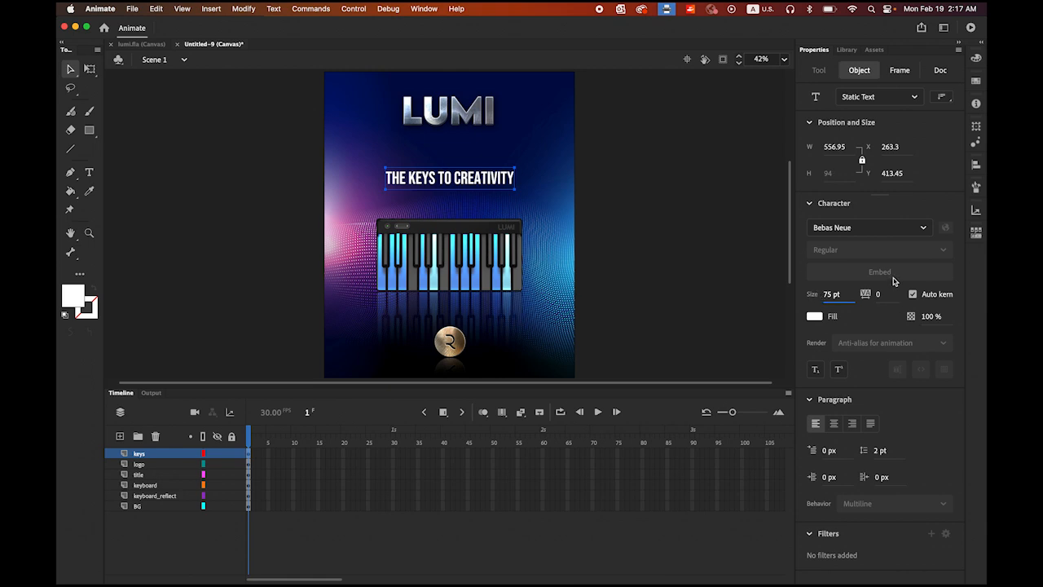
- Change the THE KEYS TO CREATIVITY text to LEMON MILK at 45 pt and move it down to about Y 509
left_click(922, 229)
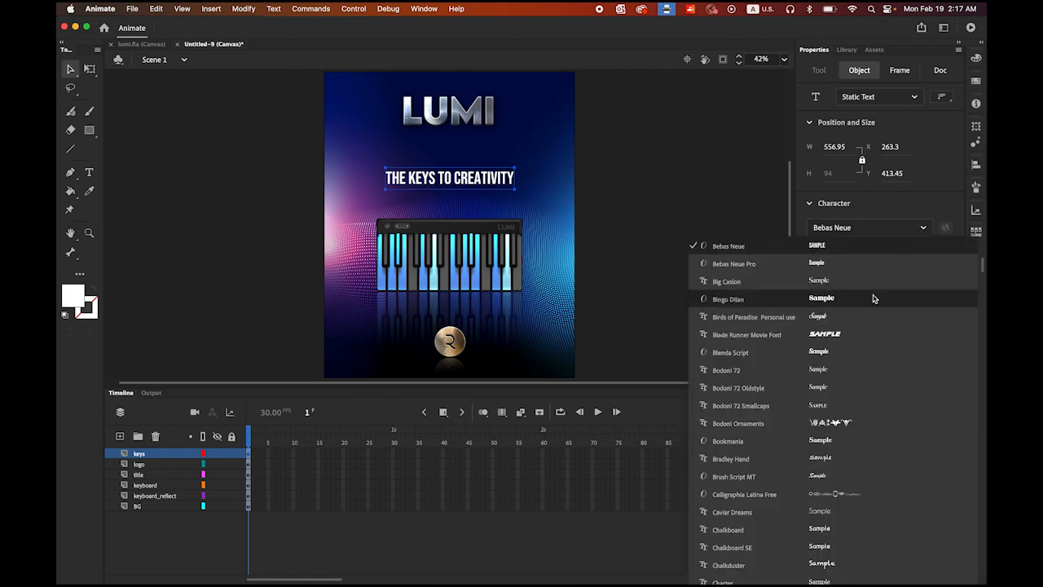
scroll(855, 339, "down", 5)
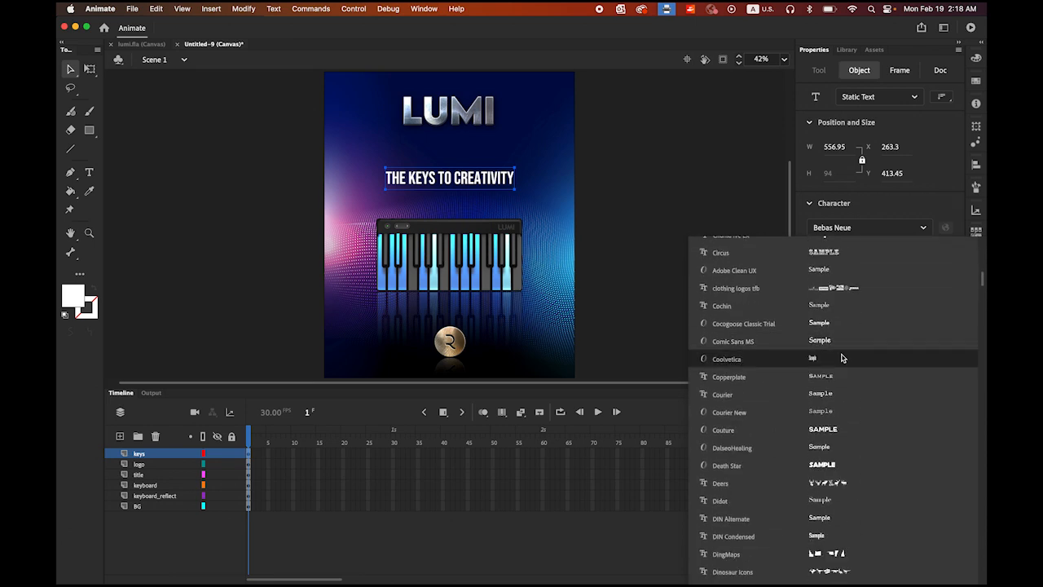
scroll(840, 354, "down", 10)
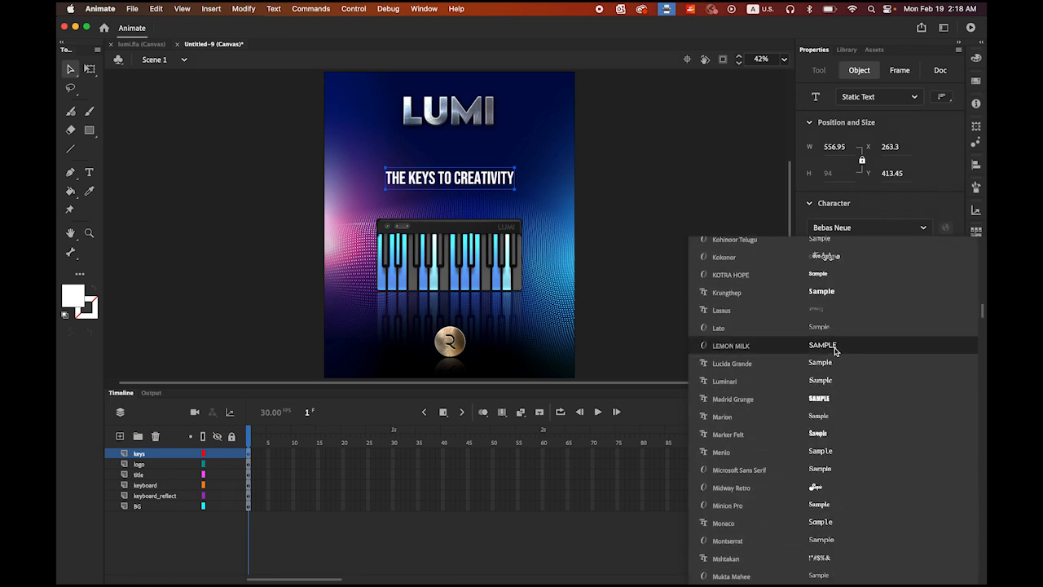
left_click(834, 347)
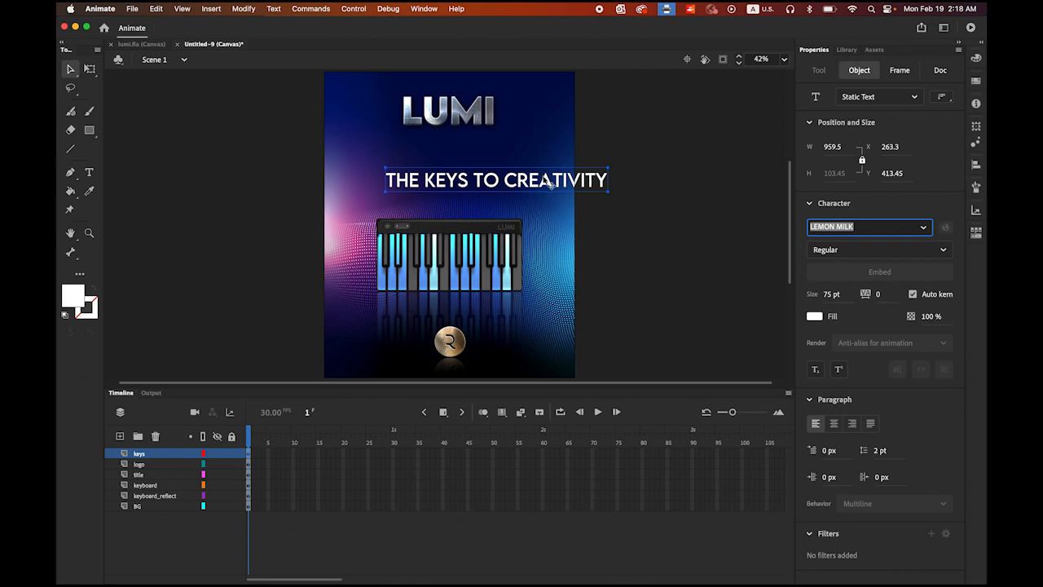
left_click_drag(829, 297, 807, 295)
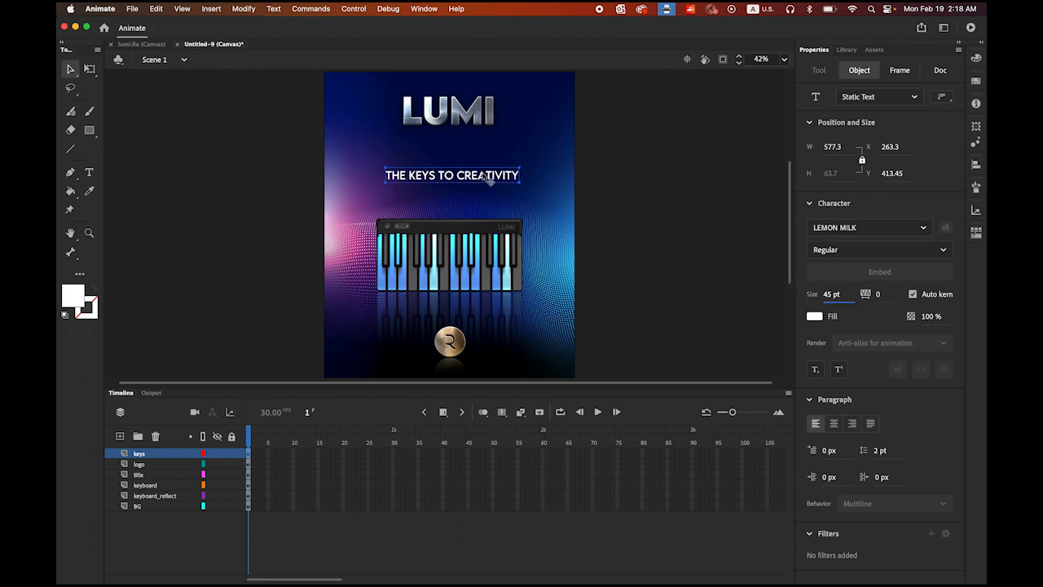
left_click_drag(484, 176, 489, 202)
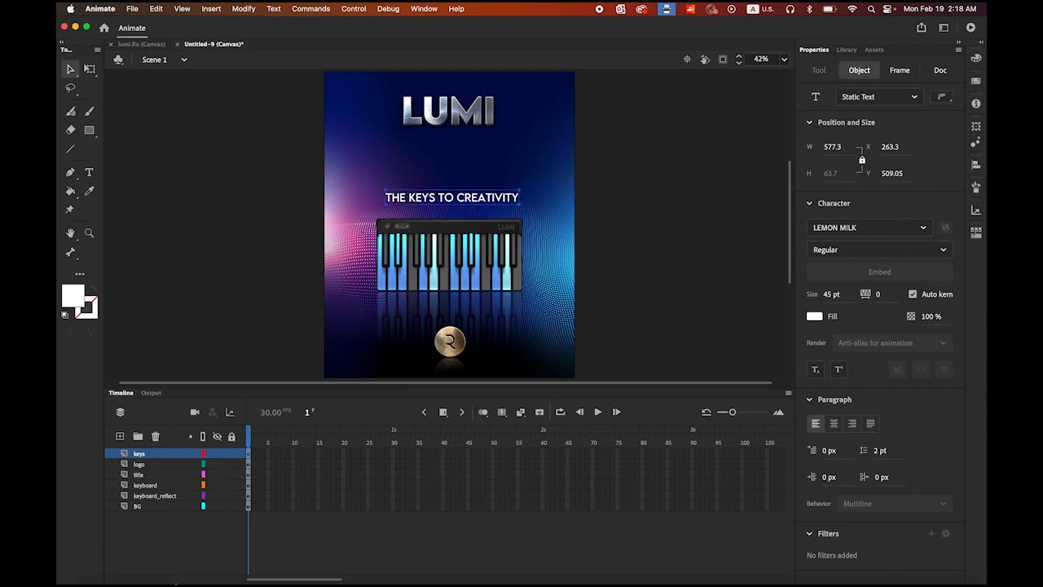
- Add a timeline layer above keys and set the Text tool's font to Bebas Neue
left_click(120, 437)
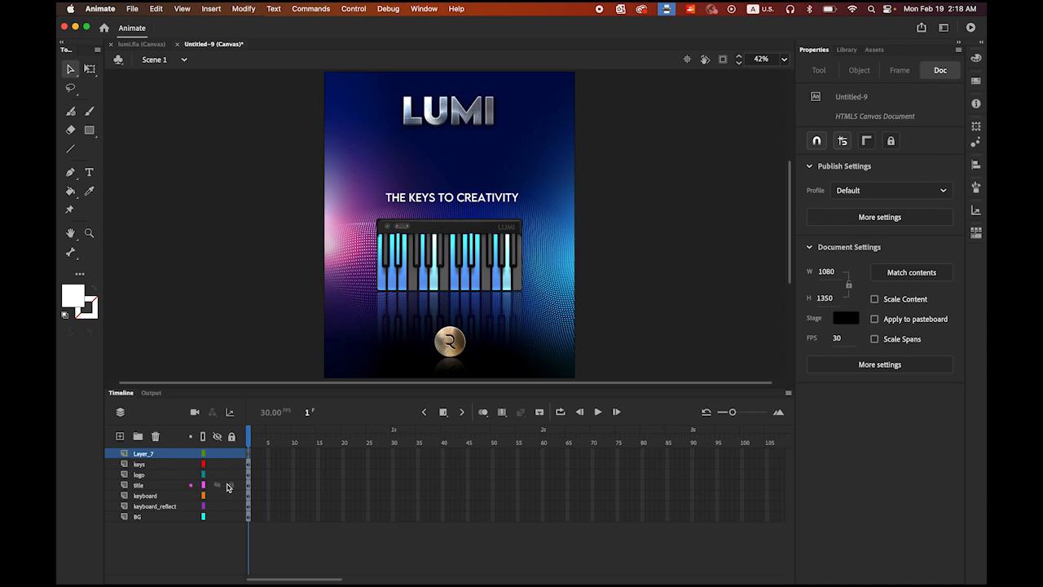
left_click(90, 173)
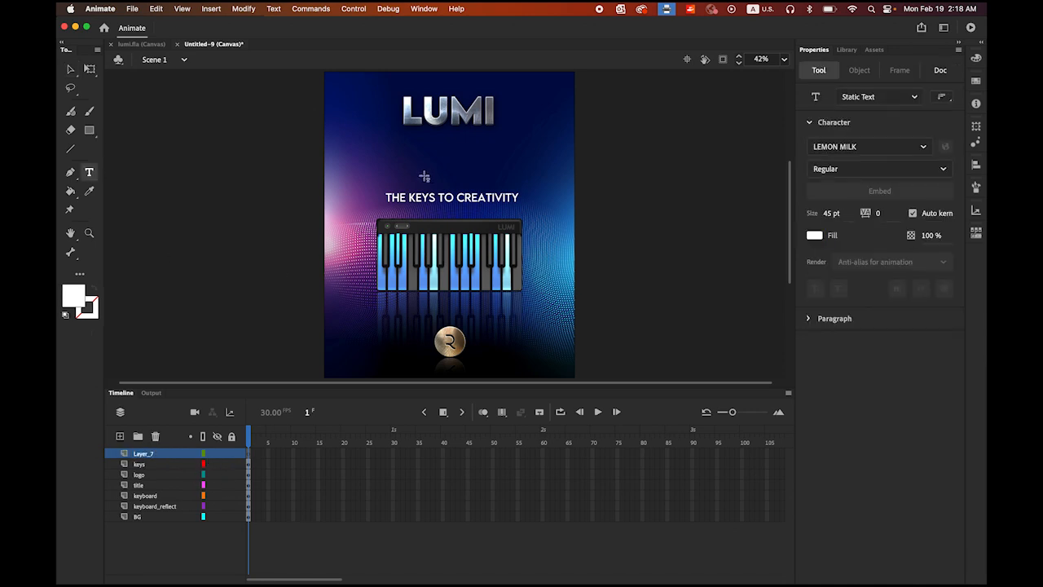
left_click(924, 148)
scroll(858, 201, "up", 10)
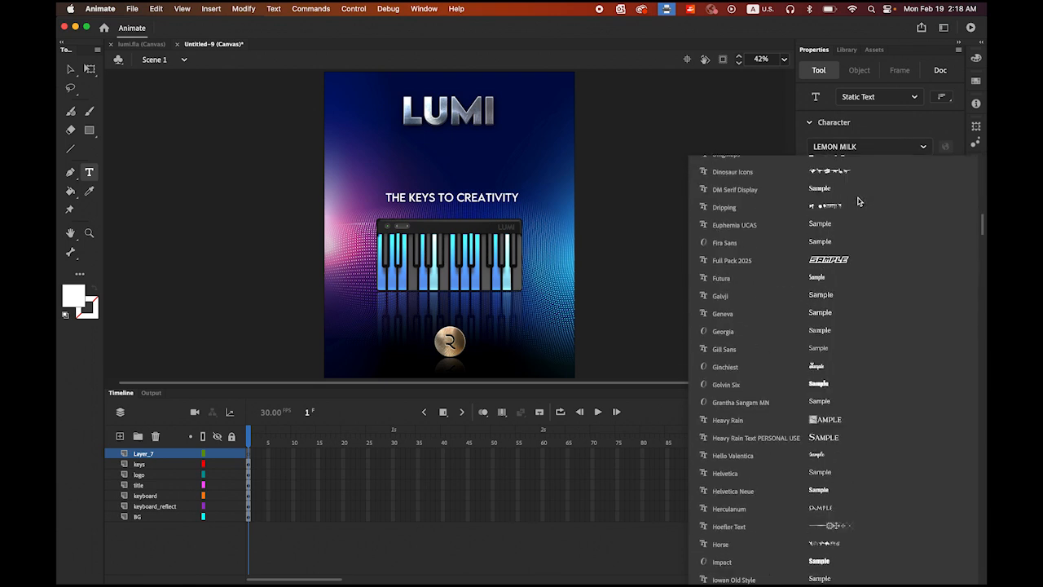
scroll(858, 201, "up", 10)
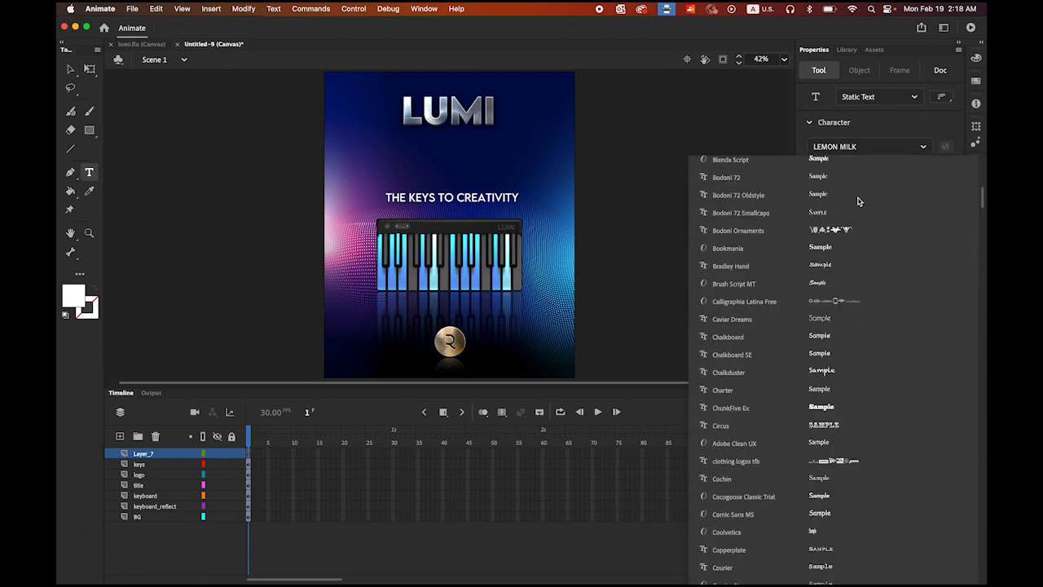
scroll(859, 200, "up", 3)
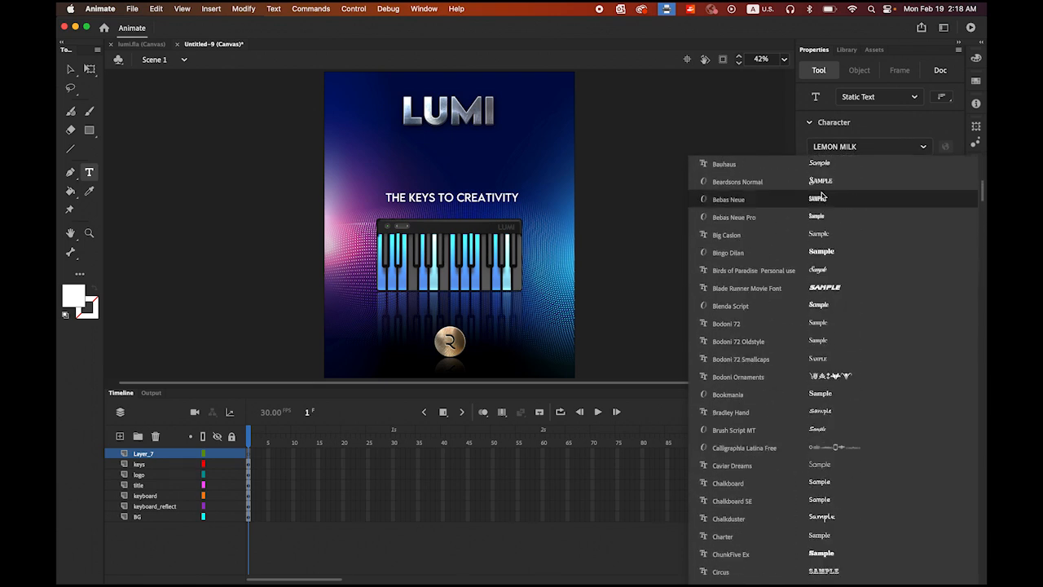
left_click(770, 202)
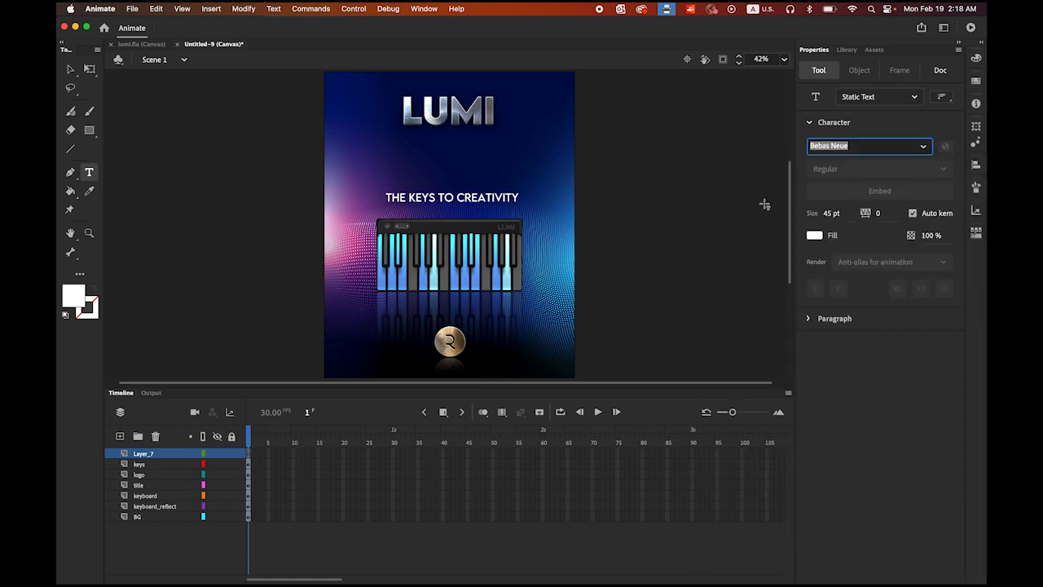
- Add the static text LIGHT UP YOUR MUSIC above the THE KEYS TO CREATIVITY line
left_click(386, 178)
type("LIGHT")
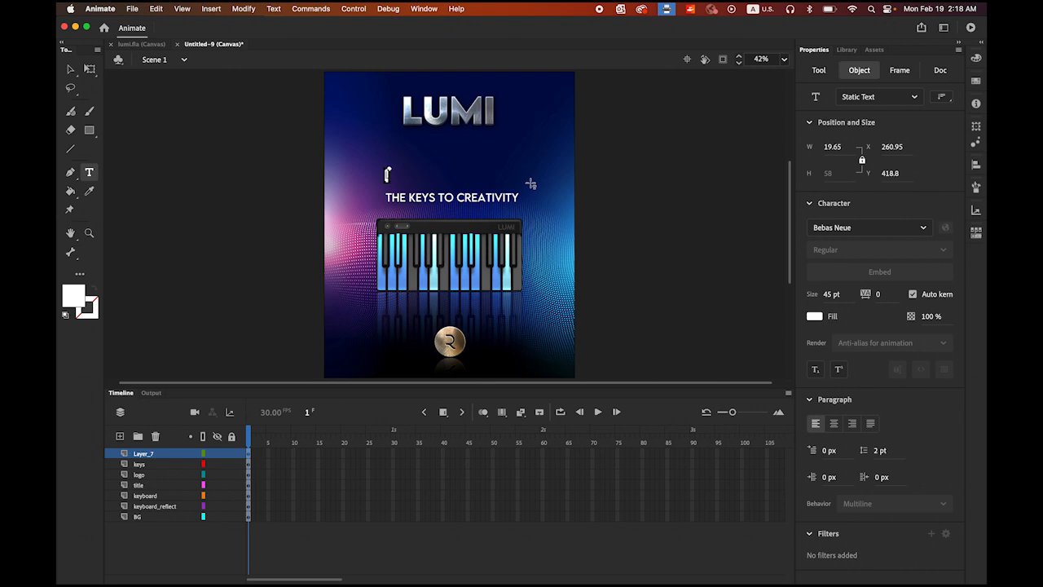
type(" UP YOUR")
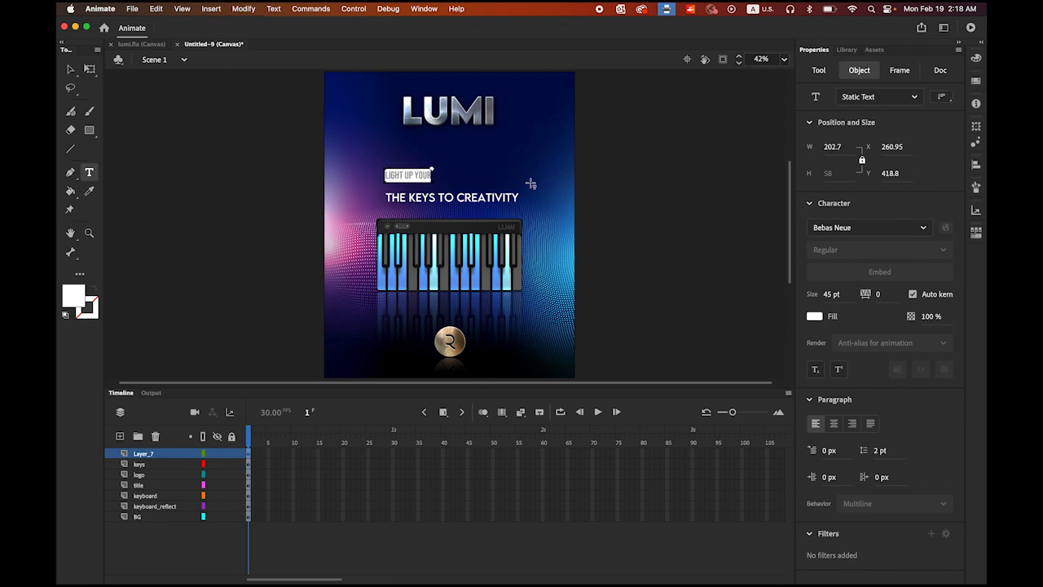
type(" MUSIC")
key("Escape")
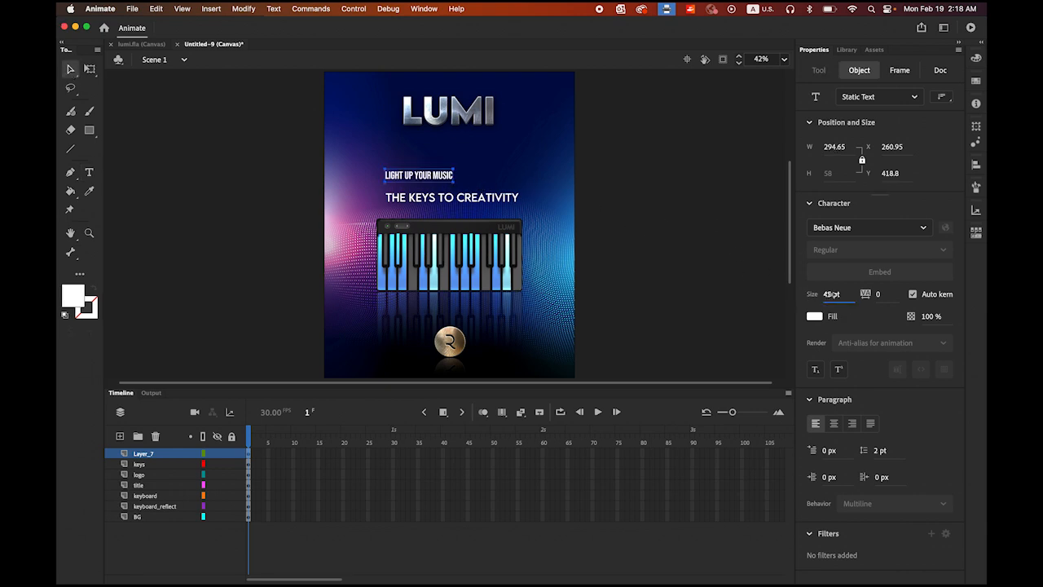
- Set the LIGHT UP YOUR MUSIC text to 120 pt and move it above the tagline at about X 168, Y 361
left_click_drag(833, 295, 866, 299)
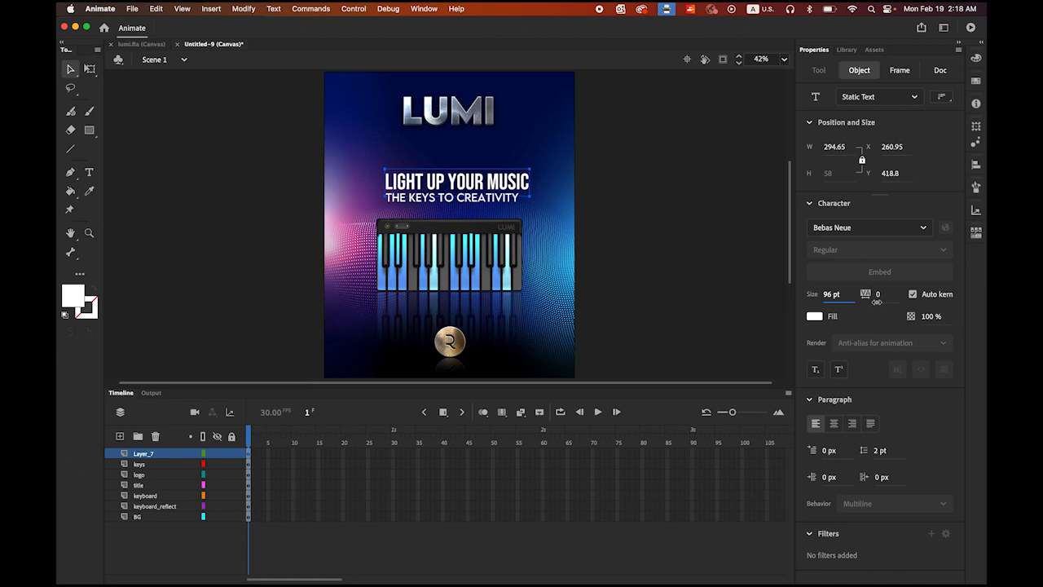
left_click(836, 295)
type("120")
key("Return")
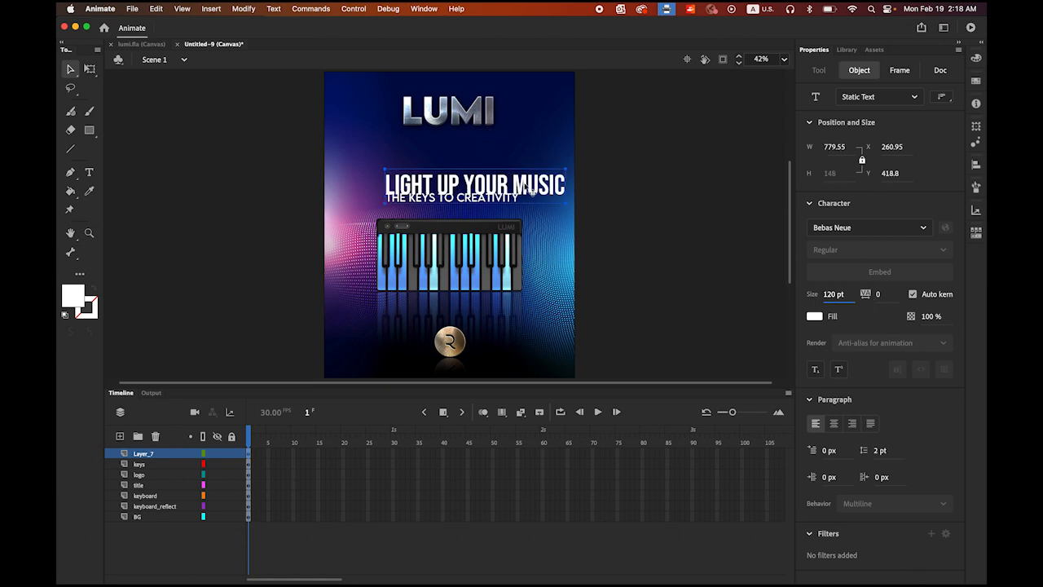
left_click_drag(531, 187, 510, 176)
left_click(642, 226)
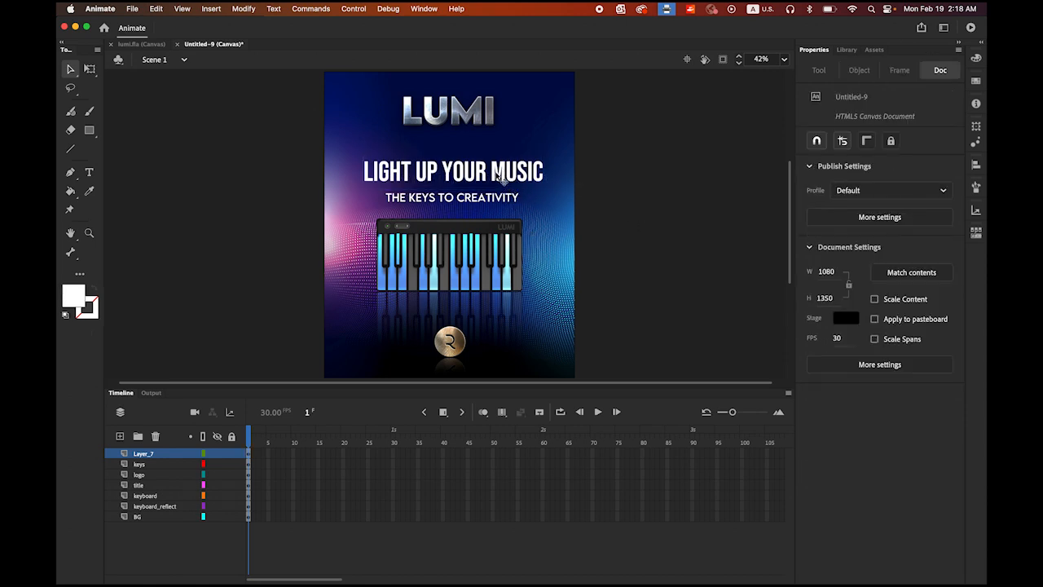
- Set the THE KEYS TO CREATIVITY text size to 48 pt
left_click(500, 177)
left_click(499, 200)
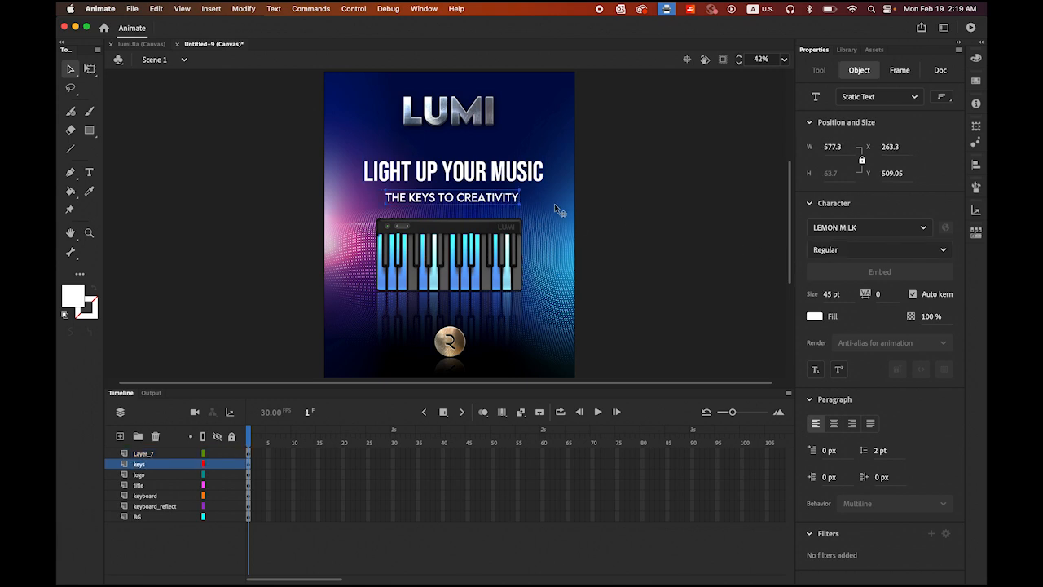
left_click(831, 295)
type("48")
key("Return")
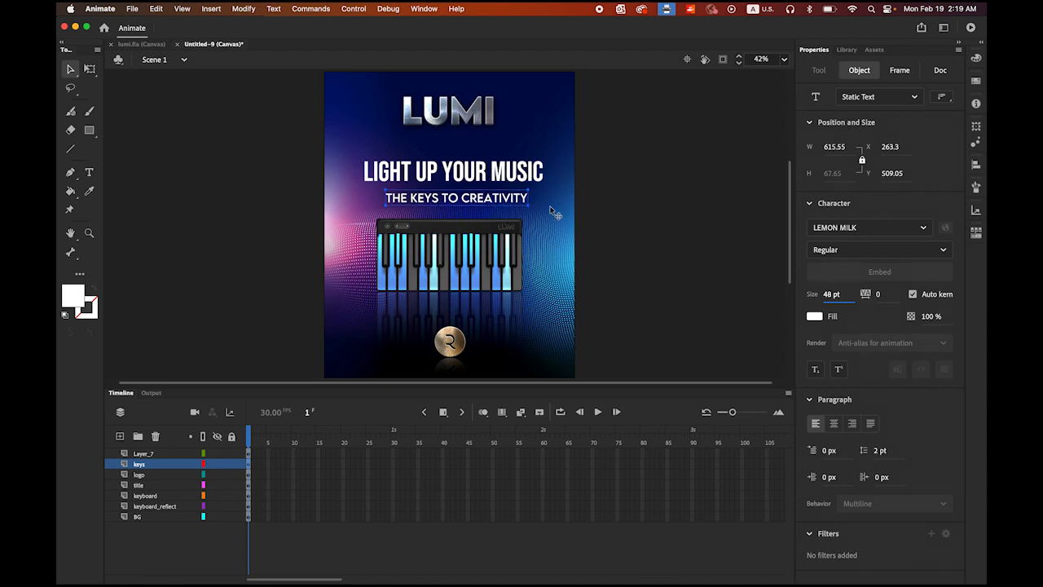
- Align the LUMI title, both text lines, the keyboard and the logo to the horizontal center of the stage
left_click(474, 126)
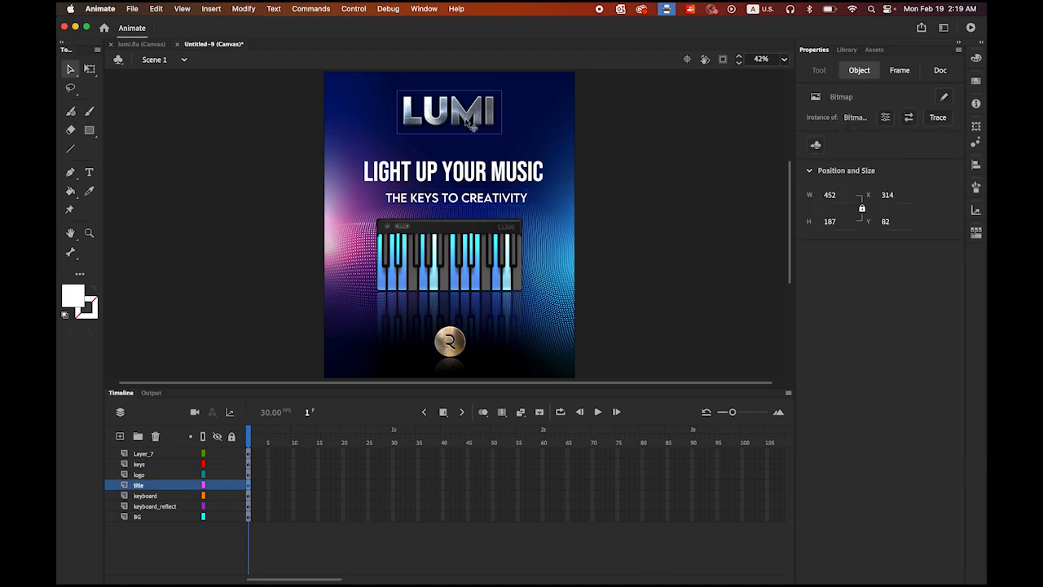
left_click(475, 173, "shift")
left_click(480, 199, "shift")
left_click(483, 241, "shift")
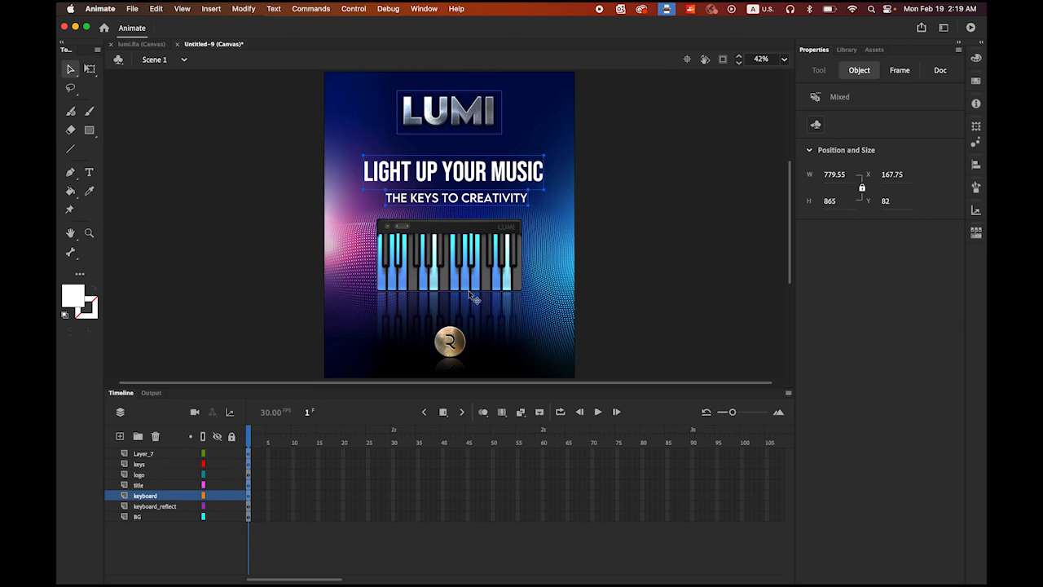
left_click(456, 341, "shift")
left_click(976, 167)
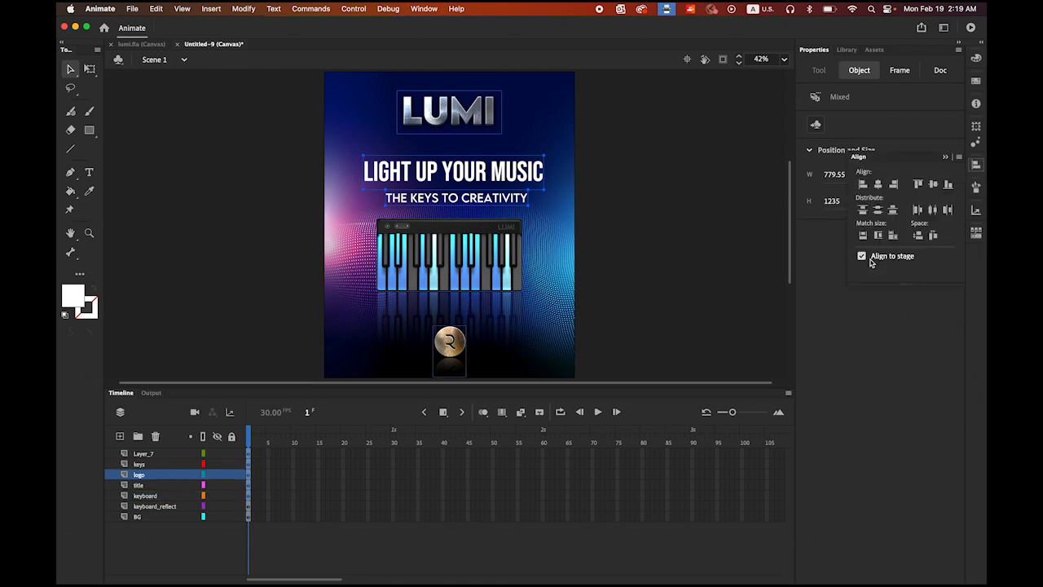
left_click(879, 187)
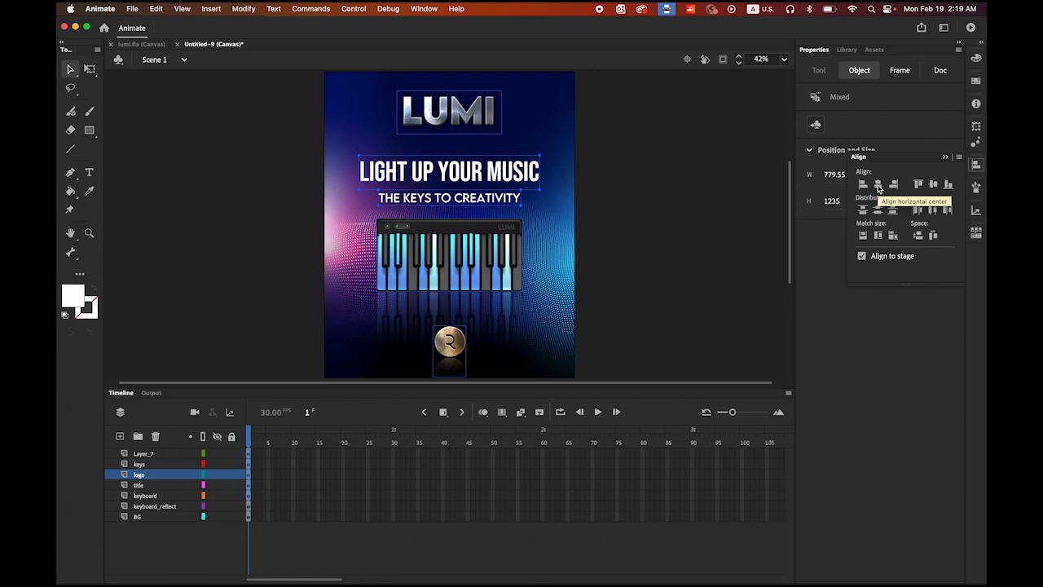
left_click(683, 213)
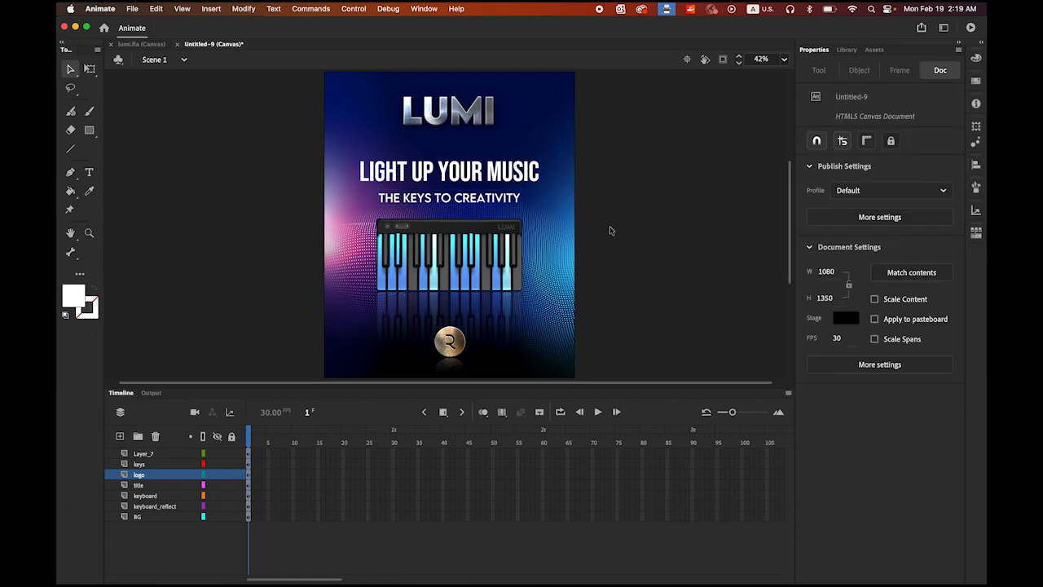
- Move the THE KEYS TO CREATIVITY text down to about Y 523 and nudge it slightly left to recenter it
left_click(490, 203)
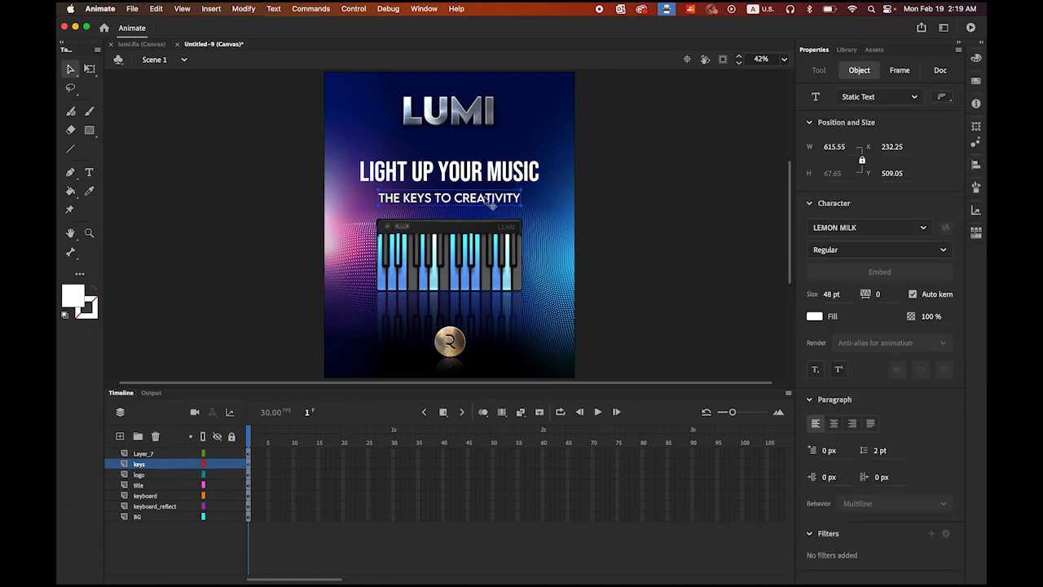
left_click_drag(520, 204, 524, 209)
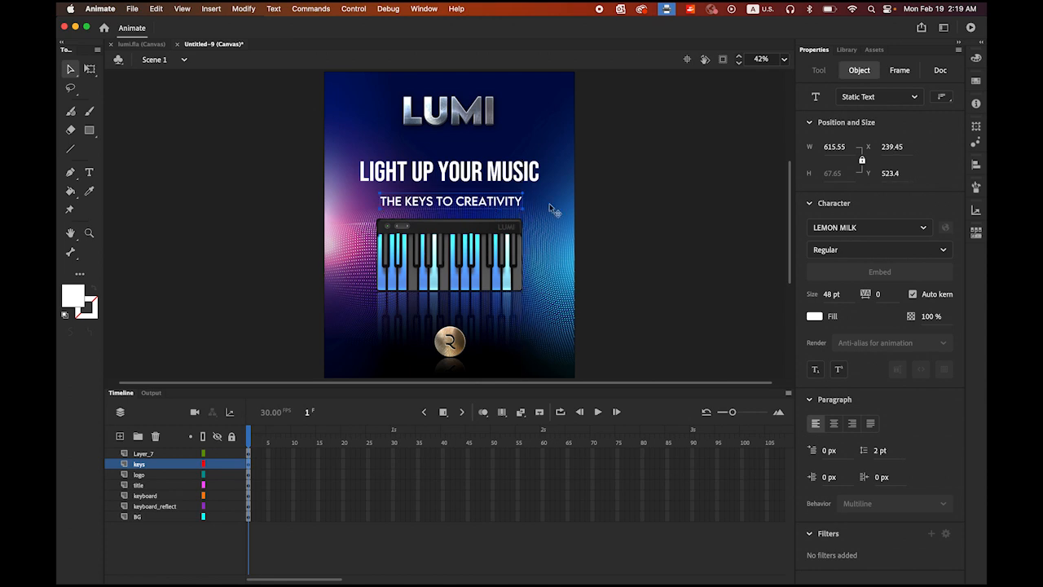
key("Left")
key("Left")
key("Left")
key("Left")
key("Left")
- Nudge the LIGHT UP YOUR MUSIC text straight down to about Y 380, closer to the tagline
left_click(507, 171)
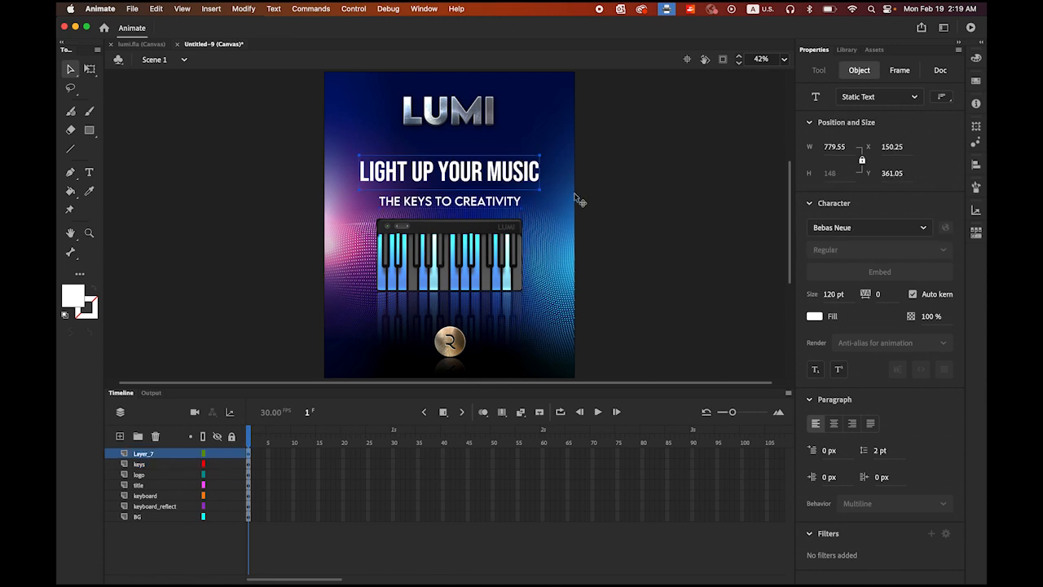
key("Down")
key("Down")
key("Down")
key("Down")
key("Down")
key("Down")
key("Down")
key("Down")
key("Down")
key("Down")
key("Down")
key("Down")
key("Down")
key("Down")
key("Down")
key("Down")
key("Down")
key("Down")
key("Down")
key("Down")
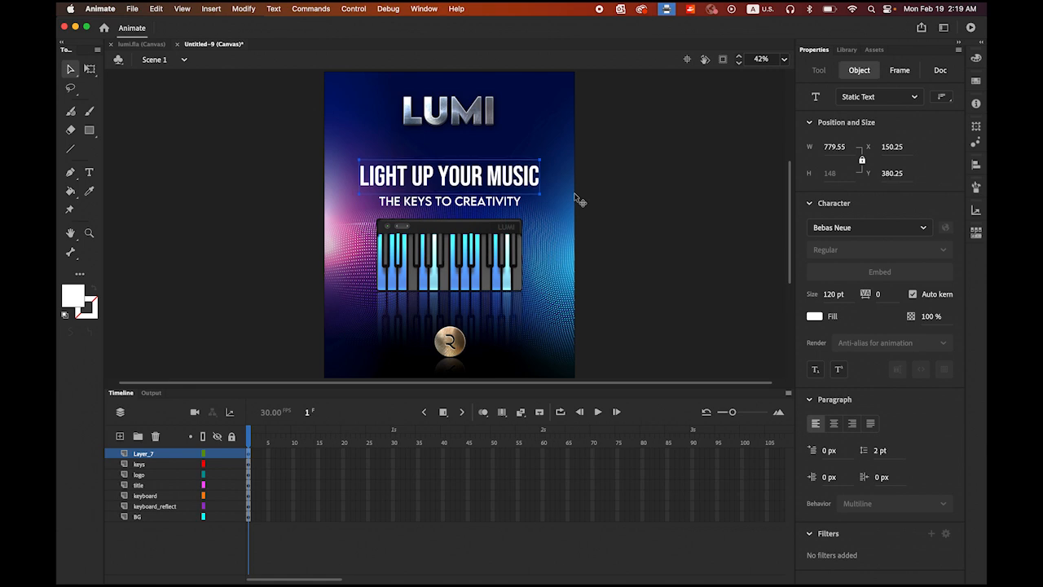
left_click(661, 183)
- Move the LUMI title image slightly down toward the LIGHT UP YOUR MUSIC text
left_click(481, 119)
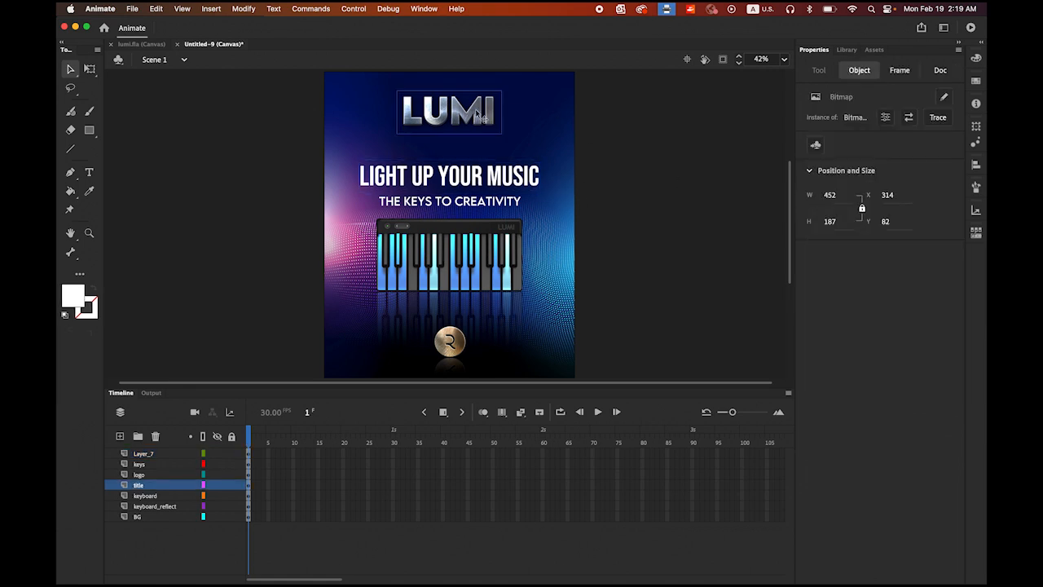
left_click_drag(476, 117, 475, 120)
left_click(680, 179)
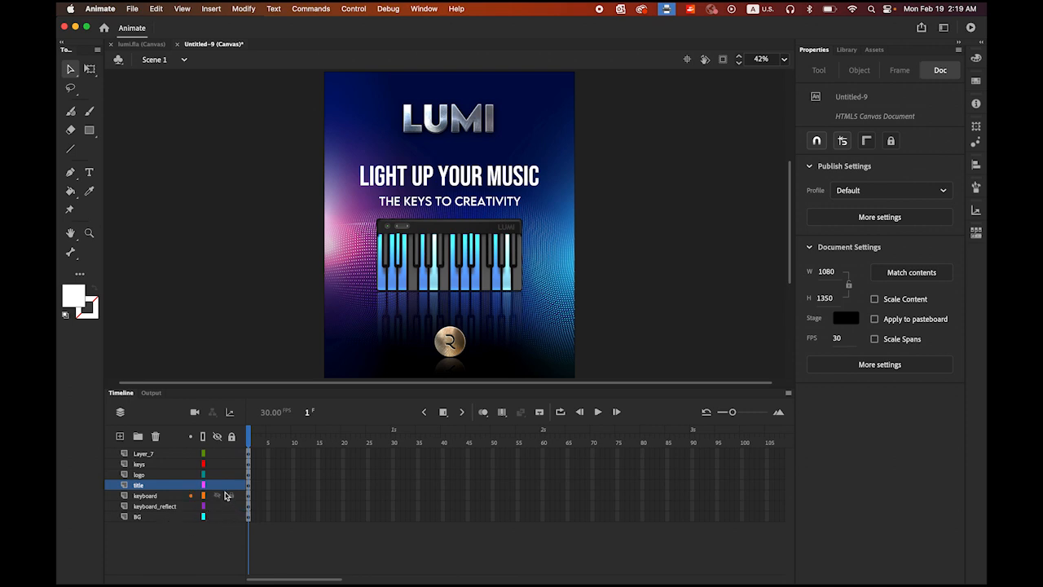
- Hide the title, logo, keys and Layer_7 layers, leaving the keyboard, its reflection and the background shown
left_click(217, 475)
left_click(216, 474)
left_click(217, 464)
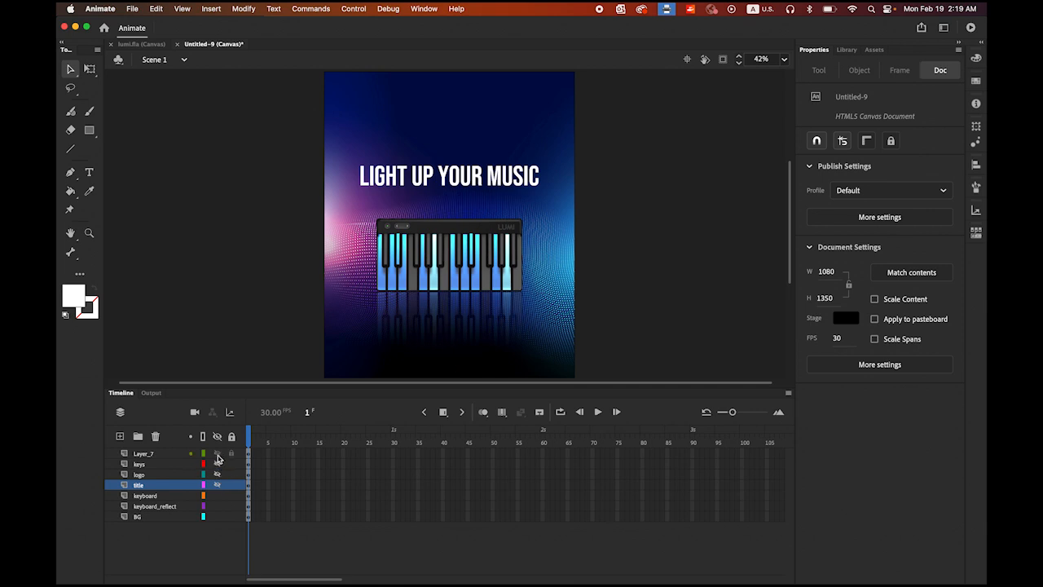
left_click(217, 453)
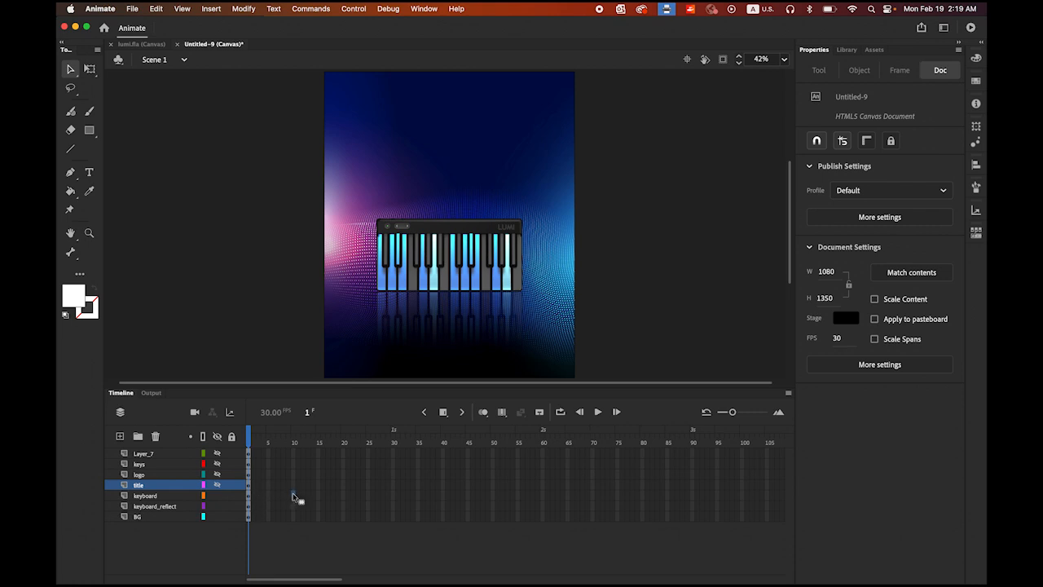
- Insert keyframes at frame 10 on both the keyboard and keyboard_reflect layers
left_click_drag(295, 497, 293, 496)
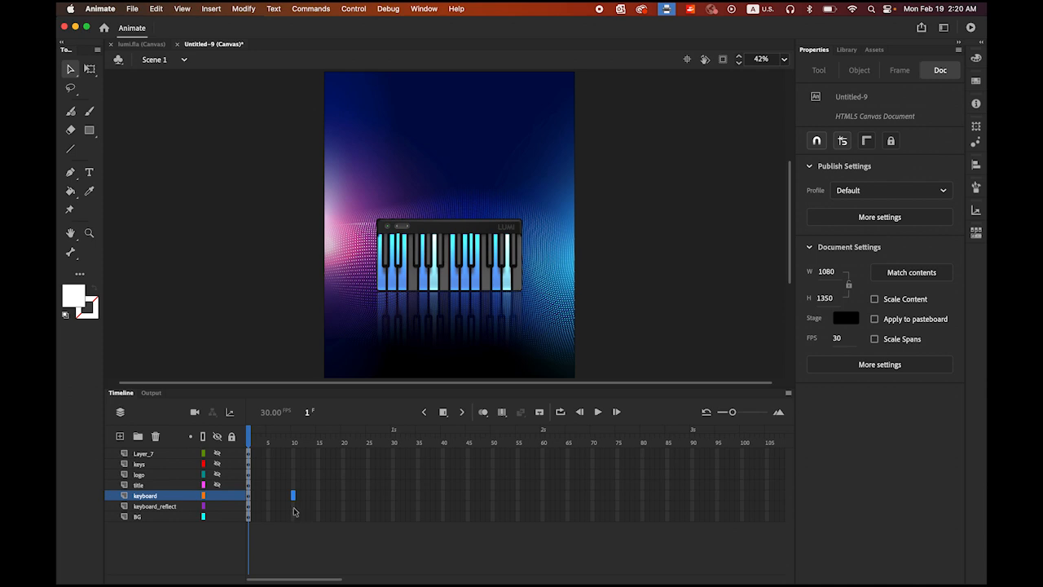
left_click(294, 508, "shift")
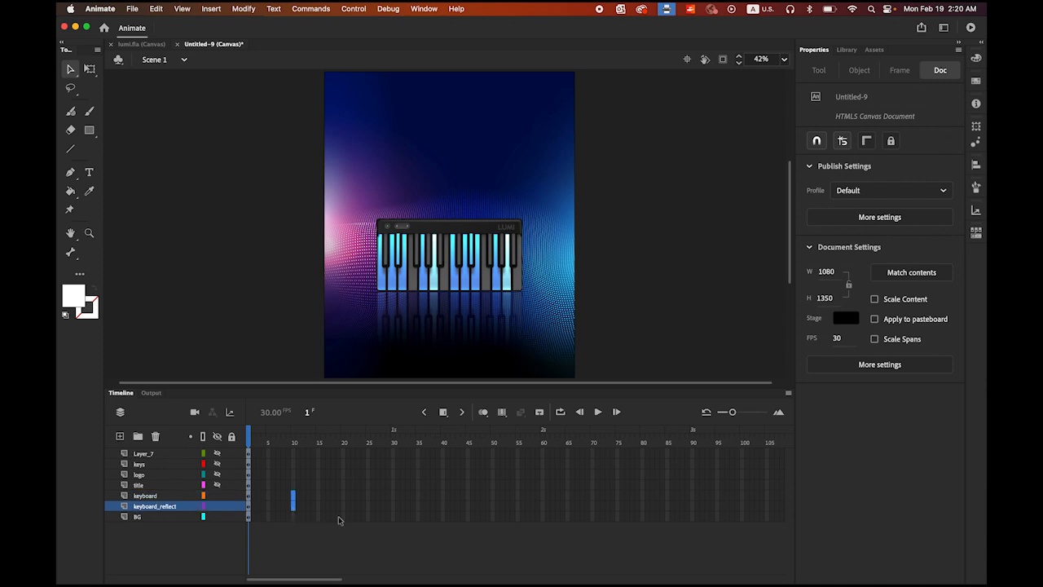
left_click(444, 414)
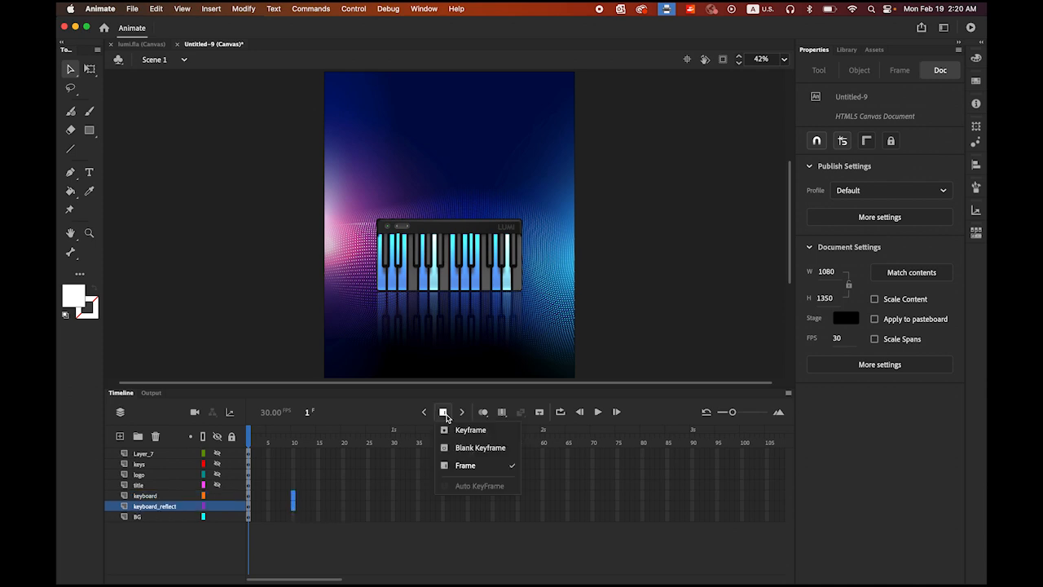
left_click(469, 431)
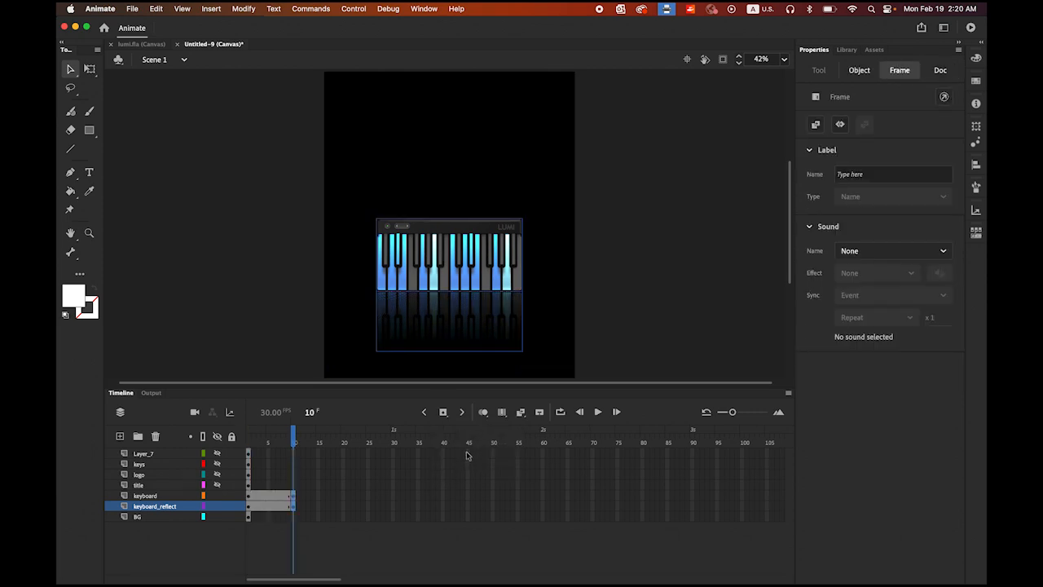
- Create classic tweens between frames 1 and 10 on the keyboard and keyboard_reflect layers
left_click(159, 507)
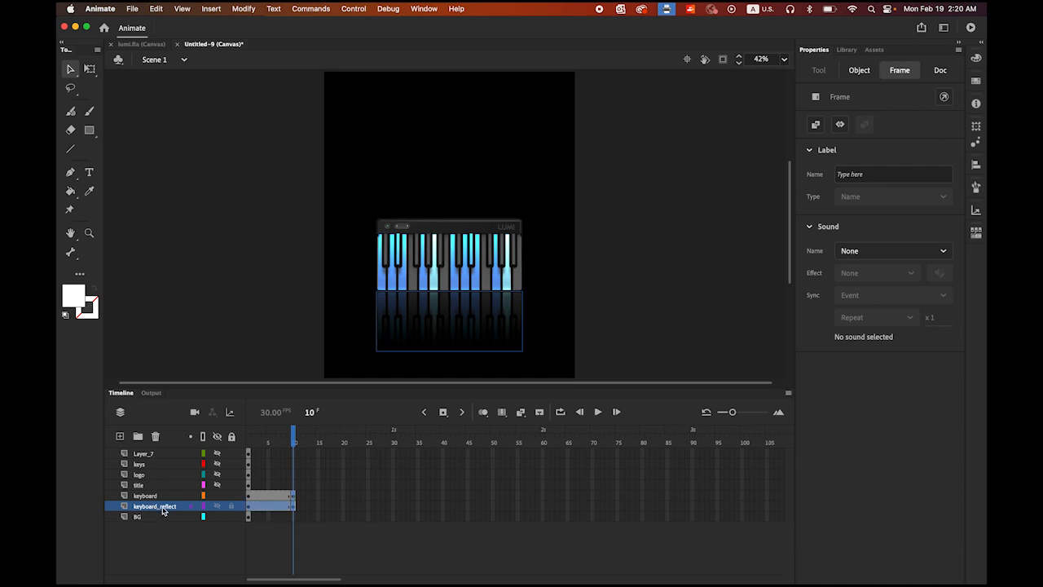
left_click(166, 497, "shift")
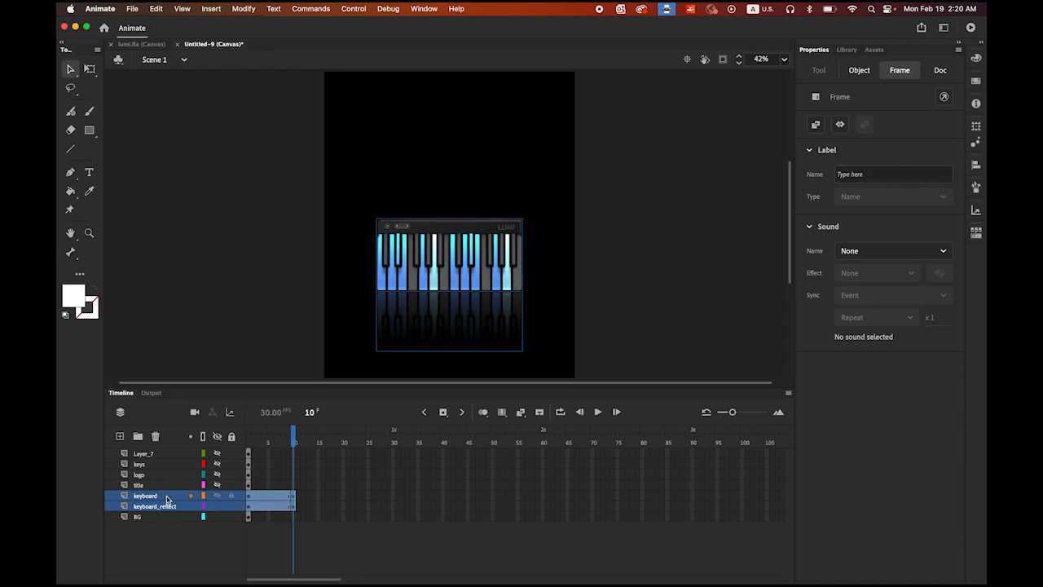
right_click(271, 499)
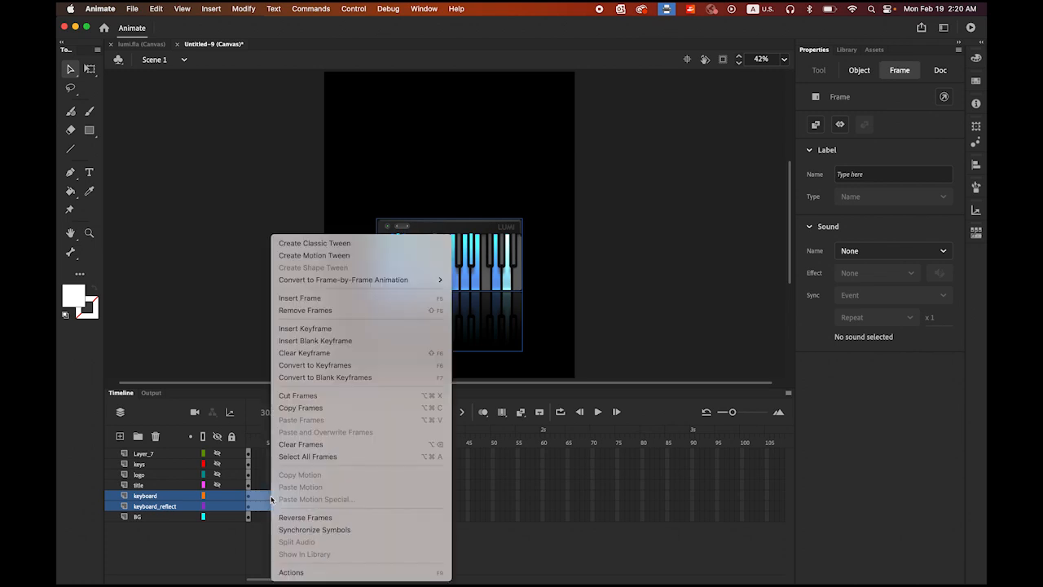
left_click(392, 245)
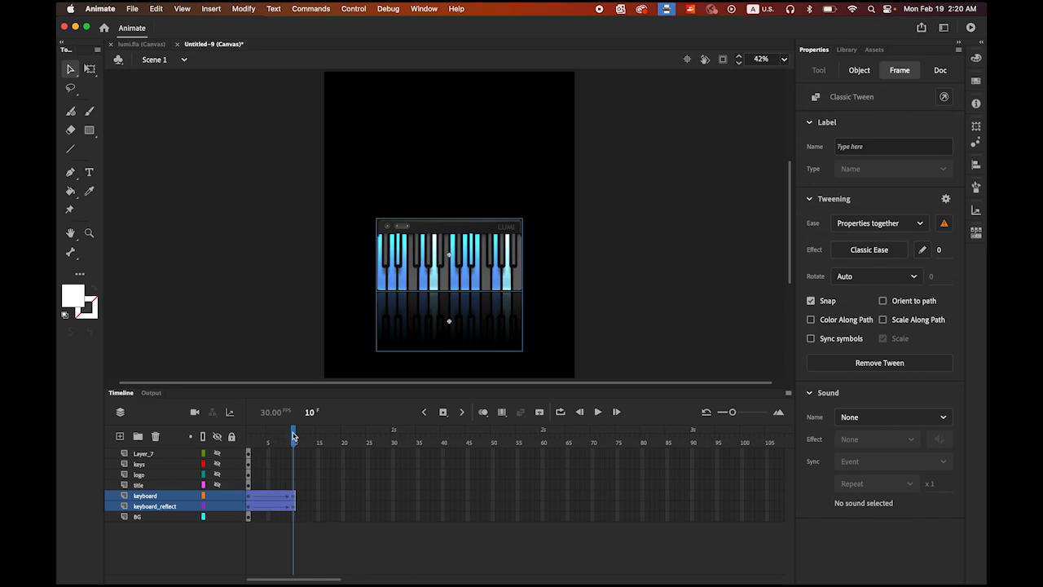
mouse_move(294, 437)
left_mouse_down()
mouse_move(248, 440)
mouse_move(296, 449)
left_mouse_up()
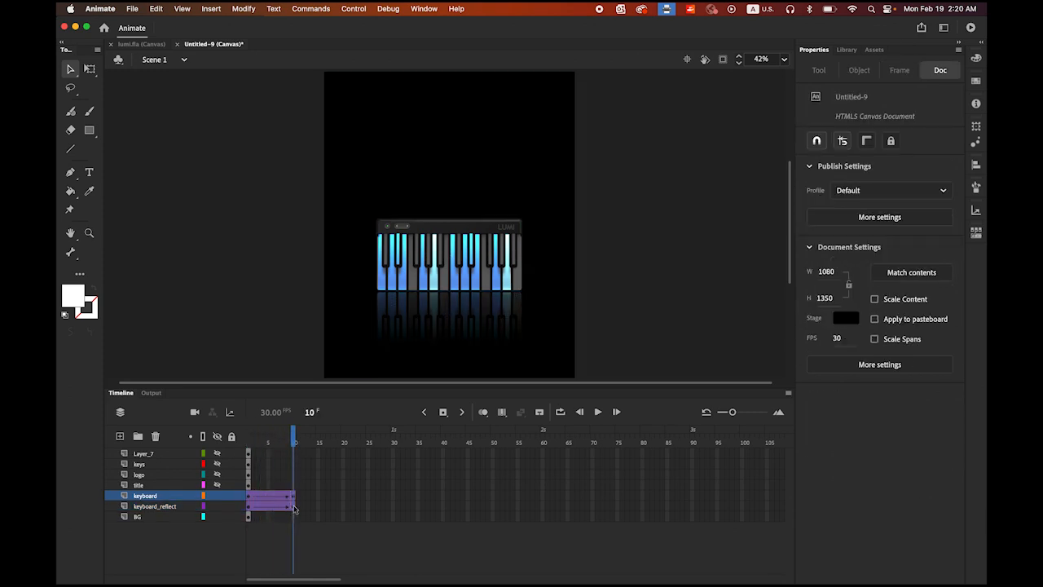
- Using the lumi.fla timeline as timing reference, add keyframes at frames 15 and 20 on the keyboard and keyboard_reflect layers
left_click(142, 43)
left_click_drag(463, 580, 278, 579)
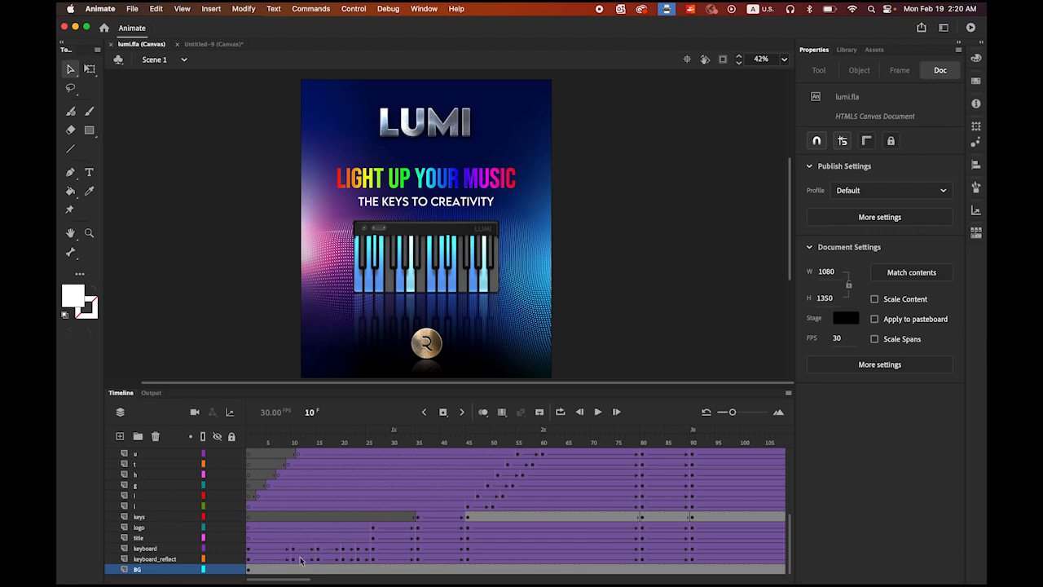
left_click(200, 46)
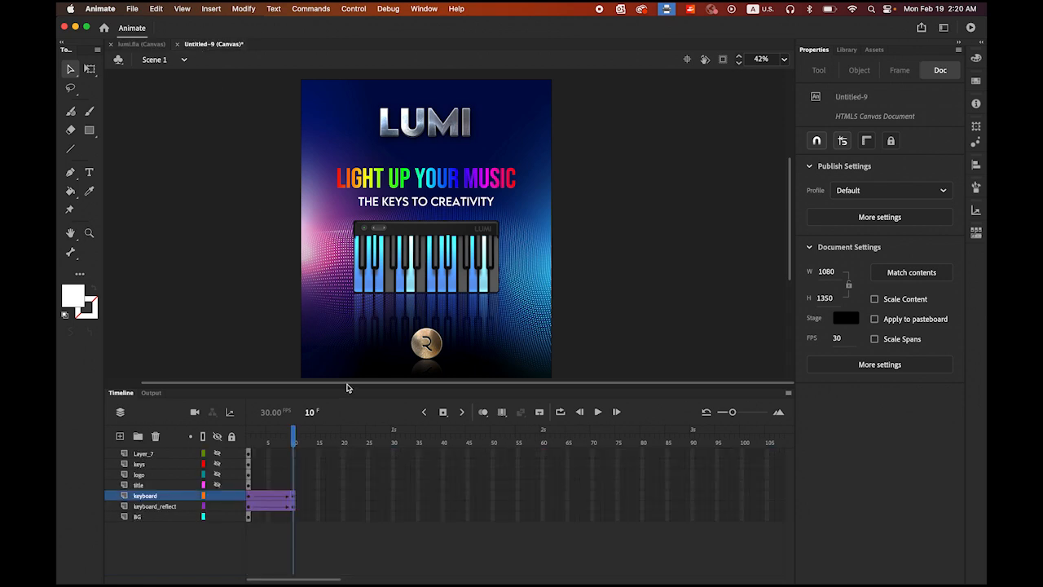
left_click(318, 497)
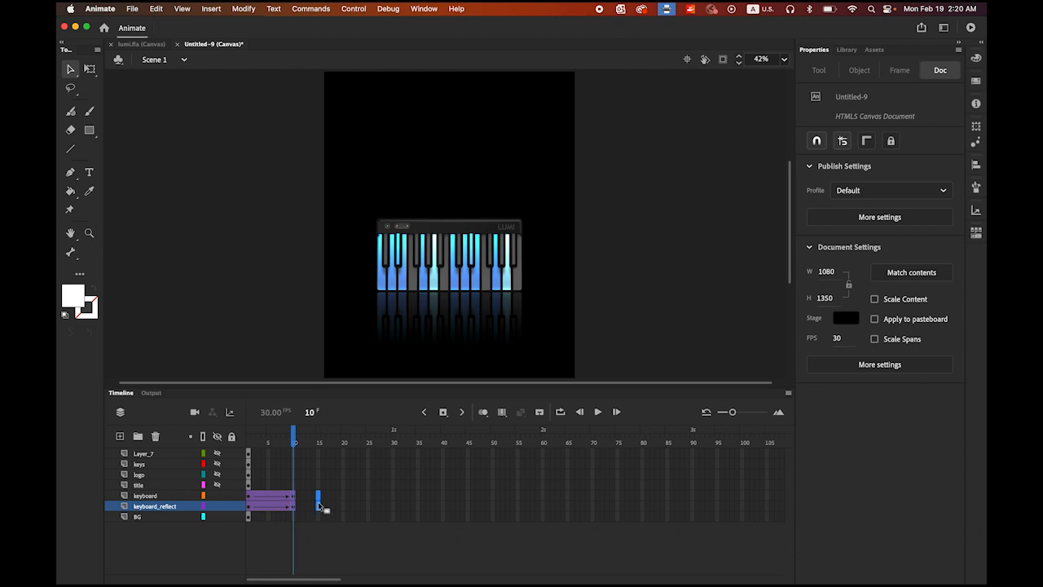
left_click(444, 413)
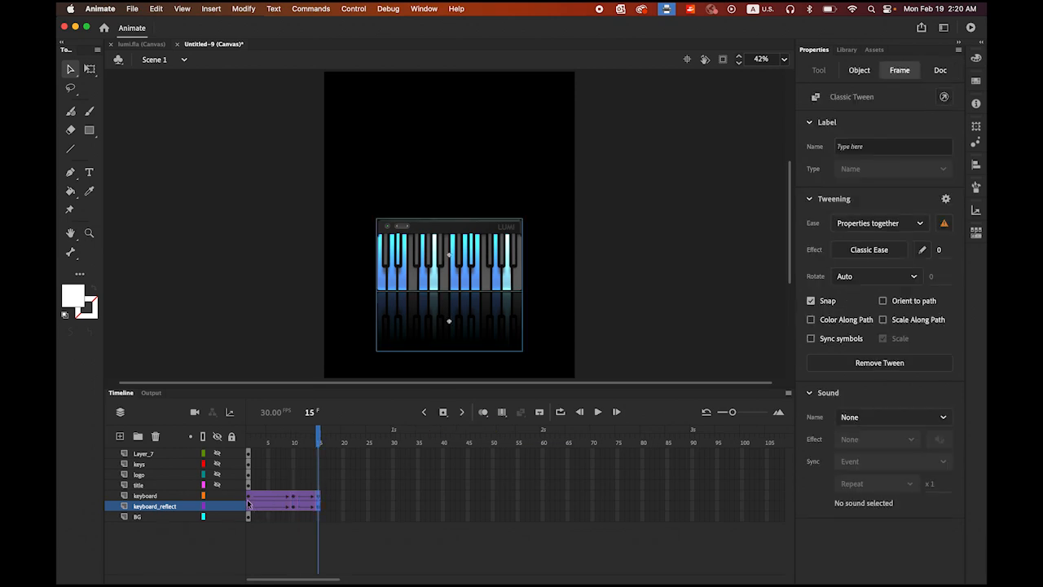
left_click(344, 495)
left_click(344, 506, "shift")
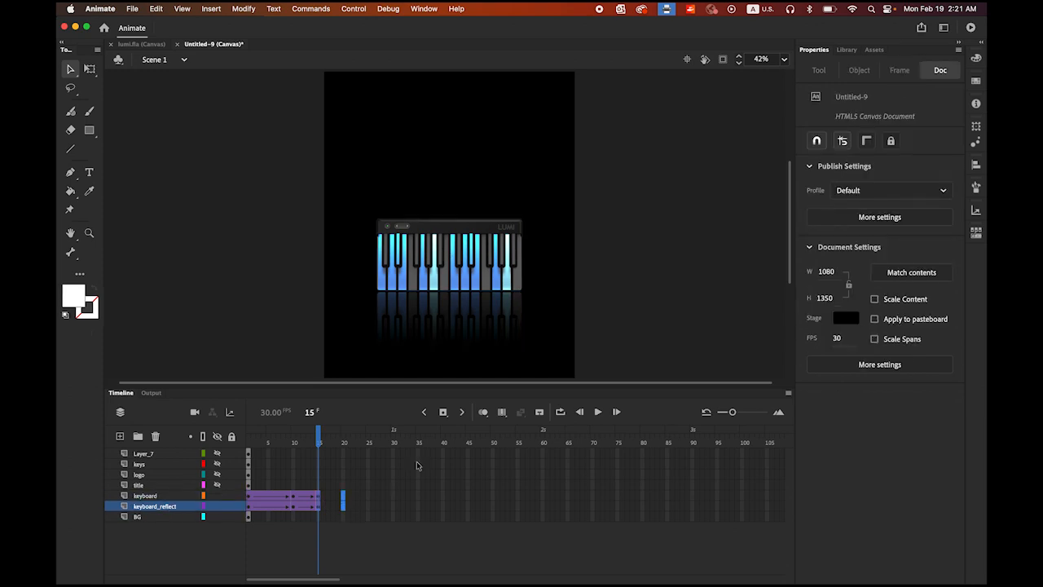
left_click(444, 413)
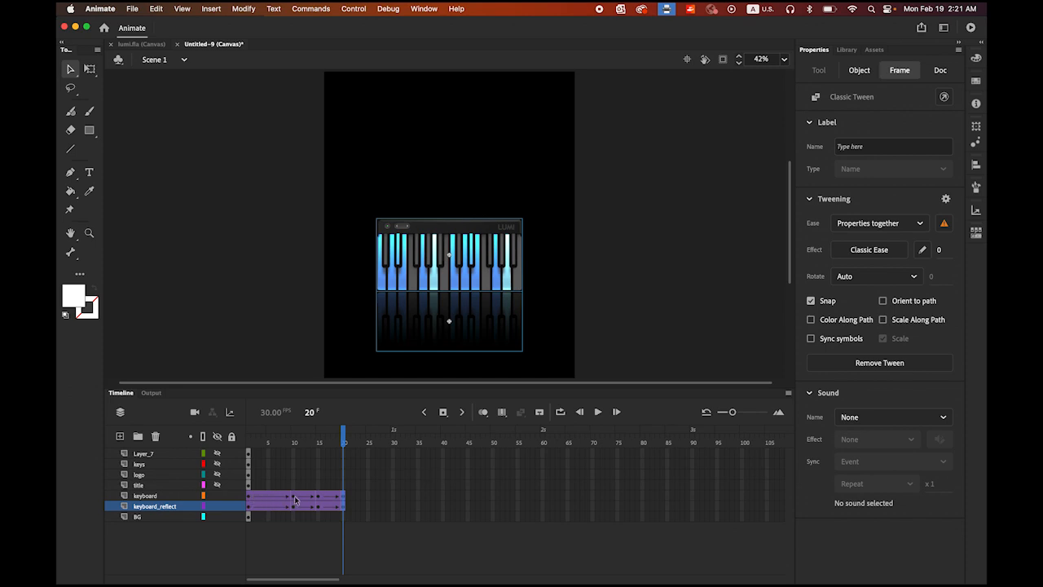
- Add keyframes at frames 23 and 26 on the keyboard and keyboard_reflect layers
left_click(357, 496)
left_click(361, 508, "shift")
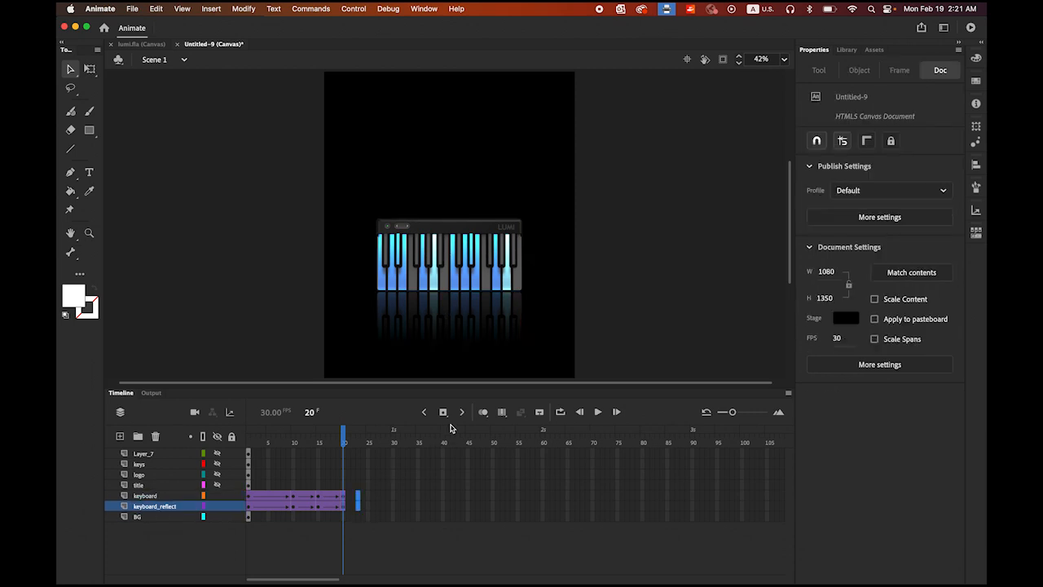
left_click(442, 411)
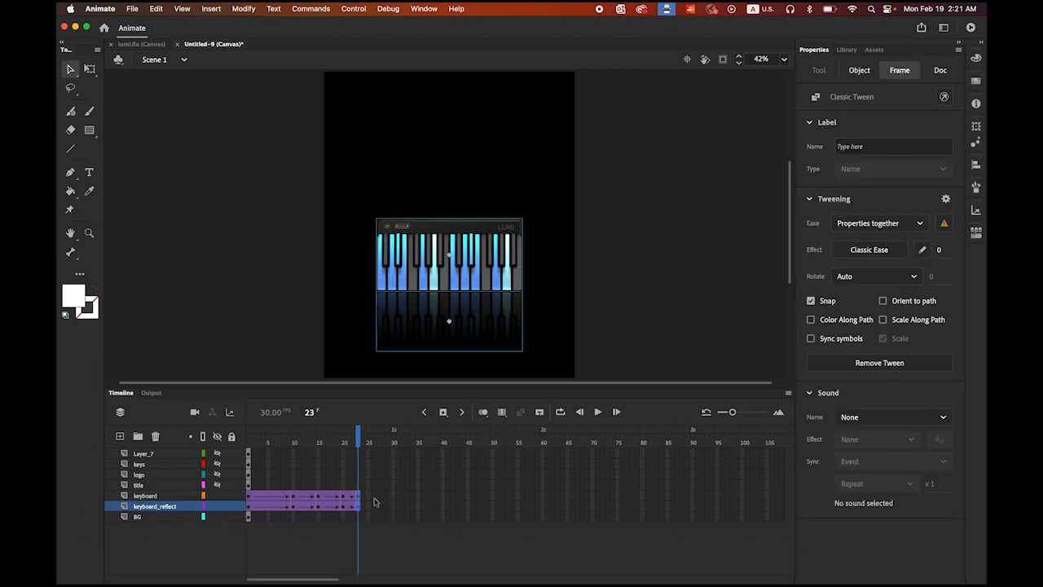
left_click(373, 496)
left_click(374, 507, "shift")
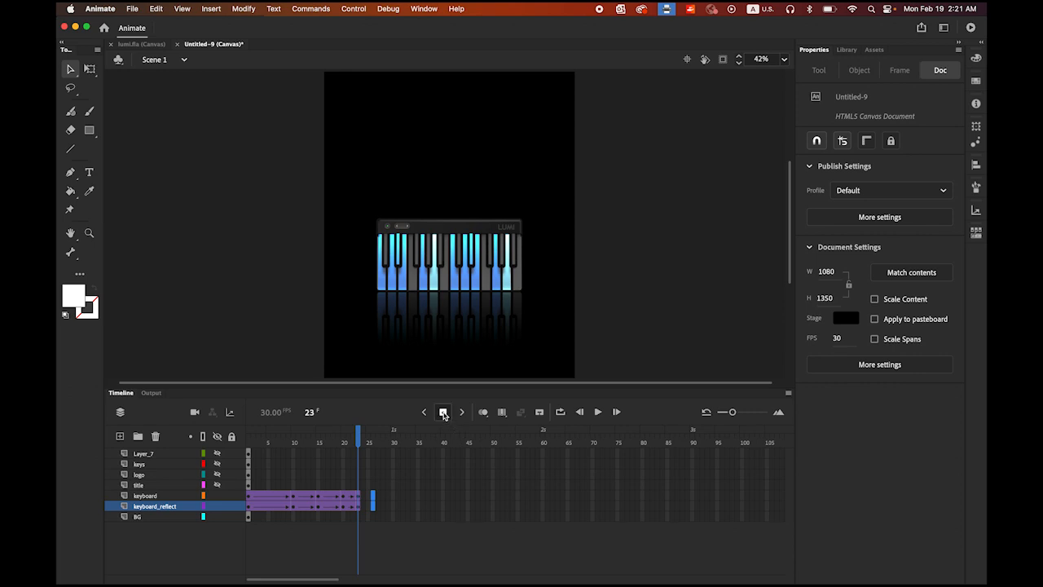
left_click(442, 411)
- At frame 1, move the keyboard straight up off the stage to about Y -176, viewing the stage at 35%
left_click_drag(373, 441, 249, 446)
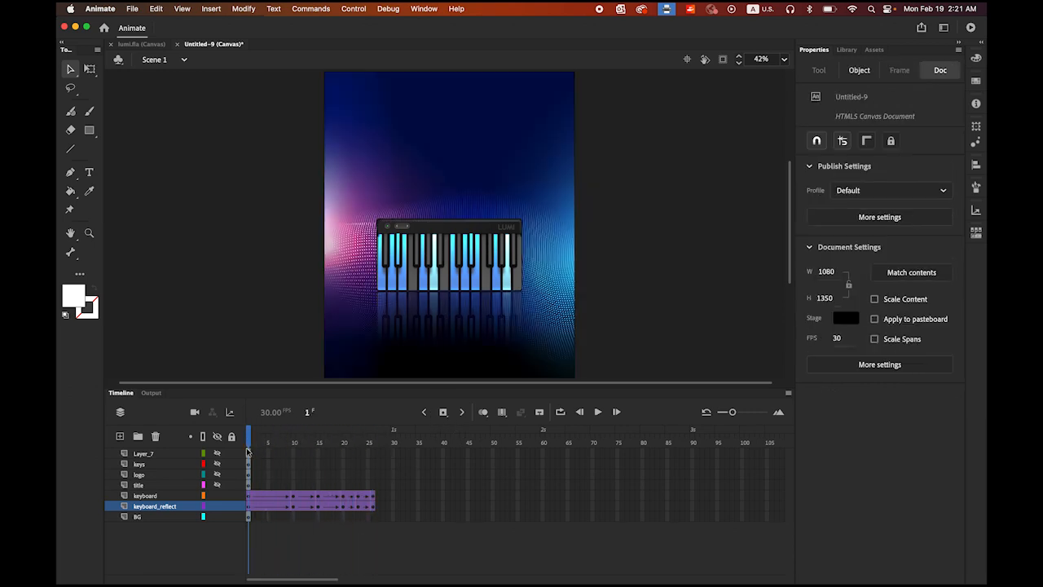
left_click(251, 495)
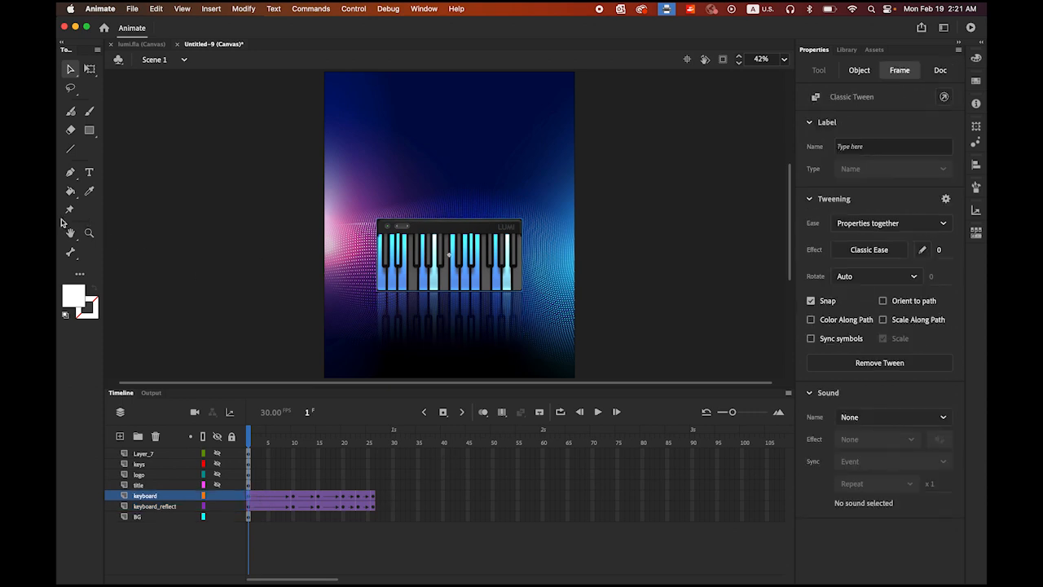
left_click(724, 62)
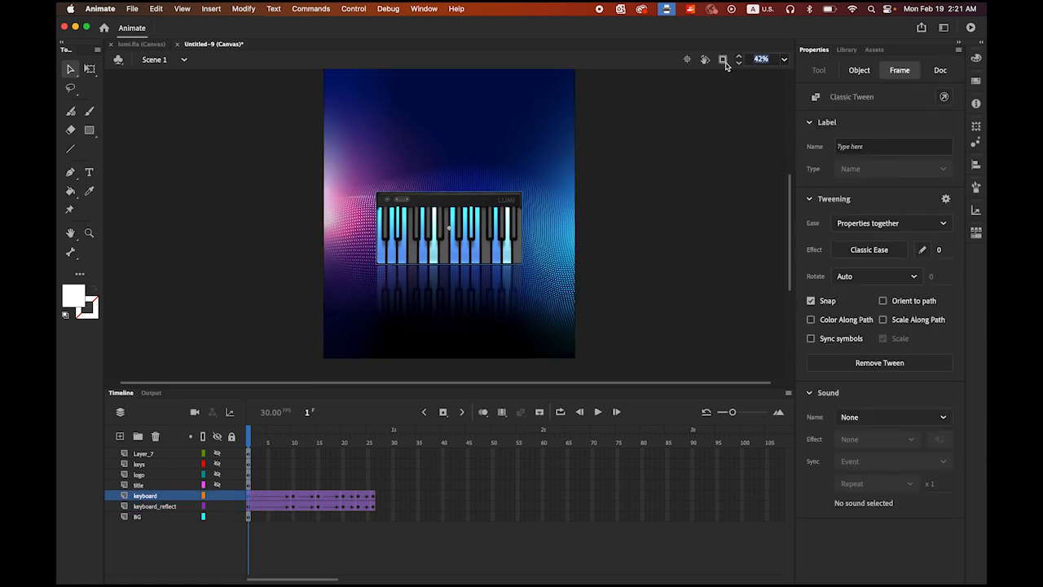
type("35")
key("Return")
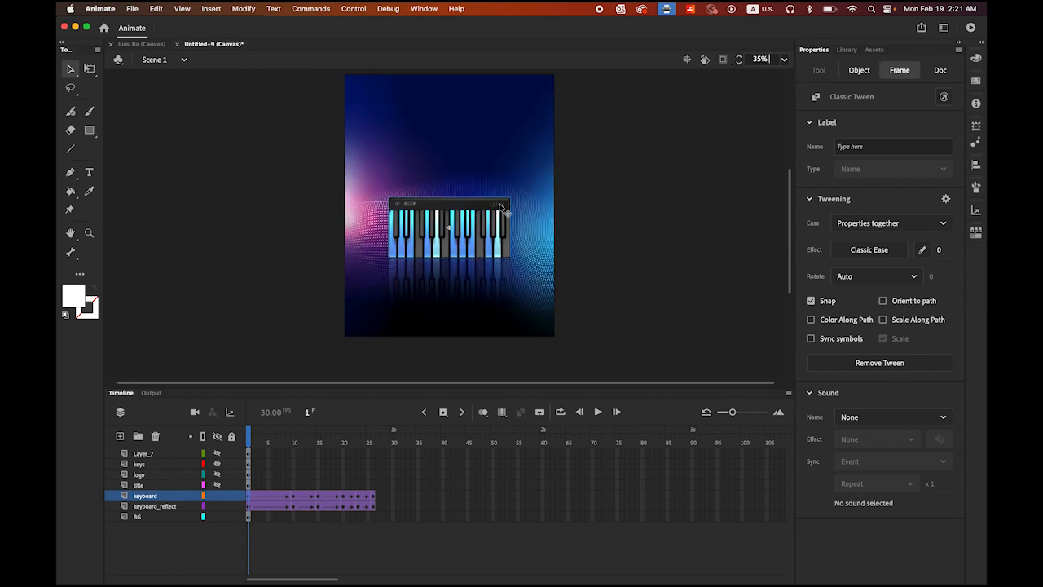
left_click(564, 204)
scroll(582, 204, "up", 2)
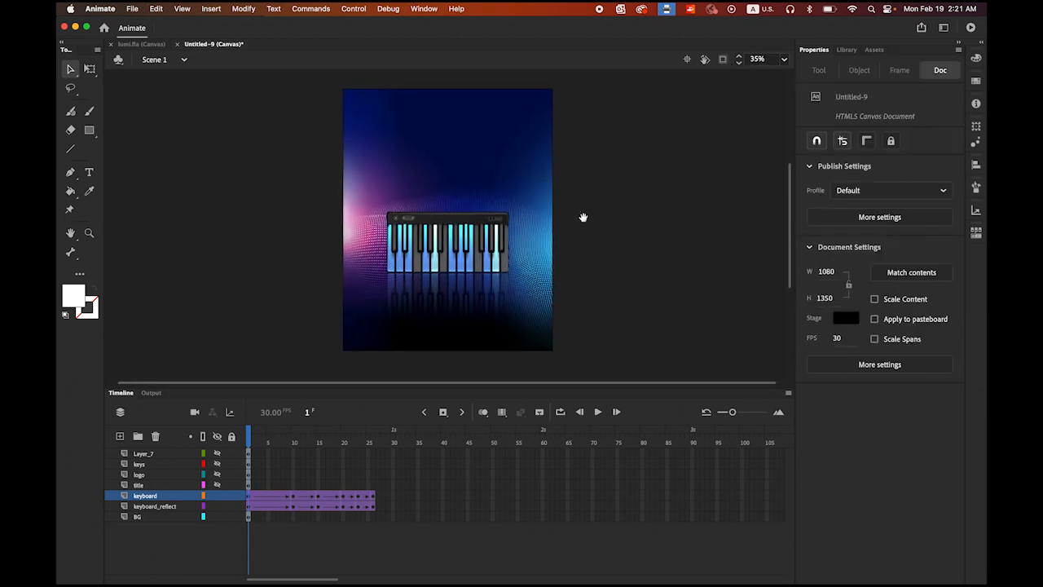
left_click(249, 500)
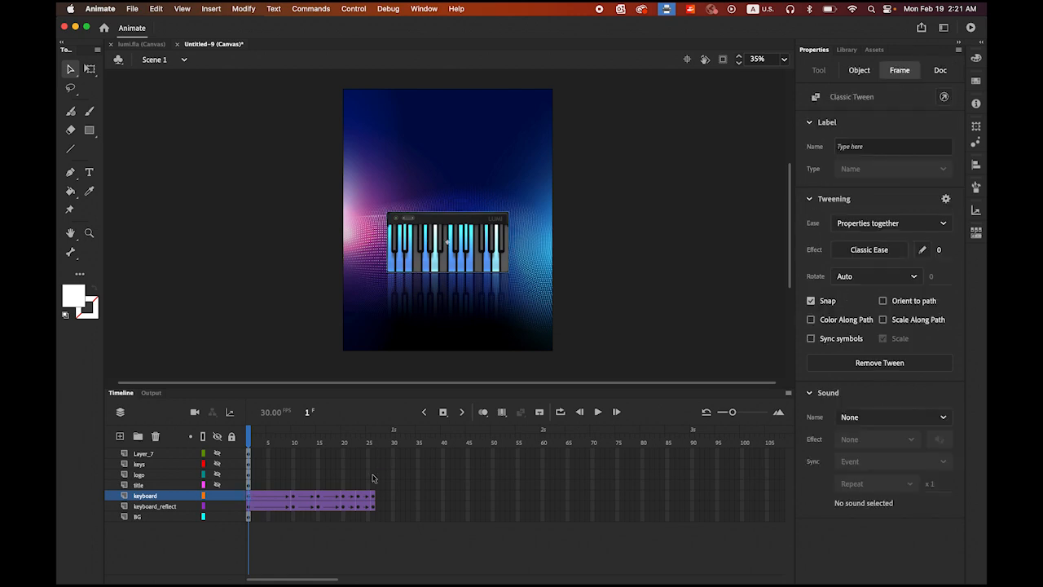
left_click(493, 259)
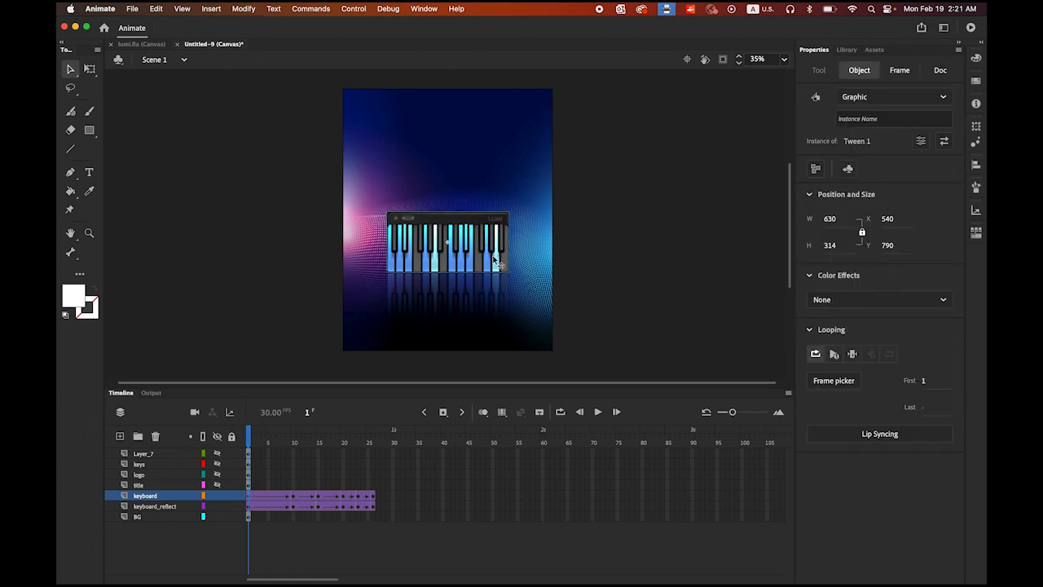
left_click_drag(493, 259, 495, 75)
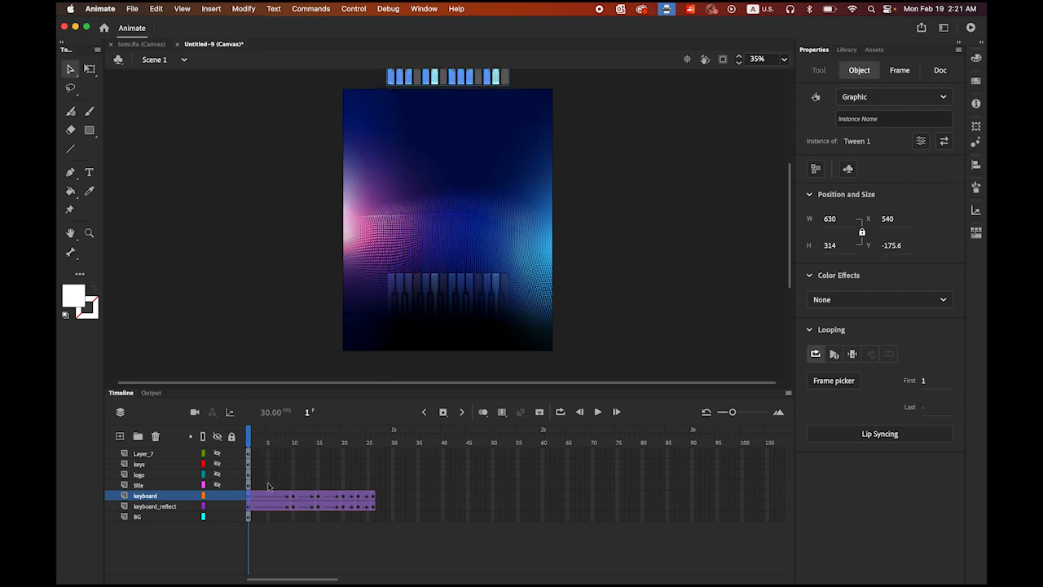
- At frame 1, move the keyboard reflection straight down below the stage to about Y 1502 and play the animation
left_click(249, 507)
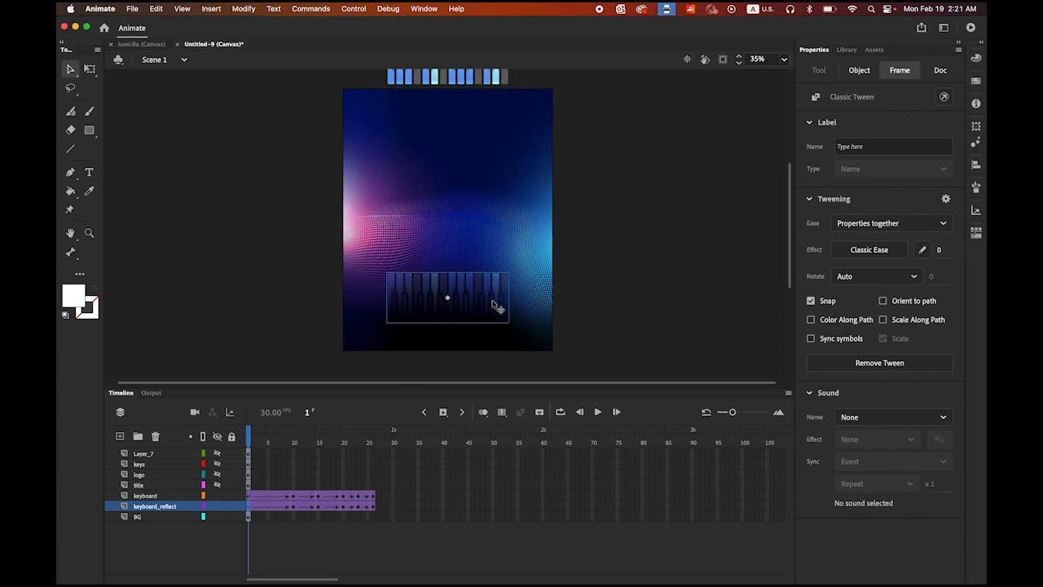
left_click_drag(497, 290, 484, 370)
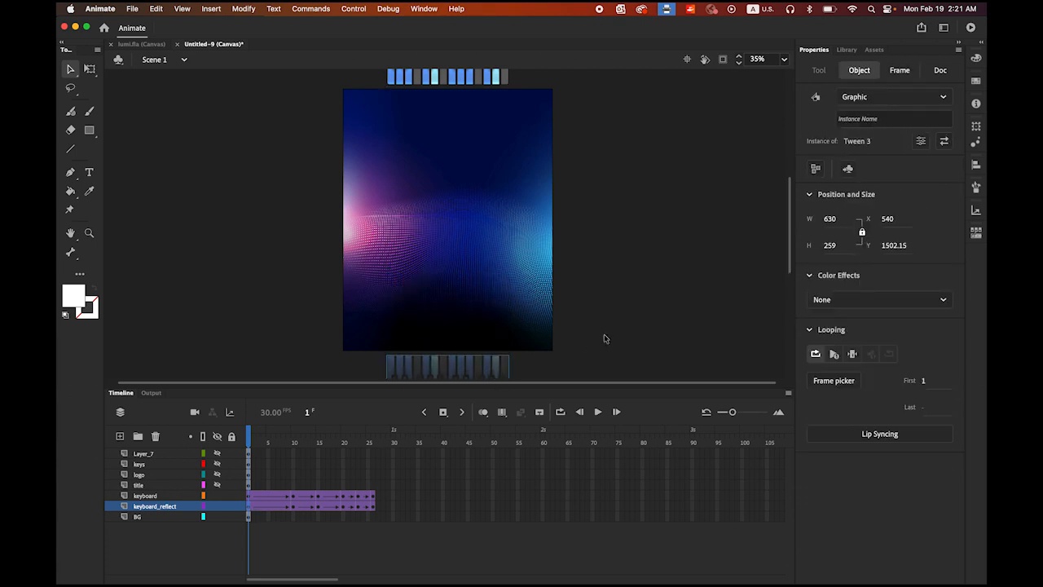
left_click(599, 412)
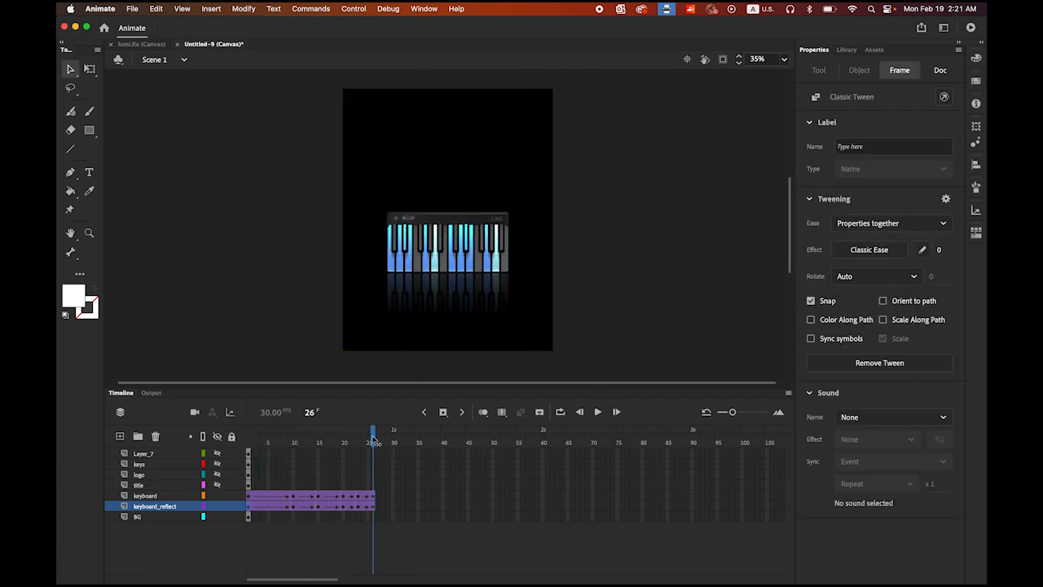
- At the frame 15 keyframe, move the keyboard straight up to about Y 653 for the bounce
left_click_drag(373, 442, 295, 459)
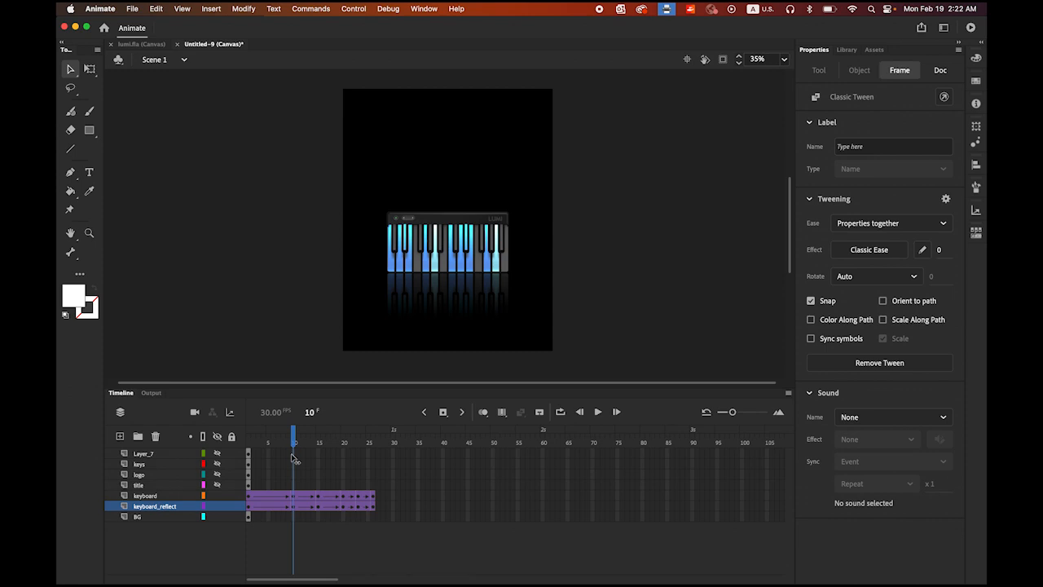
left_click_drag(297, 461, 318, 477)
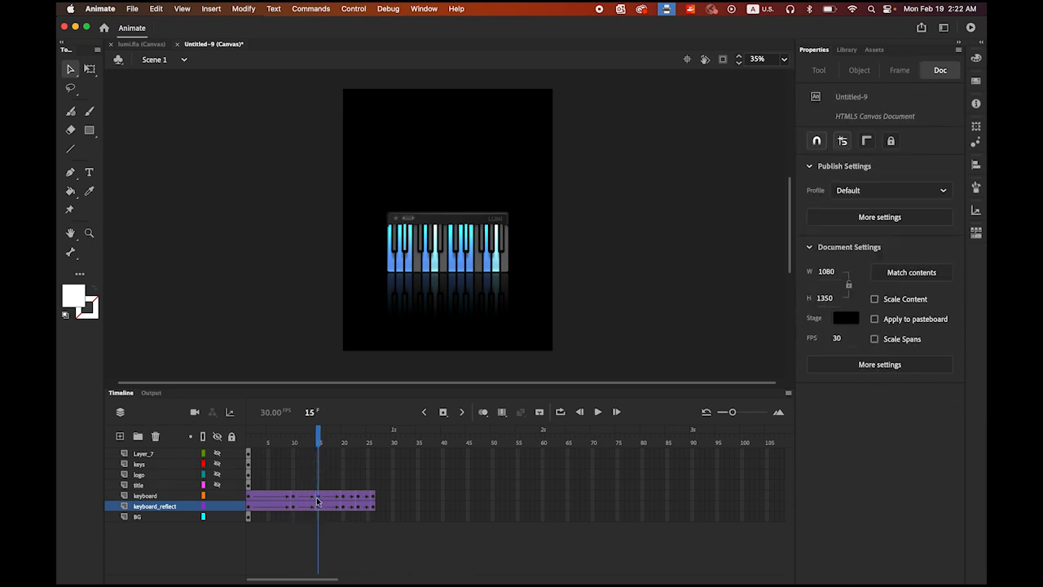
left_click(319, 497)
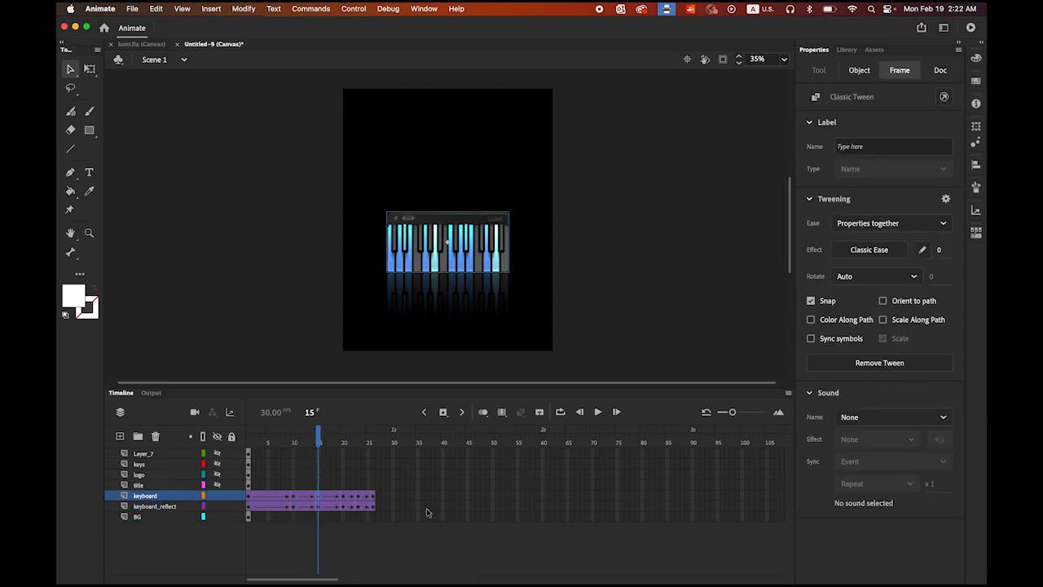
left_click(494, 260)
left_click_drag(494, 260, 496, 233)
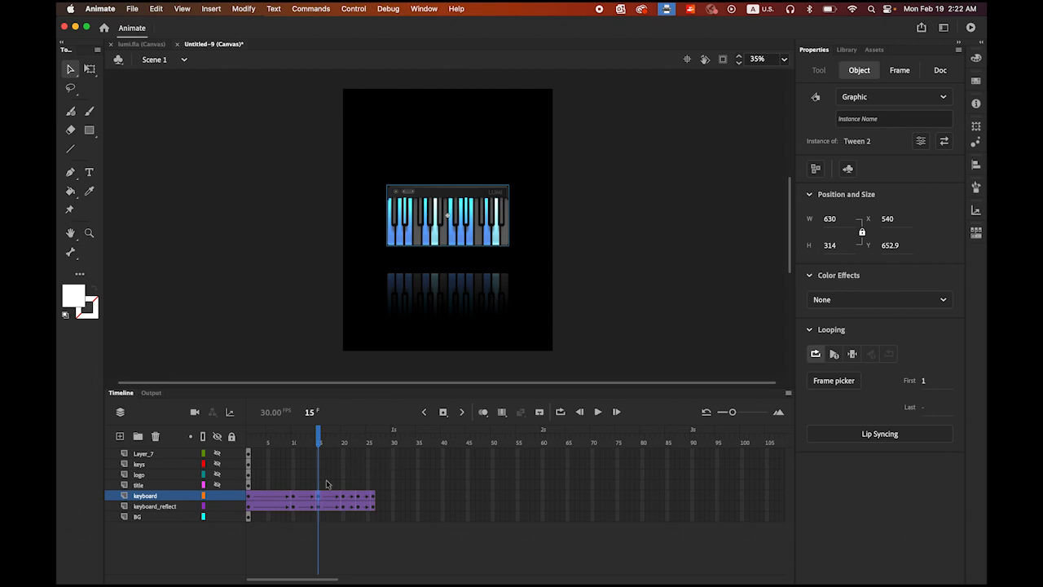
- At the frame 15 keyframe, move the keyboard reflection straight down to about Y 1220
left_click(320, 507)
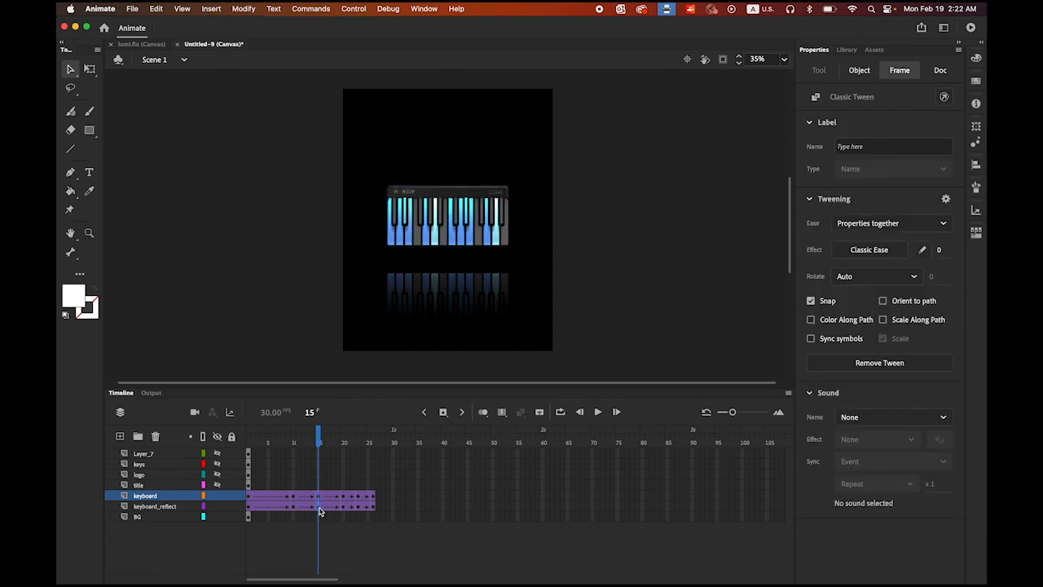
left_click(496, 295)
left_click_drag(495, 291, 496, 319)
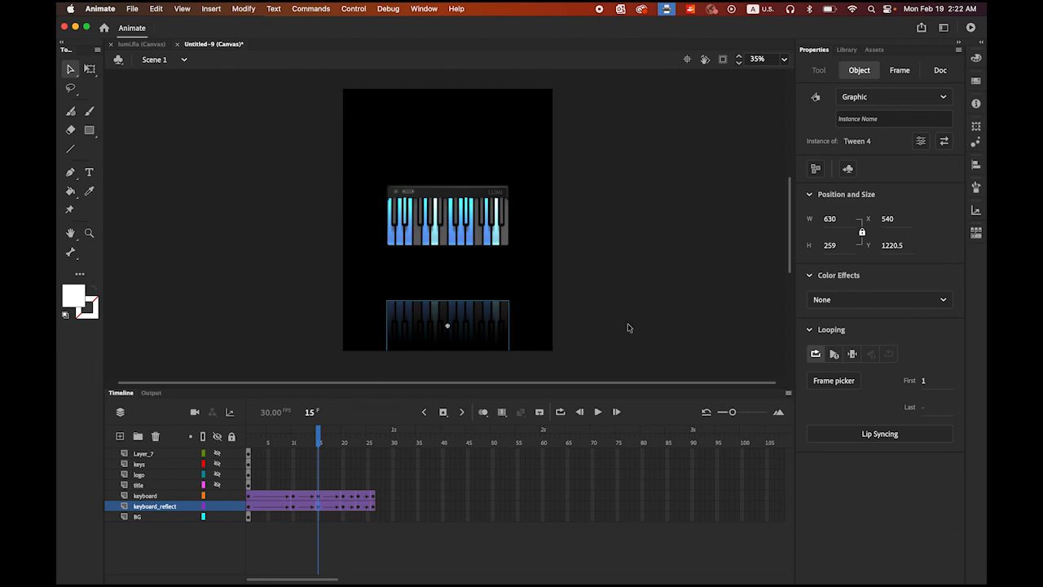
- At frame 15, tilt the keyboard slightly counterclockwise and its reflection slightly clockwise to mirror it
left_click(487, 235)
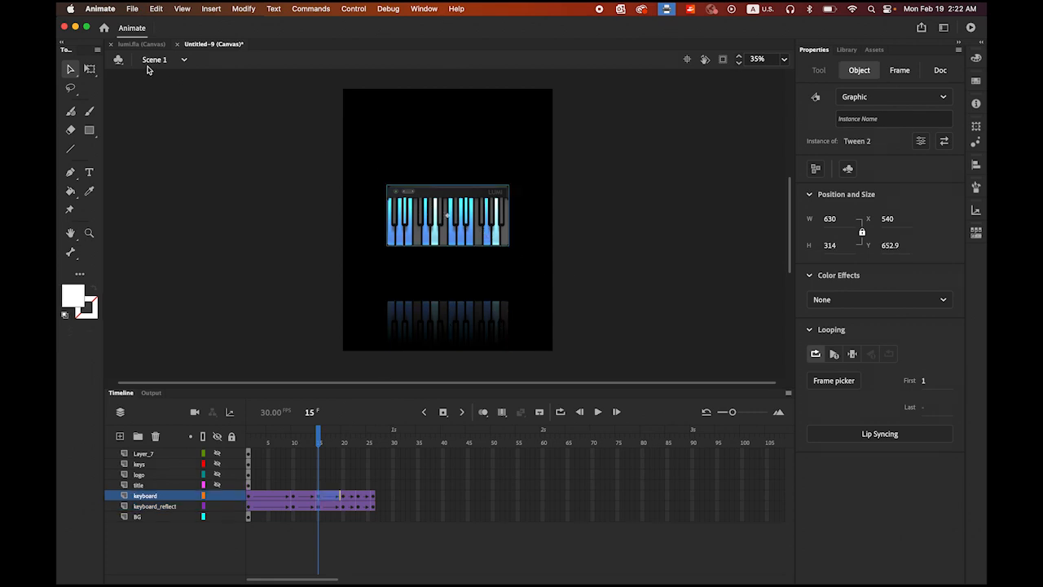
left_click(90, 69)
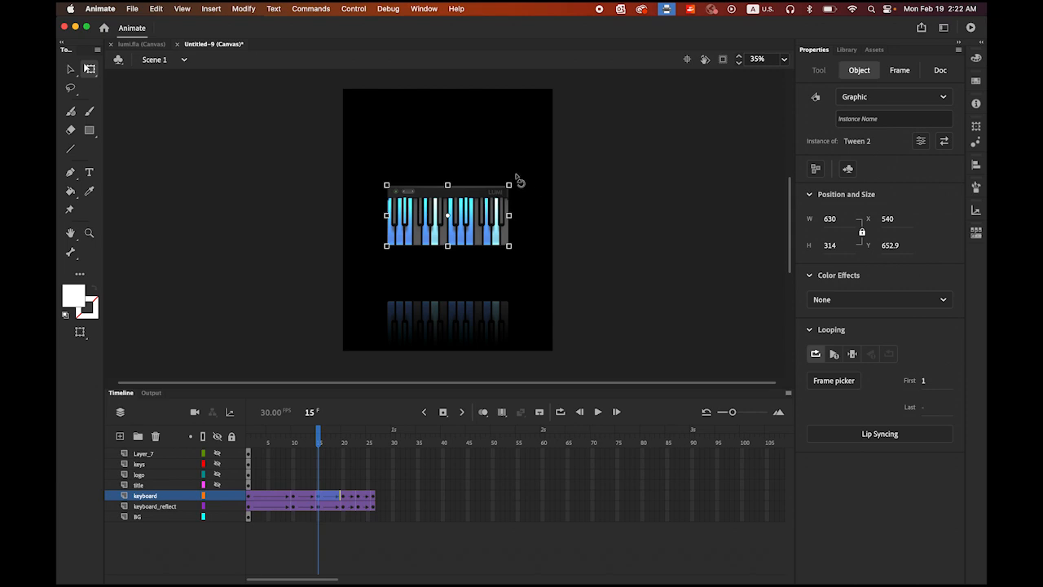
left_click_drag(516, 176, 515, 173)
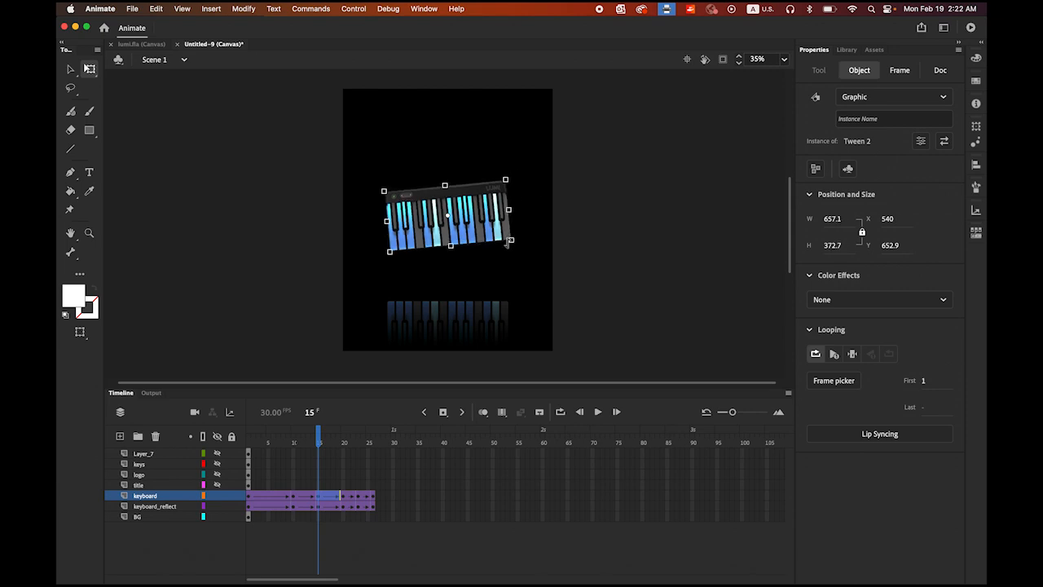
left_click(478, 320)
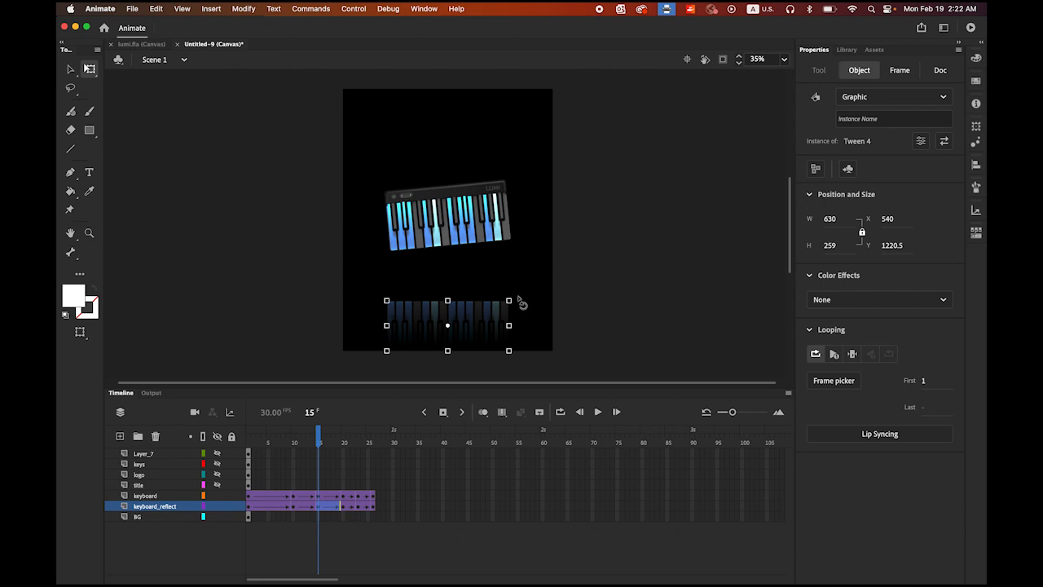
left_click_drag(522, 305, 524, 308)
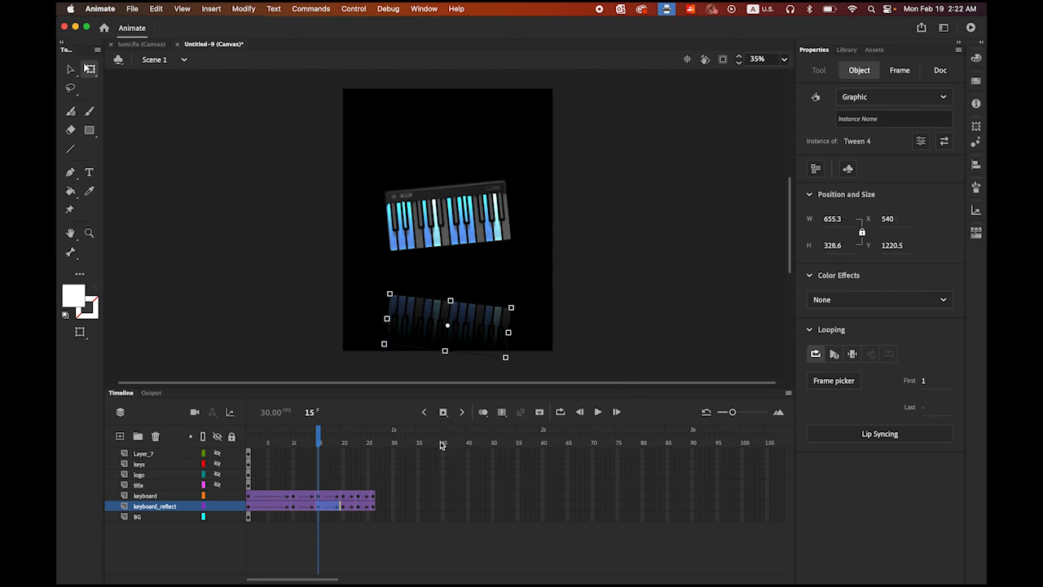
- Play the animation from frame 1 to review the tilt in the first bounce
left_click_drag(318, 433, 307, 433)
left_click(418, 432)
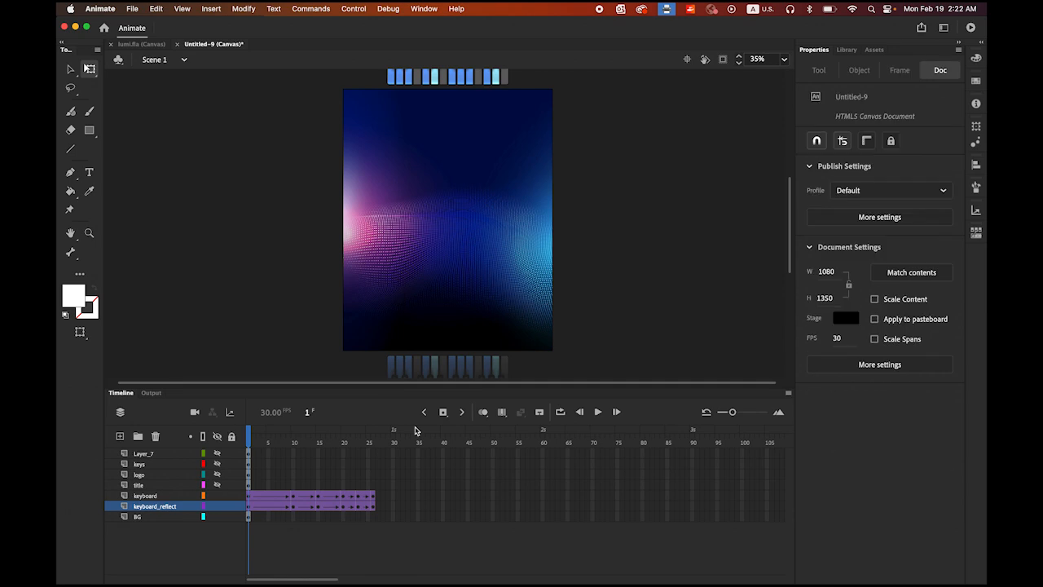
left_click(598, 412)
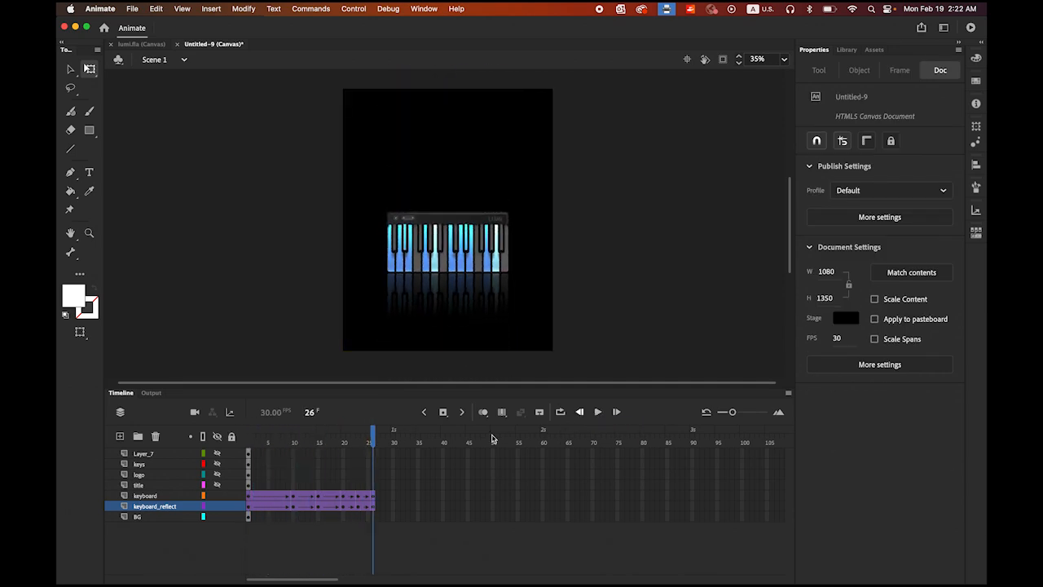
- At the frame 23 keyframe, move the keyboard straight up to about Y 730 and tilt it slightly clockwise
left_click_drag(374, 441, 362, 471)
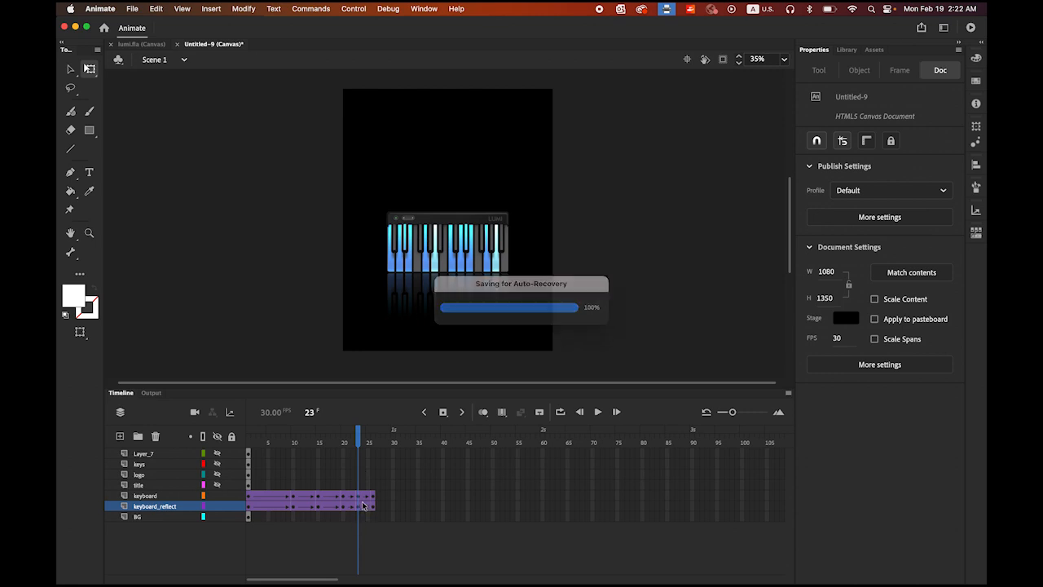
left_click(361, 497)
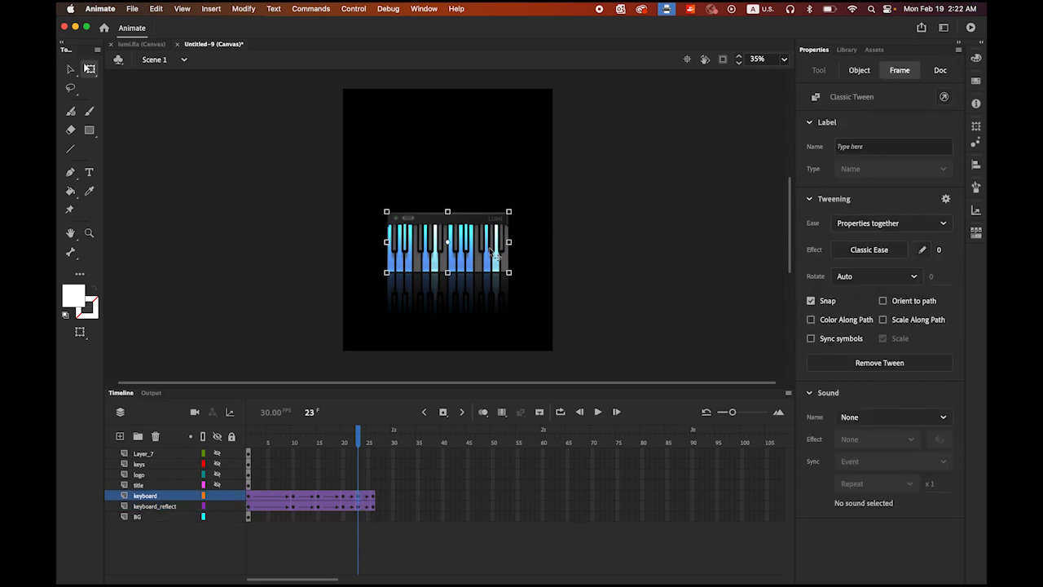
left_click_drag(495, 253, 494, 241)
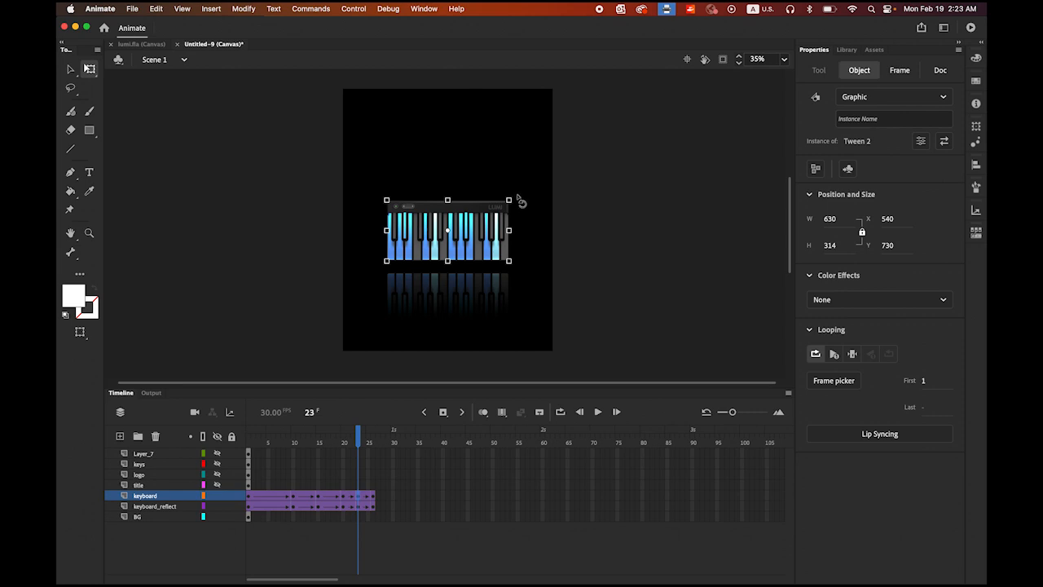
left_click_drag(520, 201, 528, 208)
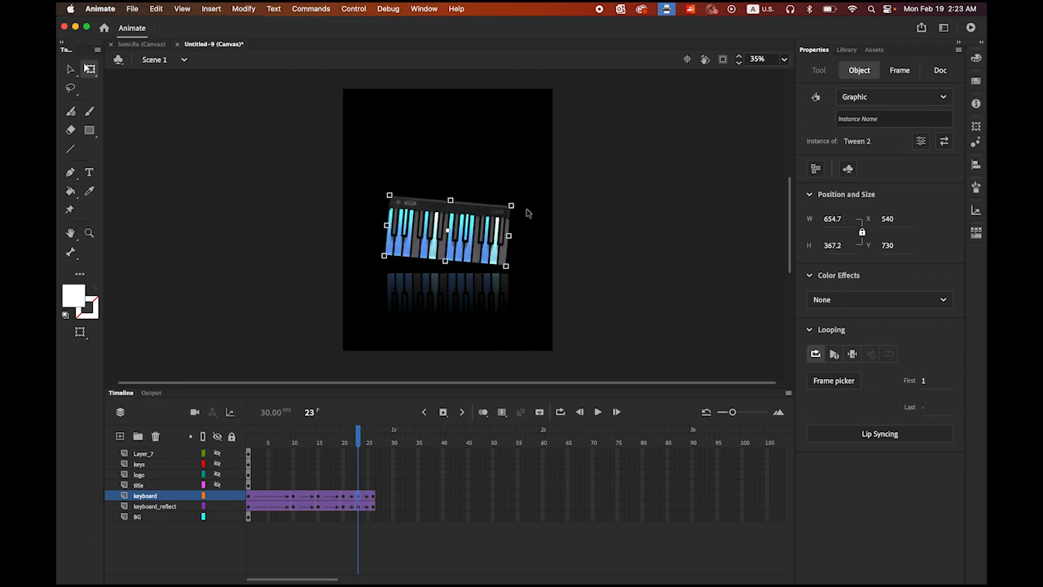
- At the frame 23 keyframe, move the keyboard reflection straight down to about Y 1131 and tilt it slightly counterclockwise
left_click(359, 507)
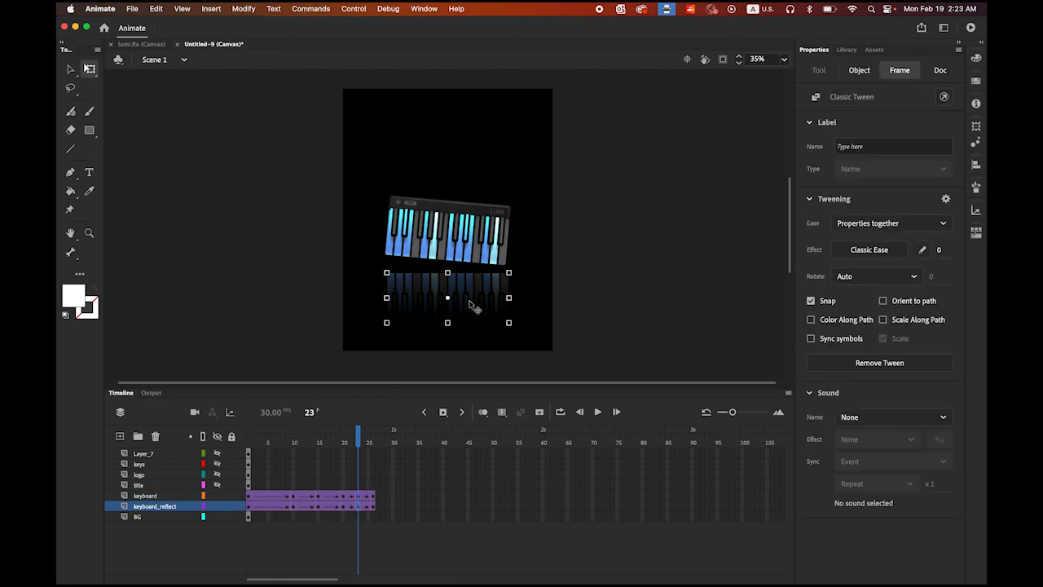
left_click_drag(471, 306, 473, 317)
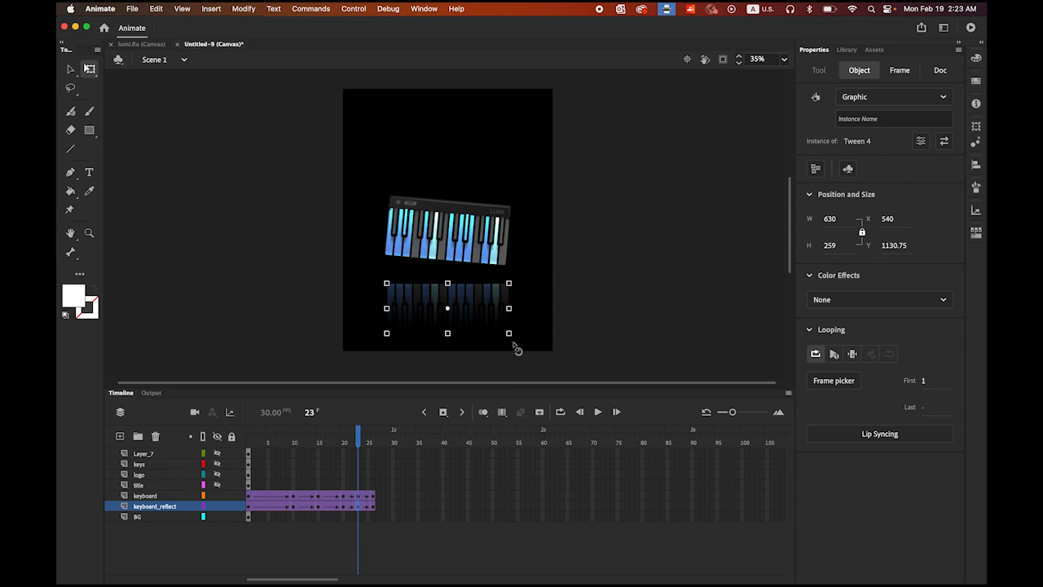
left_click_drag(518, 343, 521, 345)
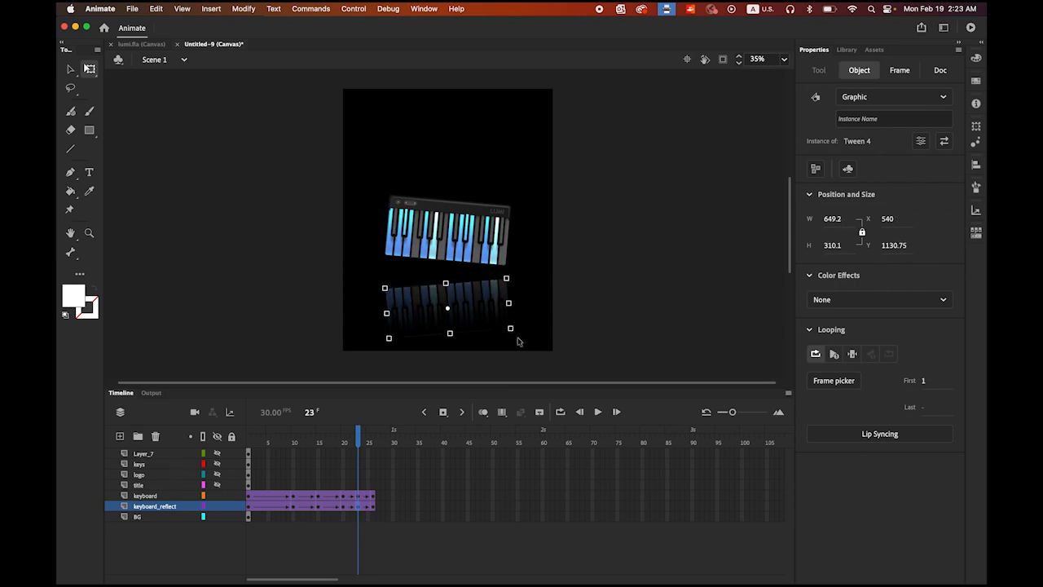
left_click(70, 69)
left_click(235, 184)
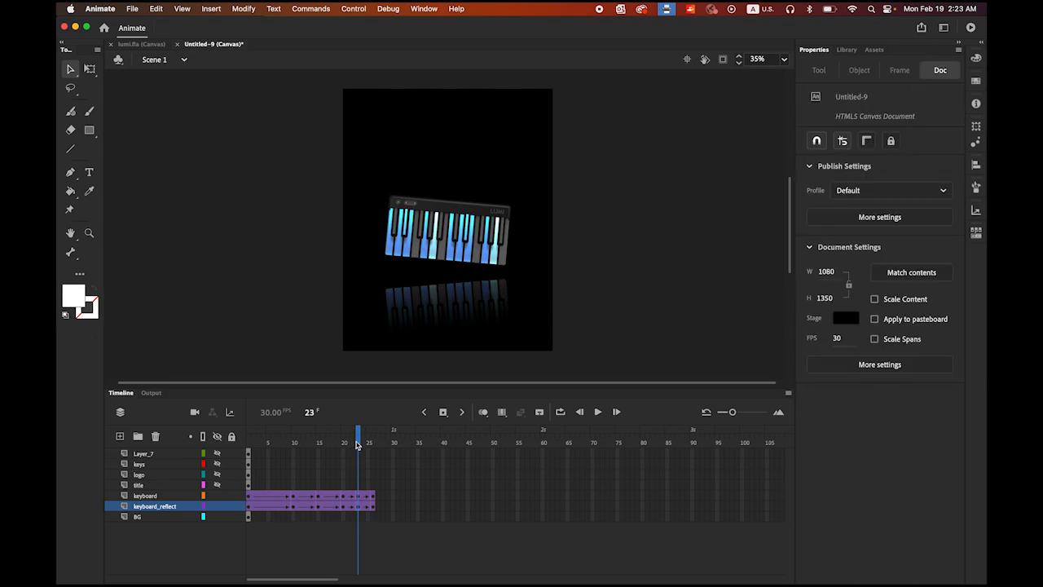
- Play the animation from frame 1 to check both bounces of the keyboard and reflection
left_click_drag(359, 444, 160, 435)
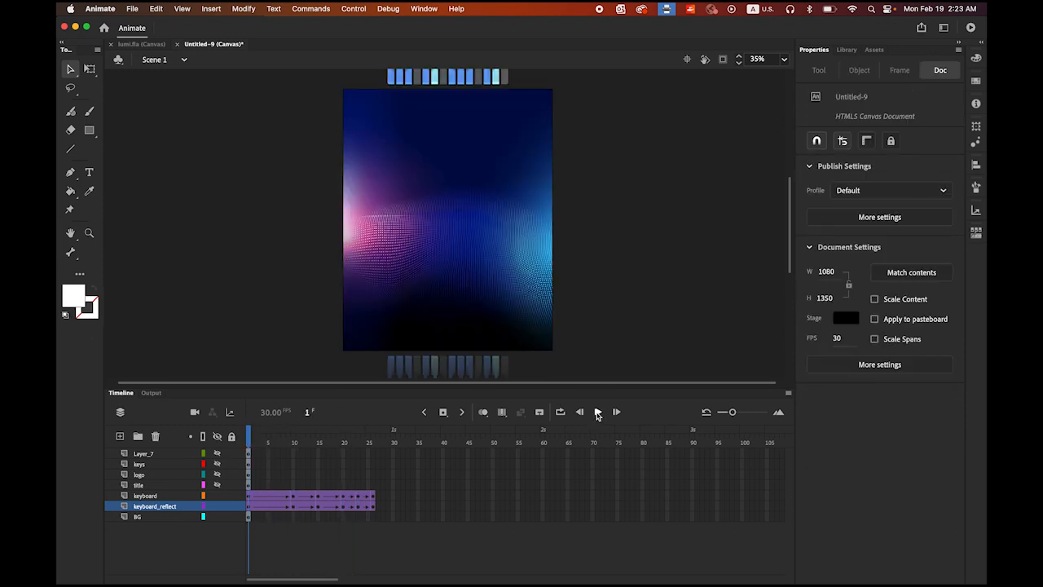
left_click(598, 412)
left_click(597, 413)
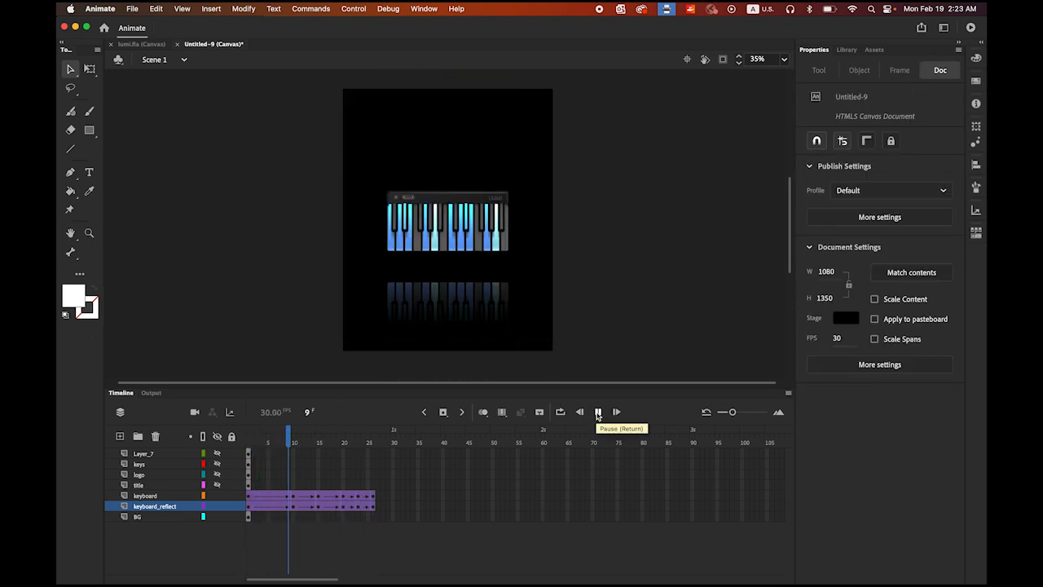
left_click(597, 412)
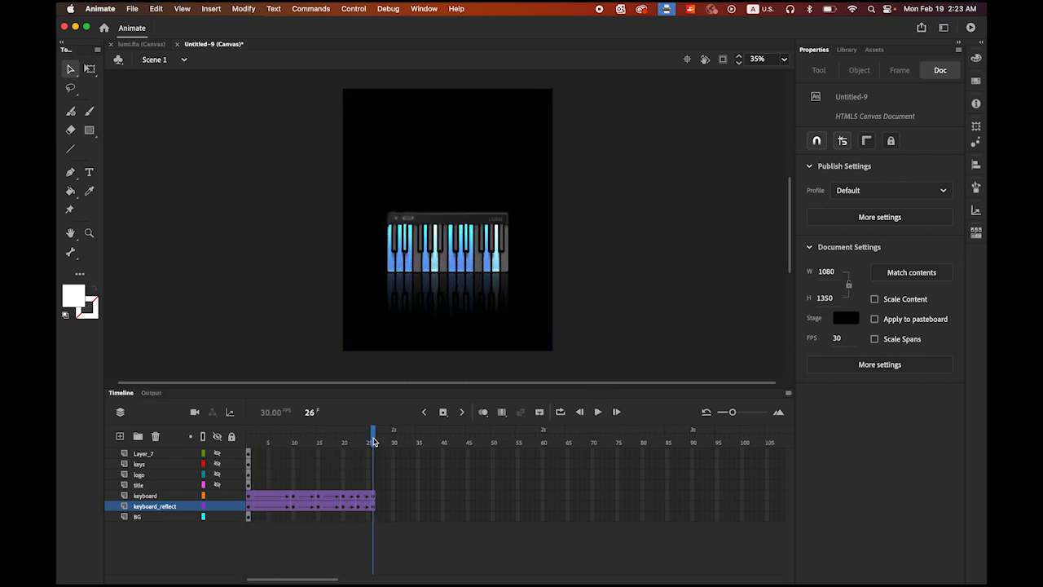
- Apply a classic ease-in to the keyboard and keyboard_reflect tweens that start at frame 1
left_click_drag(373, 441, 196, 438)
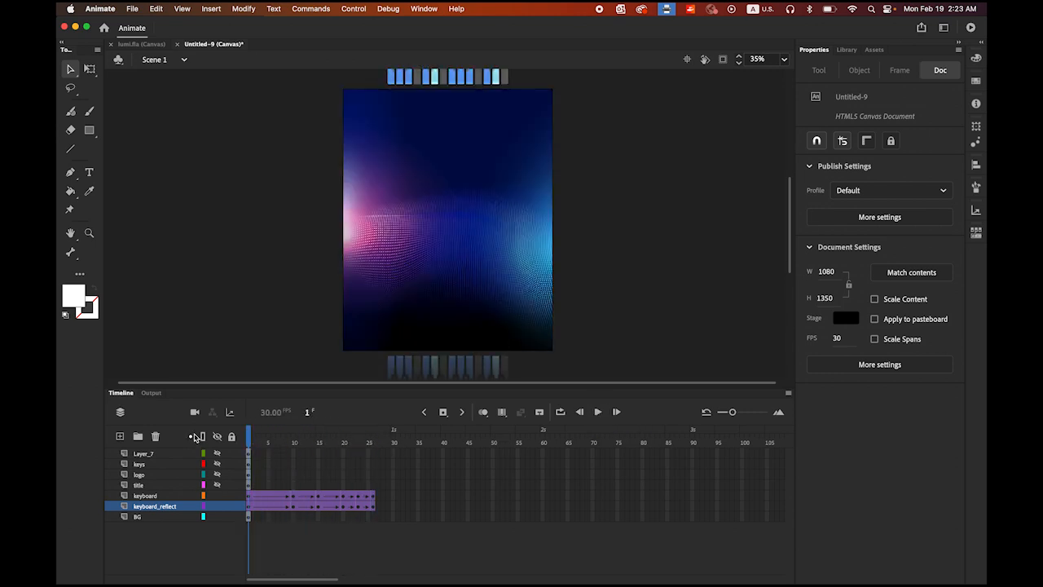
left_click(249, 497)
left_click(250, 505, "shift")
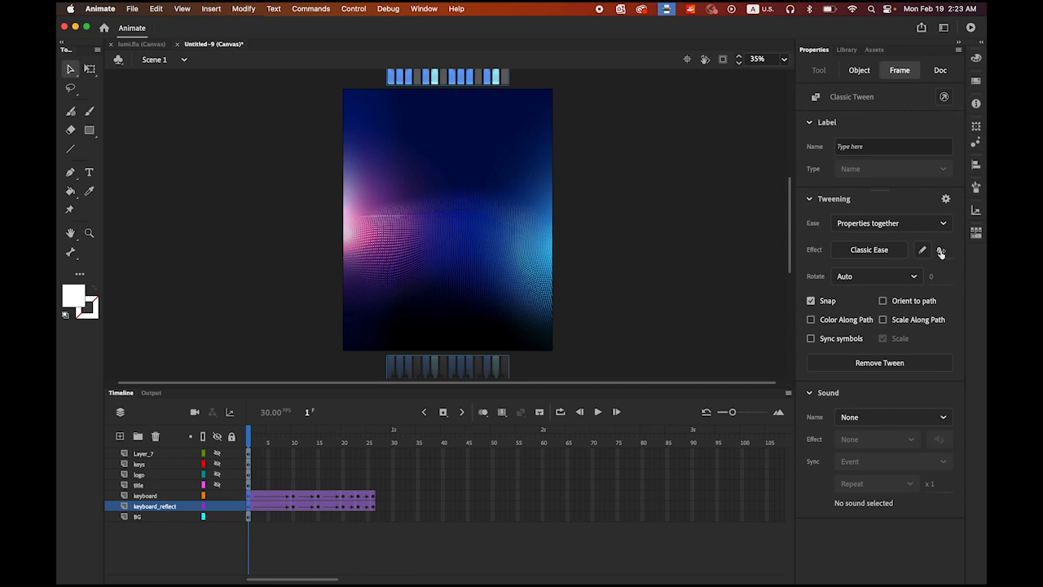
left_click_drag(942, 253, 925, 408)
- Set the classic ease to 100 for the keyboard and keyboard_reflect tweens starting at frame 10
left_click(293, 496)
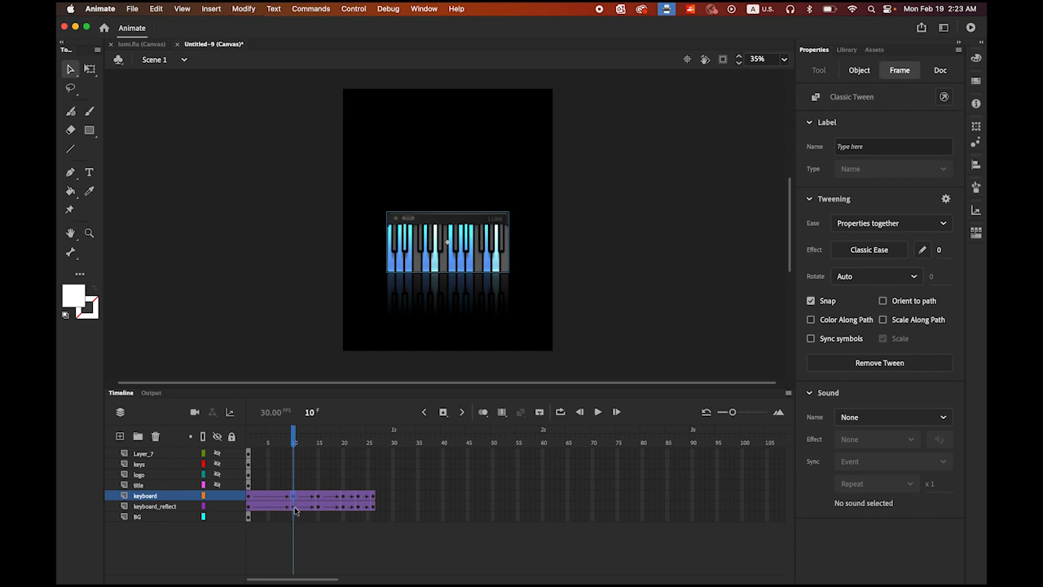
left_click(294, 506)
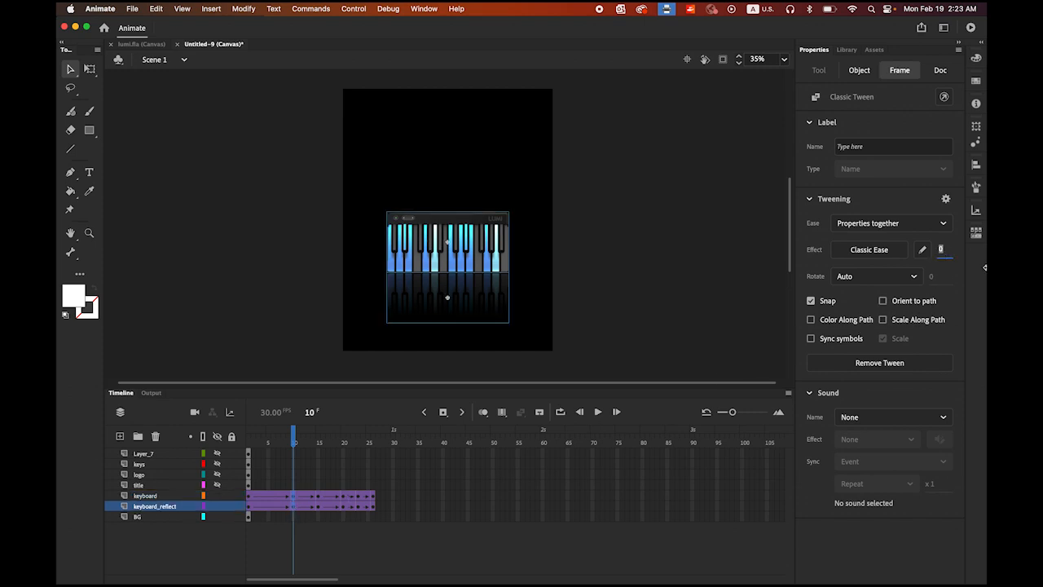
type("100")
key("Return")
- Set the classic ease to -100 for the keyboard and keyboard_reflect tweens starting at frame 15
left_click(319, 496)
left_click(319, 506, "shift")
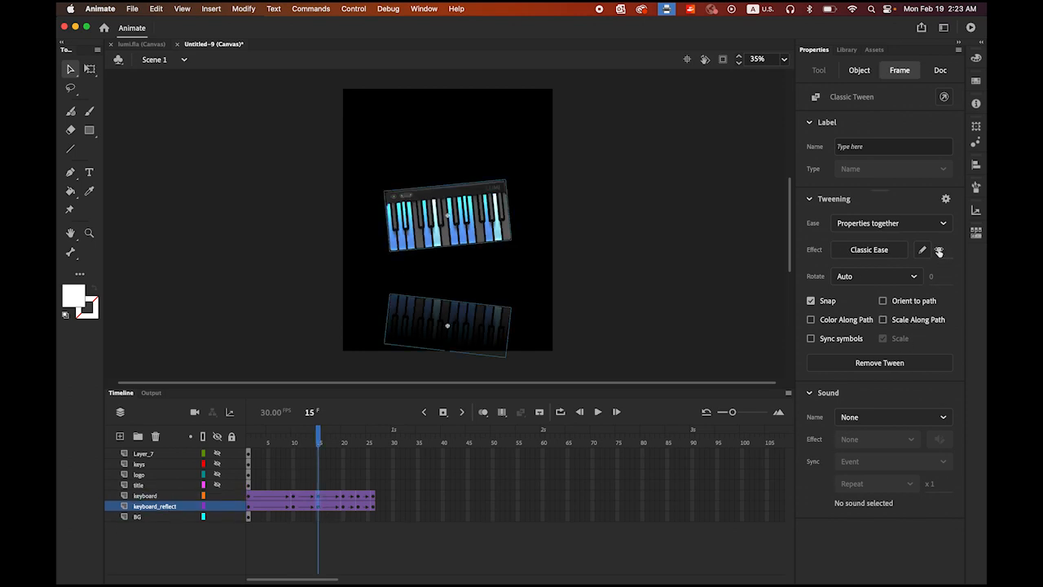
left_click_drag(939, 252, 771, 250)
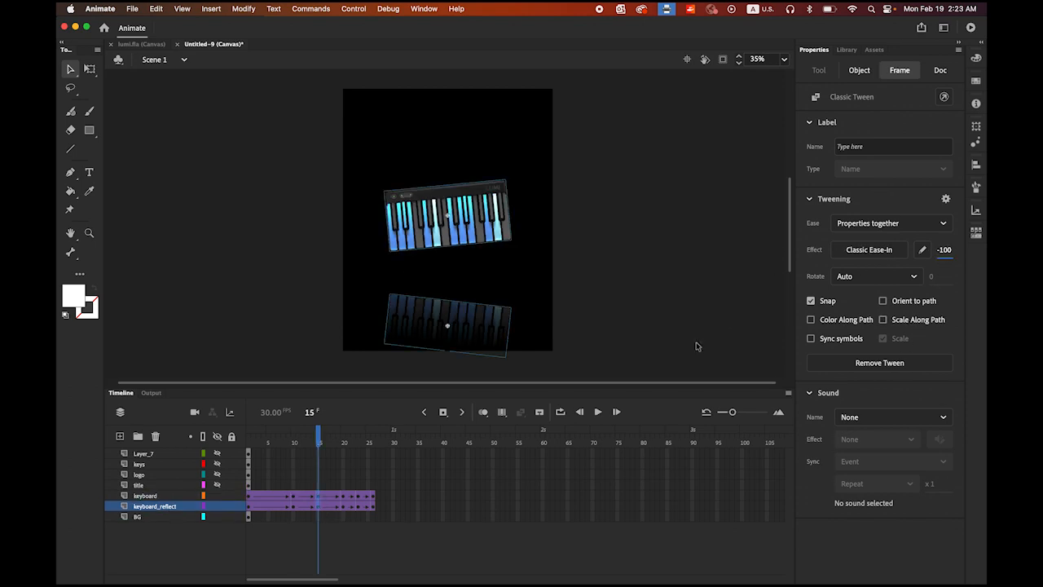
- Set the classic ease to 100 for the keyboard and keyboard_reflect tweens starting at frame 20
left_click(345, 497)
left_click(344, 508)
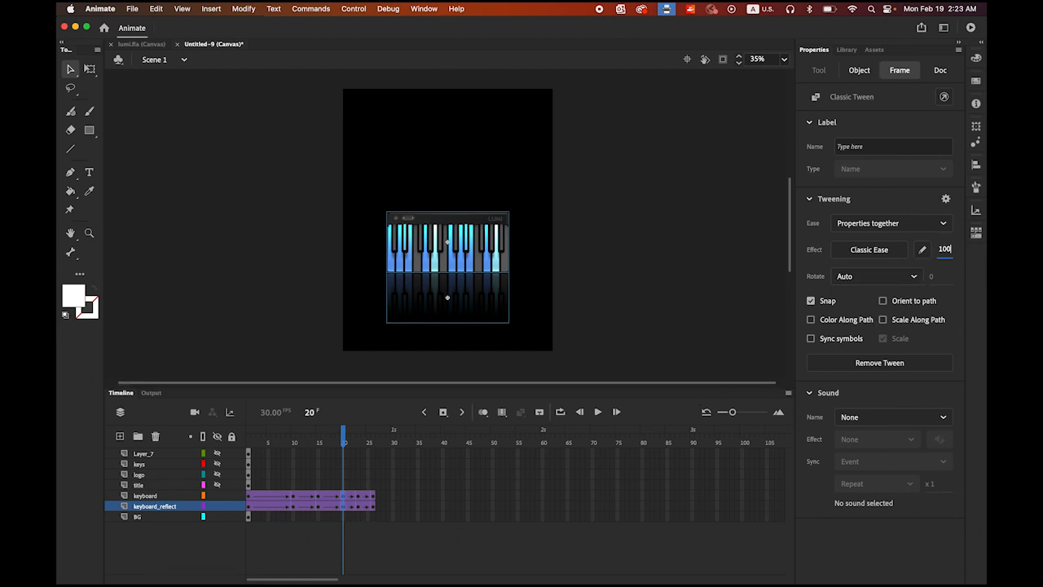
key("Return")
- Apply a classic ease-in to the keyboard and keyboard_reflect tweens that start at frame 23
left_click(358, 498)
left_click(359, 506)
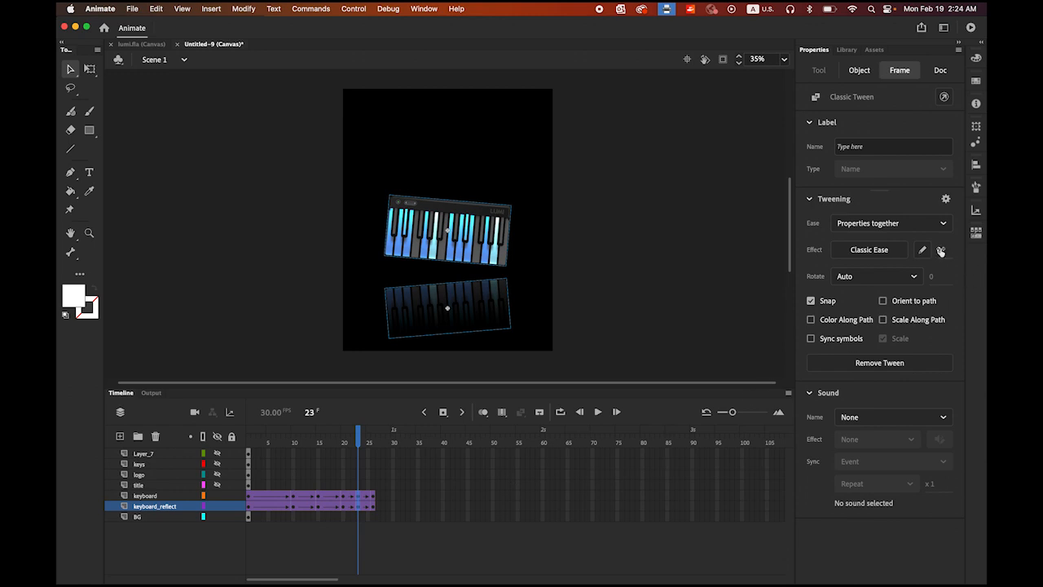
left_click_drag(941, 250, 760, 252)
left_click(736, 290)
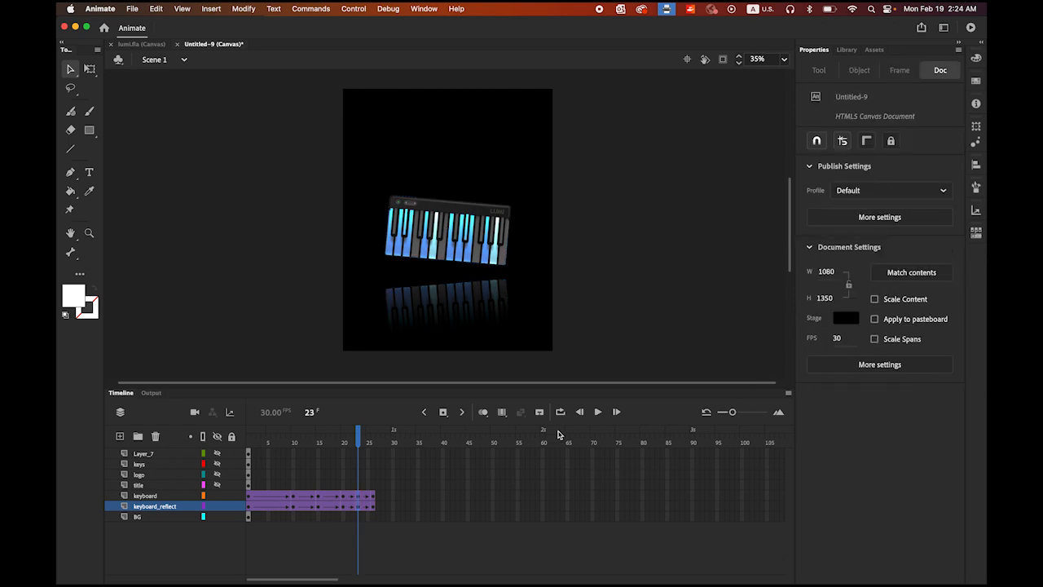
- Play the eased bounce animation several times from frame 1 to review its timing
left_click_drag(359, 437, 247, 440)
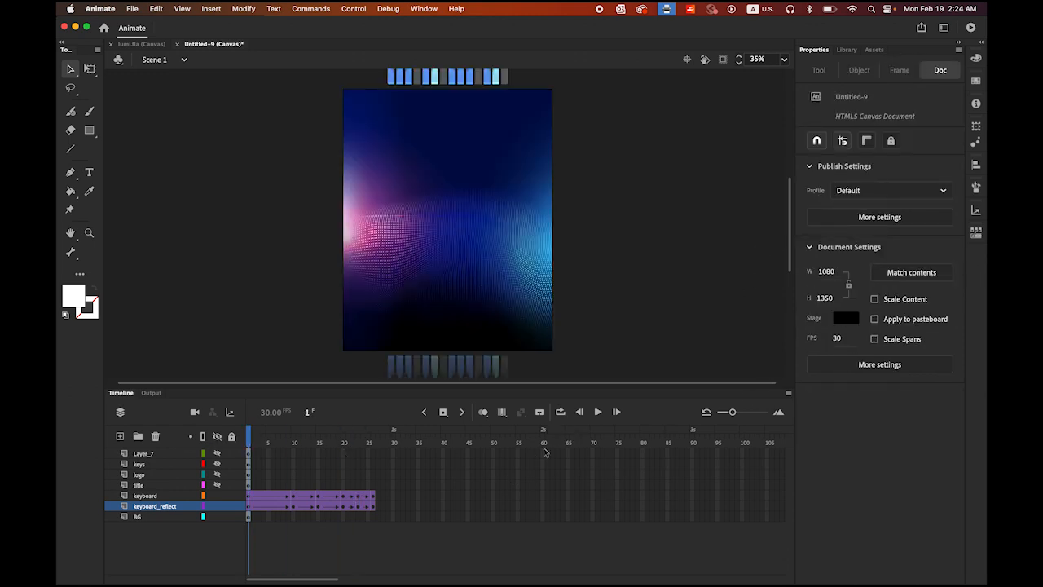
left_click(598, 412)
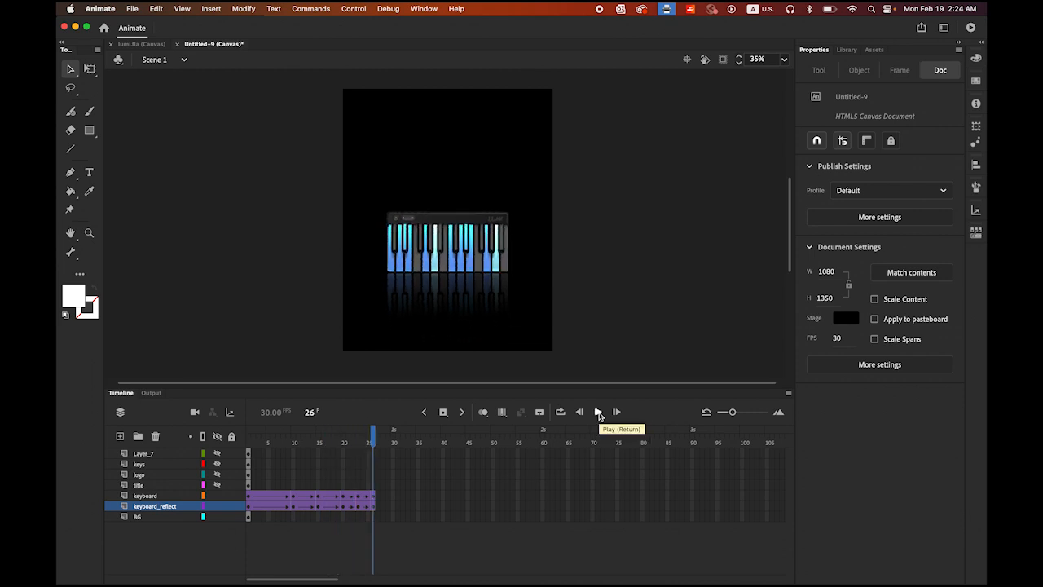
left_click(598, 412)
left_click(599, 412)
left_click(599, 413)
left_click(599, 413)
left_click(599, 412)
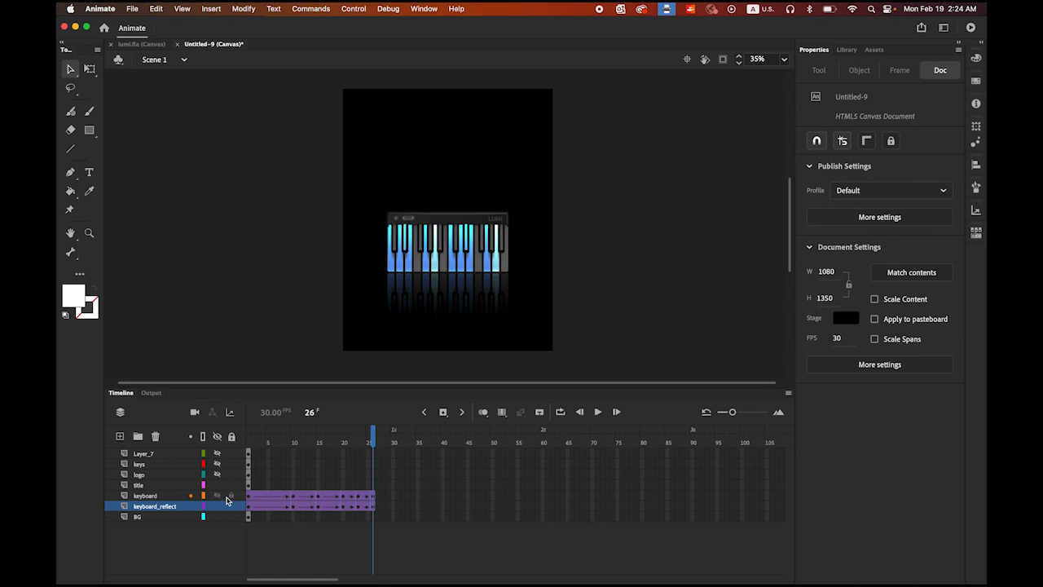
- Move the title layer's first keyframe to frame 26, where the keyboard bounce ends
left_click_drag(249, 489, 334, 487)
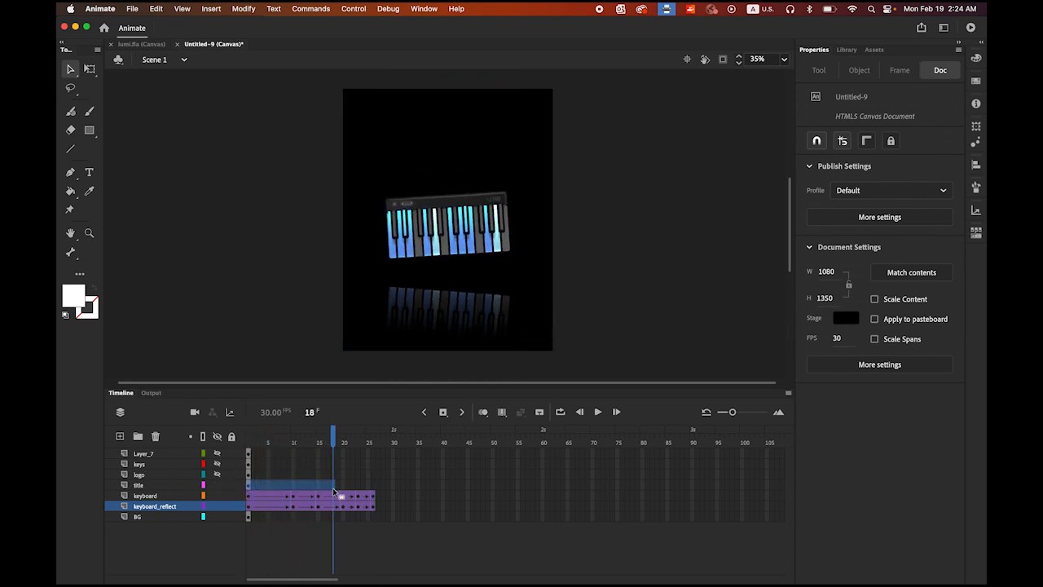
left_click(249, 487)
left_click_drag(250, 487, 372, 486)
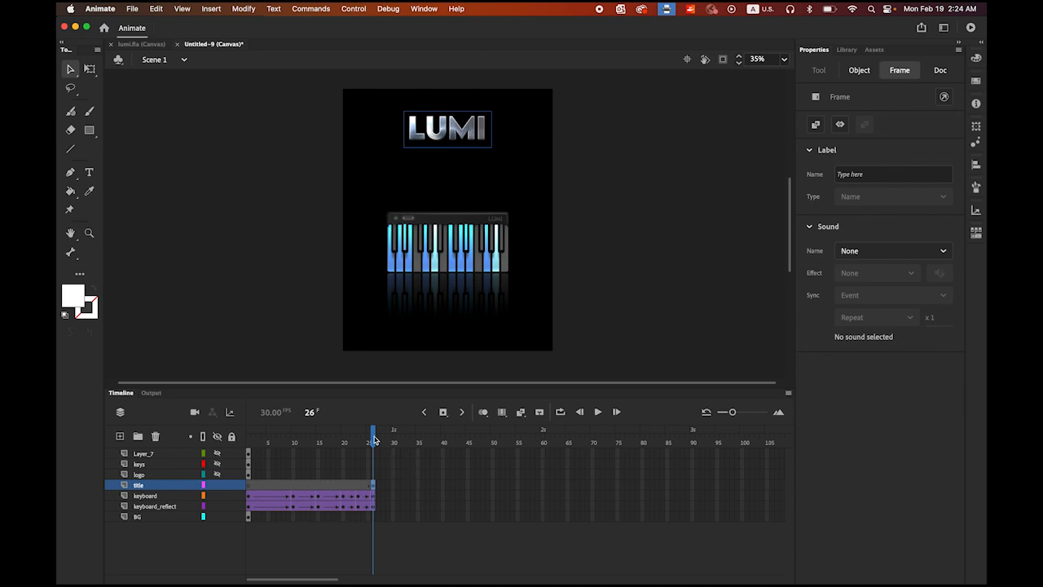
- Show the logo layer and move its first keyframe to frame 26, matching the start of the title
mouse_move(374, 441)
left_mouse_down()
mouse_move(273, 443)
mouse_move(374, 456)
left_mouse_up()
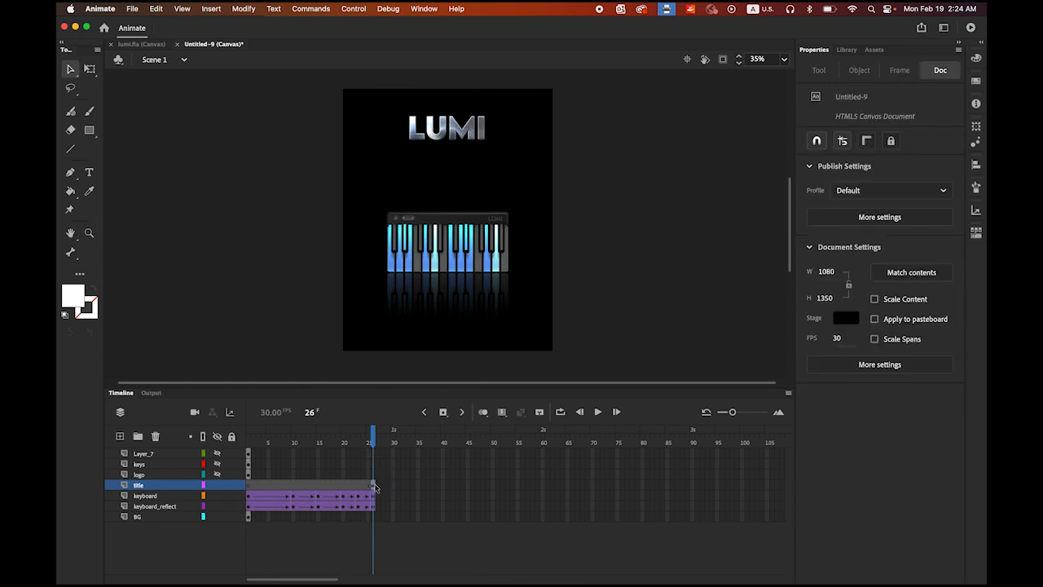
left_click(375, 487)
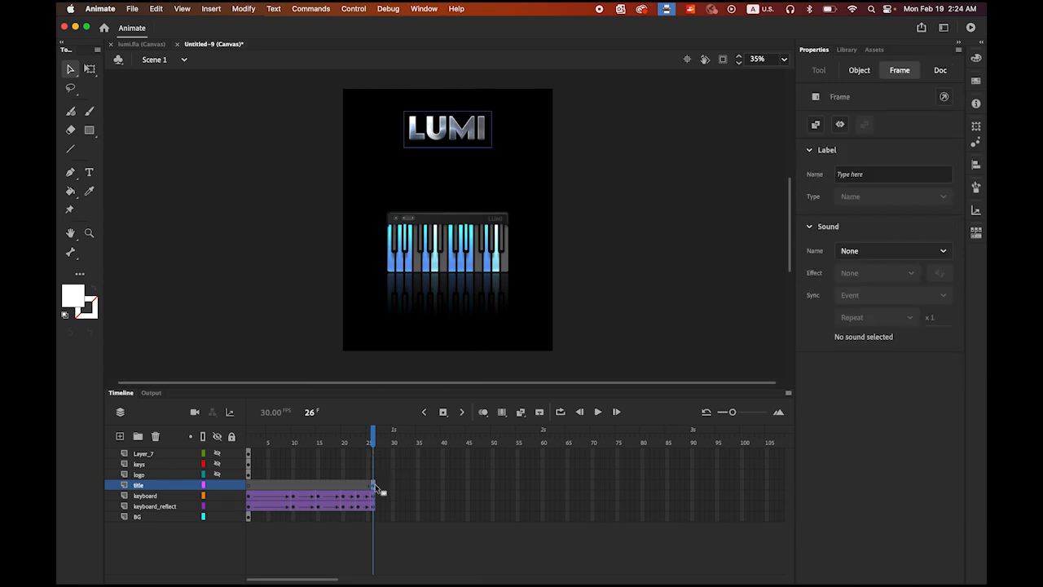
left_click(442, 485)
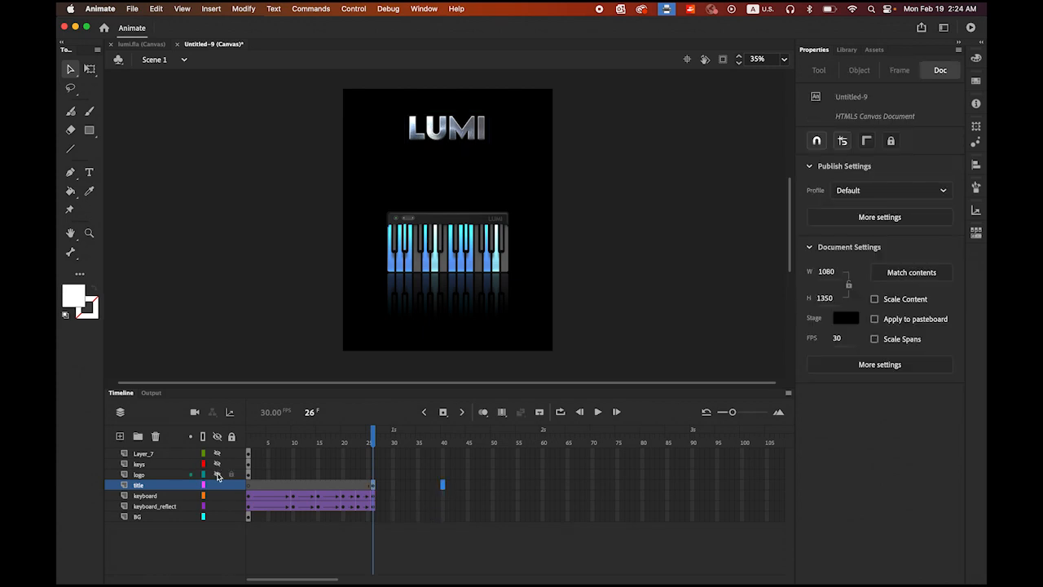
left_click(249, 478)
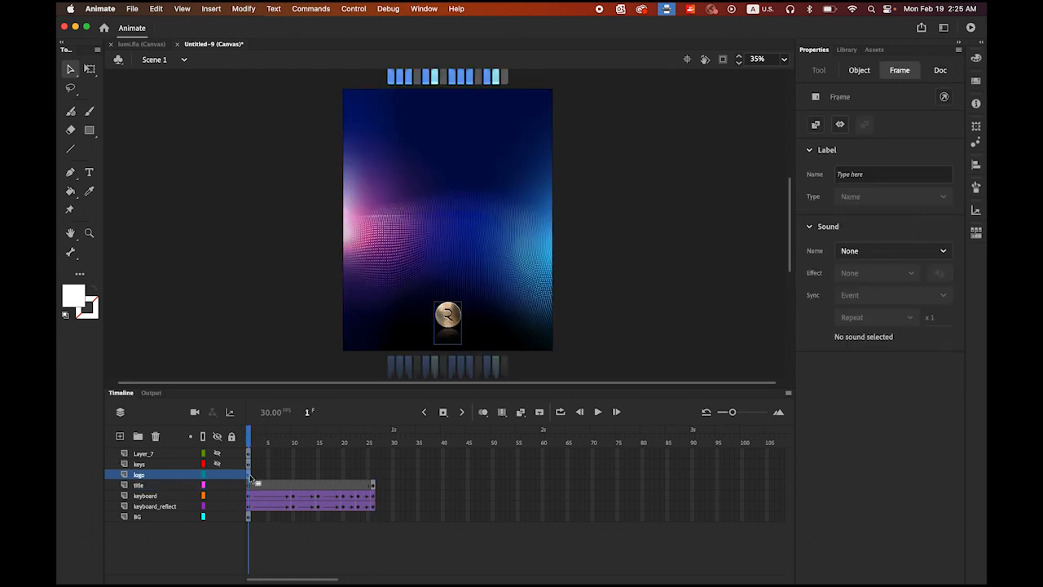
left_click_drag(280, 478, 373, 481)
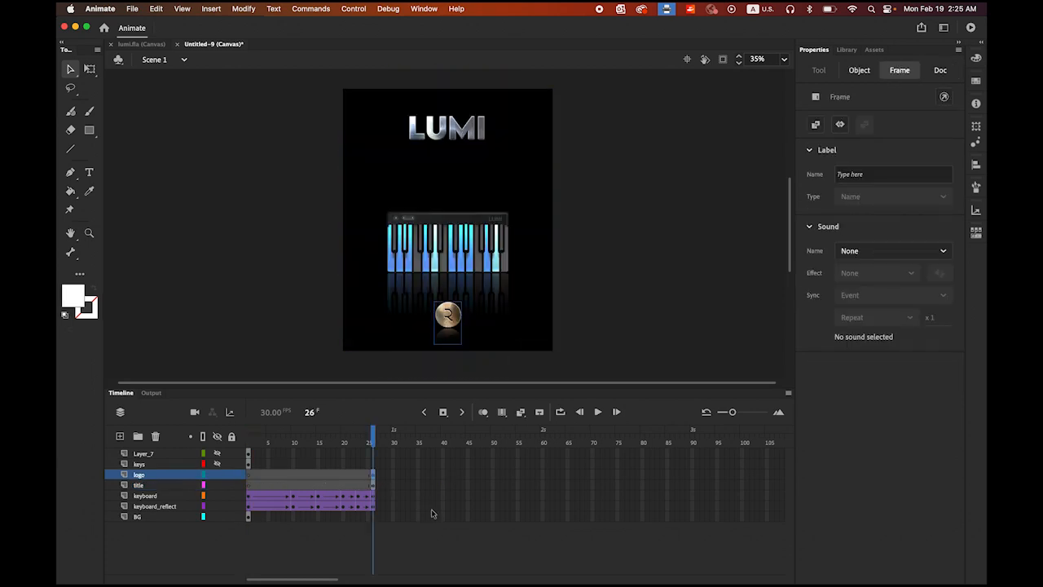
- Insert keyframes at frame 40 on the logo and title layers
left_click(443, 476)
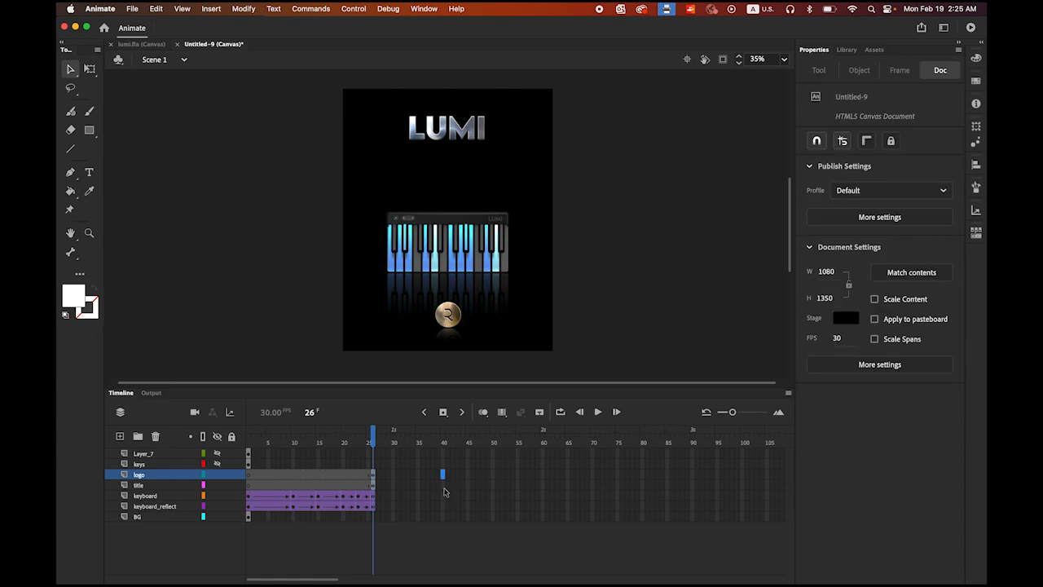
left_click(444, 488, "shift")
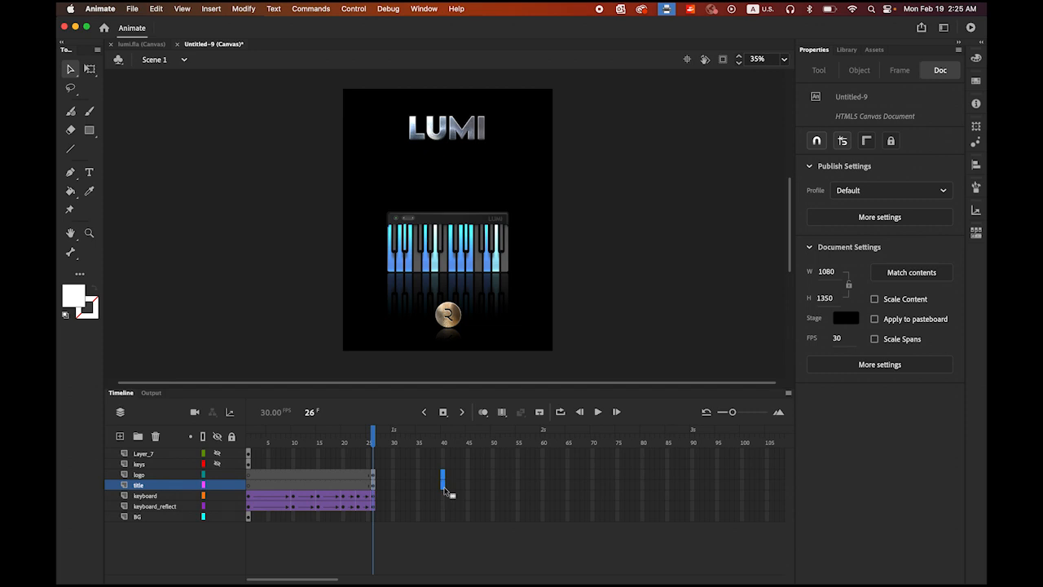
left_click(444, 412)
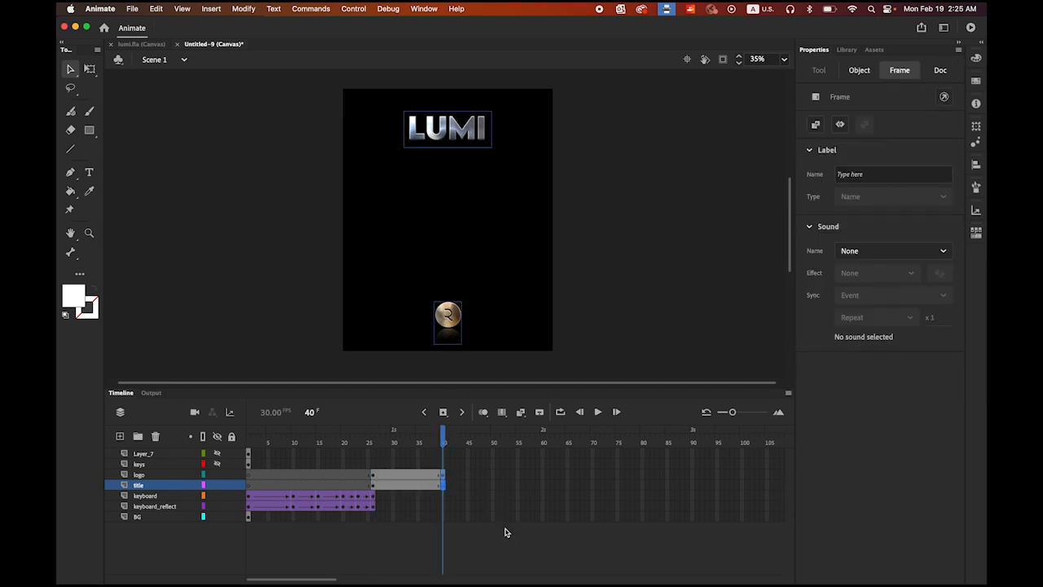
- Create classic tweens across all frames of the title and logo layers
left_click(150, 486)
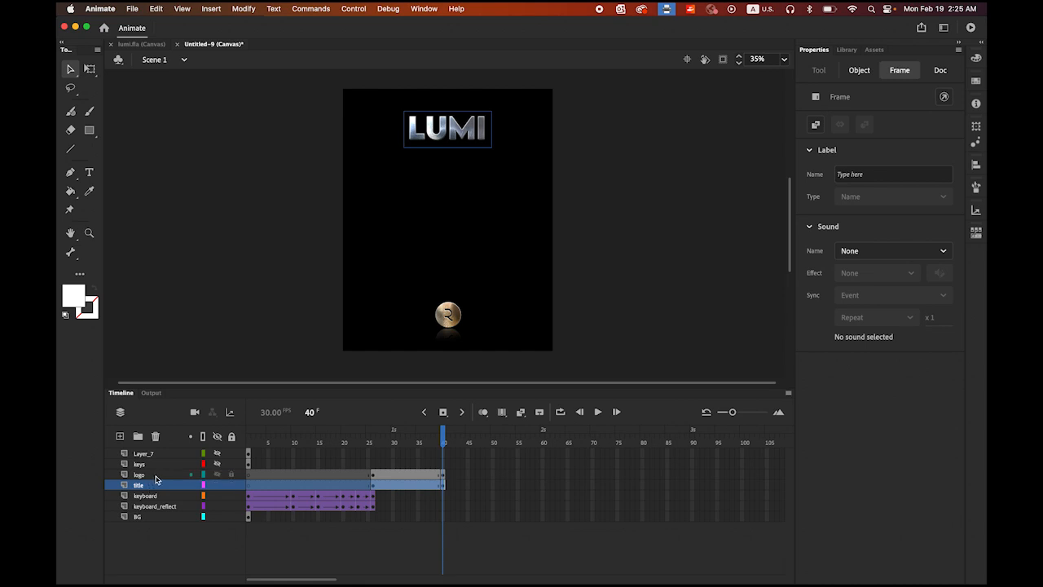
left_click(157, 477, "shift")
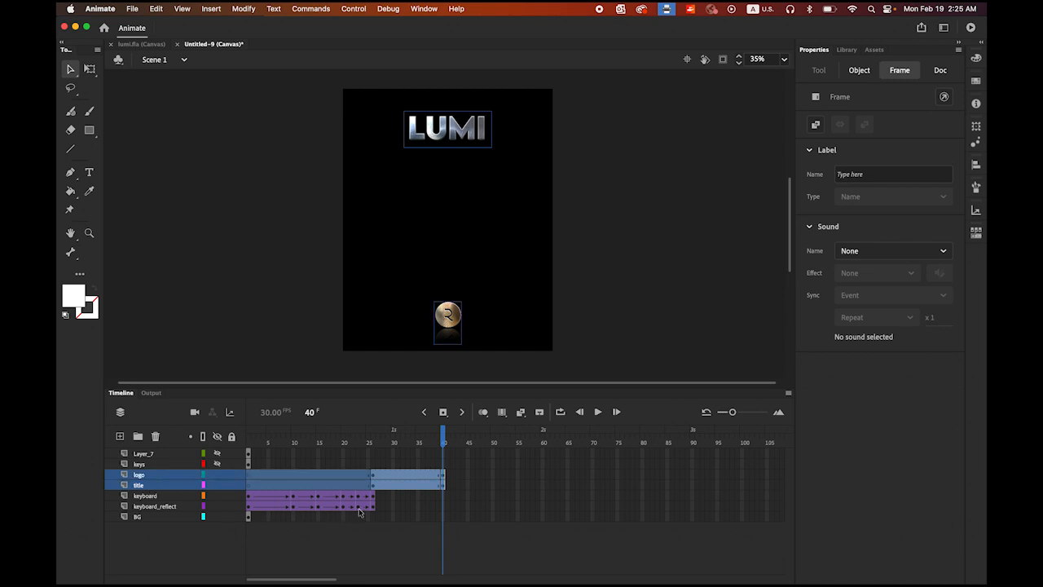
right_click(410, 477)
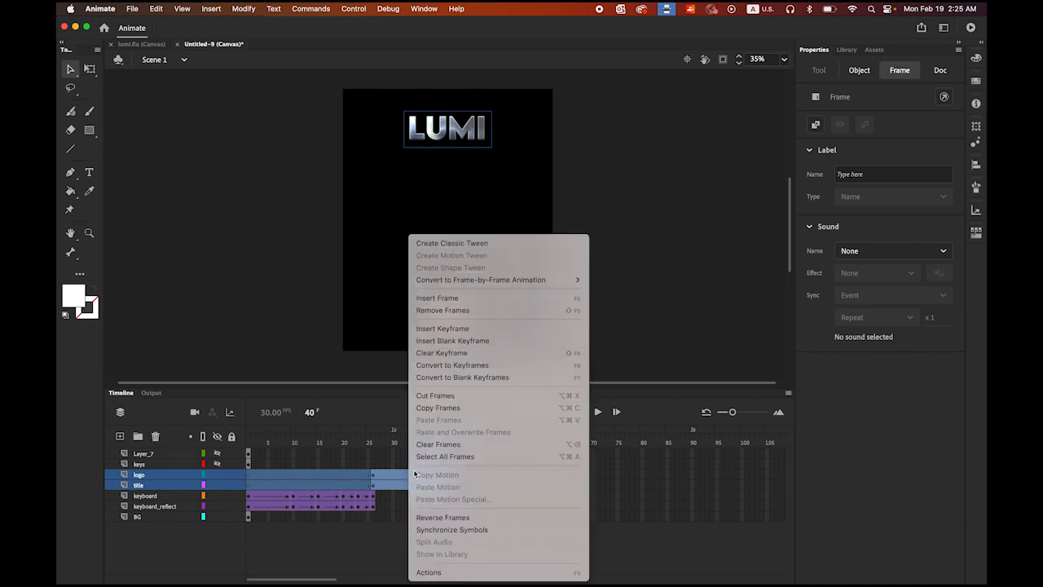
left_click(488, 243)
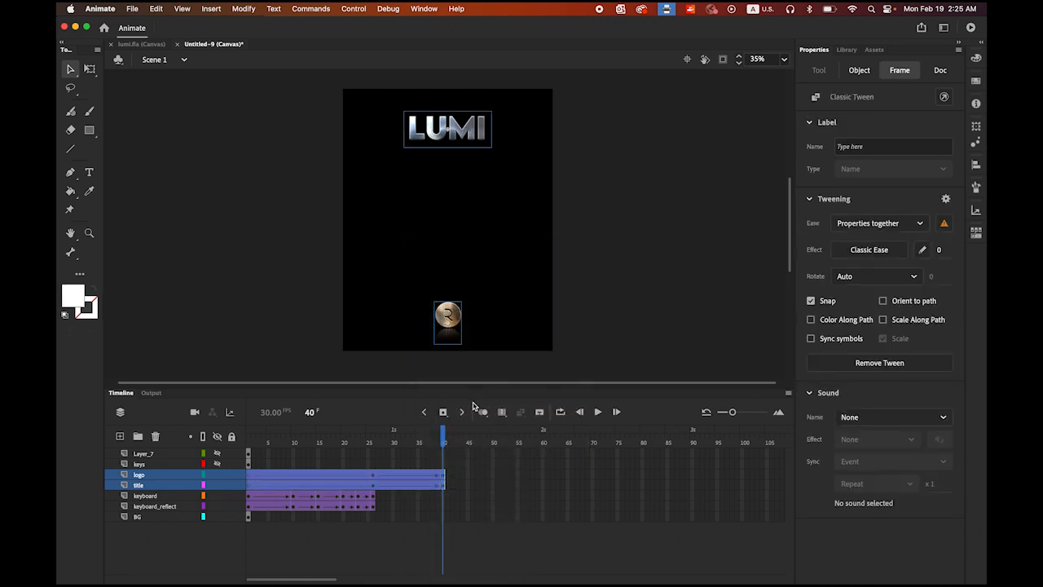
- Set the alpha of the logo and title instances to 0% at frame 26 so both fade in
left_click_drag(444, 443, 373, 443)
left_click(461, 327)
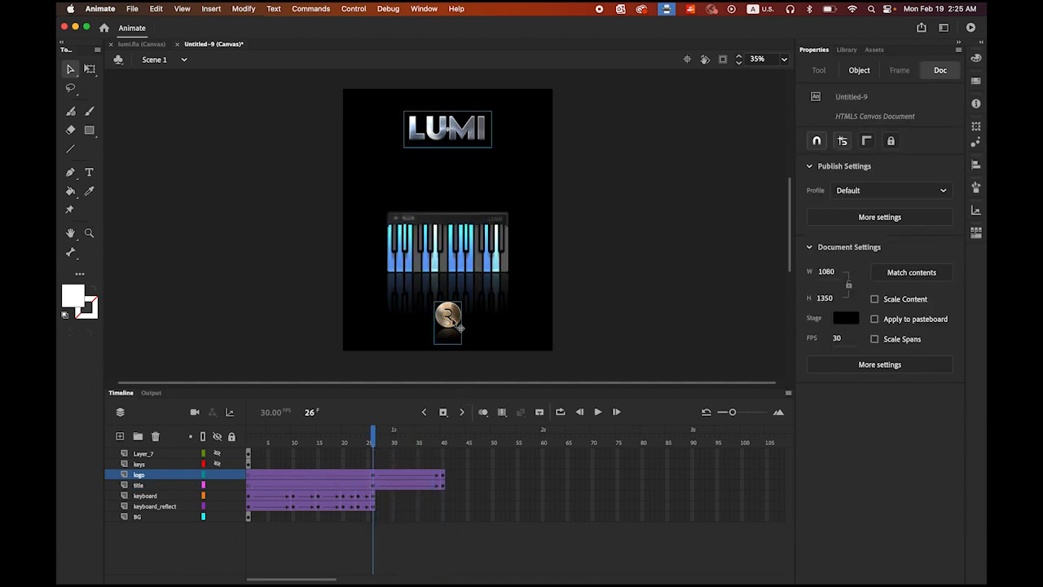
left_click(460, 328)
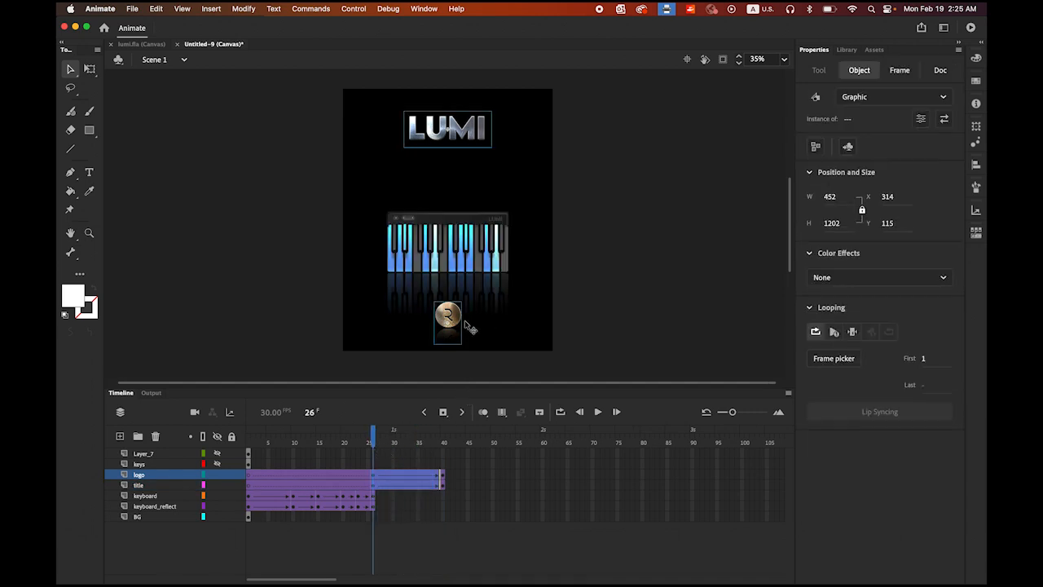
left_click(480, 138)
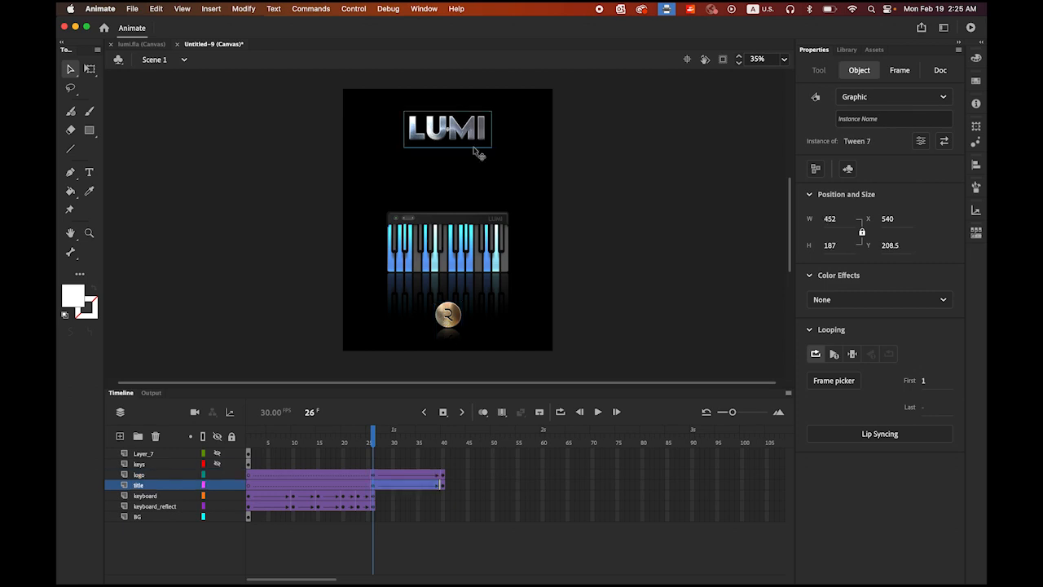
left_click(459, 320)
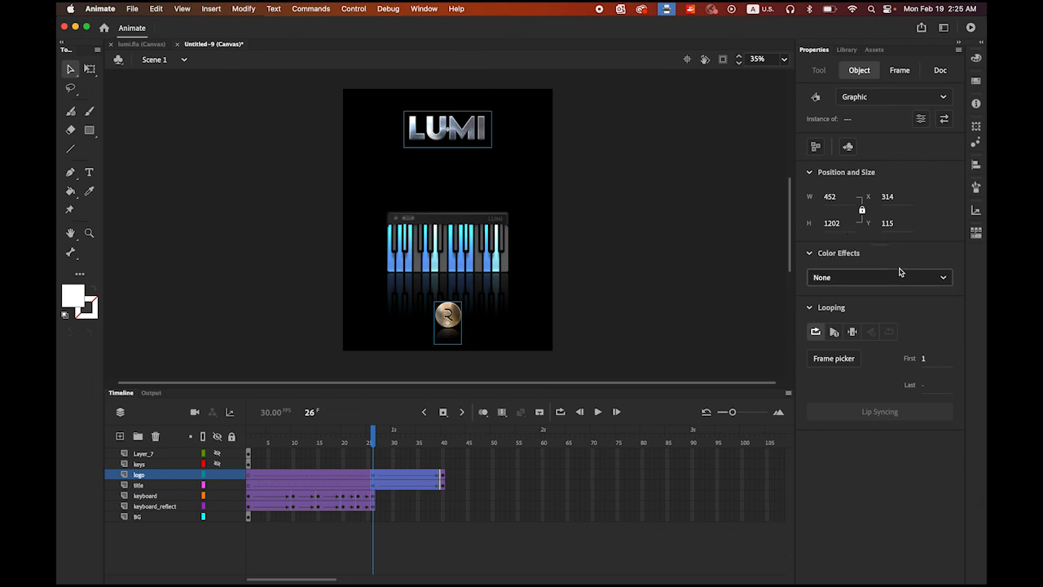
left_click(944, 280)
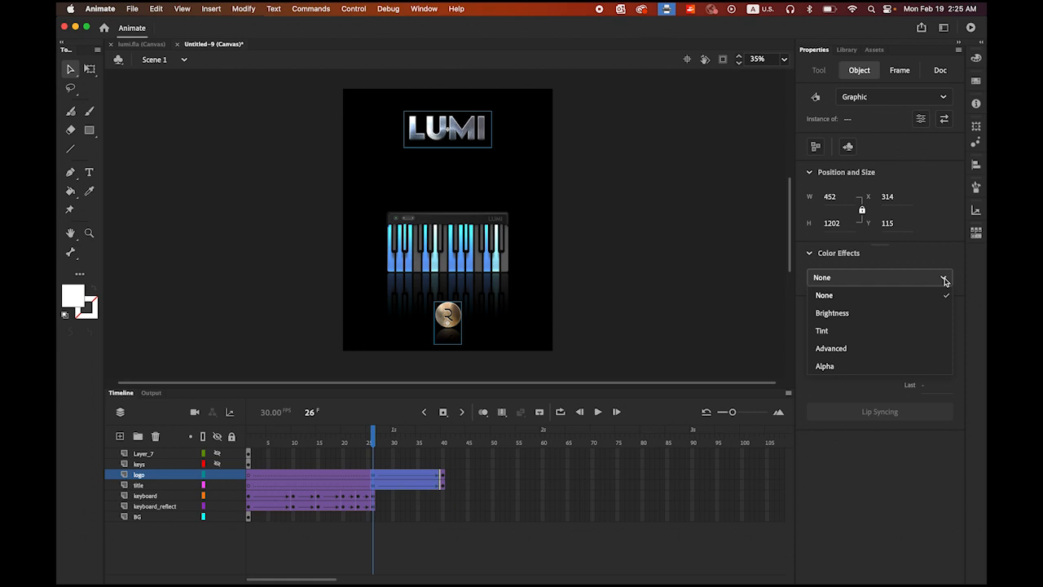
left_click(885, 366)
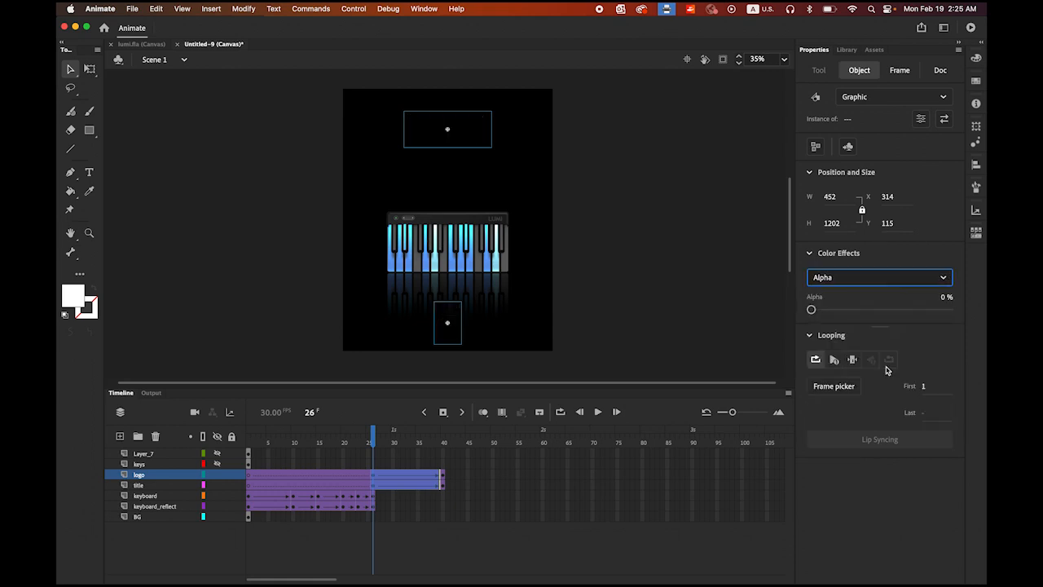
- Play the animation from frame 1 to check the title and logo fade-in
left_click_drag(374, 440, 250, 436)
left_click(598, 412)
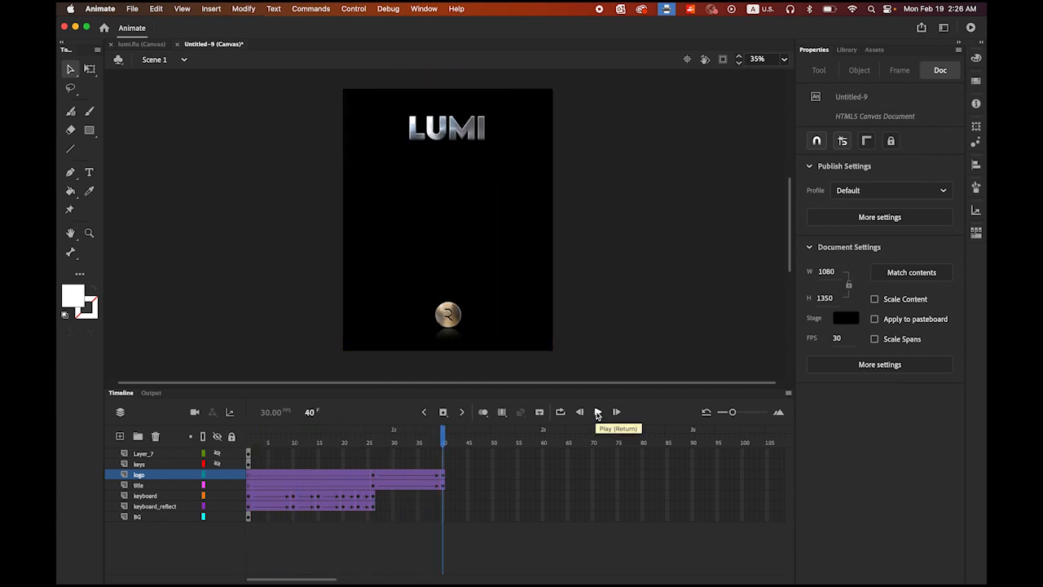
left_click(598, 413)
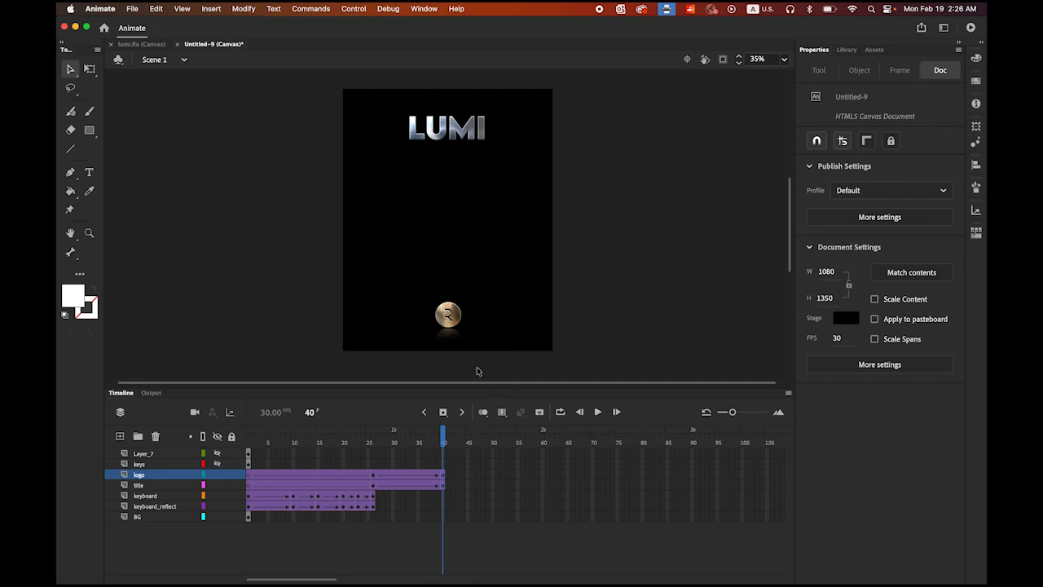
- Insert keyframes at frame 40 on the keyboard and keyboard_reflect layers and replay the animation
left_click(444, 497)
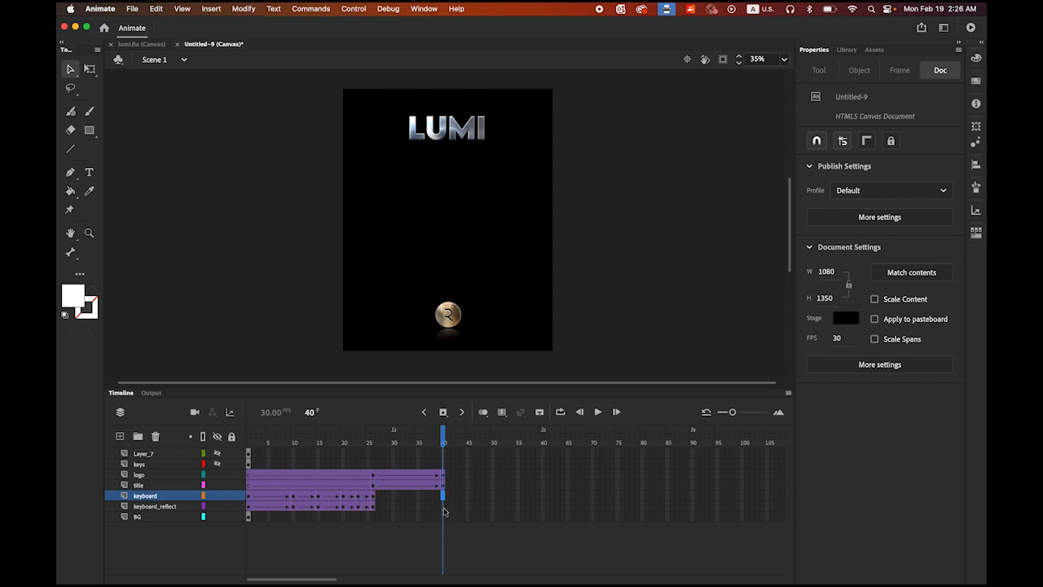
left_click(445, 507, "shift")
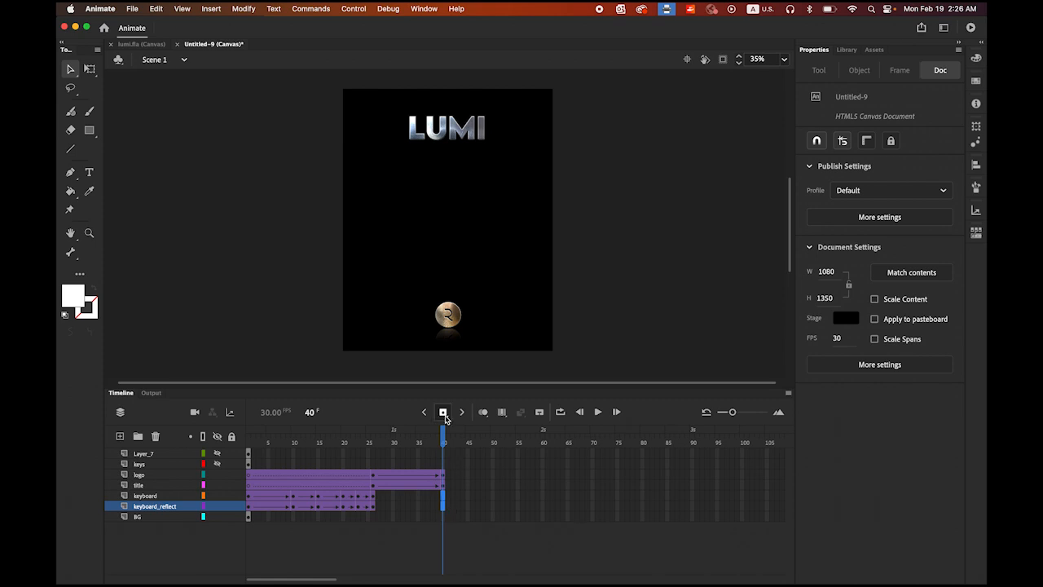
left_click(445, 415)
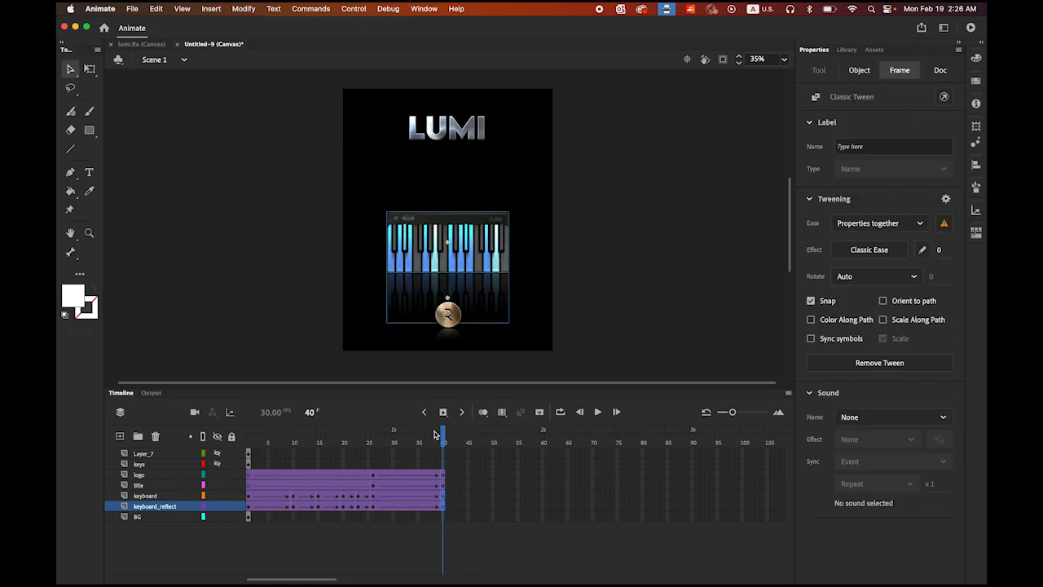
left_click(597, 412)
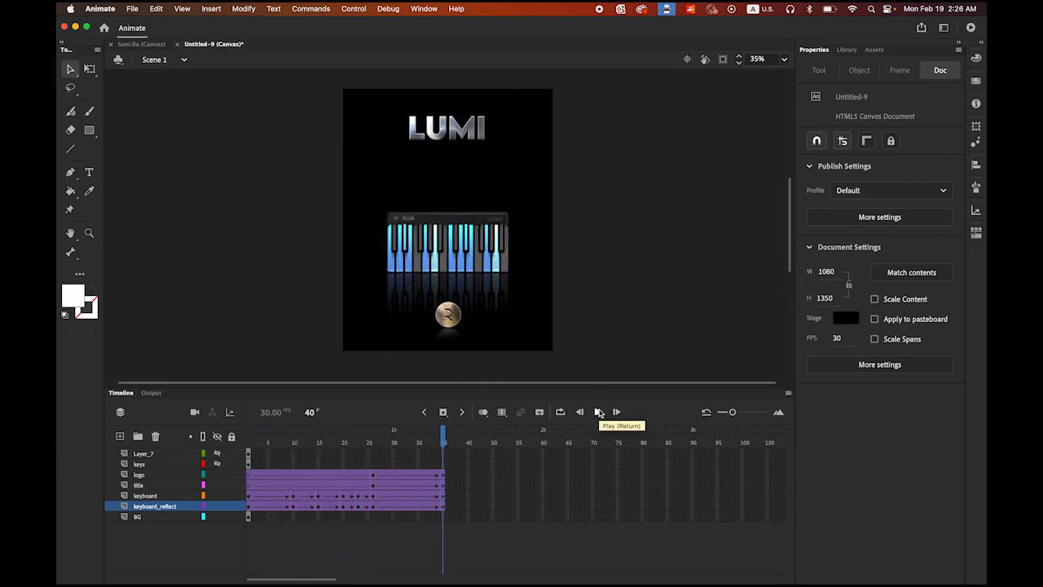
- Show the keys layer and move its first keyframe to frame 40
left_click(152, 464)
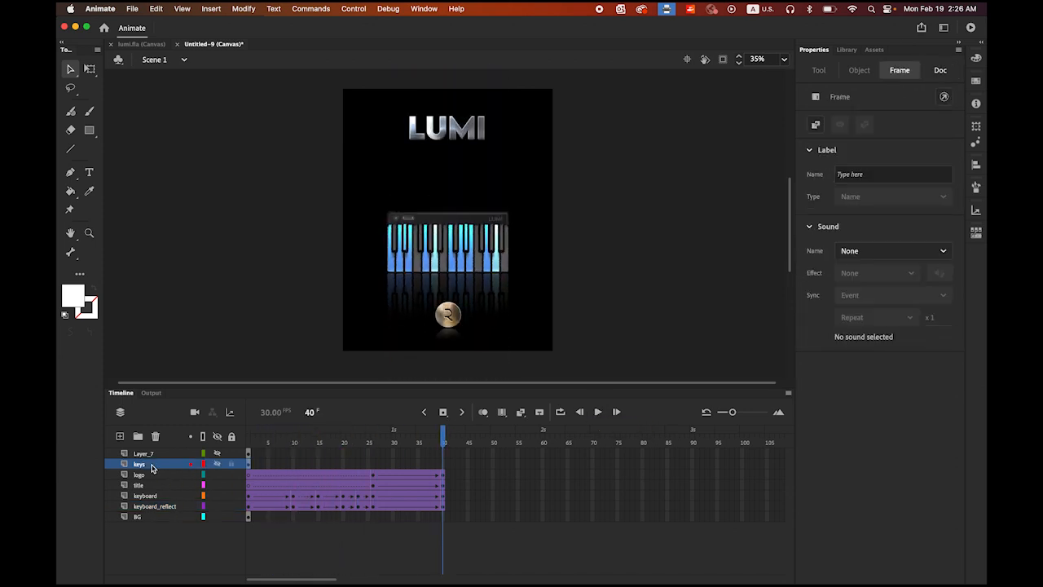
left_click(250, 444)
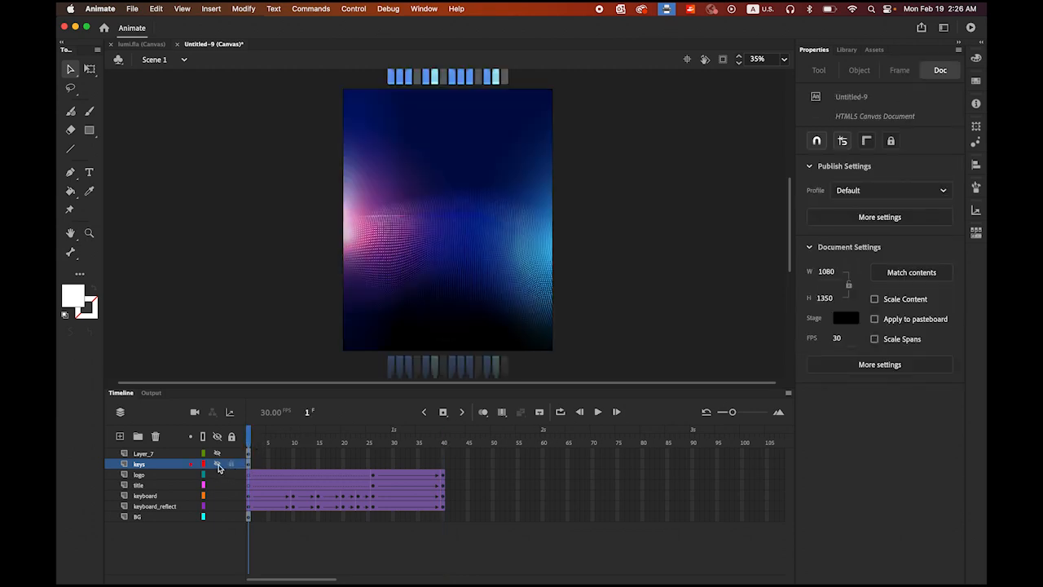
left_click(216, 464)
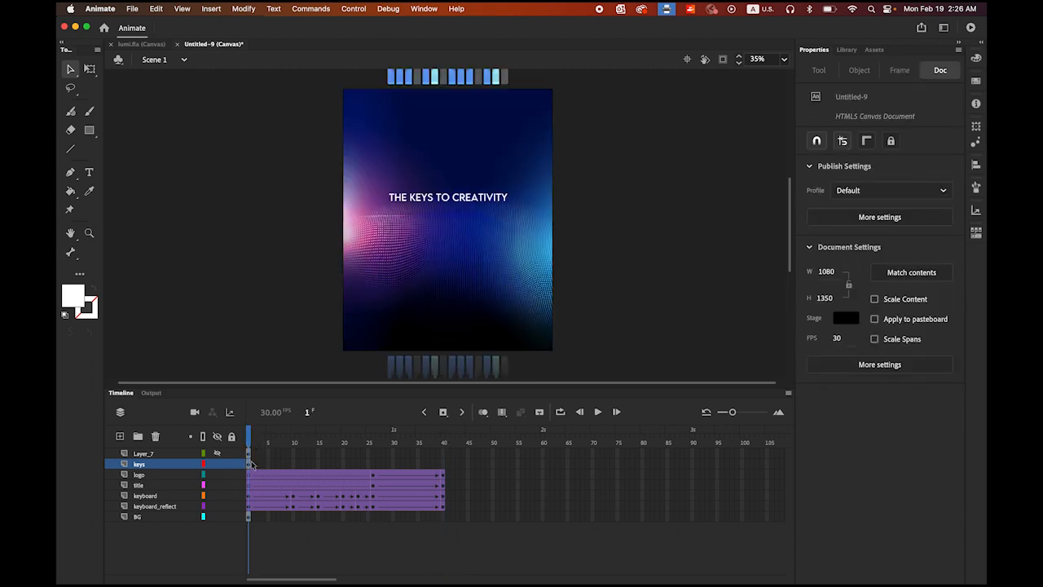
left_click(249, 464)
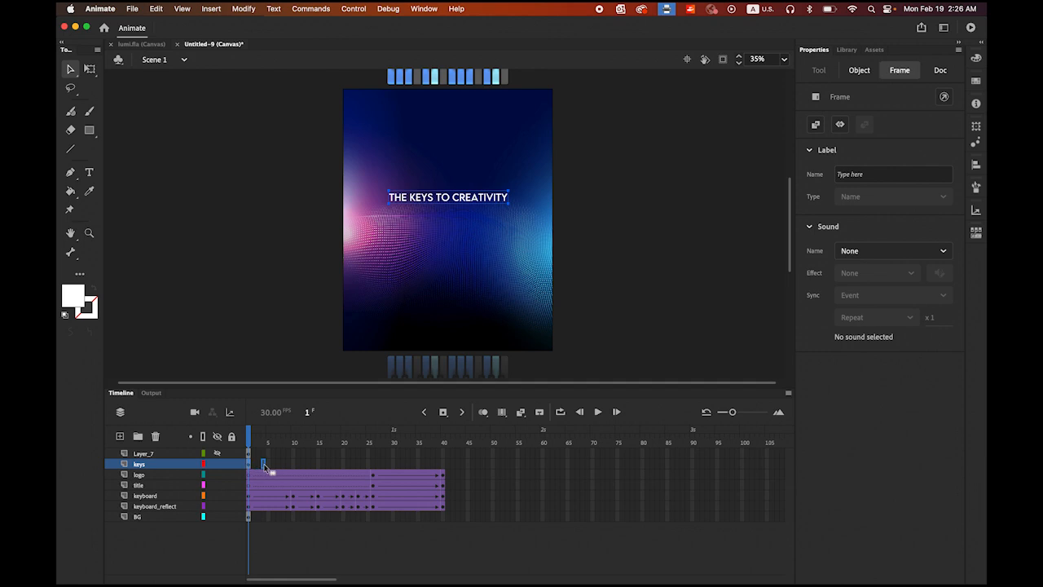
left_click_drag(264, 466, 443, 466)
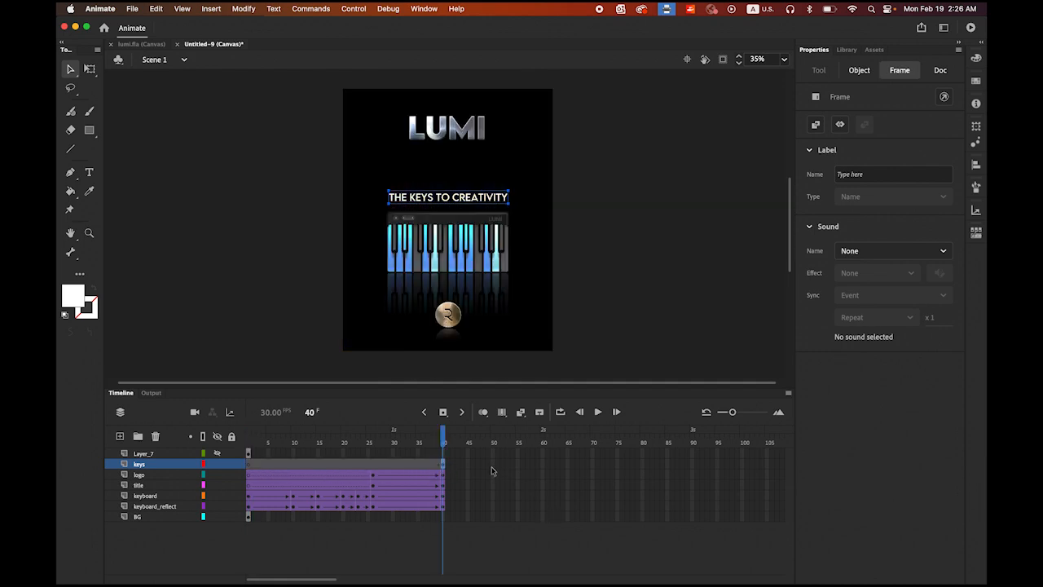
- Insert a keyframe at frame 50 on the keys layer and create a classic tween between frames 40 and 50
left_click(492, 464)
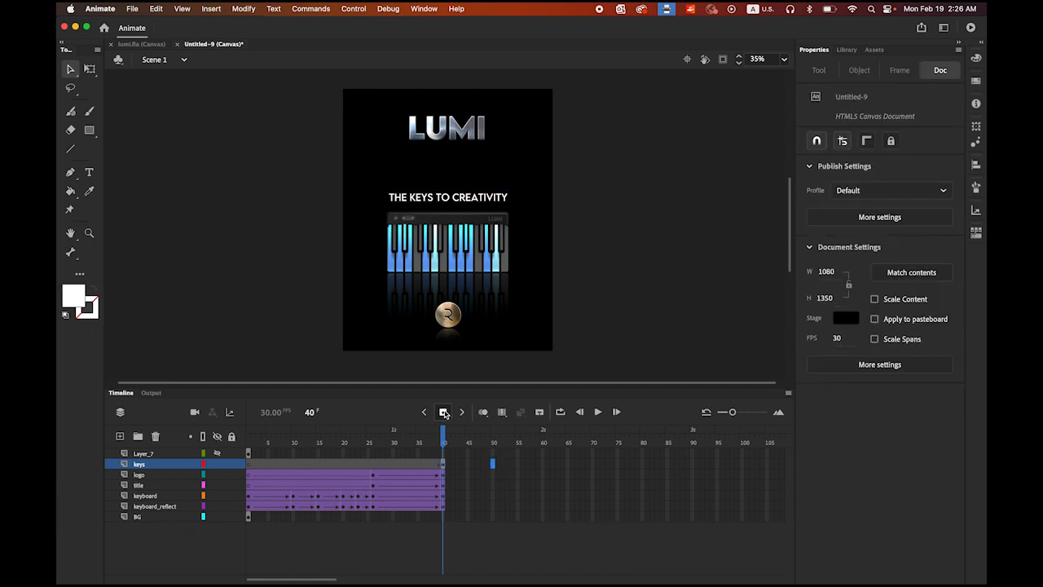
left_click(444, 412)
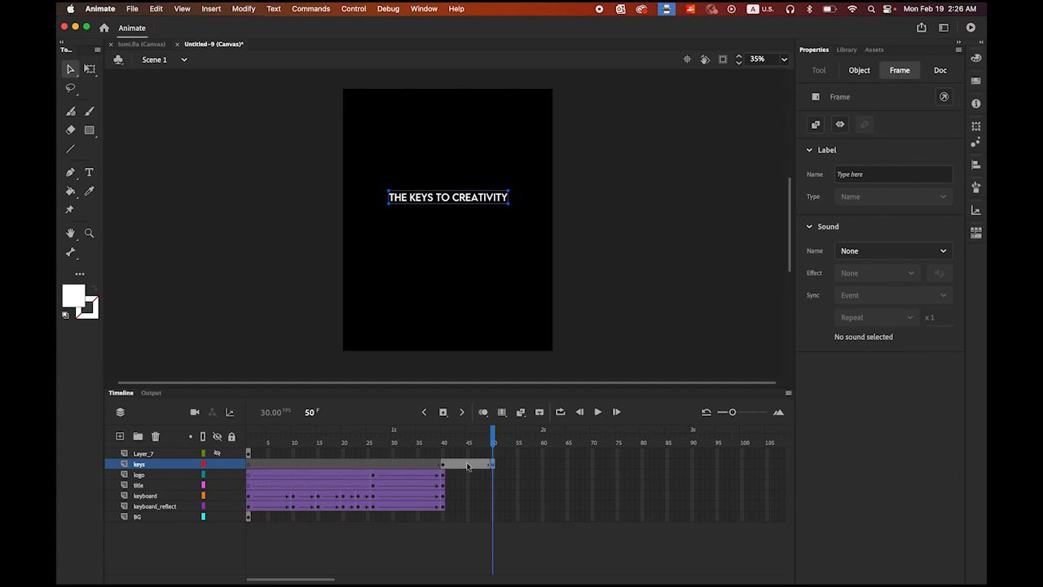
right_click(467, 466)
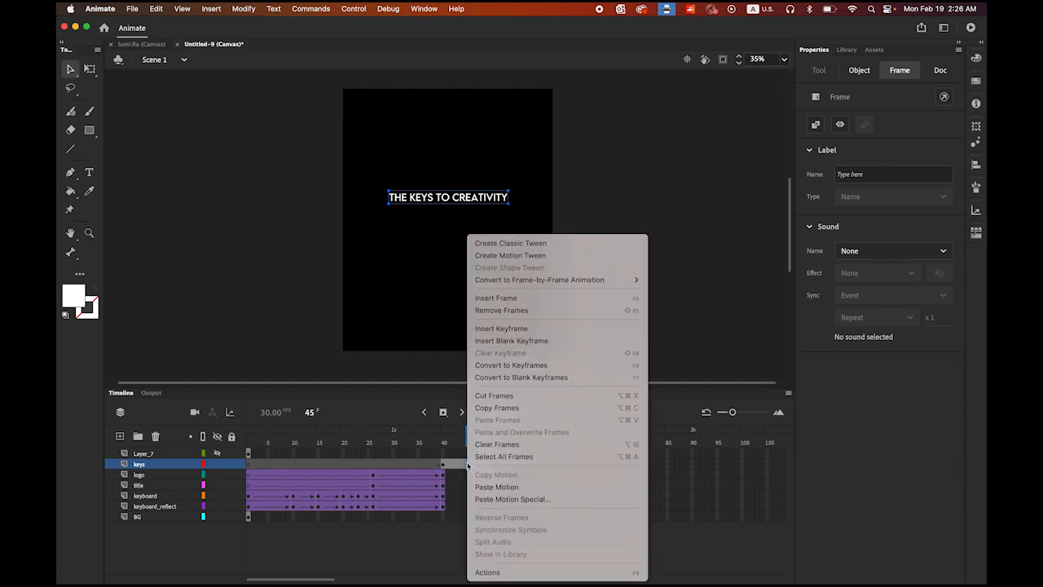
left_click(525, 243)
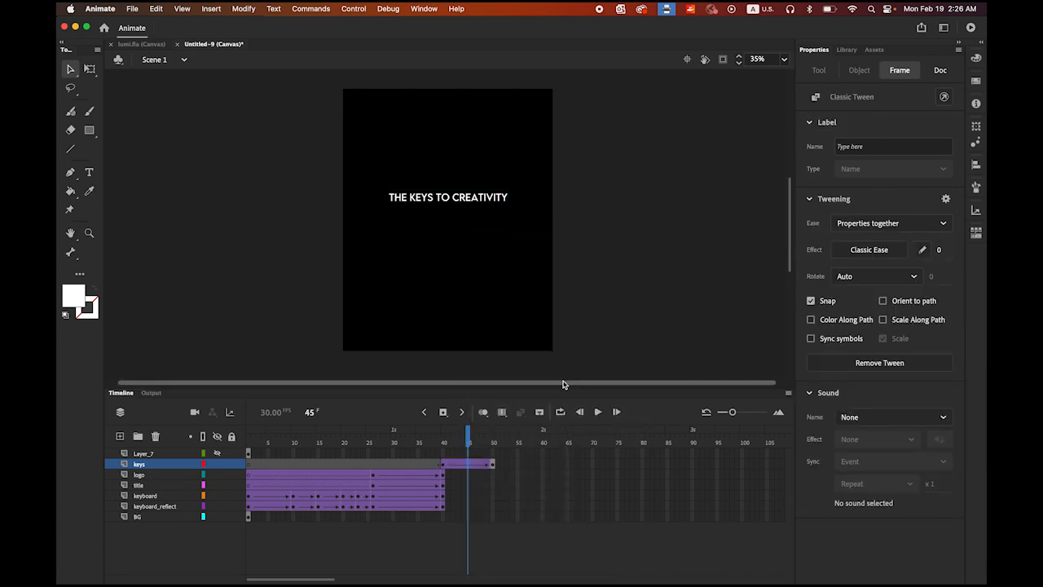
- At frame 40 of the keys layer, move the tagline up to about Y 511 and set its alpha to 0%
left_click(444, 466)
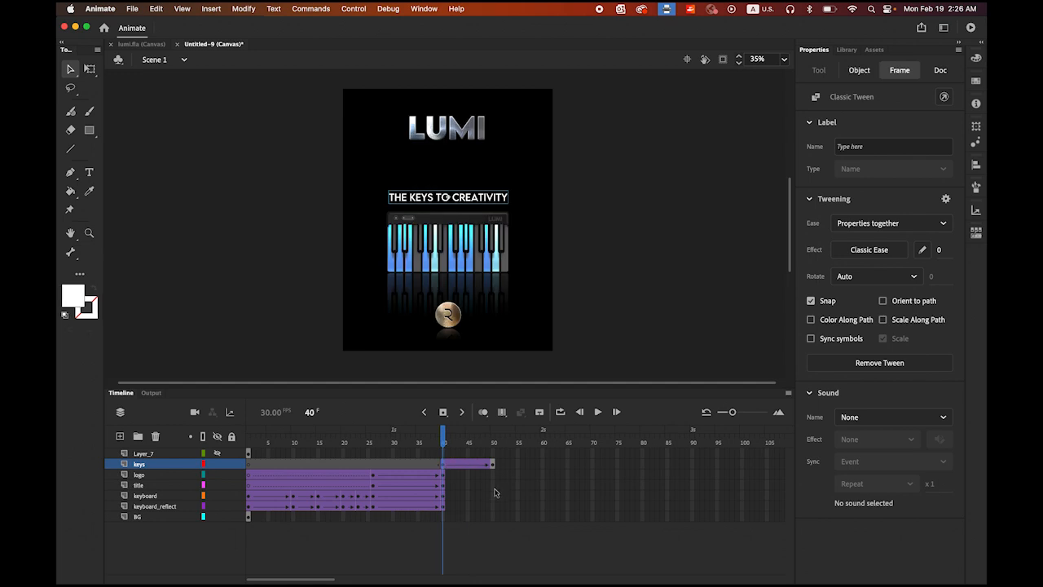
left_click(495, 203)
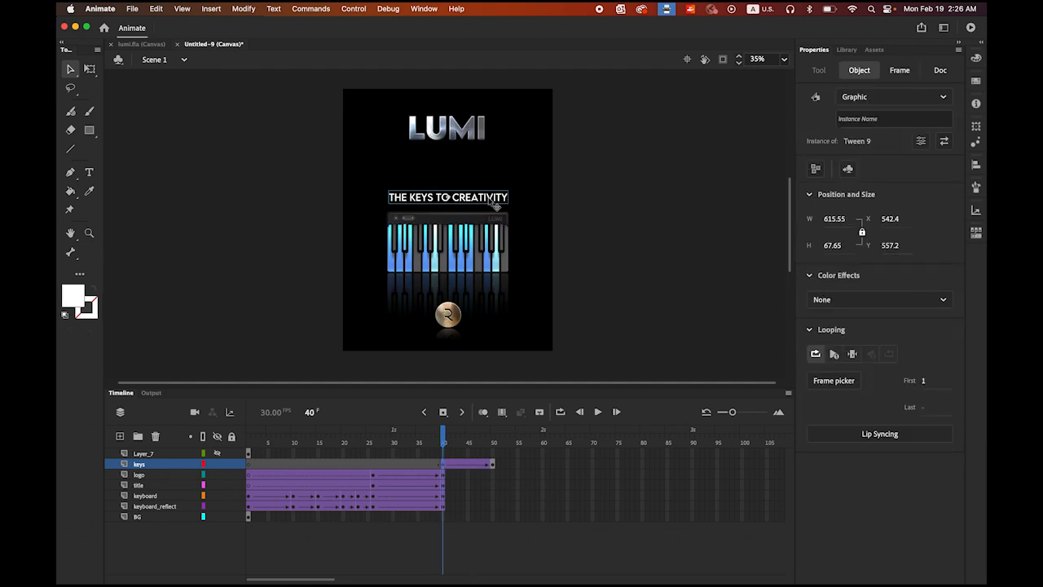
left_click_drag(495, 203, 493, 196)
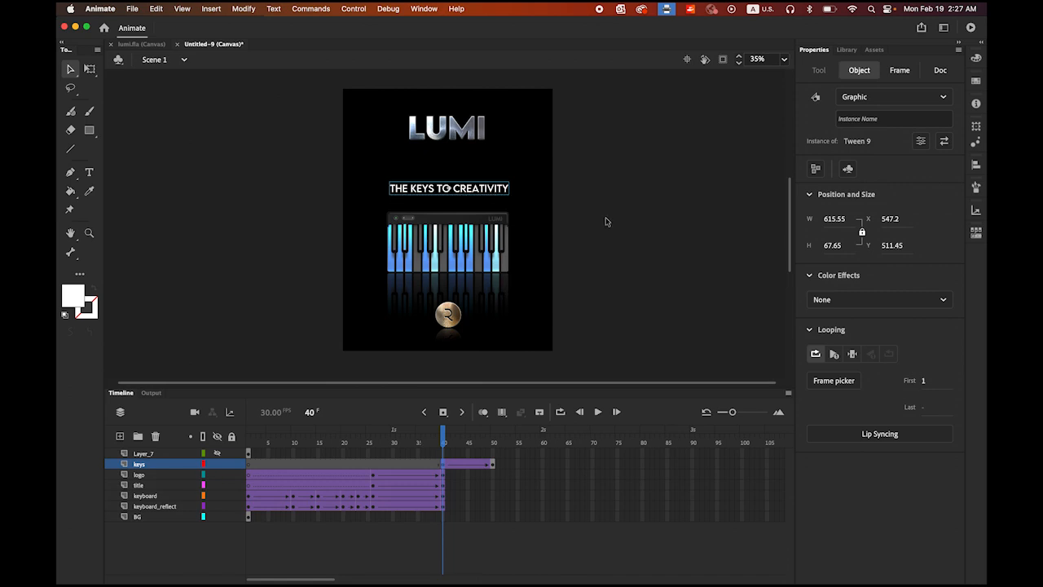
left_click(904, 301)
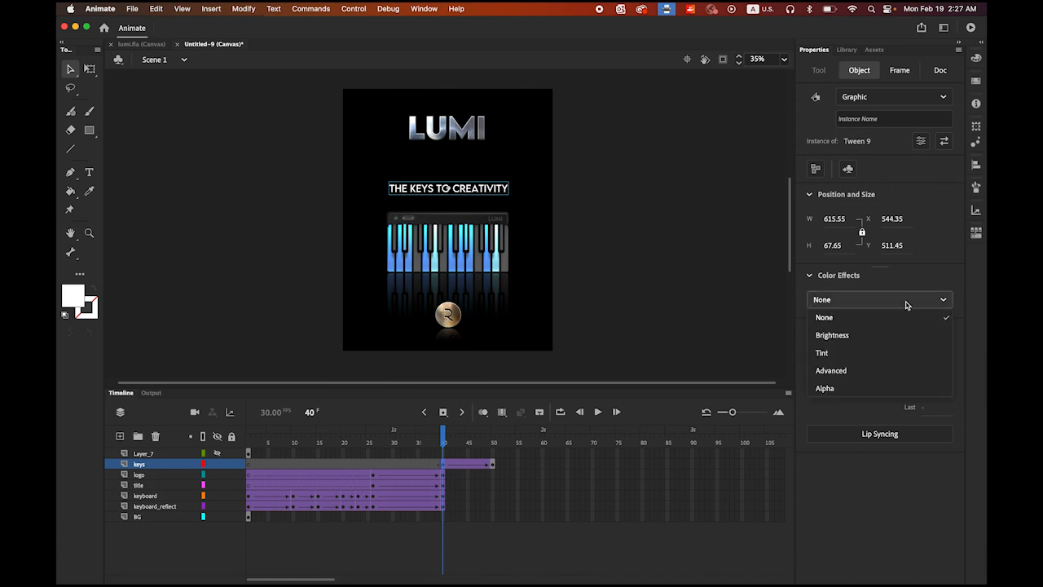
left_click(893, 389)
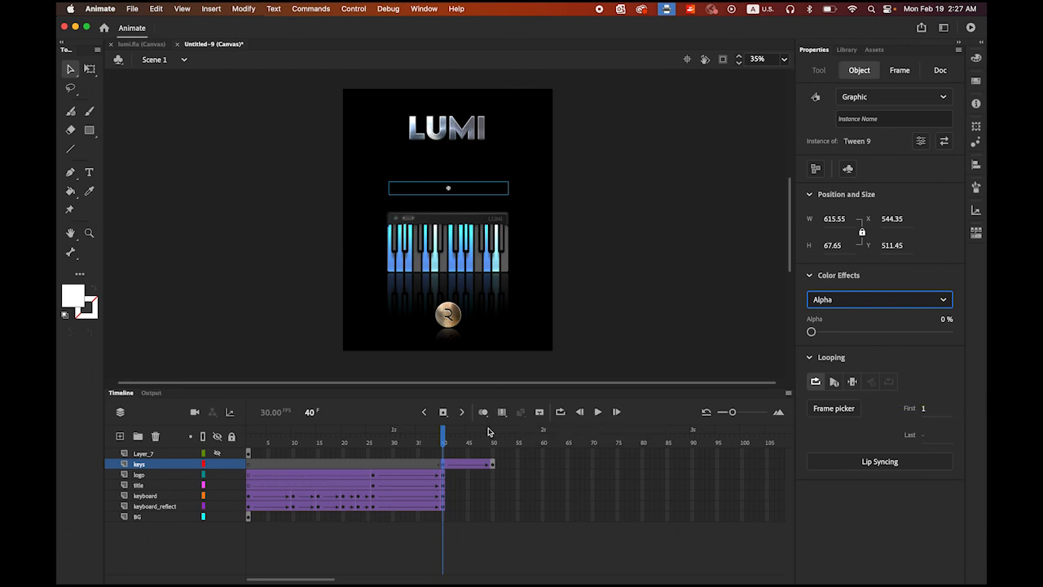
- Play the animation from frame 1 and scrub back to frame 40 to check the tagline fade-in
left_click_drag(443, 435, 274, 471)
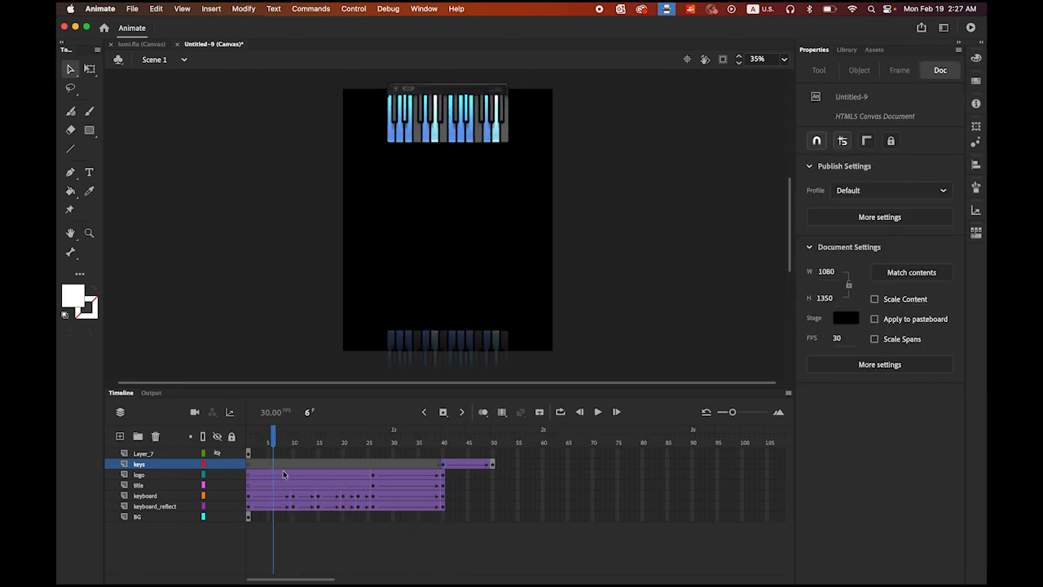
left_click_drag(274, 434, 226, 437)
left_click(598, 412)
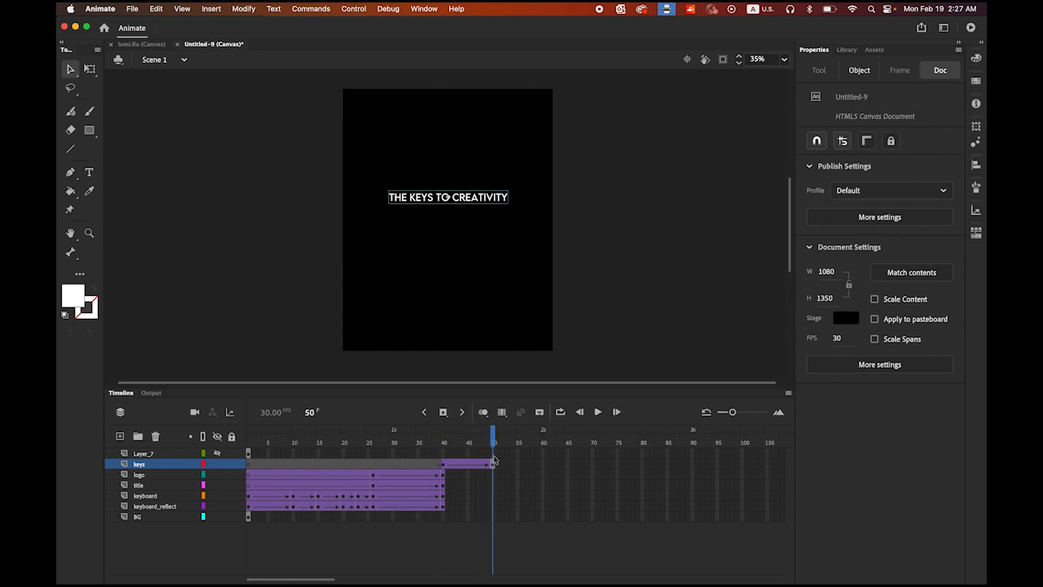
left_click_drag(494, 444, 445, 445)
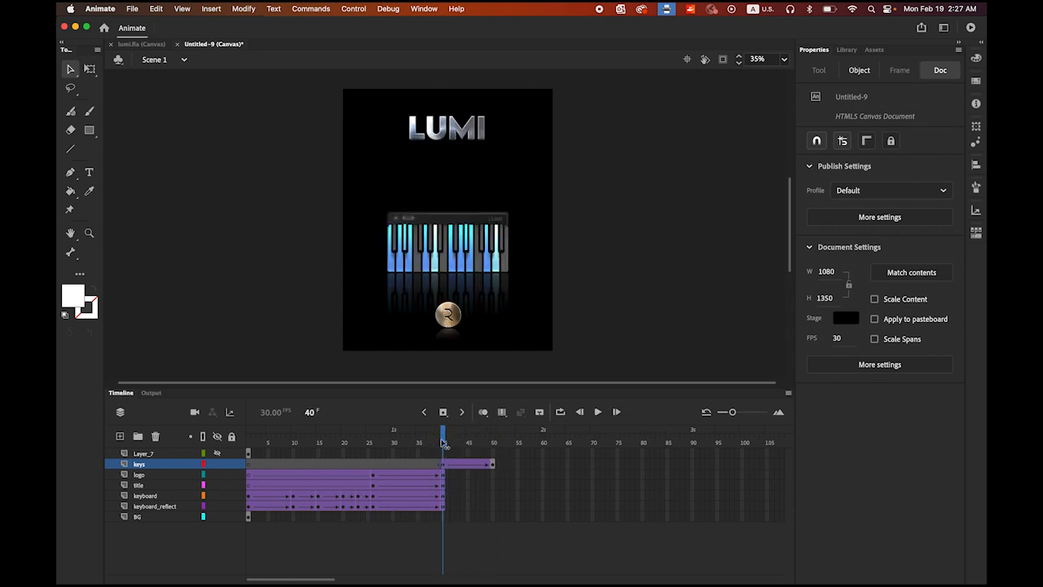
- Insert keyframes at frame 50 on the logo, title, keyboard and keyboard_reflect layers
left_click(493, 477)
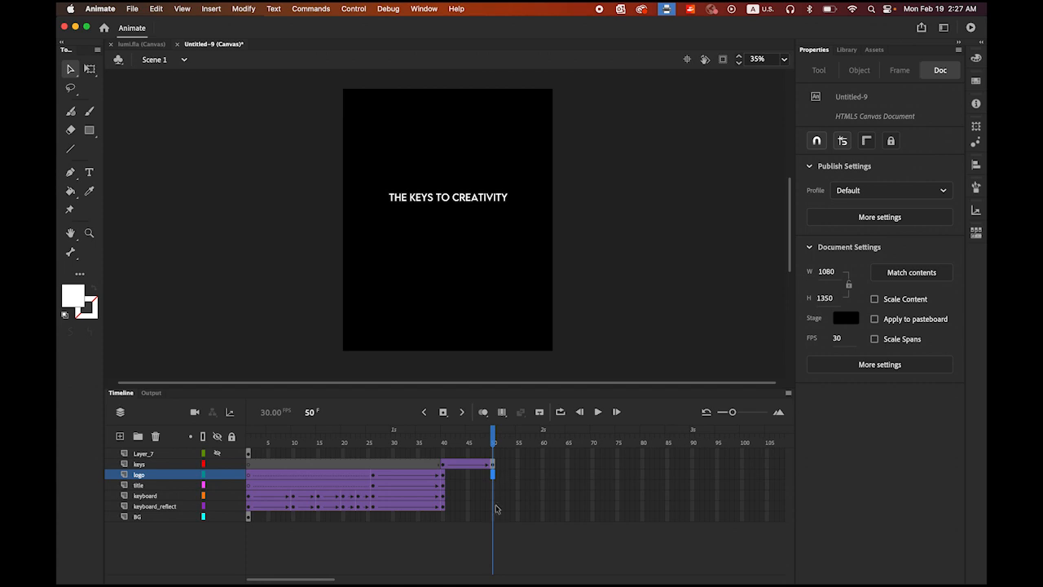
left_click(494, 509)
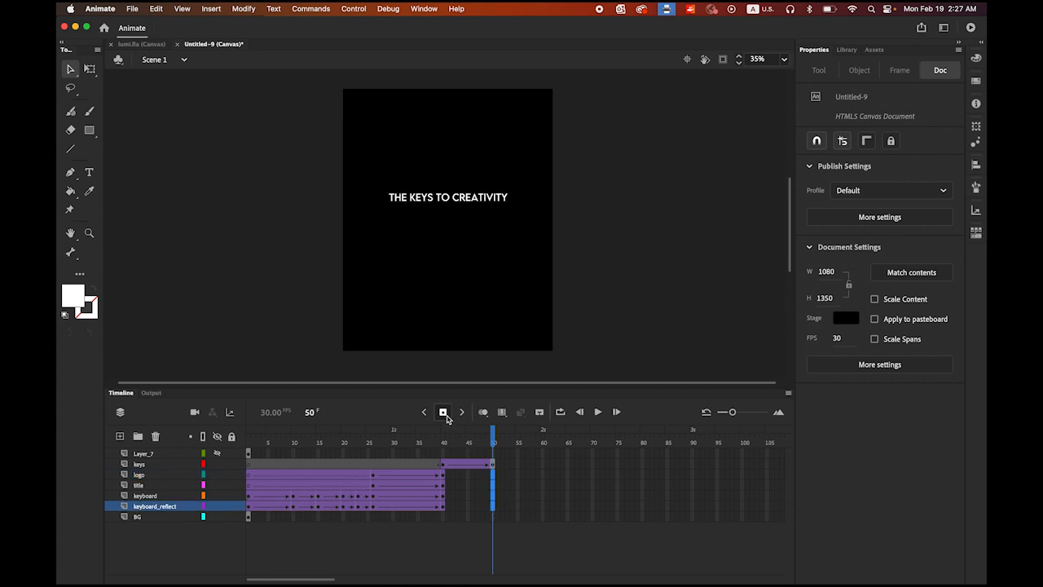
left_click(444, 414)
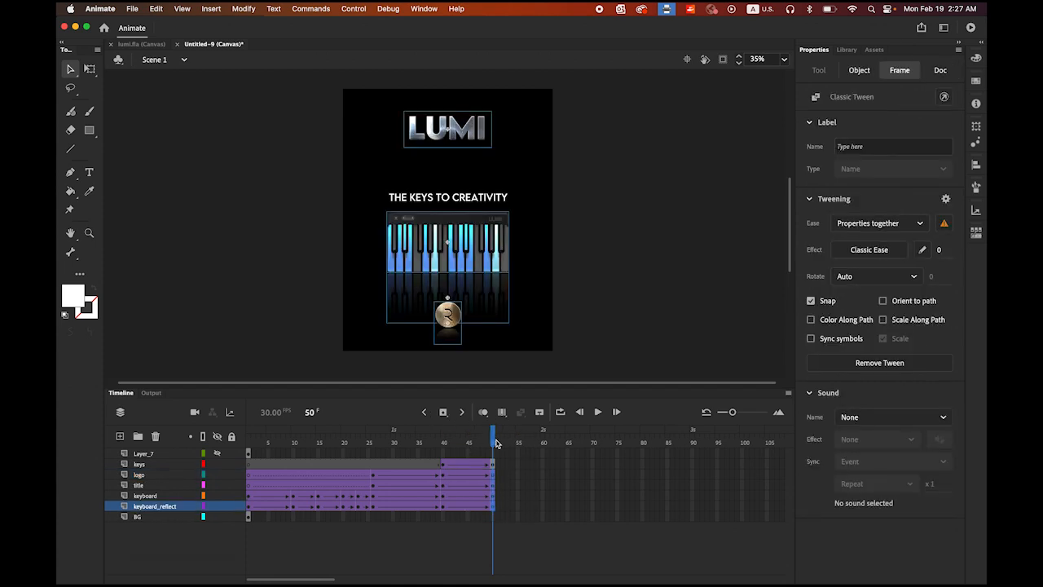
- Replay the animation to check that all elements stay on stage through frame 50
left_click_drag(494, 438, 329, 428)
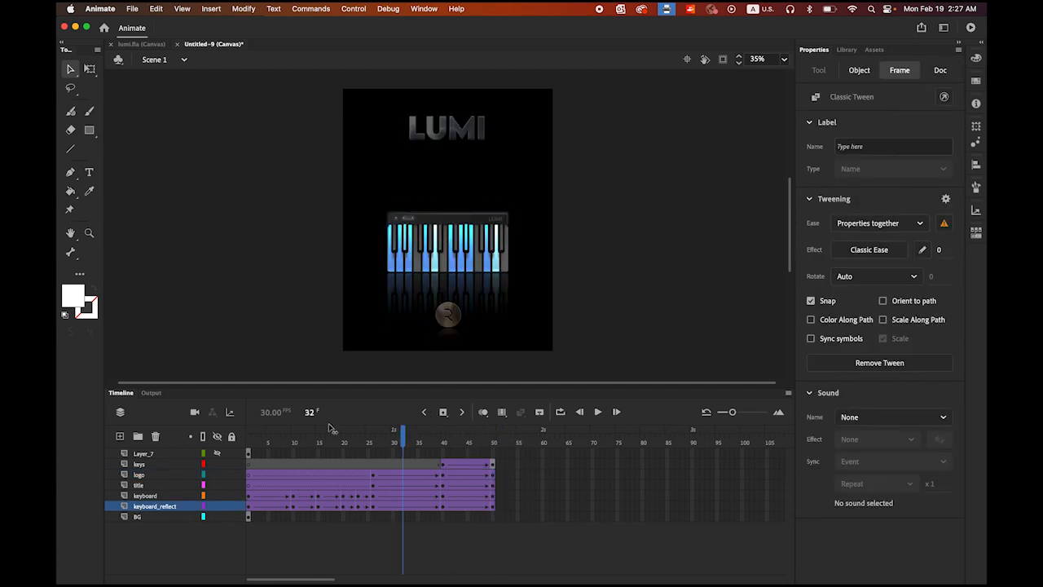
left_click(598, 411)
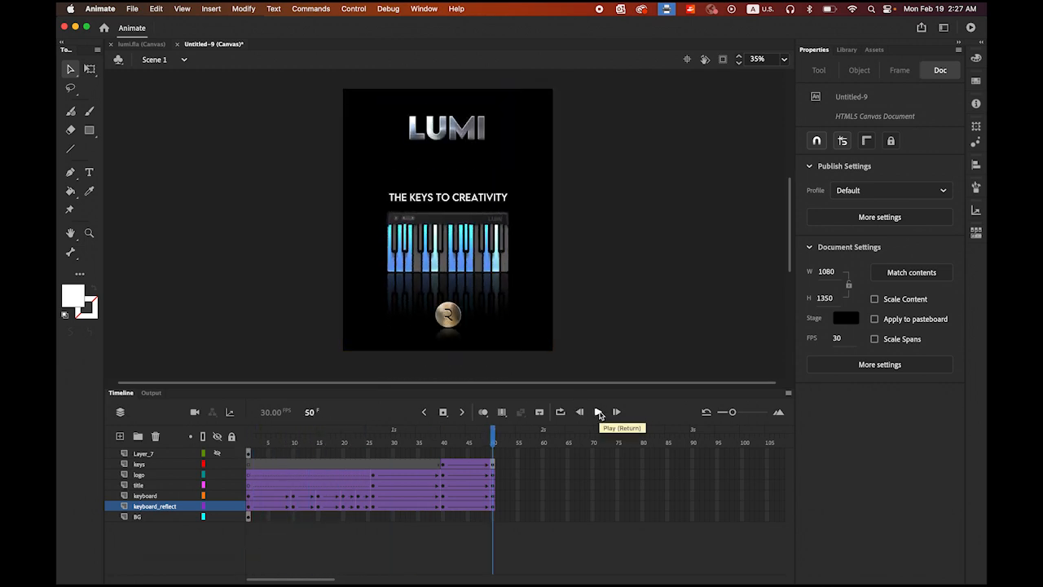
left_click(599, 413)
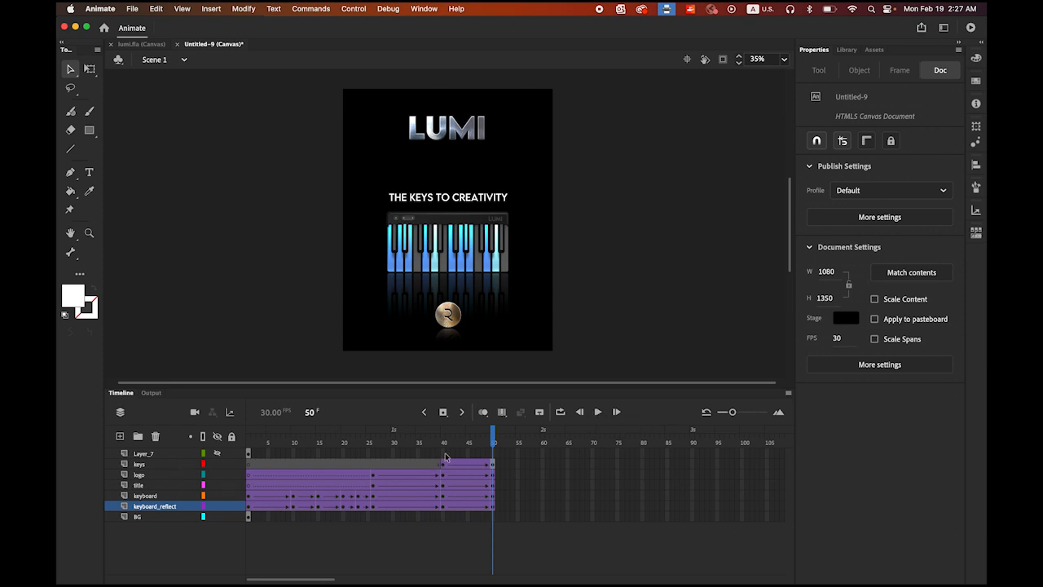
- Show Layer_7 with the LIGHT UP YOUR MUSIC text and move its first keyframe to frame 50
left_click(249, 443)
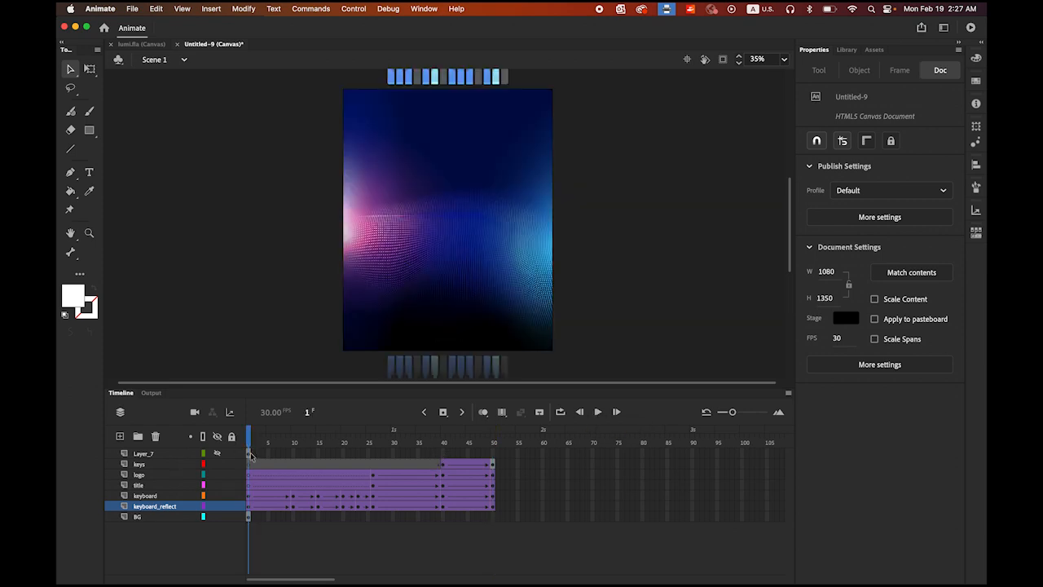
left_click(217, 454)
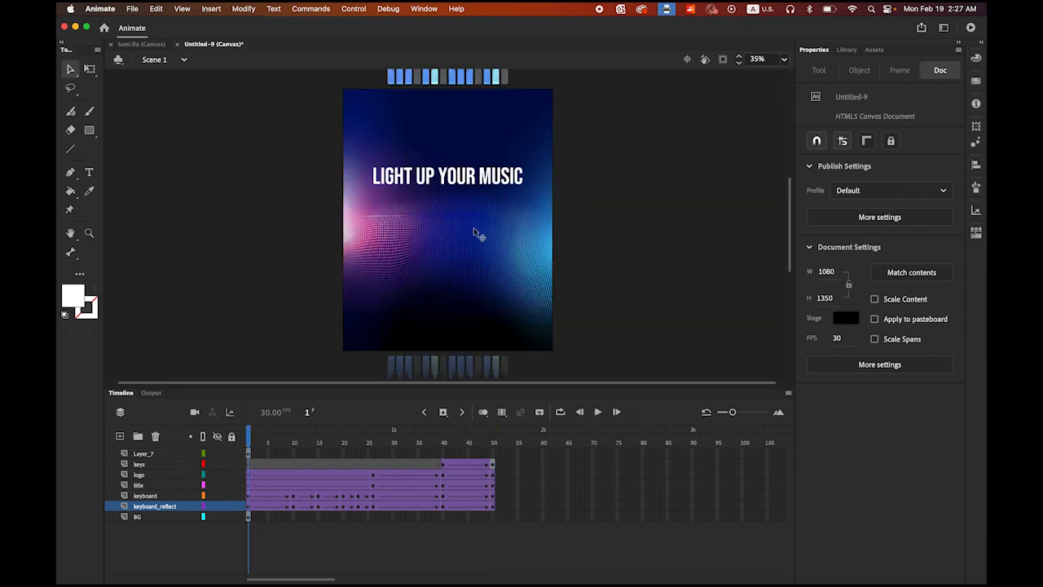
left_click(248, 453)
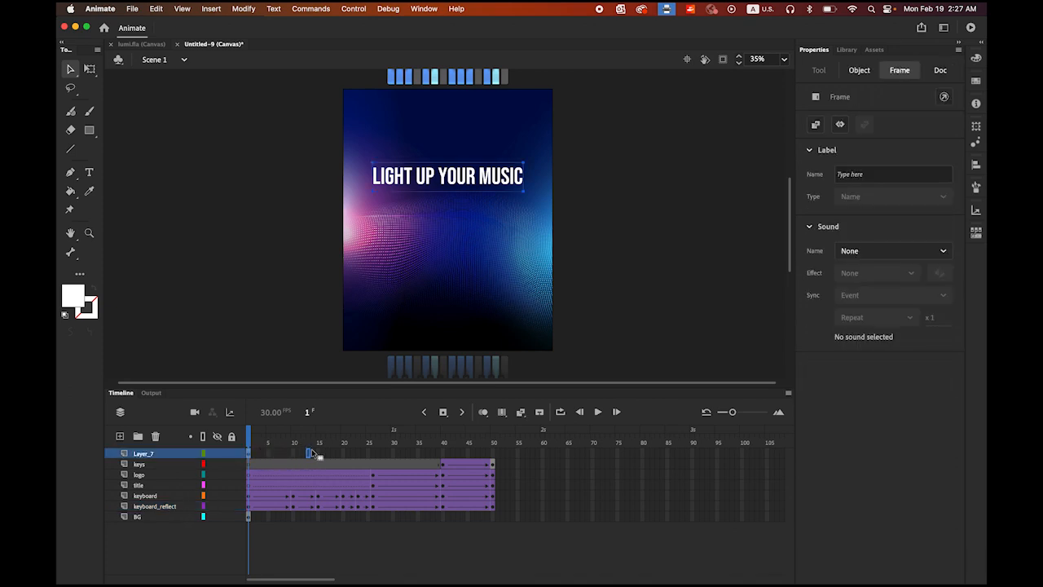
left_click_drag(312, 454, 492, 454)
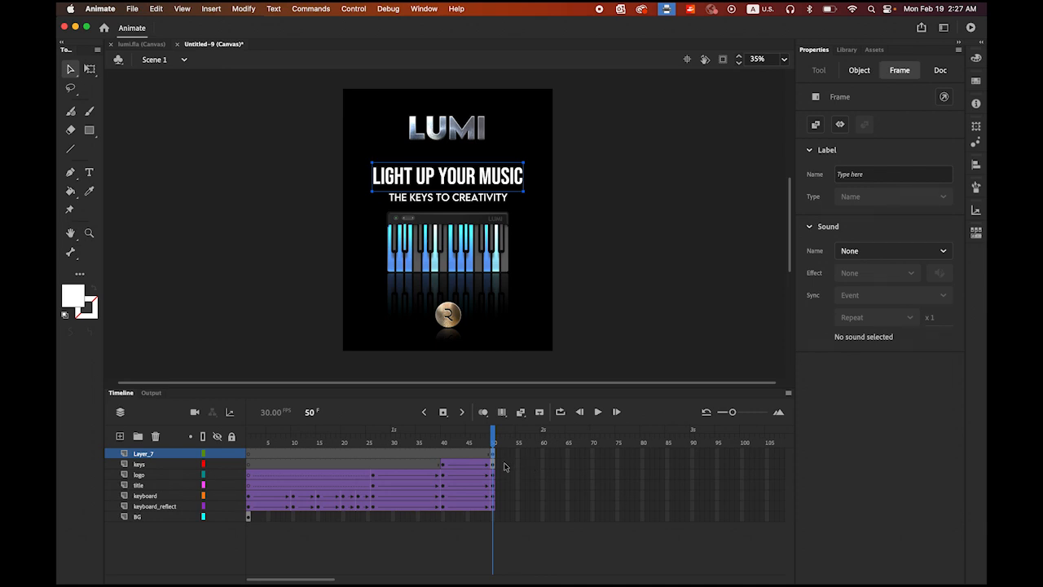
- Break the LIGHT UP YOUR MUSIC text apart into single letters and distribute them to layers
left_click(240, 8)
left_click(255, 69)
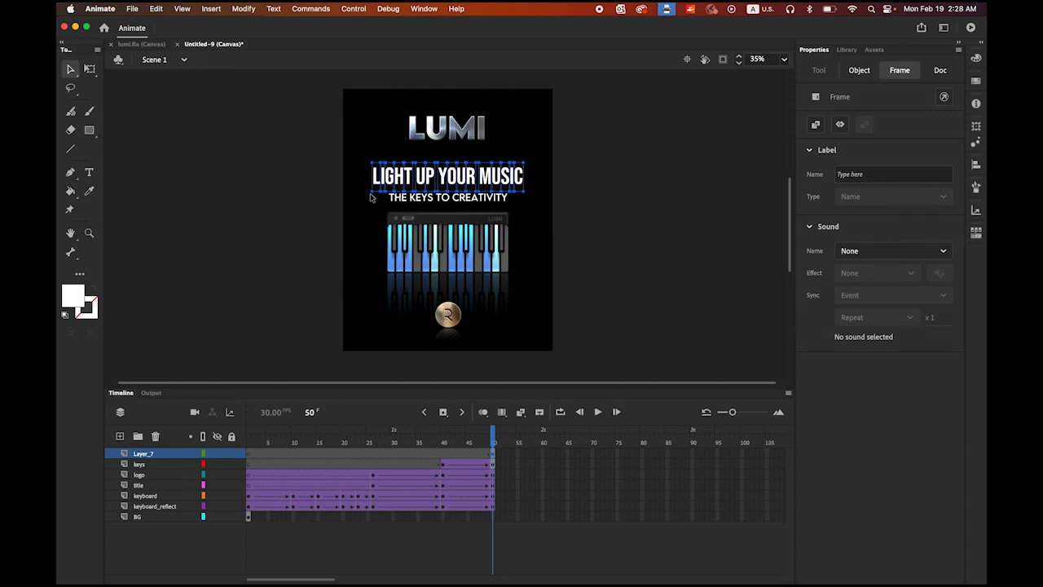
left_click(248, 9)
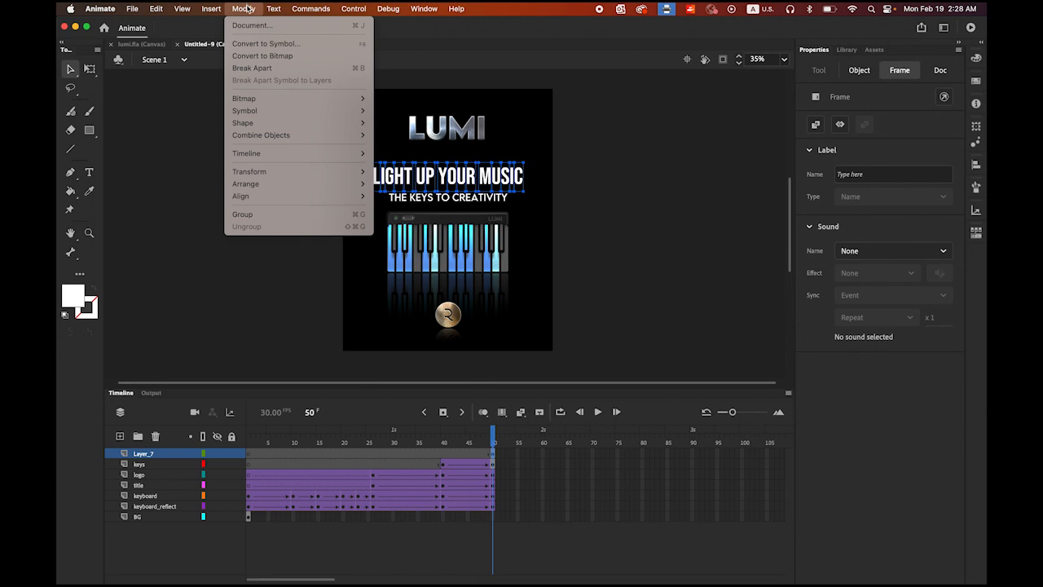
mouse_move(303, 155)
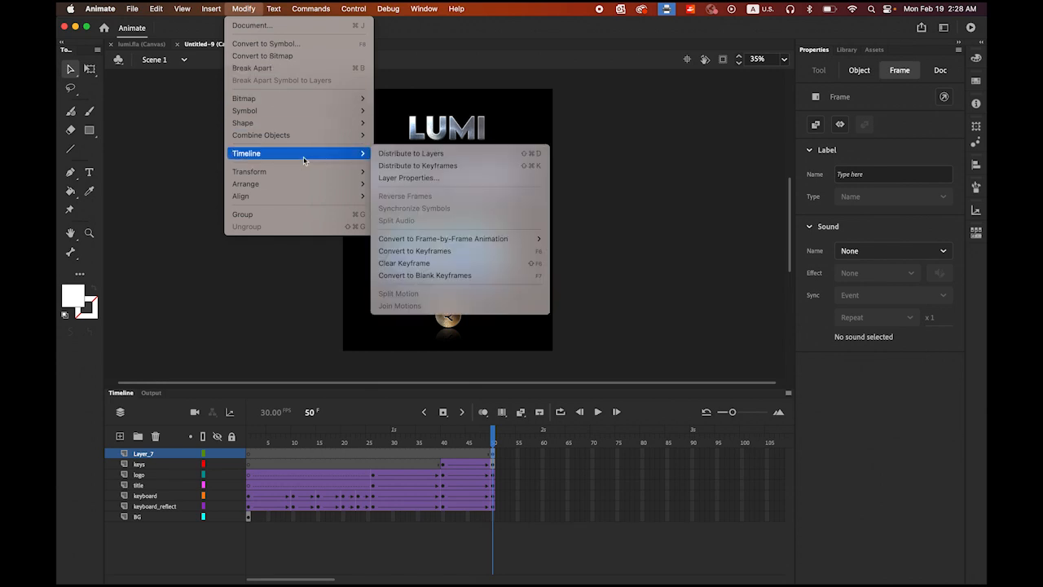
left_click(398, 154)
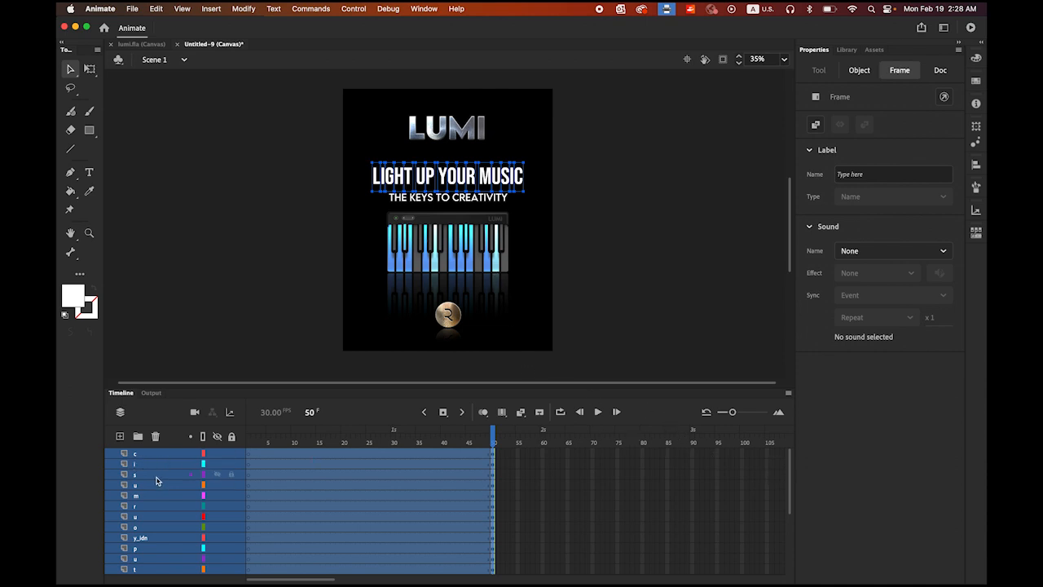
- Insert keyframes at frame 55 on all the letter layers
left_click(517, 454)
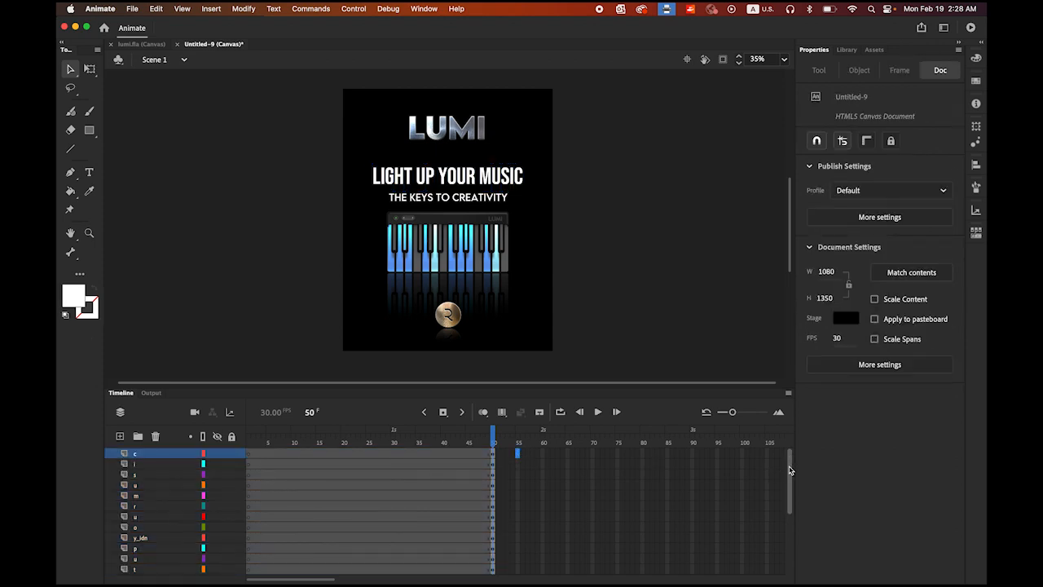
left_click_drag(790, 466, 789, 504)
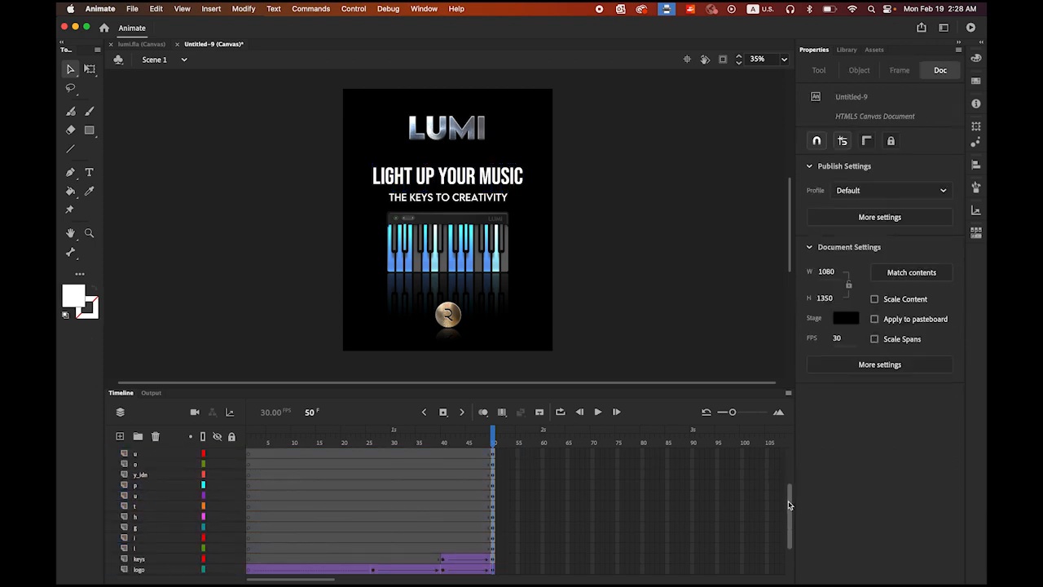
left_click(518, 552, "shift")
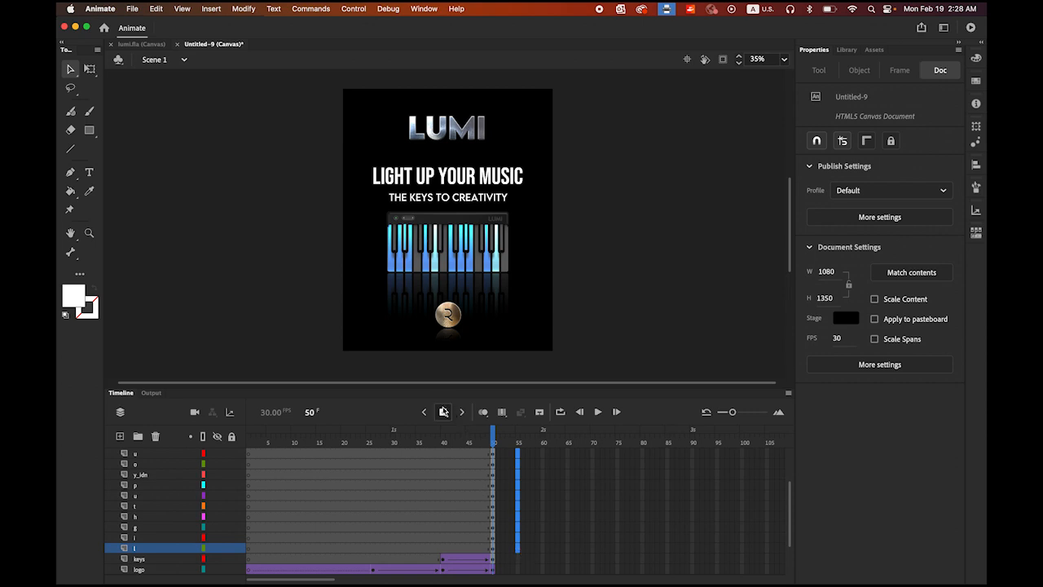
left_click(443, 412)
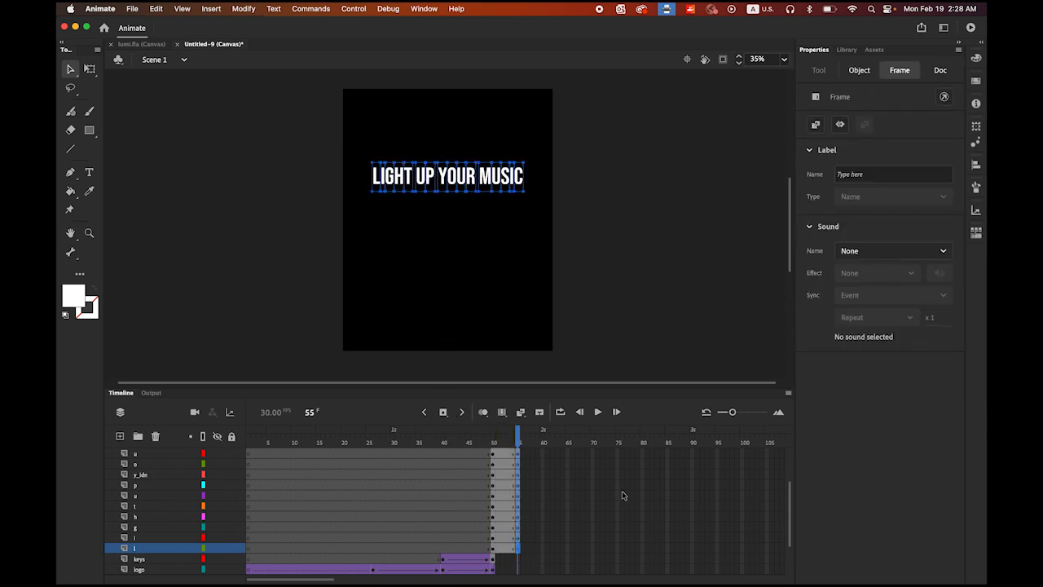
- Select all the letter layers and create classic tweens on them
left_click(149, 552)
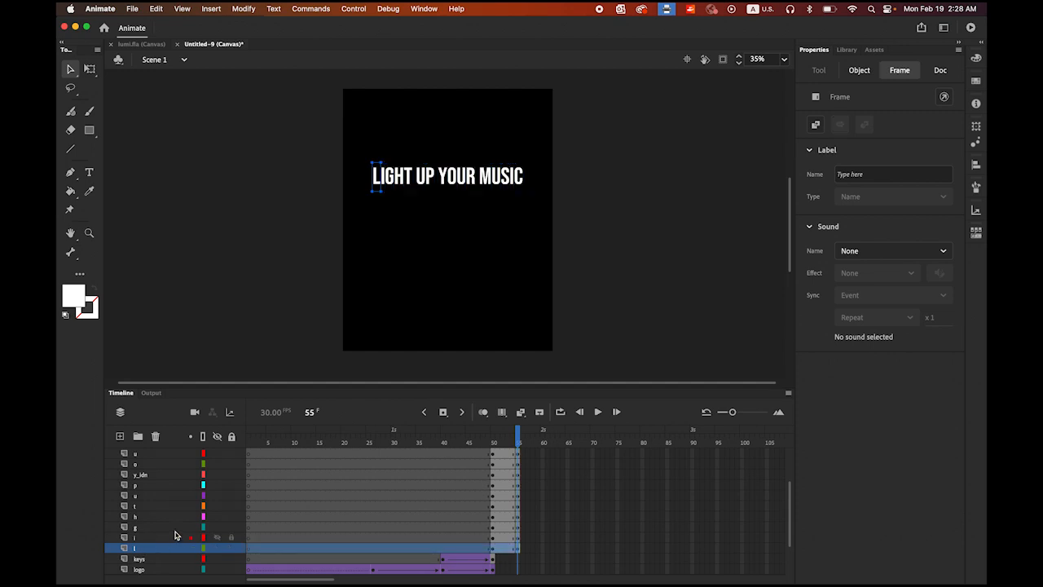
scroll(175, 535, "up", 3)
left_click(154, 457, "shift")
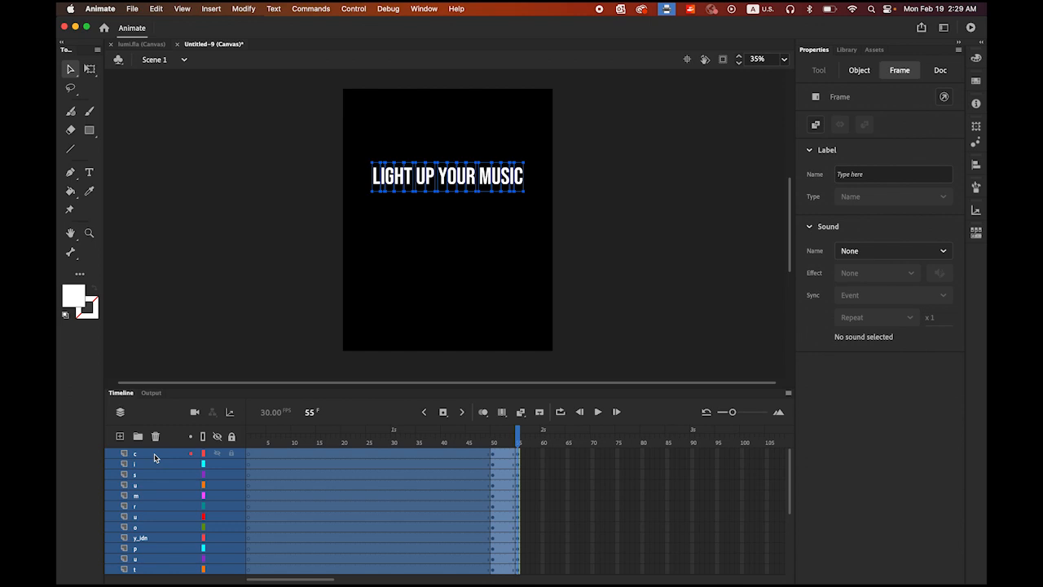
right_click(502, 477)
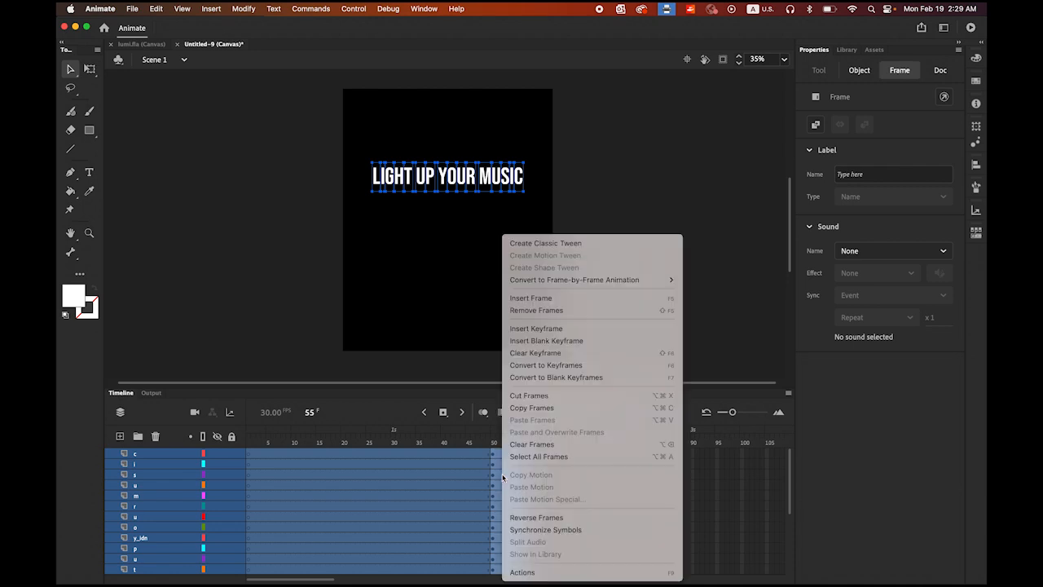
left_click(561, 244)
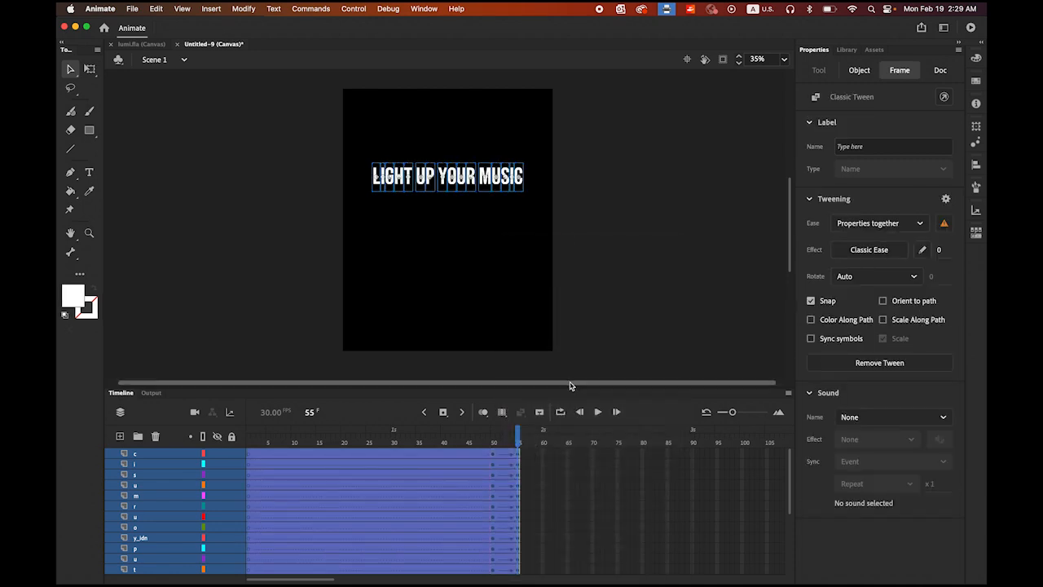
- Select all letters at frame 50 and scale them up from their centre with Free Transform to about 1419 px wide
left_click(492, 456)
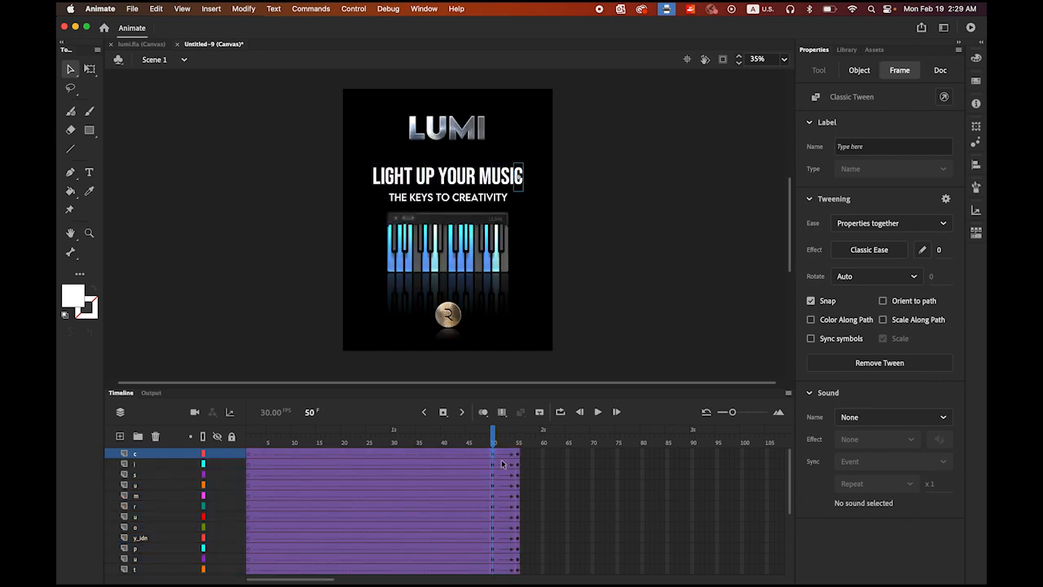
scroll(495, 473, "down", 5)
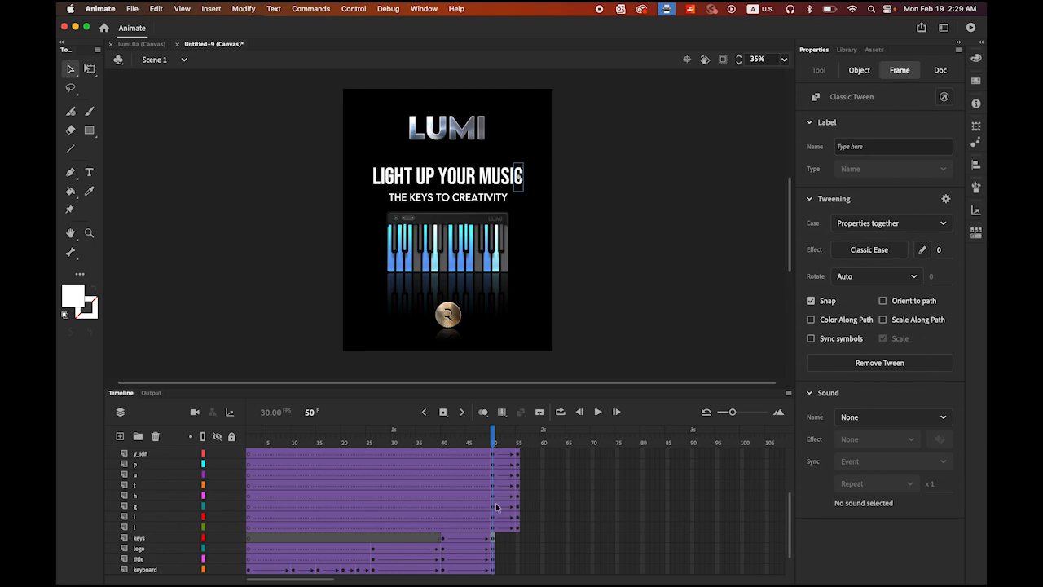
left_click(493, 530)
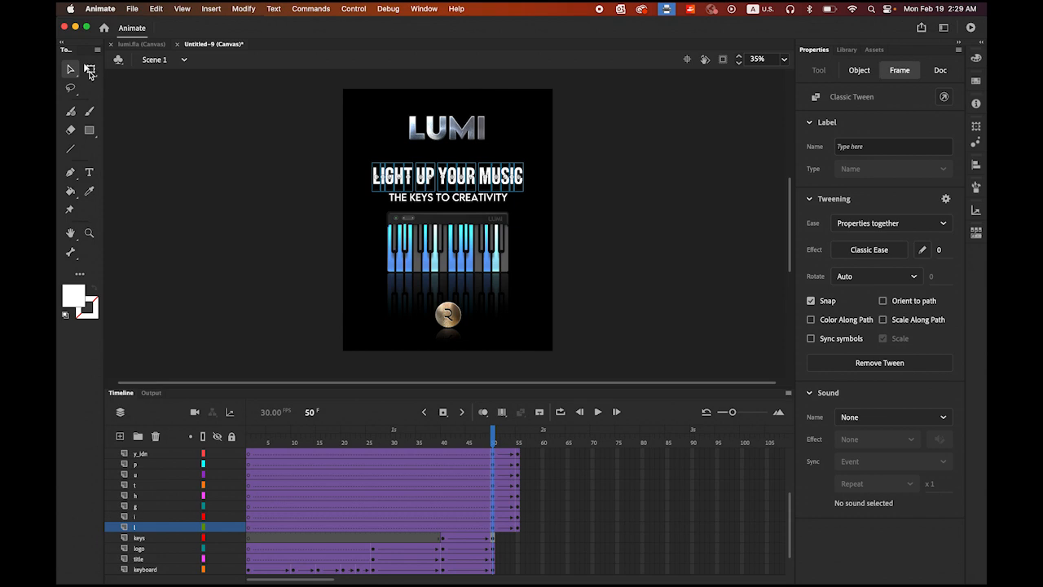
left_click(90, 70)
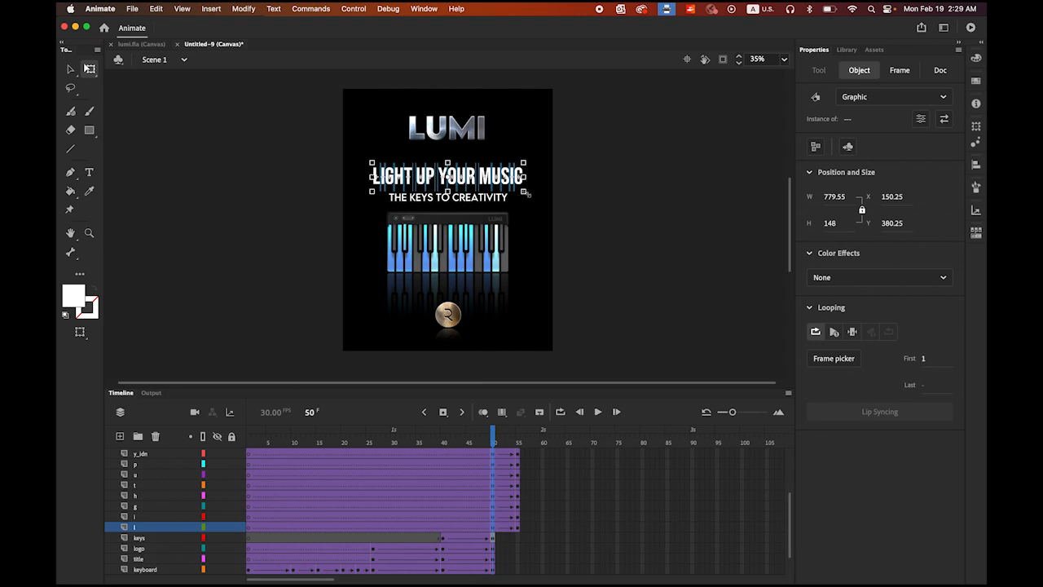
left_click_drag(524, 191, 586, 223)
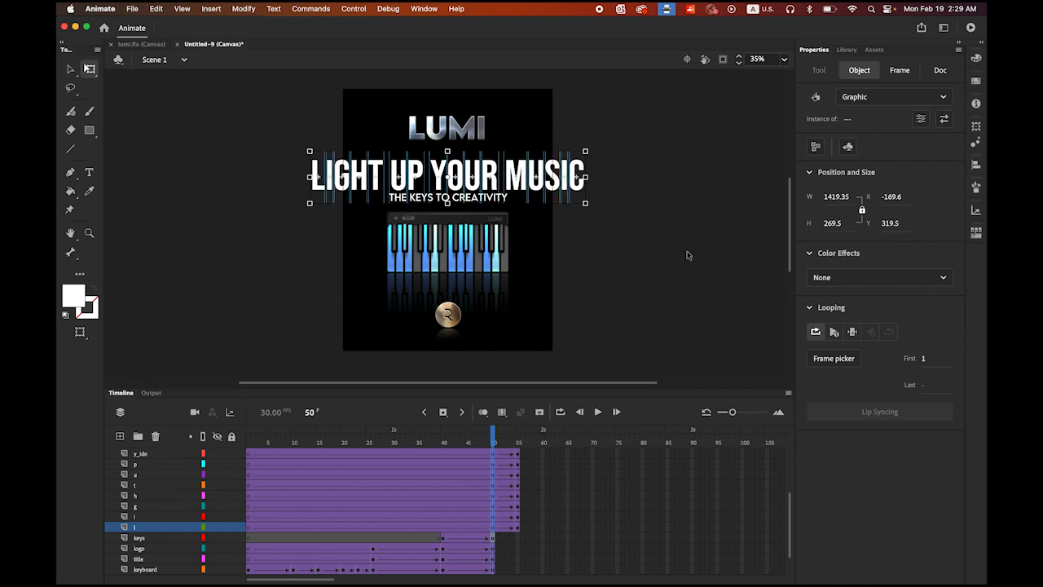
- Set the alpha of all the letters at frame 50 to 0% and preview their fade-in up to frame 55
left_click(943, 278)
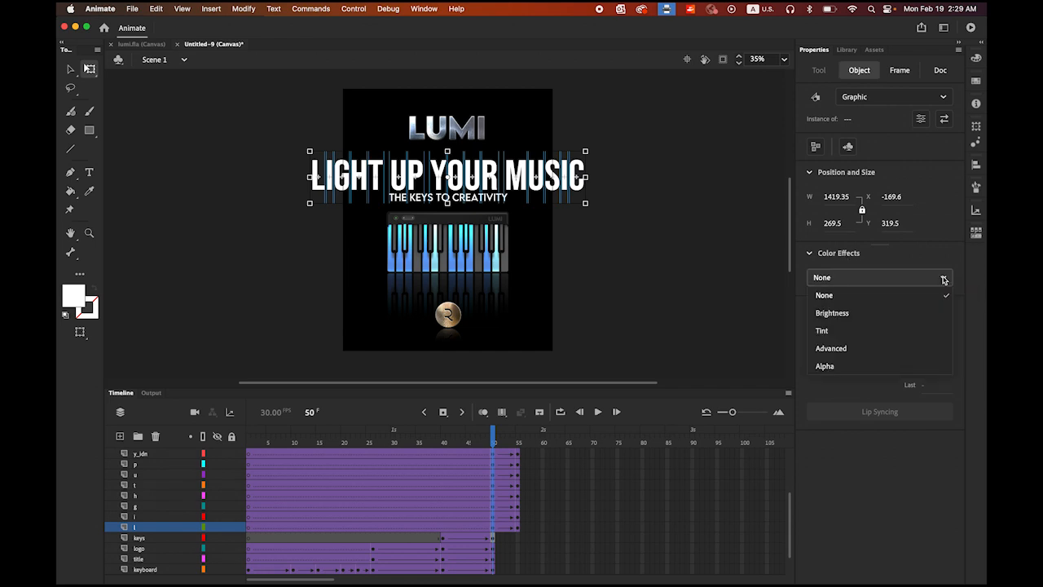
left_click(879, 366)
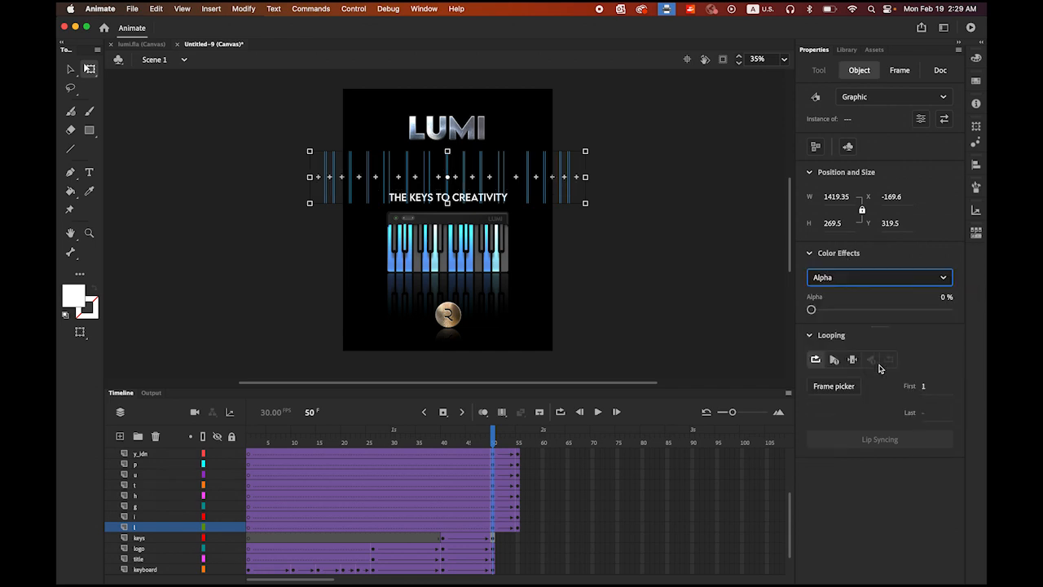
left_click(598, 412)
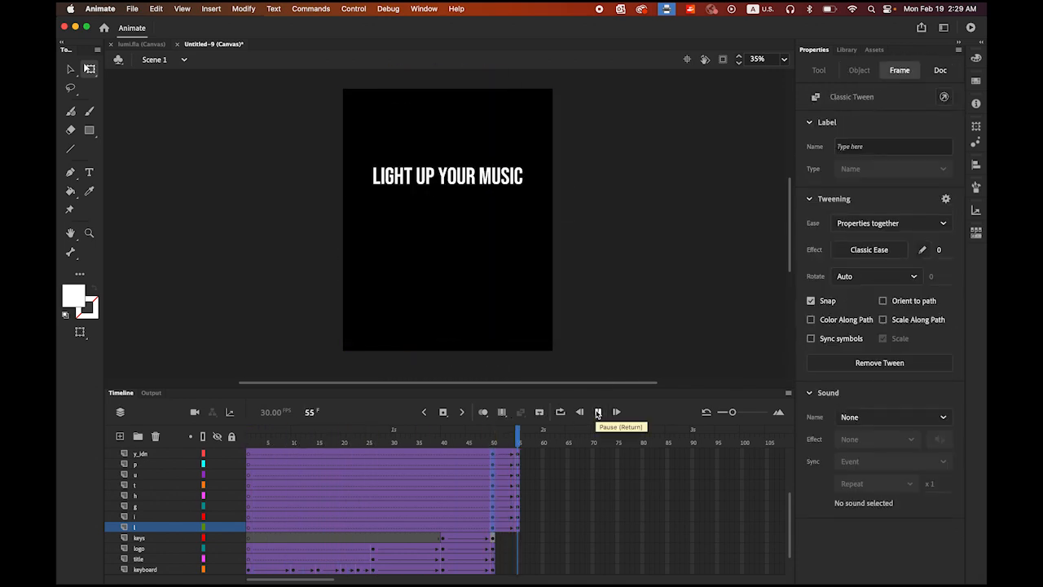
left_click(598, 413)
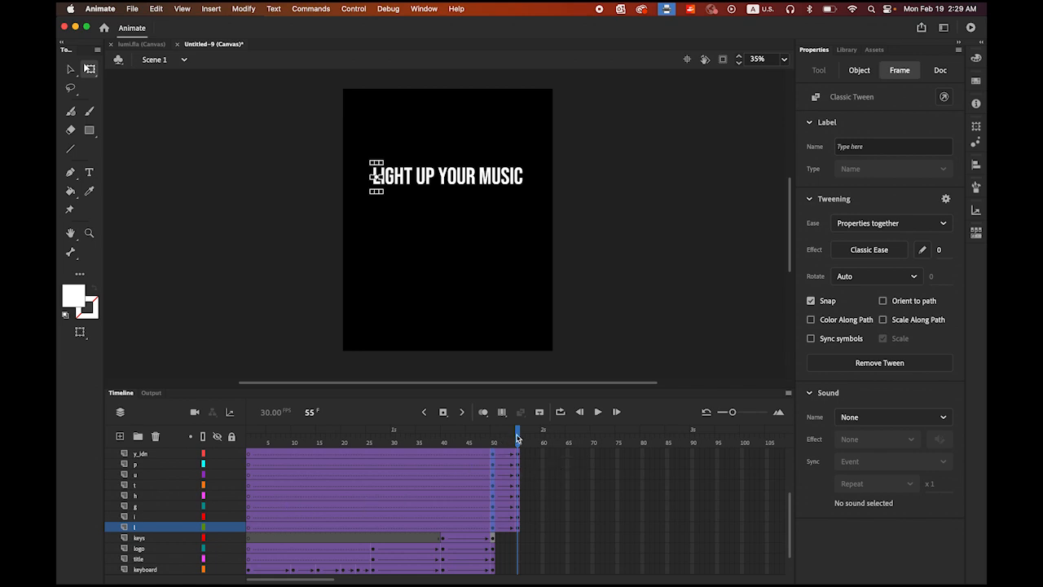
mouse_move(518, 439)
left_mouse_down()
mouse_move(489, 444)
mouse_move(518, 448)
mouse_move(494, 451)
mouse_move(504, 452)
left_mouse_up()
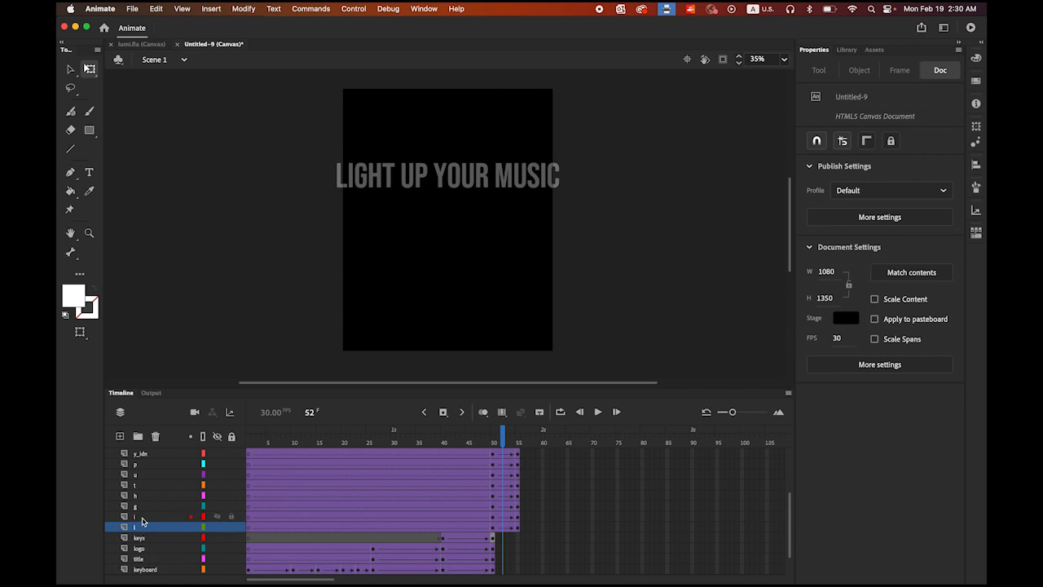
- Shift the frames of the i, g and h layers of LIGHT so their tweens start at frames 52, 54 and 56
left_click(142, 521)
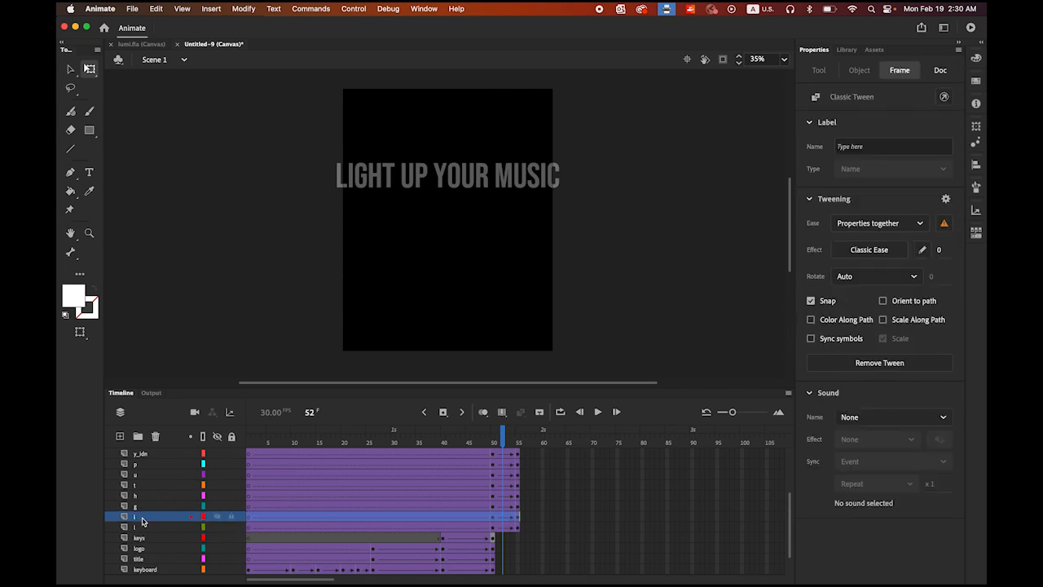
left_click(507, 519)
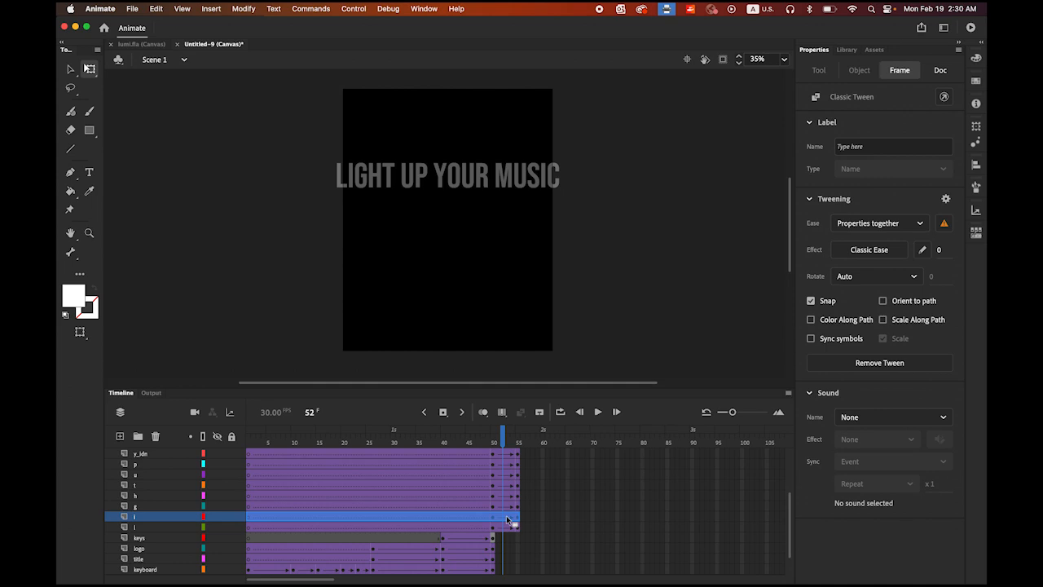
left_click_drag(507, 519, 519, 519)
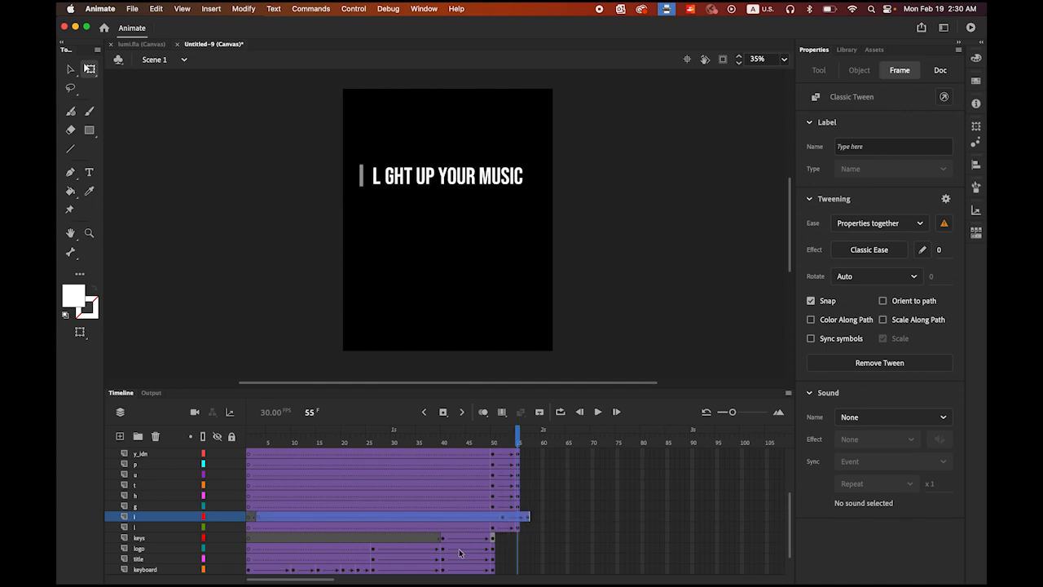
left_click(137, 508)
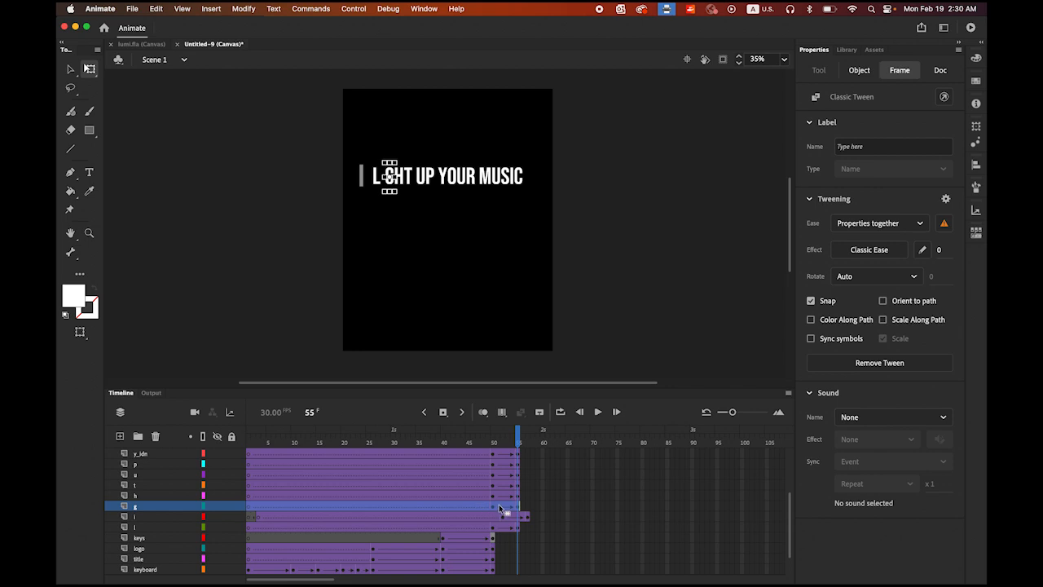
left_click_drag(500, 508, 537, 495)
left_click(134, 494)
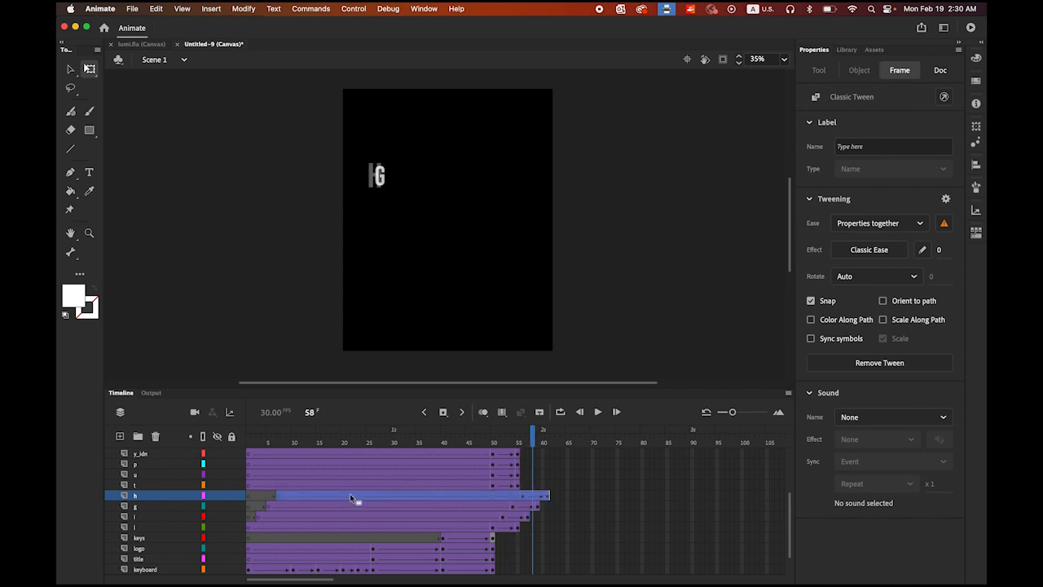
- Stagger the t, u, p and y_idn layers by two frames each so their tweens start at frames 58, 60, 62 and 64
left_click(150, 488)
left_click_drag(530, 487, 564, 471)
left_click(153, 475)
left_click(155, 464)
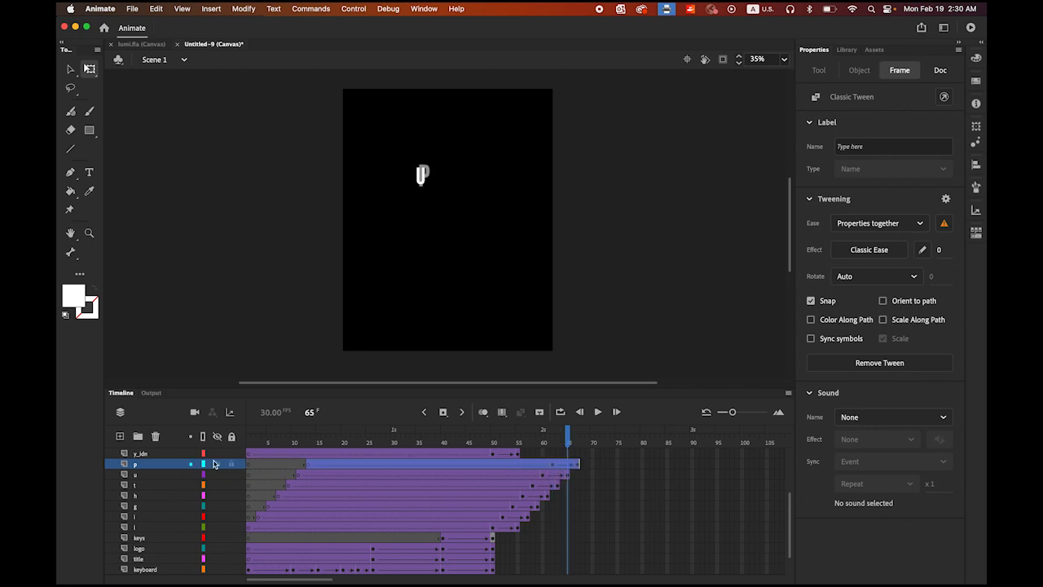
left_click(517, 456)
left_click_drag(504, 452, 577, 459)
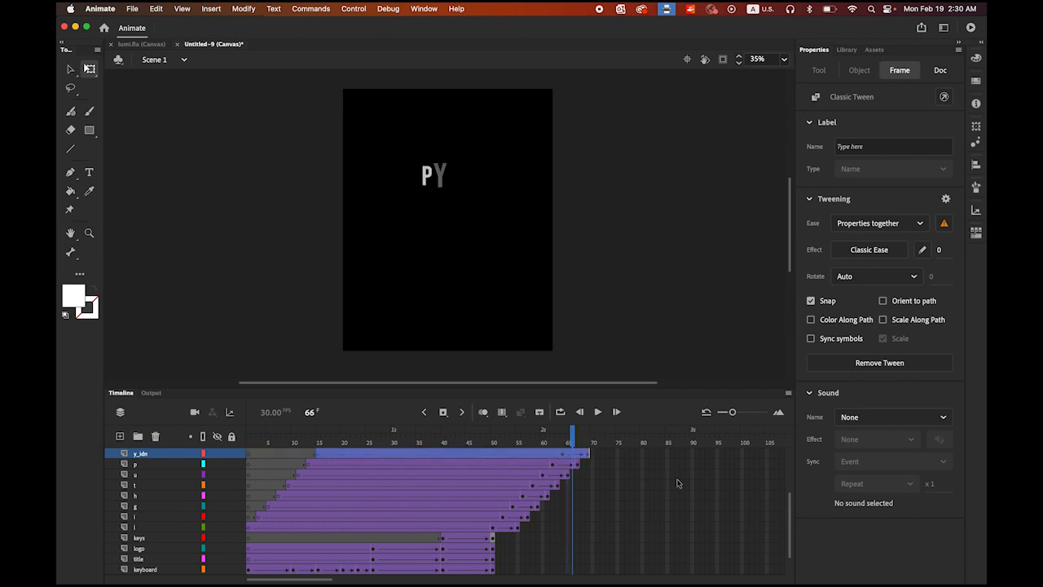
- Offset the o, u and r layers of YOUR so their tweens start at frames 66, 68 and 70
left_click_drag(789, 516, 789, 472)
left_click(136, 527)
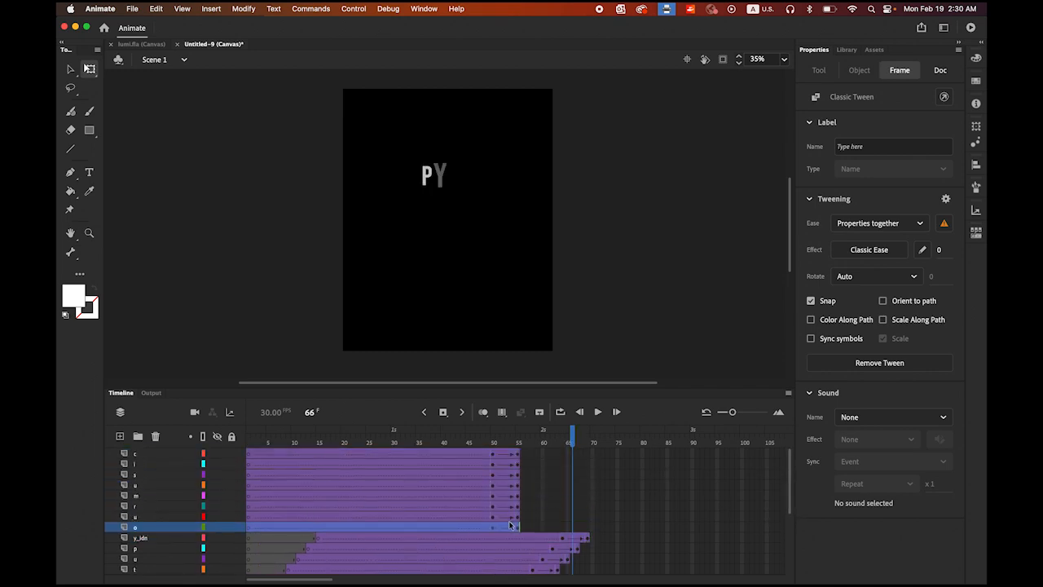
left_click_drag(507, 525, 587, 528)
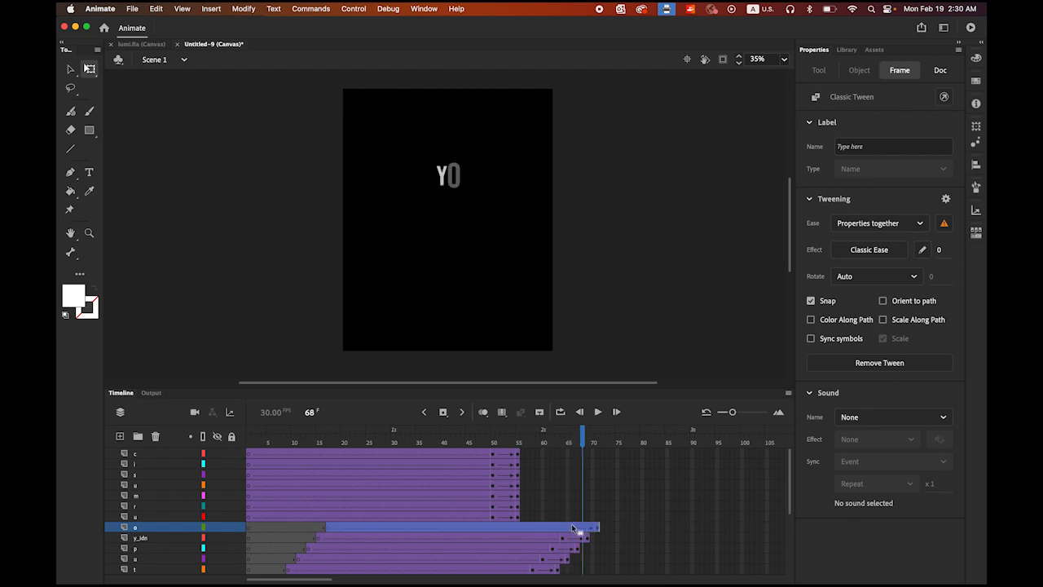
left_click(153, 517)
left_click_drag(503, 514, 597, 524)
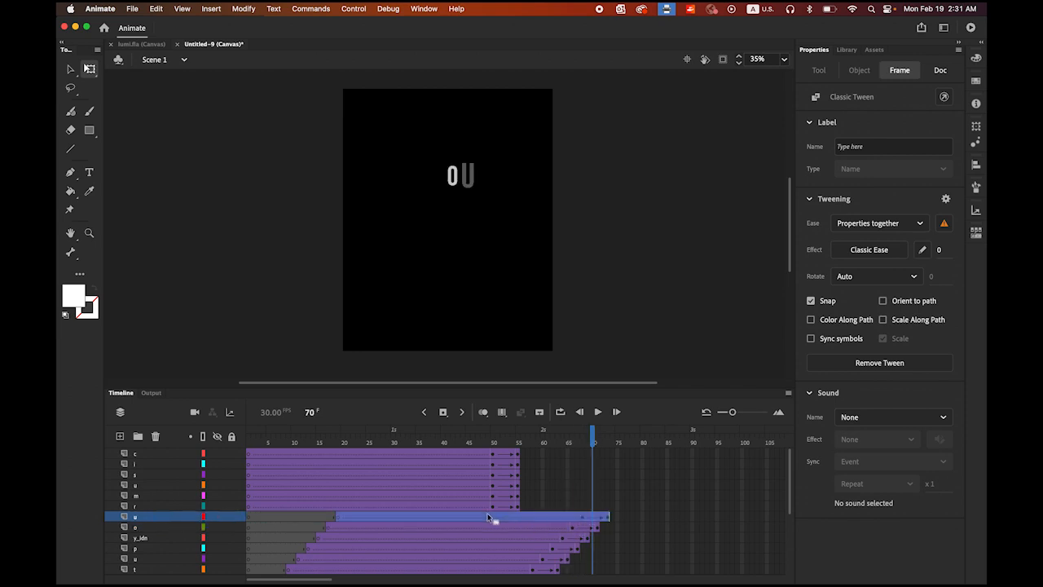
left_click(143, 507)
left_click_drag(506, 506, 610, 512)
- Stagger the five MUSIC letter layers by two frames each so their tweens start at frames 72, 74, 76, 78 and 80
left_click(161, 495)
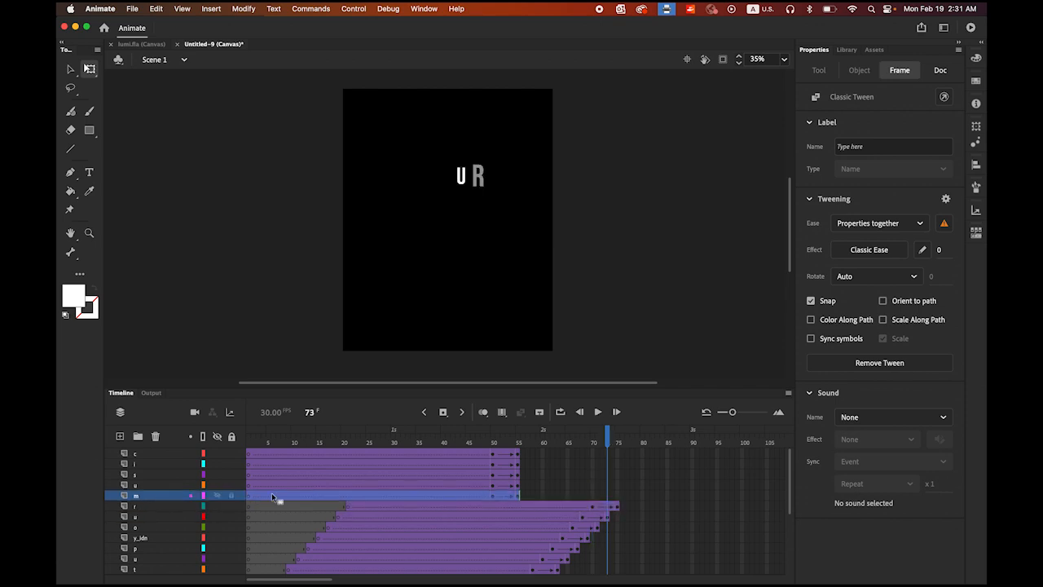
left_click_drag(511, 494, 602, 503)
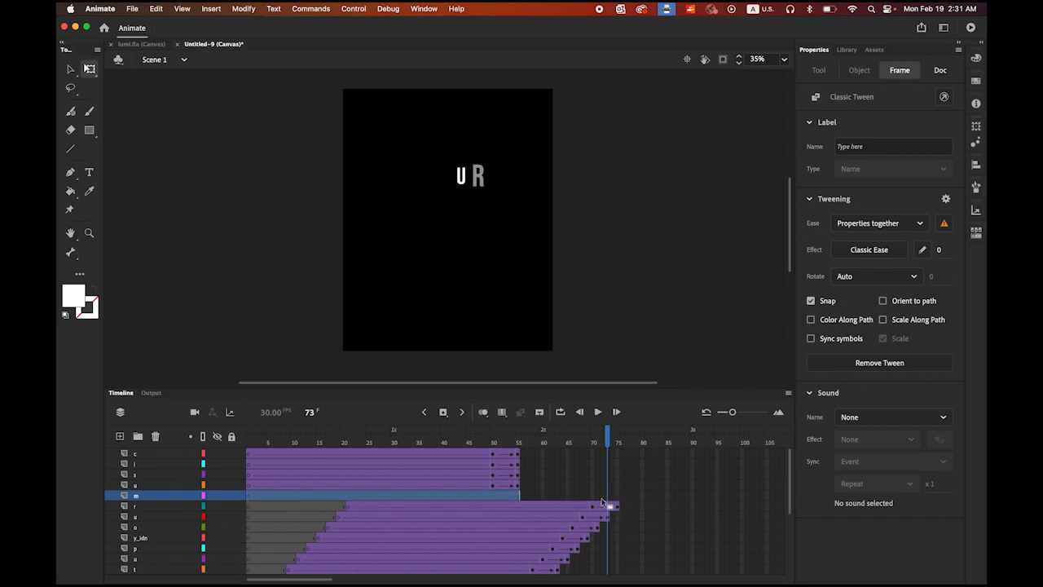
left_click(138, 485)
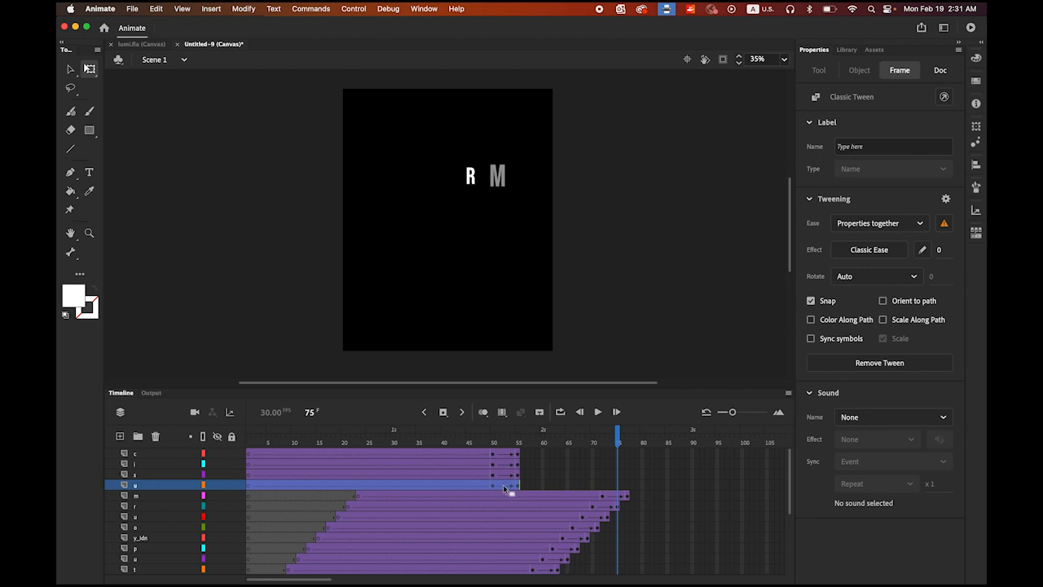
left_click_drag(503, 486, 627, 488)
left_click(166, 476)
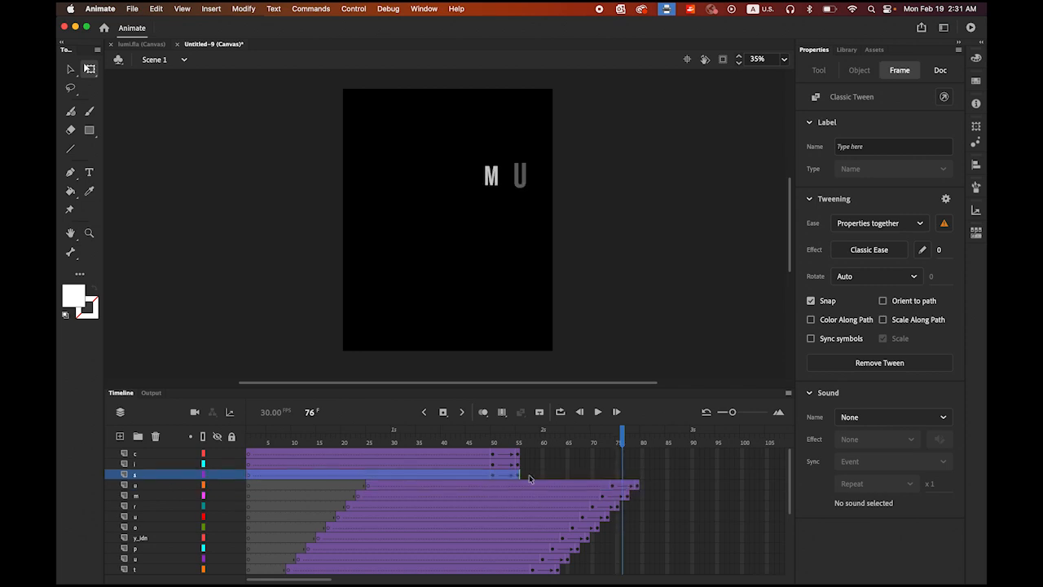
left_click_drag(515, 476, 643, 482)
left_click(150, 464)
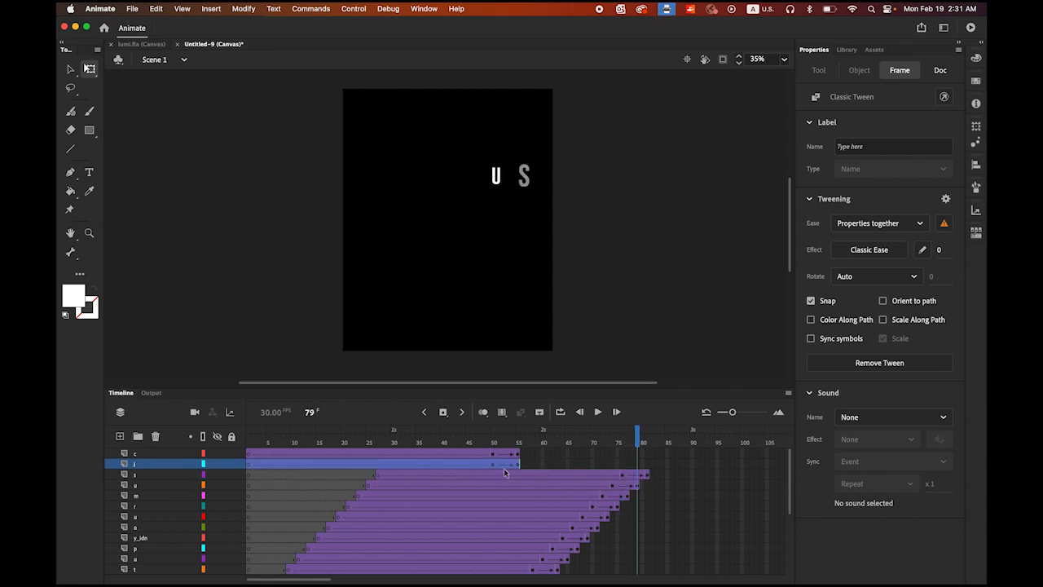
left_click_drag(511, 470, 649, 470)
left_click(163, 454)
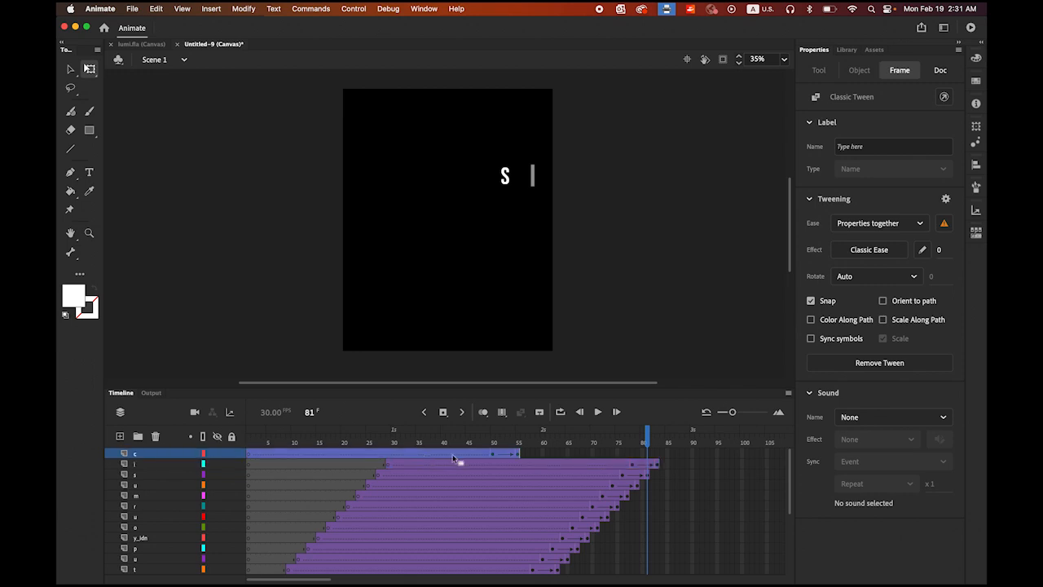
left_click_drag(507, 457, 666, 471)
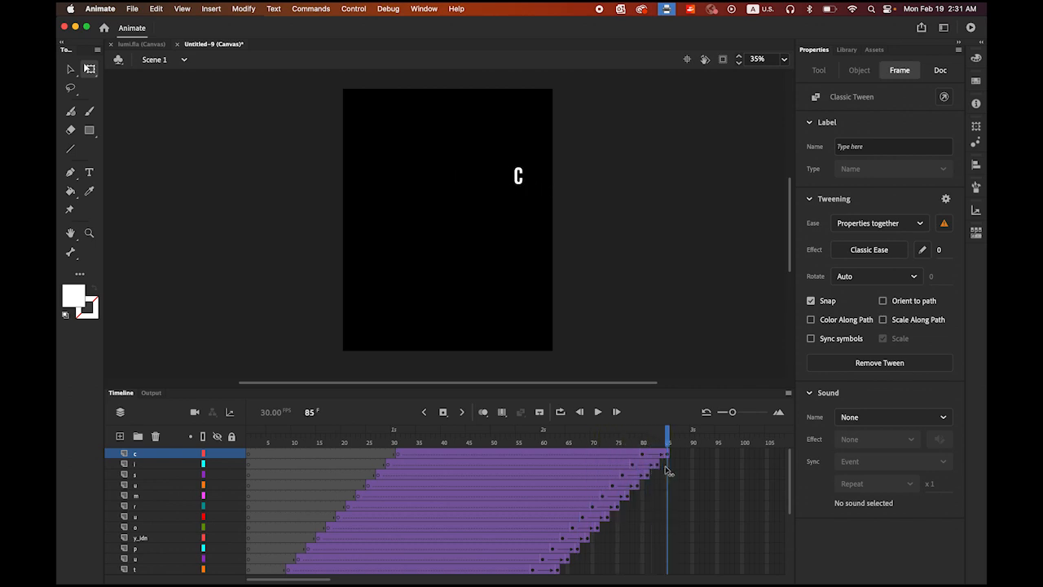
left_click_drag(666, 468, 667, 468)
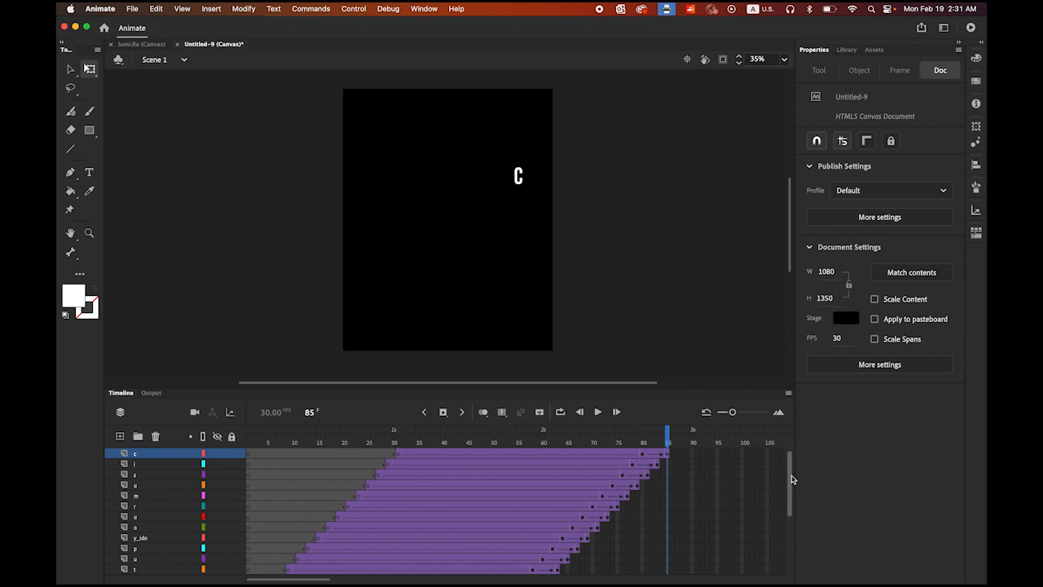
- Insert keyframes at frame 85 on all layers from the i of MUSIC down to keyboard_reflect, leaving out BG
mouse_move(792, 479)
left_mouse_down()
mouse_move(795, 534)
mouse_move(792, 461)
left_mouse_up()
left_click_drag(667, 443, 652, 442)
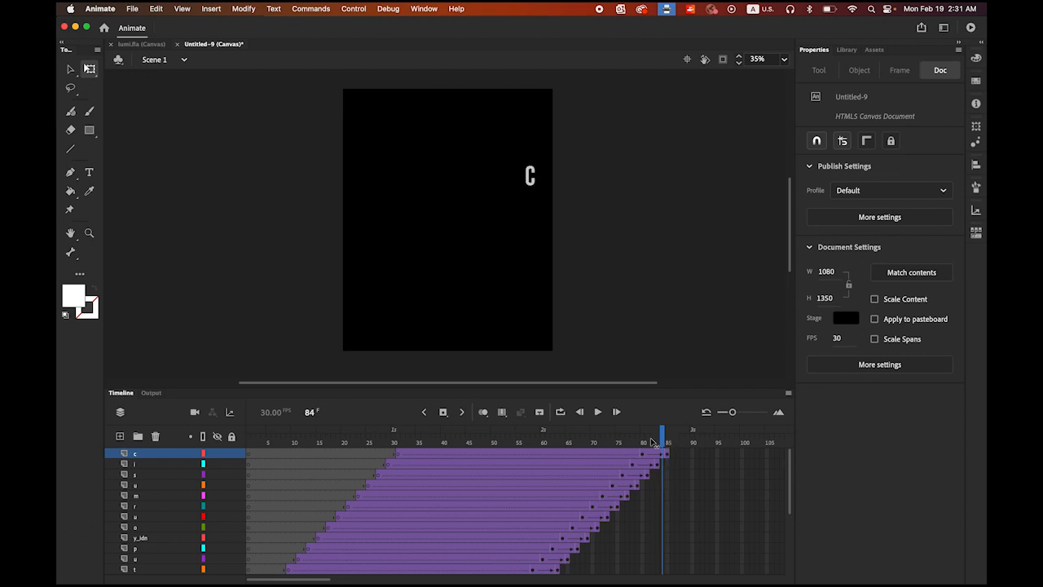
left_click(668, 442)
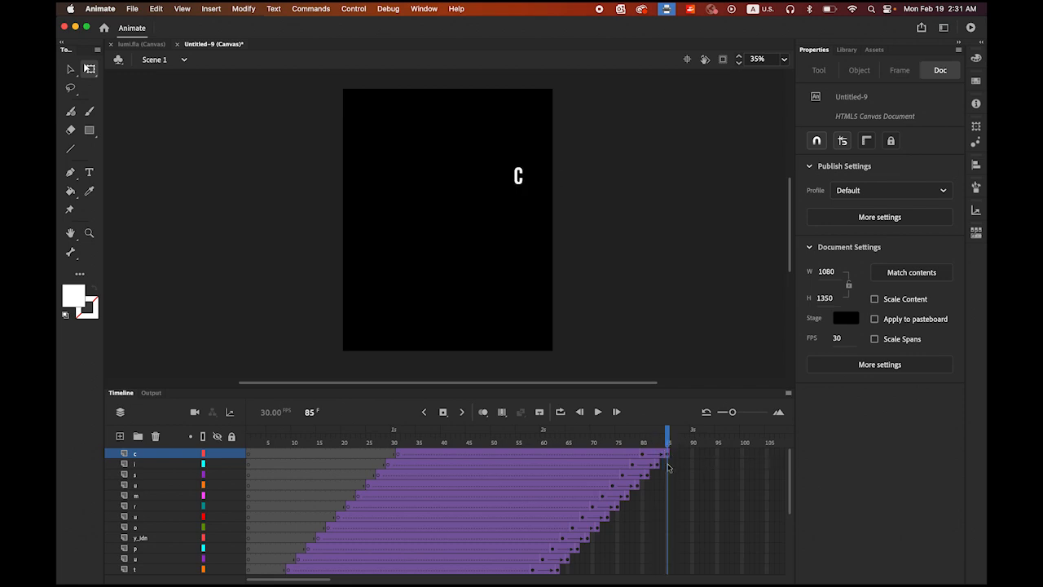
left_click(669, 465)
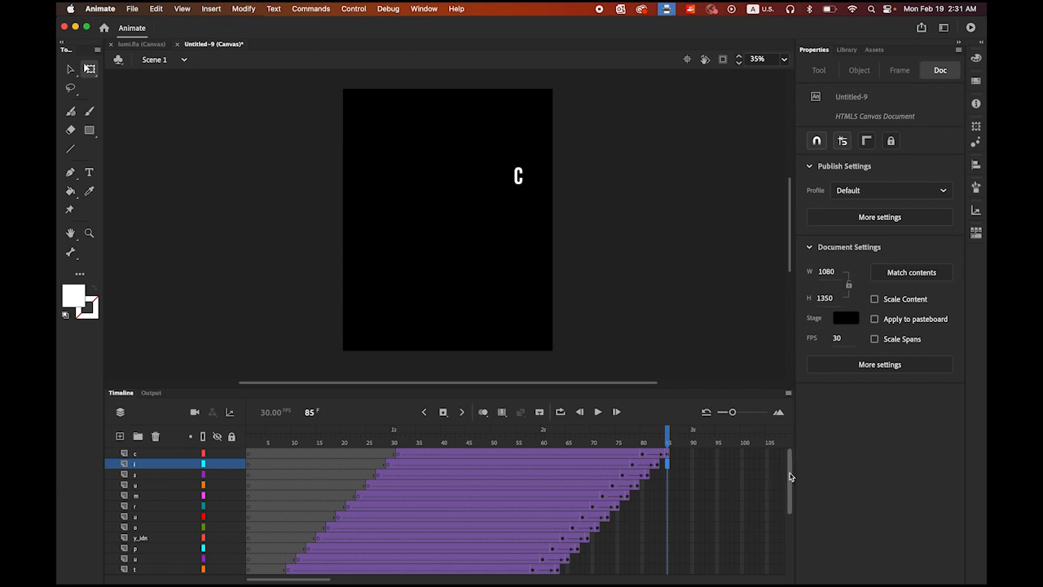
left_click_drag(791, 480, 792, 540)
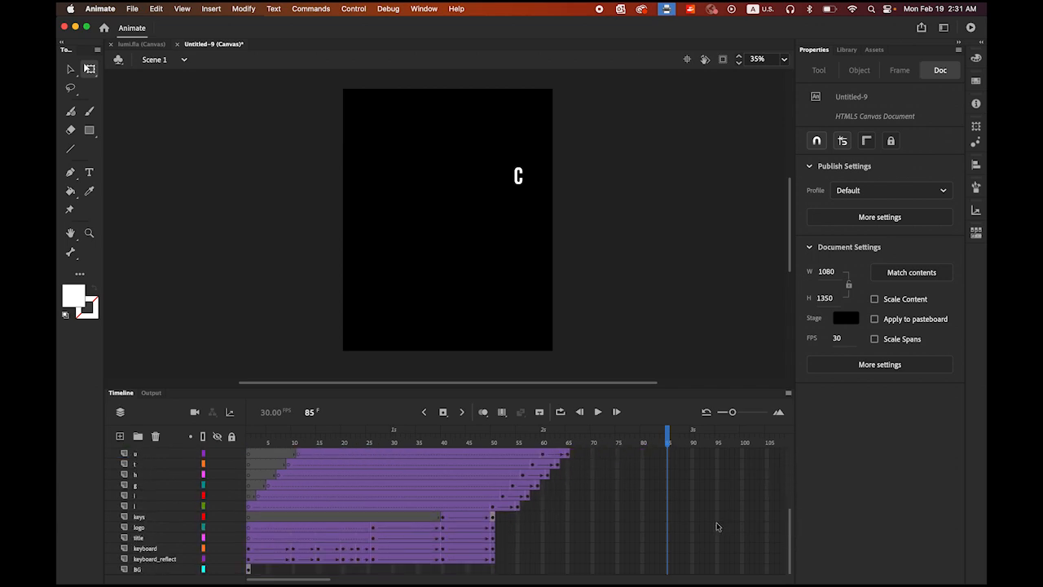
left_click(668, 562)
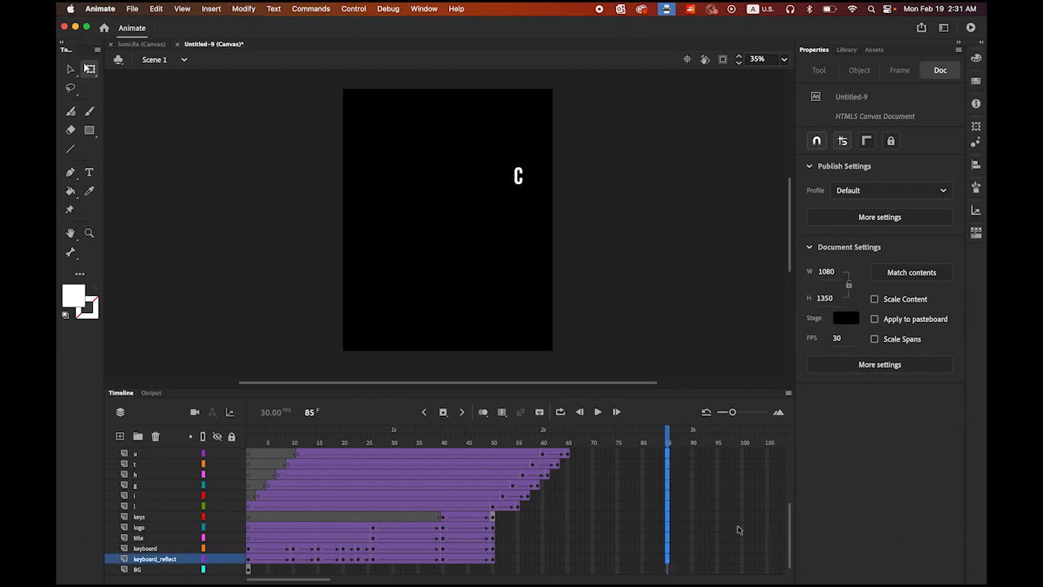
left_click(442, 412)
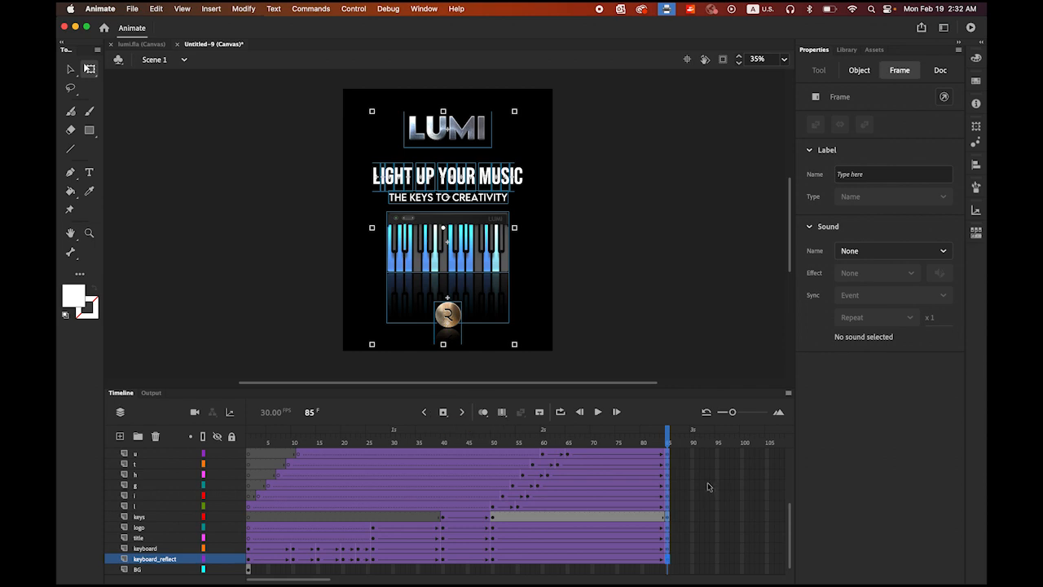
- Play the whole animation from frame 1 to frame 85 twice to check the letter-by-letter headline
left_click_drag(669, 439, 250, 440)
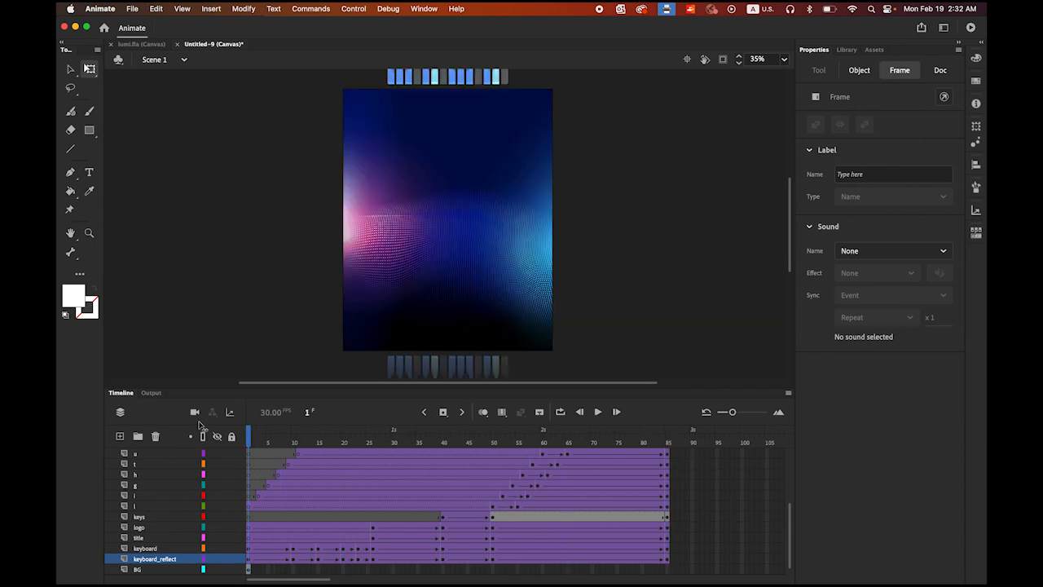
left_click(598, 413)
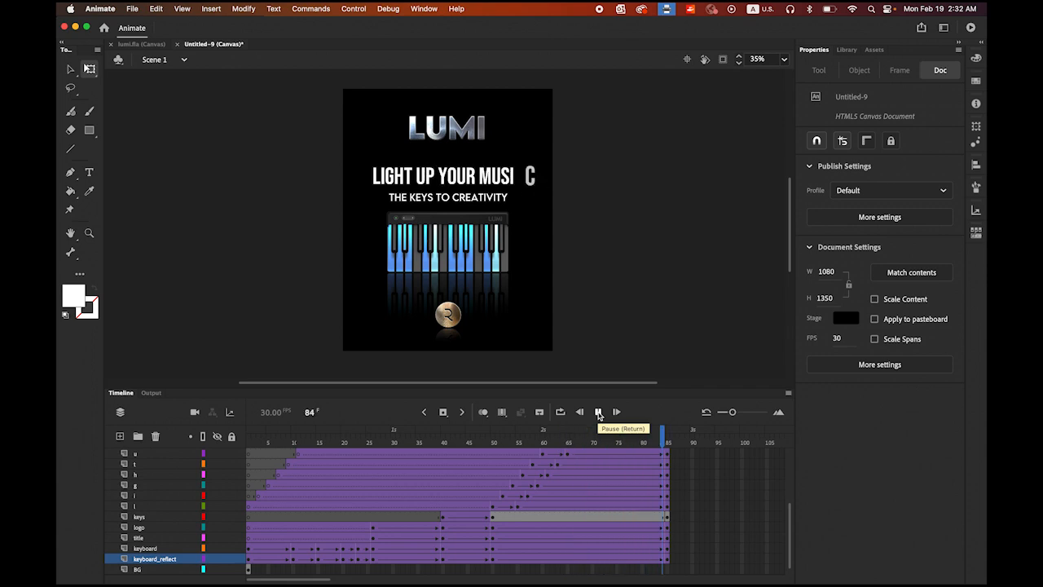
left_click(599, 412)
left_click(598, 413)
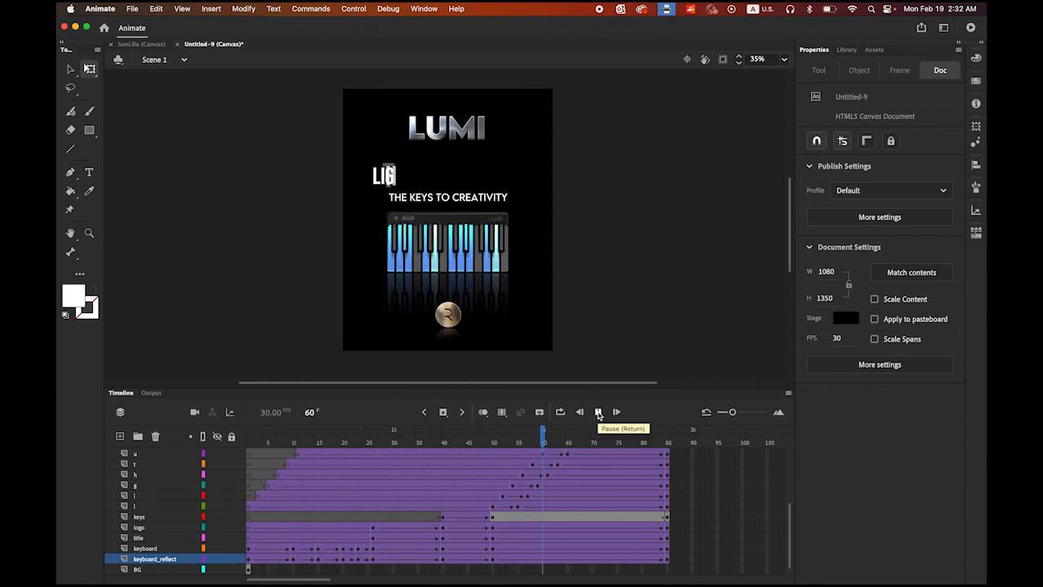
left_click(599, 413)
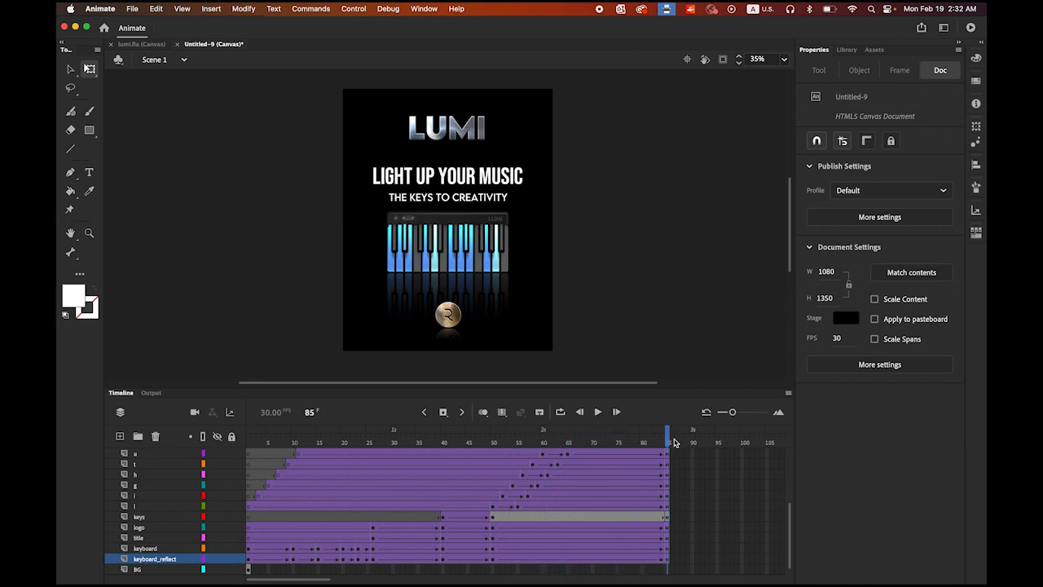
- Copy the LIGHT UP YOUR MUSIC letters at frame 85 and paste them in place into a frame 85 keyframe on a new layer above c
scroll(789, 513, "up", 5)
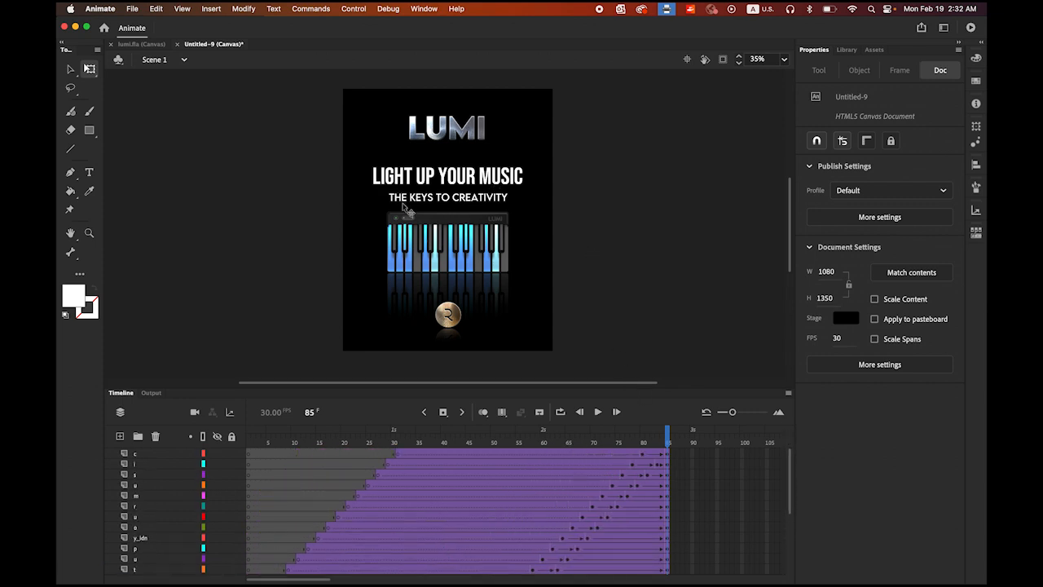
left_click_drag(316, 165, 552, 187)
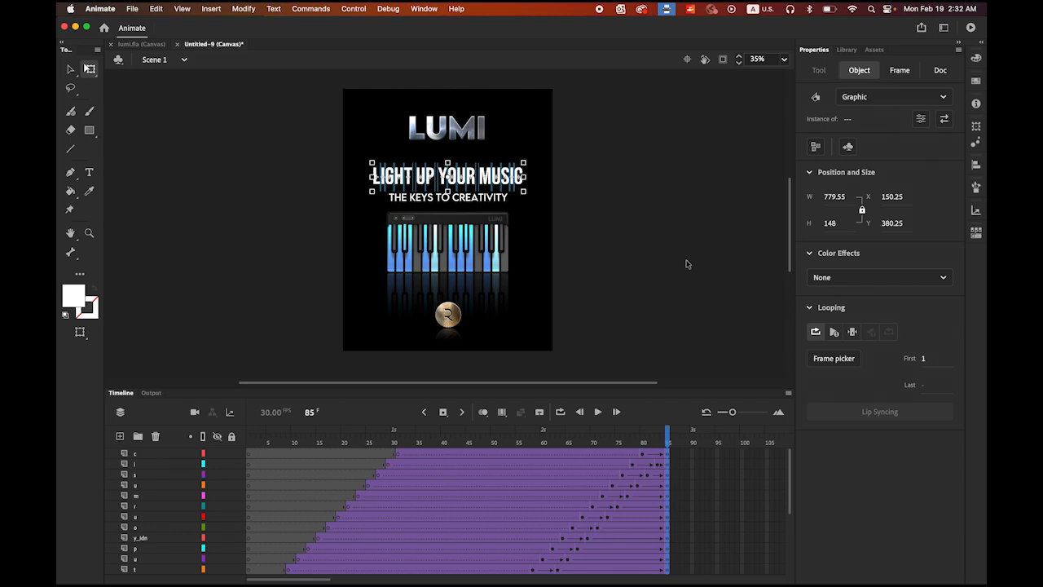
left_click(214, 454)
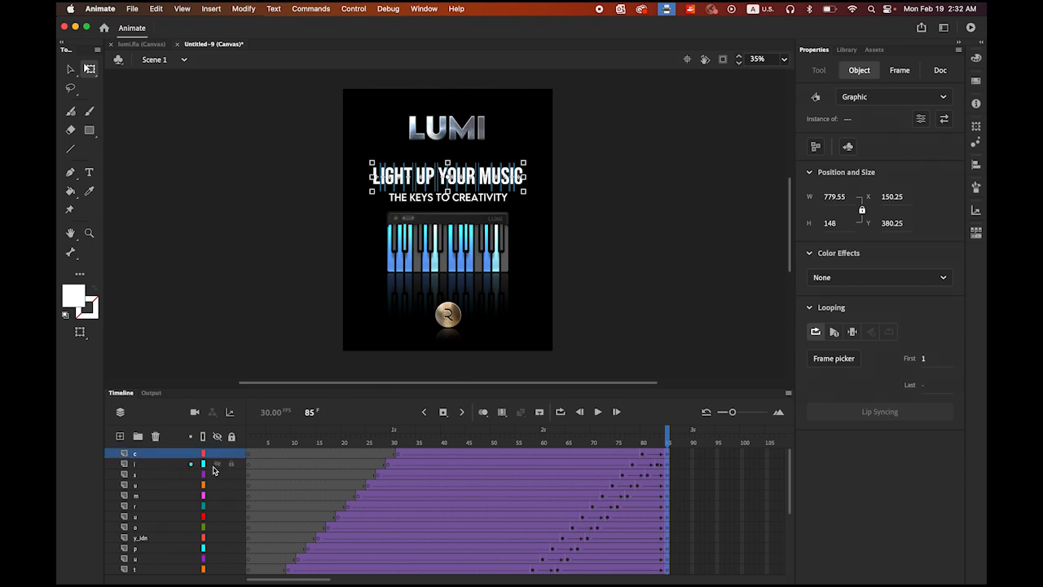
left_click(133, 457)
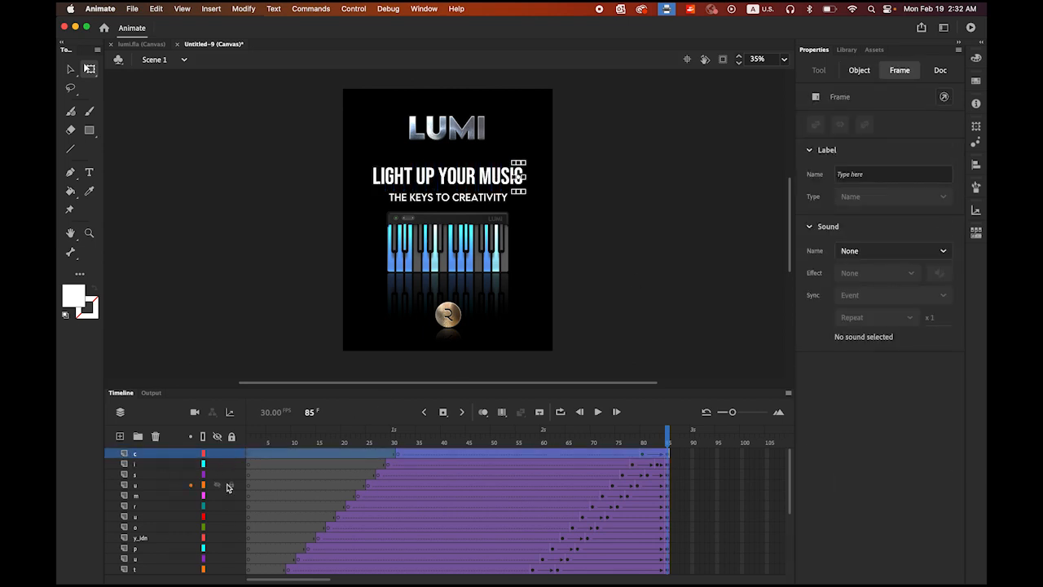
left_click(120, 437)
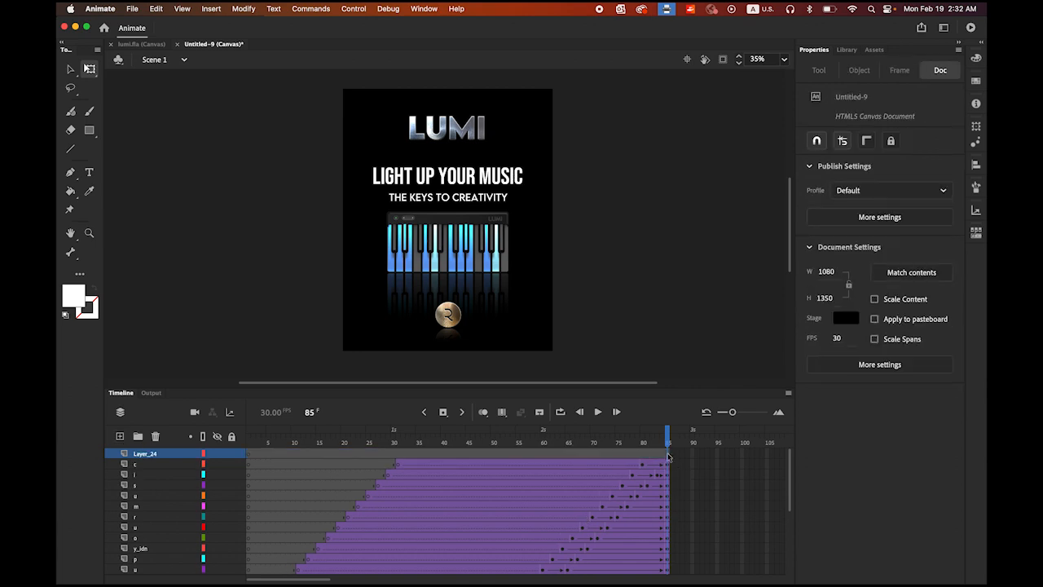
left_click(669, 458)
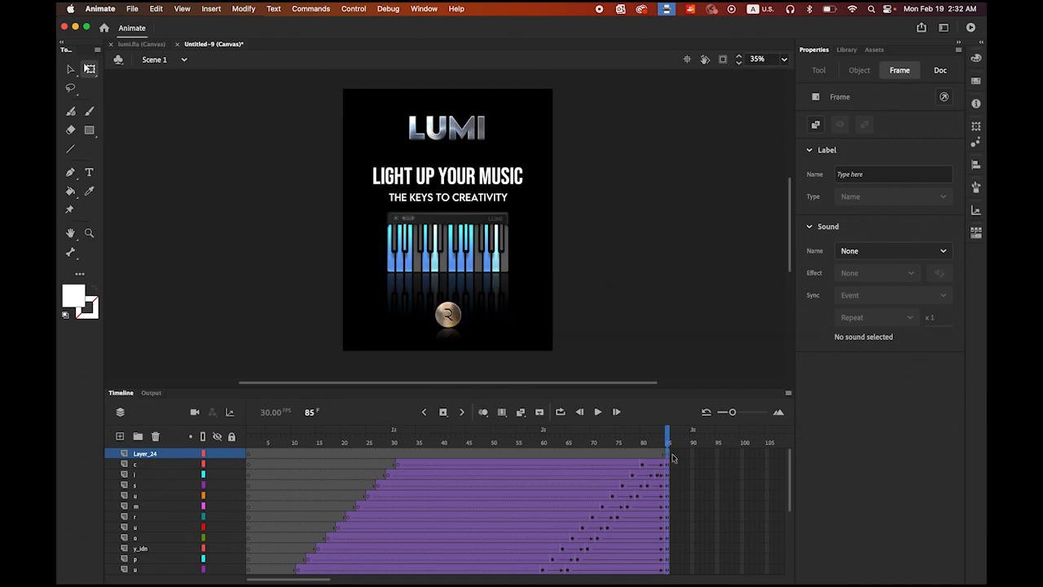
left_click(157, 9)
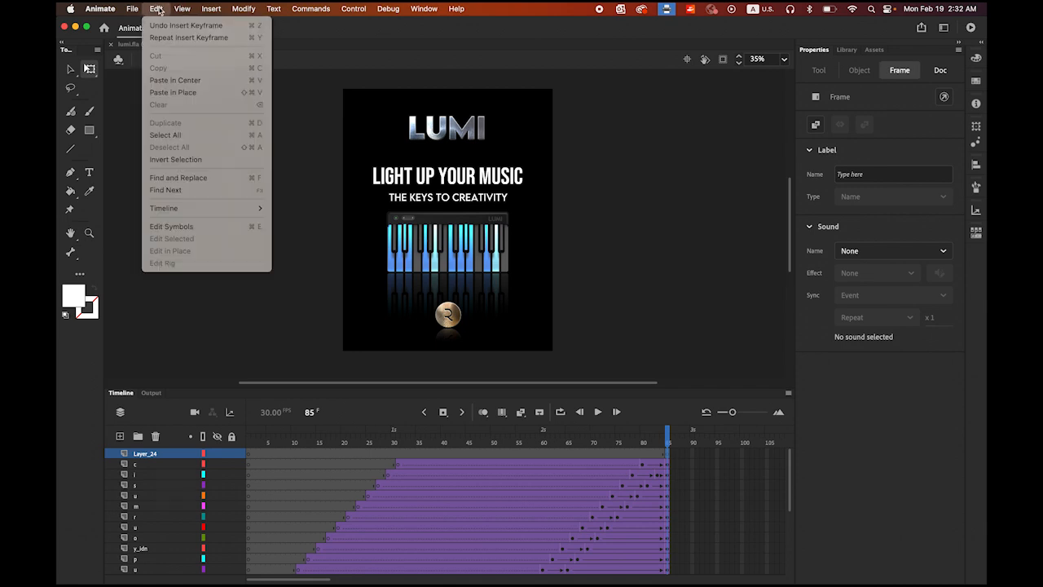
left_click(185, 93)
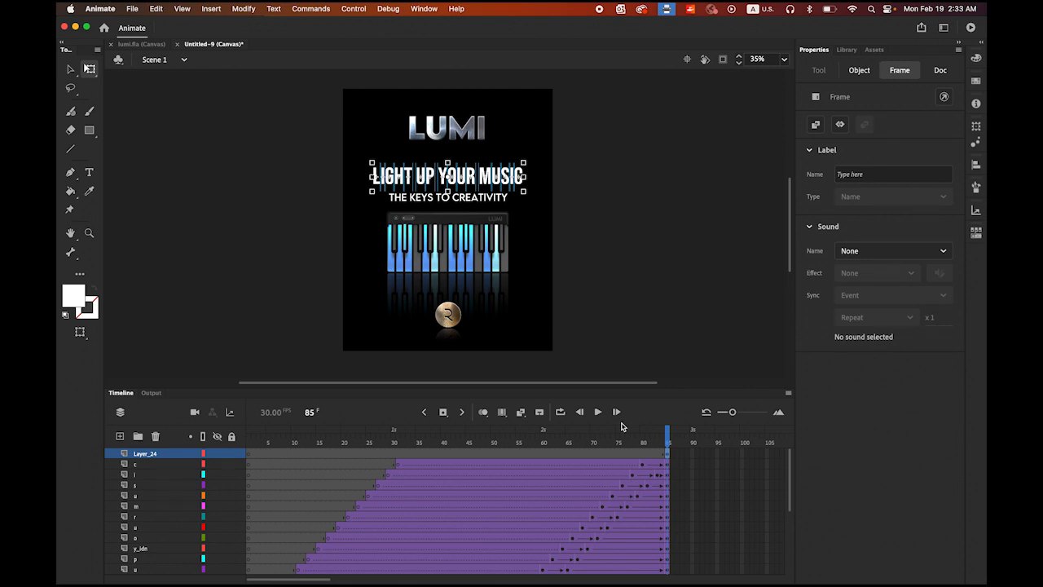
- Break apart the pasted headline letters twice to turn them into plain shapes
left_click(244, 9)
left_click(274, 68)
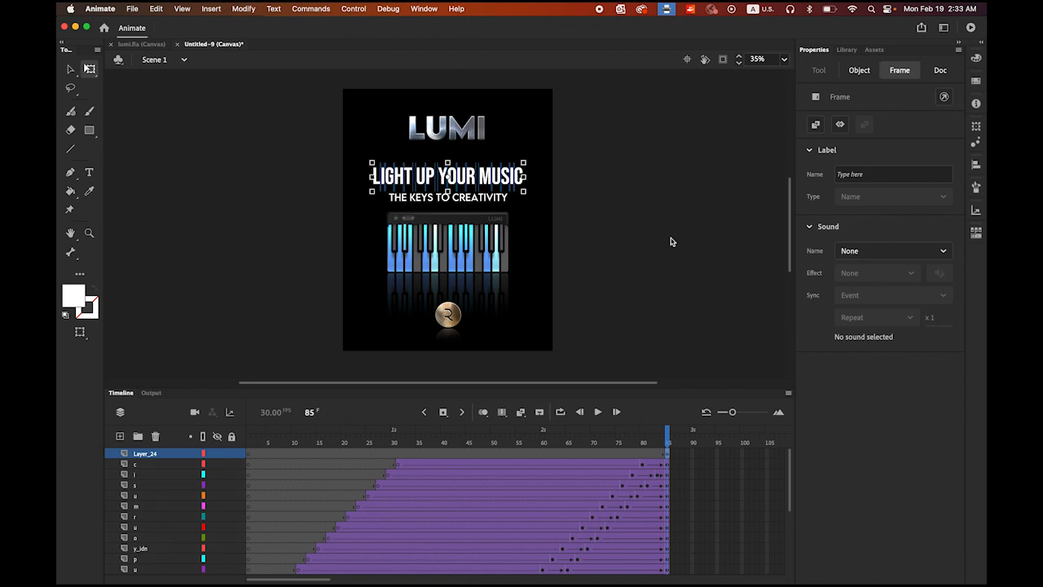
left_click(244, 9)
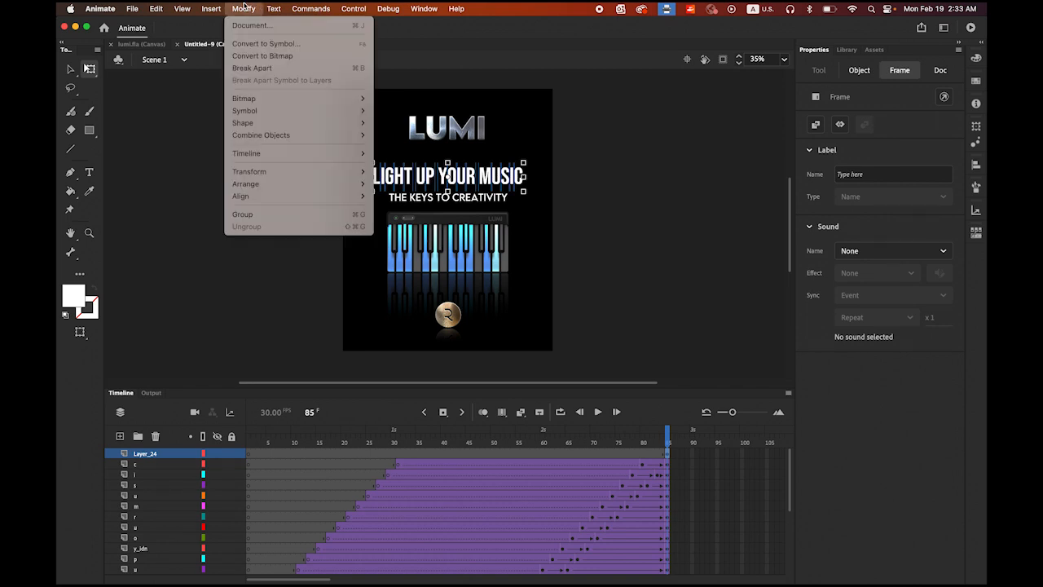
left_click(267, 69)
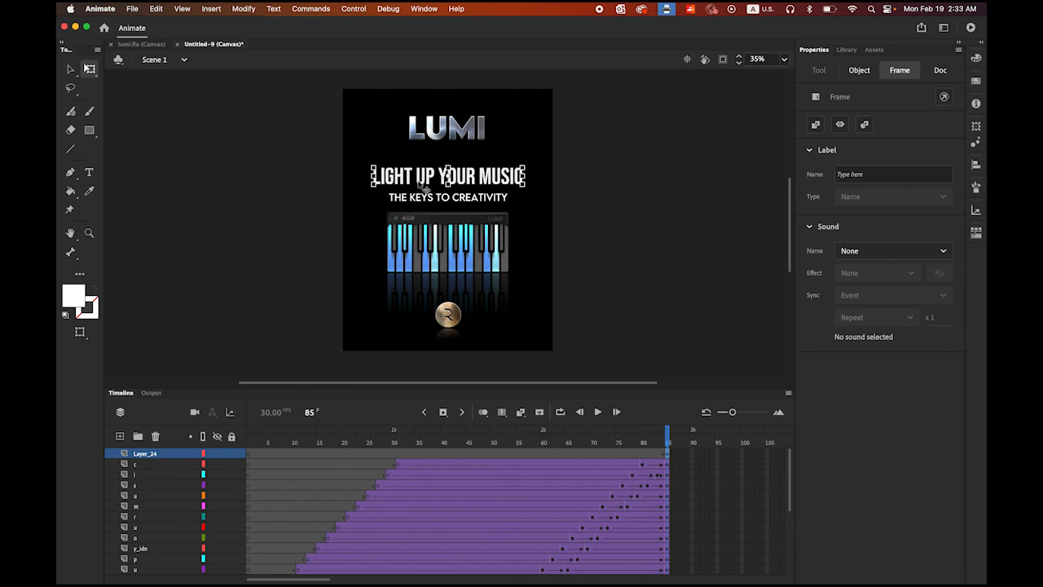
- Insert a keyframe at frame 100 on the pasted headline's layer and create a classic tween from frame 85 to it
left_click(743, 457)
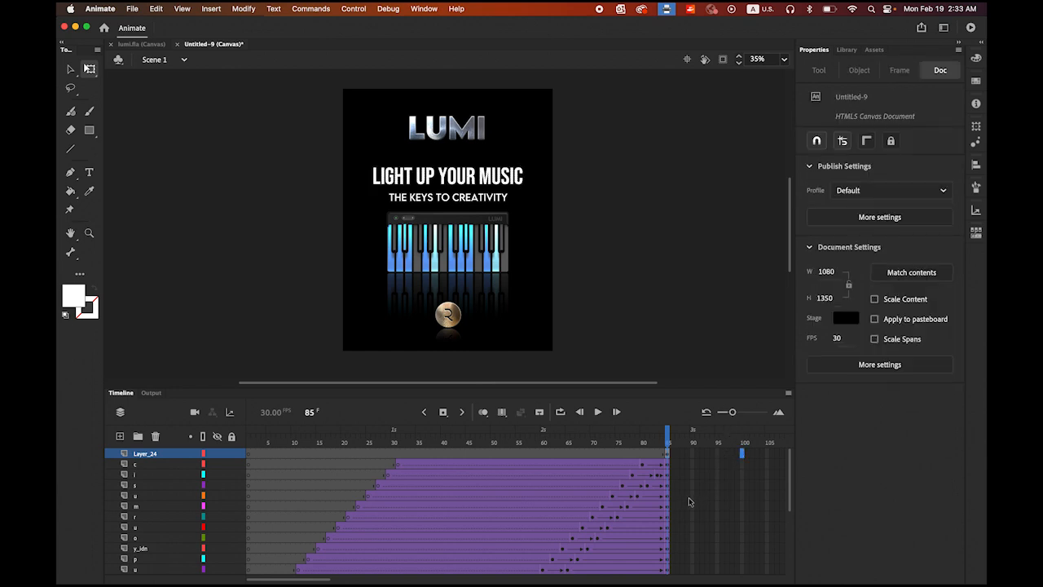
left_click(444, 412)
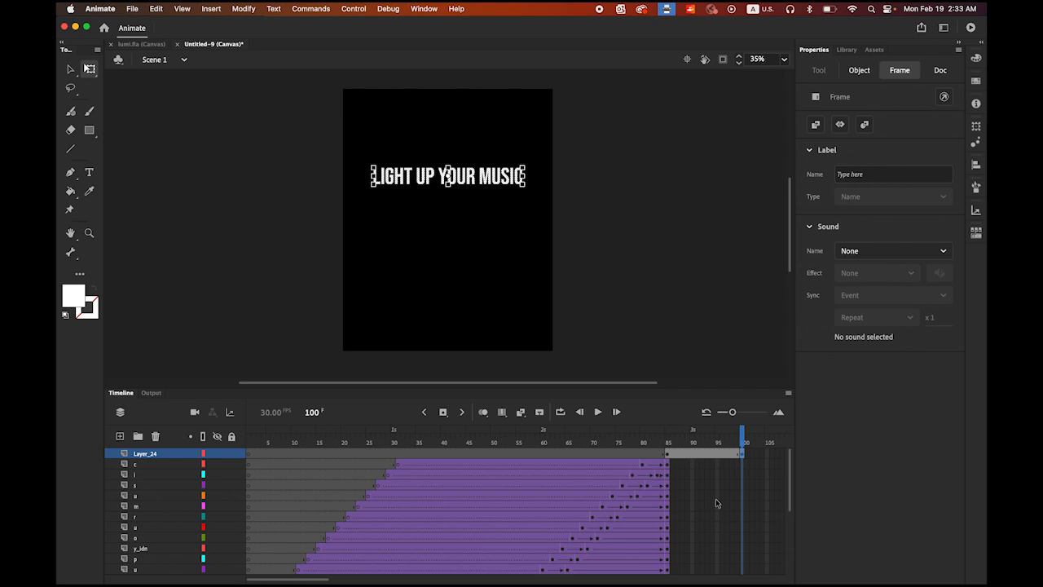
right_click(701, 455)
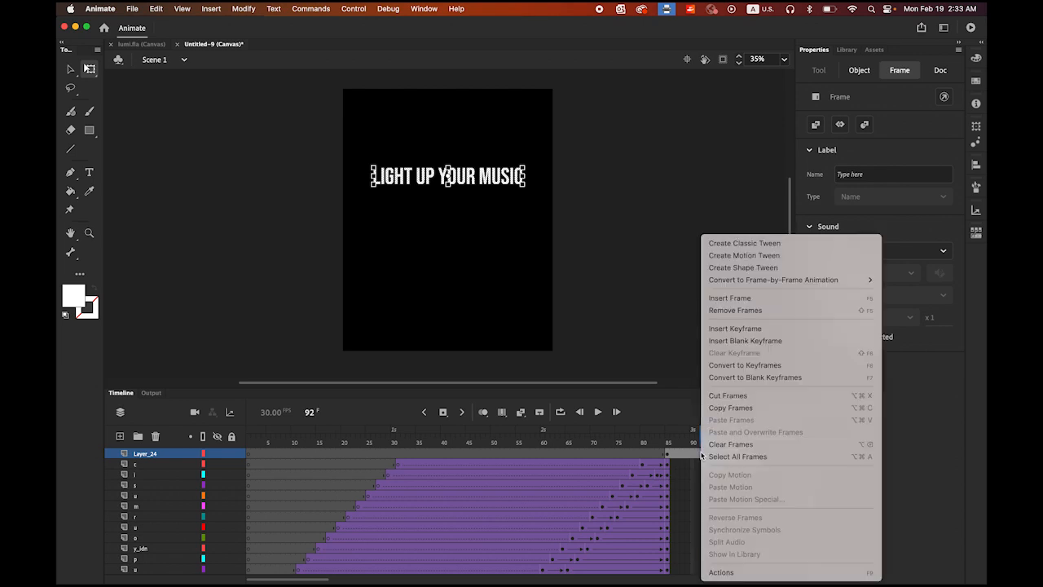
left_click(764, 244)
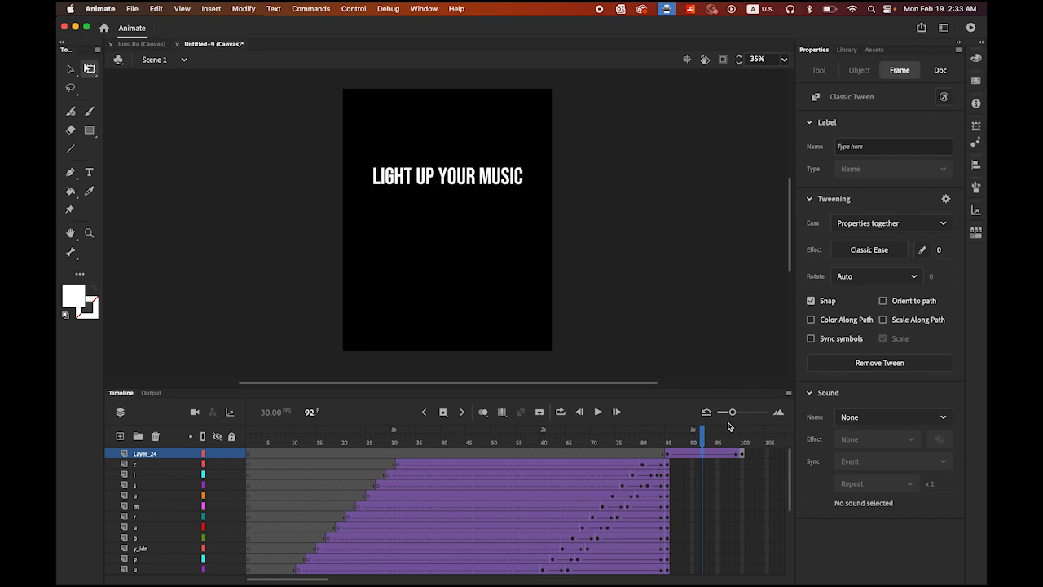
- Fade out the headline by applying an Alpha color effect of 0% to its instance at frame 100
left_click_drag(701, 436, 744, 459)
left_click(743, 455)
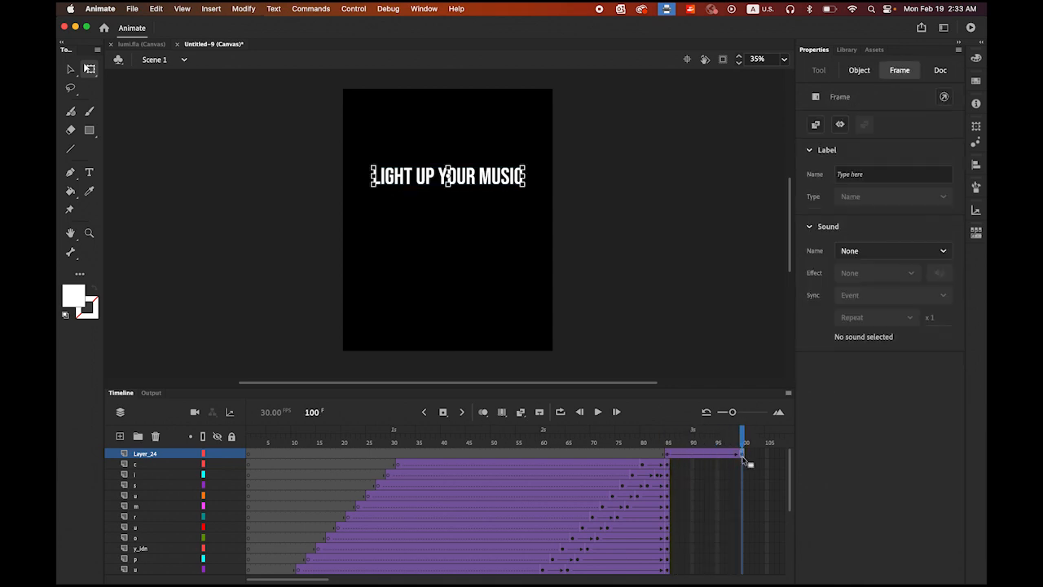
left_click(481, 182)
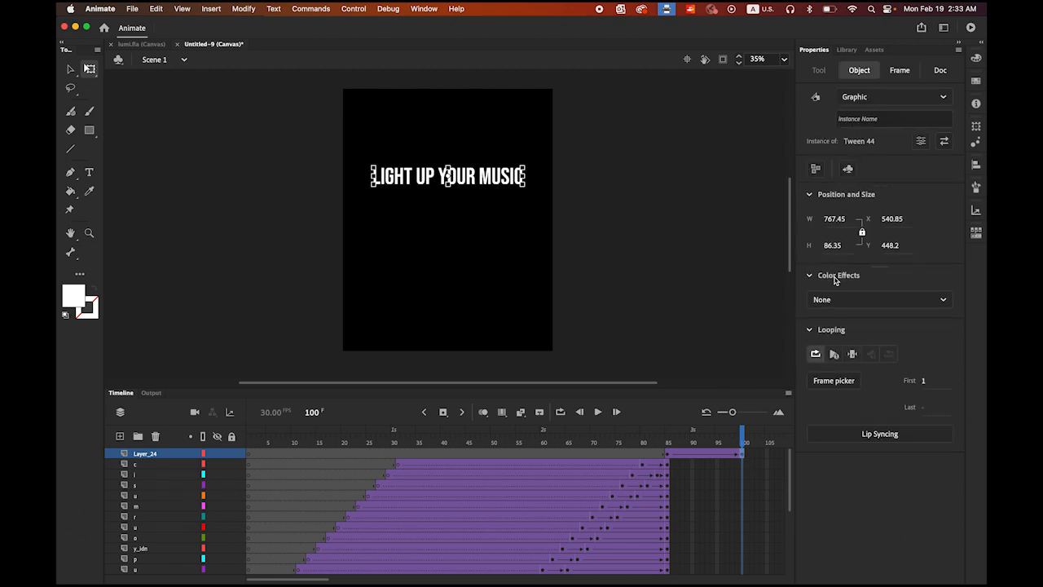
left_click(945, 301)
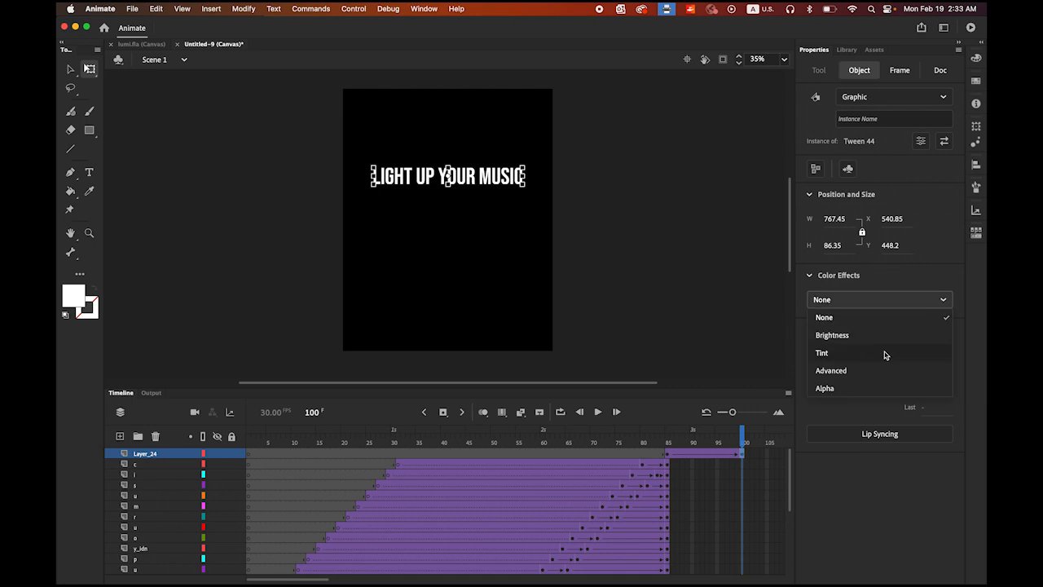
left_click(882, 390)
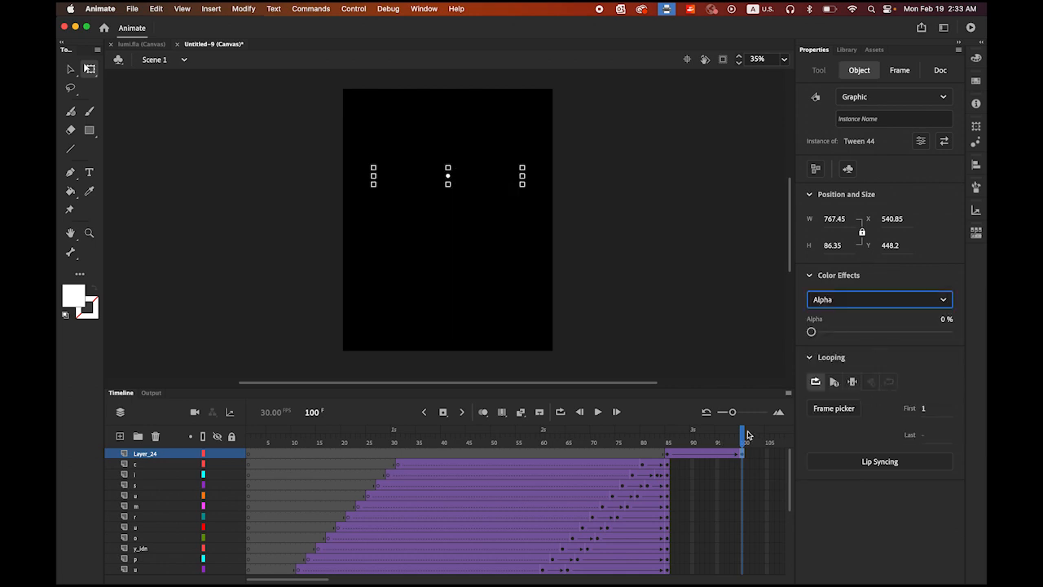
mouse_move(743, 436)
left_mouse_down()
mouse_move(670, 435)
mouse_move(744, 450)
mouse_move(670, 450)
mouse_move(728, 455)
mouse_move(742, 444)
mouse_move(675, 438)
mouse_move(746, 448)
left_mouse_up()
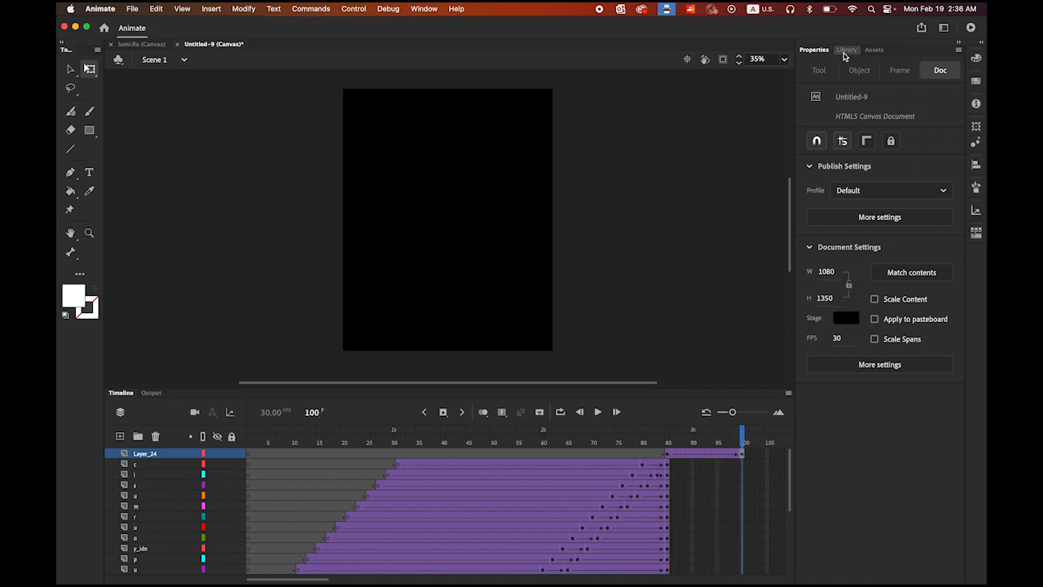
- Create a new movie clip symbol named rainbow
left_click(847, 50)
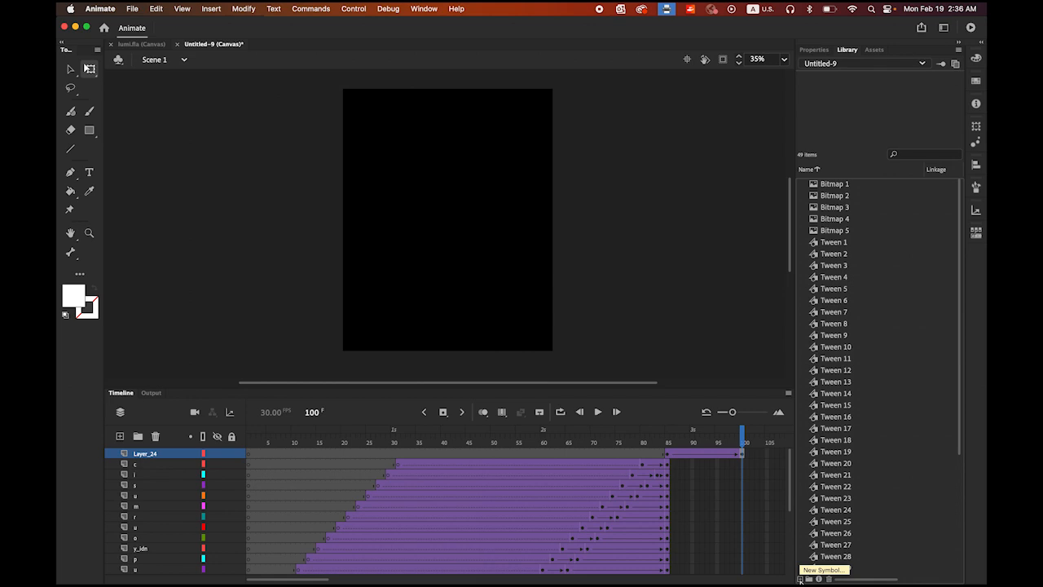
left_click(251, 9)
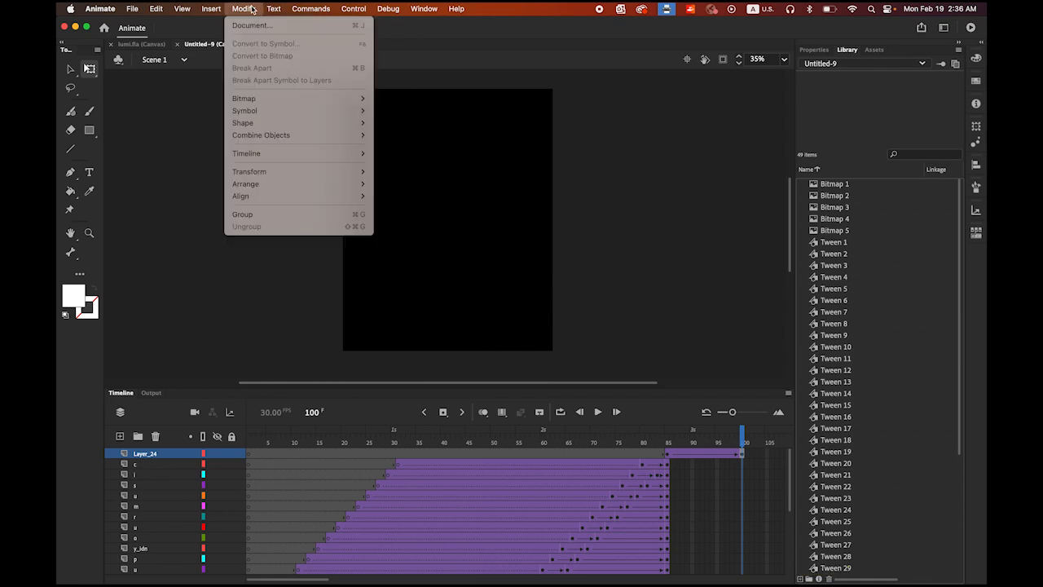
mouse_move(219, 8)
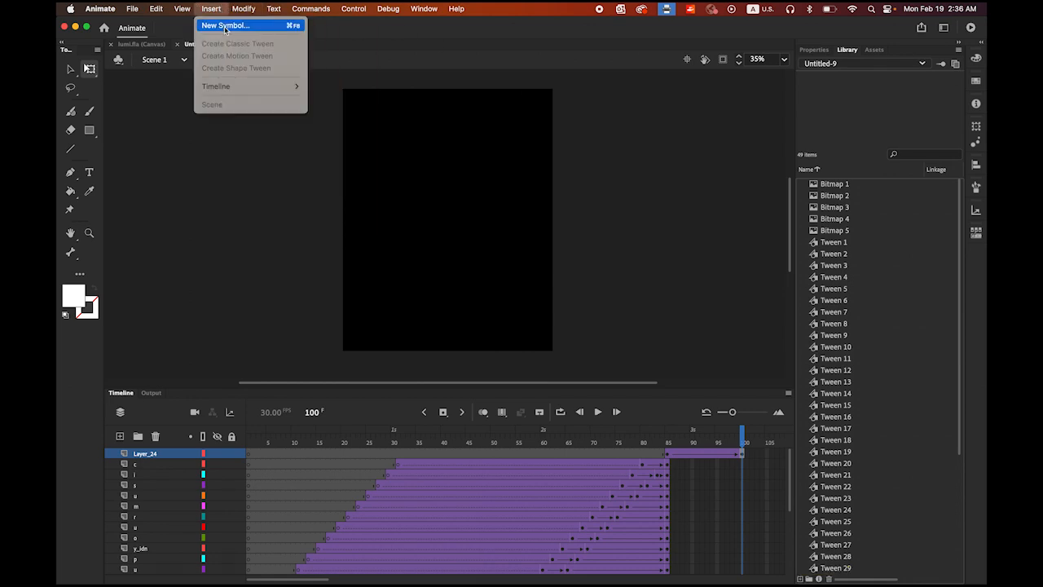
left_click(225, 26)
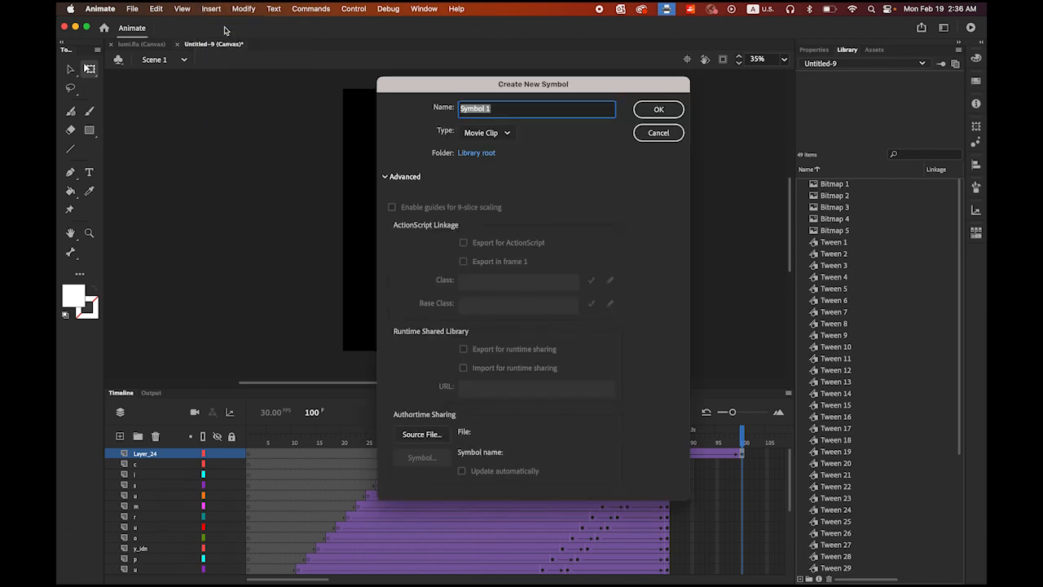
left_click(496, 108)
left_click_drag(496, 108, 432, 101)
type("rainbow")
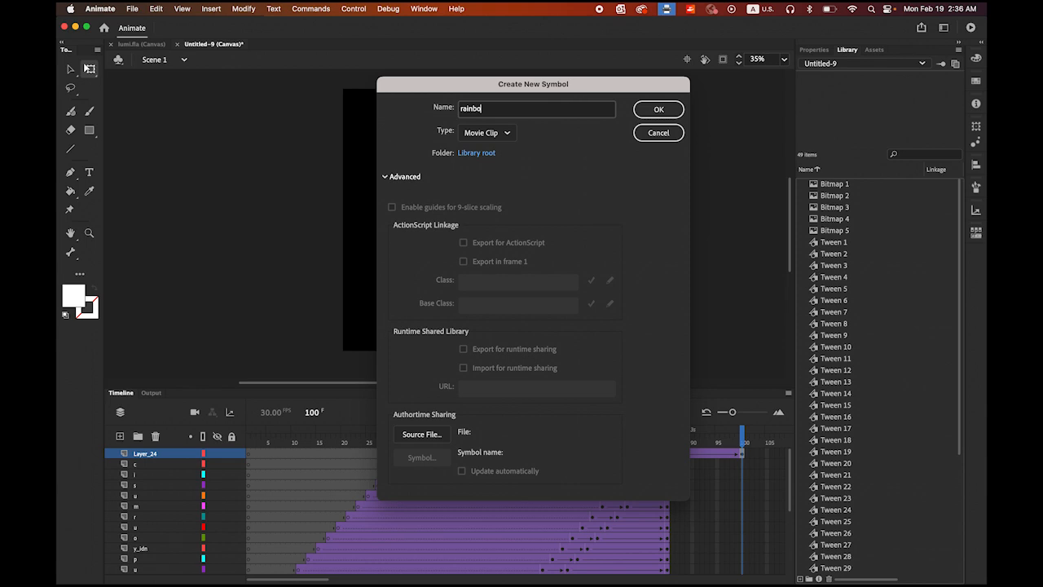
left_click(659, 109)
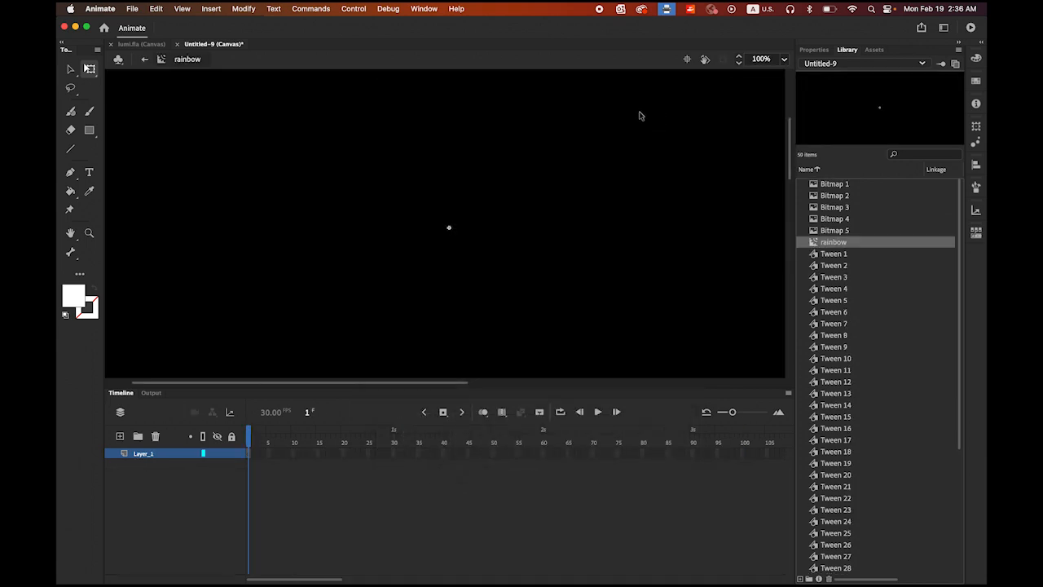
- Draw a long, narrow white rectangle inside the rainbow symbol, starting at its registration point
scroll(526, 214, "right", 3)
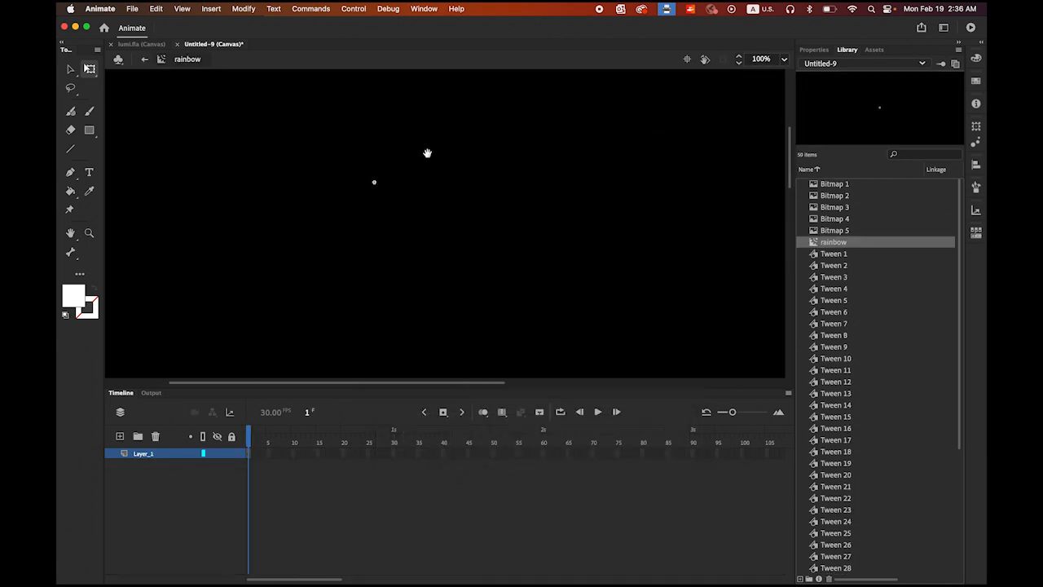
left_click(89, 131)
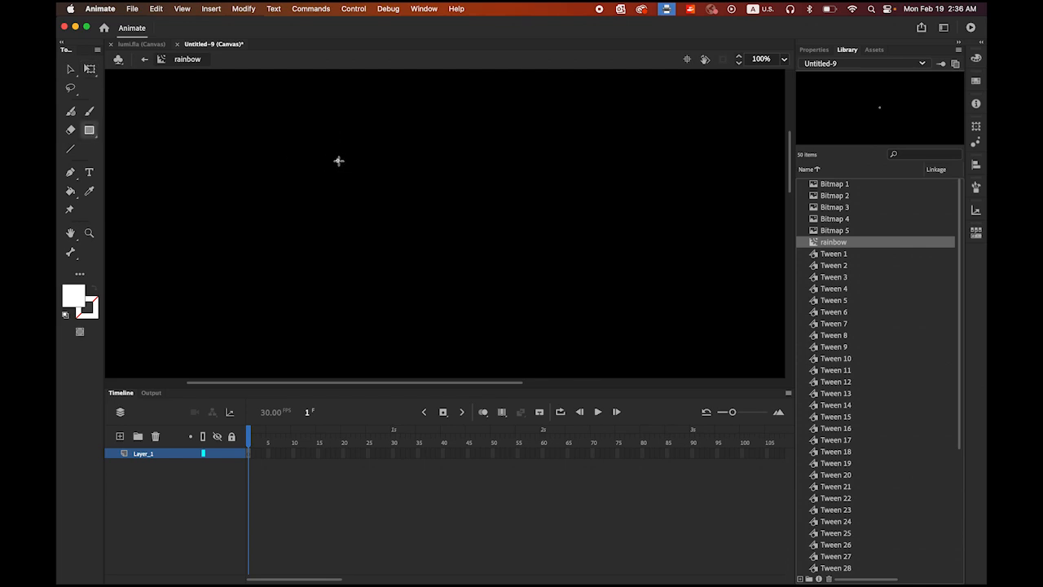
mouse_move(339, 160)
left_mouse_down()
mouse_move(671, 217)
mouse_move(754, 196)
mouse_move(770, 214)
left_mouse_up()
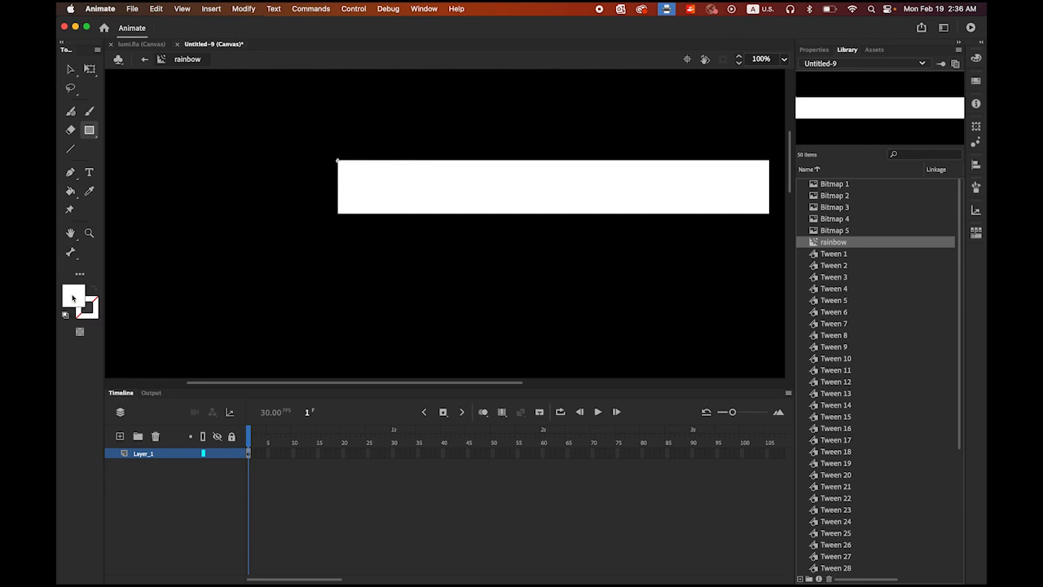
- Fill the rectangle with the default rainbow linear gradient using the Paint Bucket tool
left_click(73, 298)
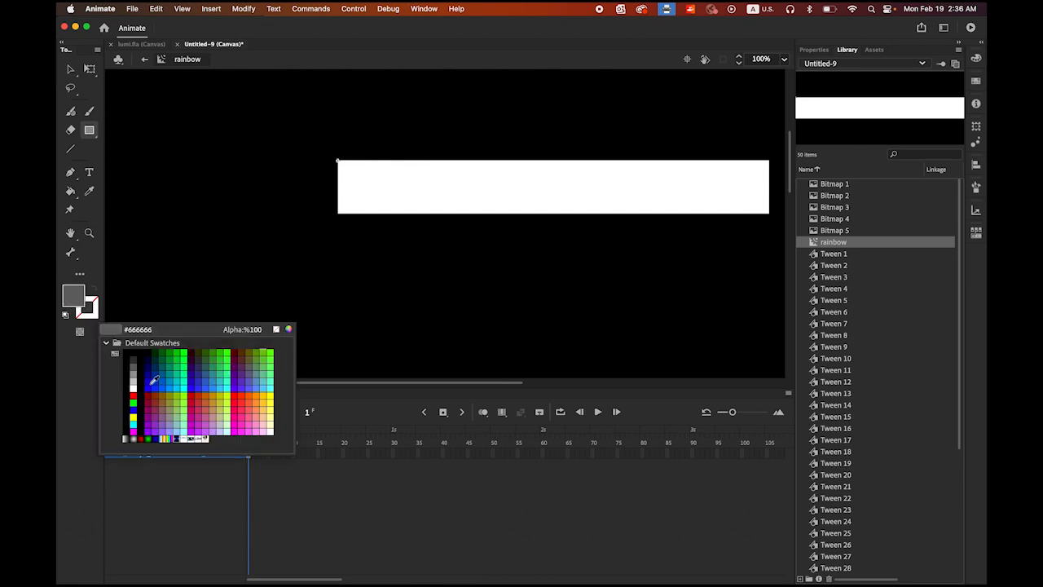
left_click(175, 439)
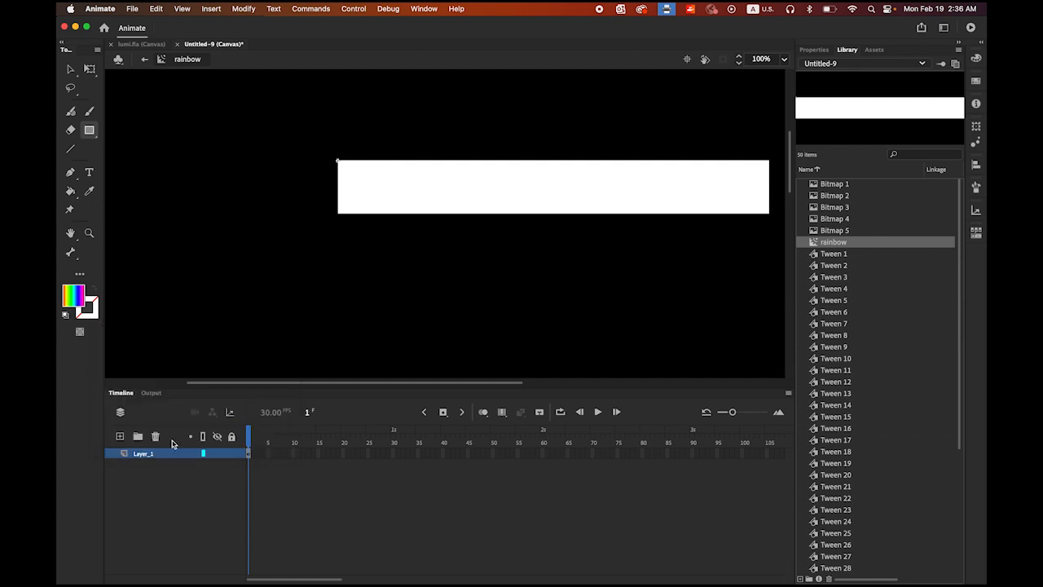
left_click(70, 192)
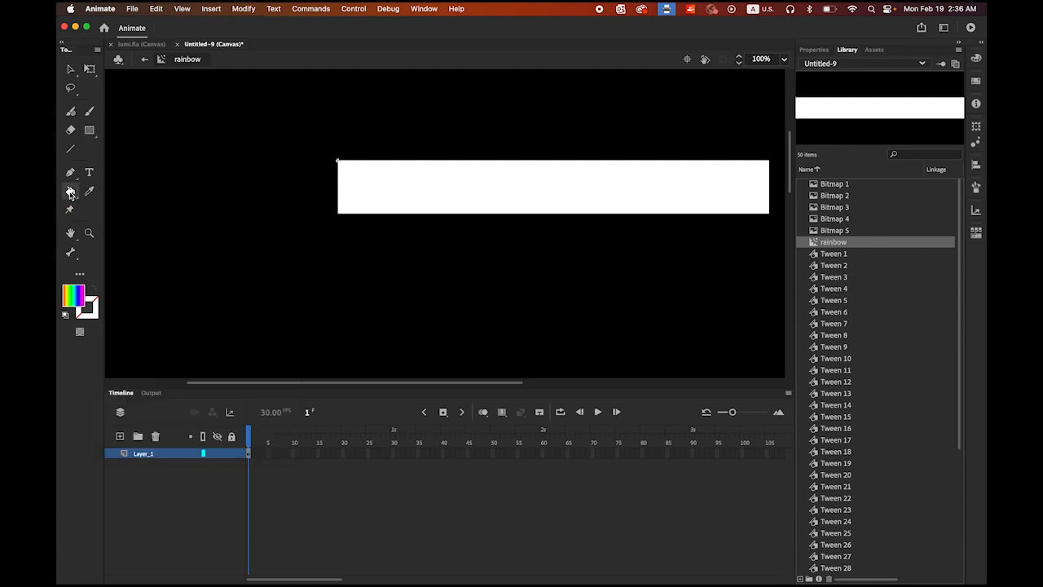
left_click(434, 191)
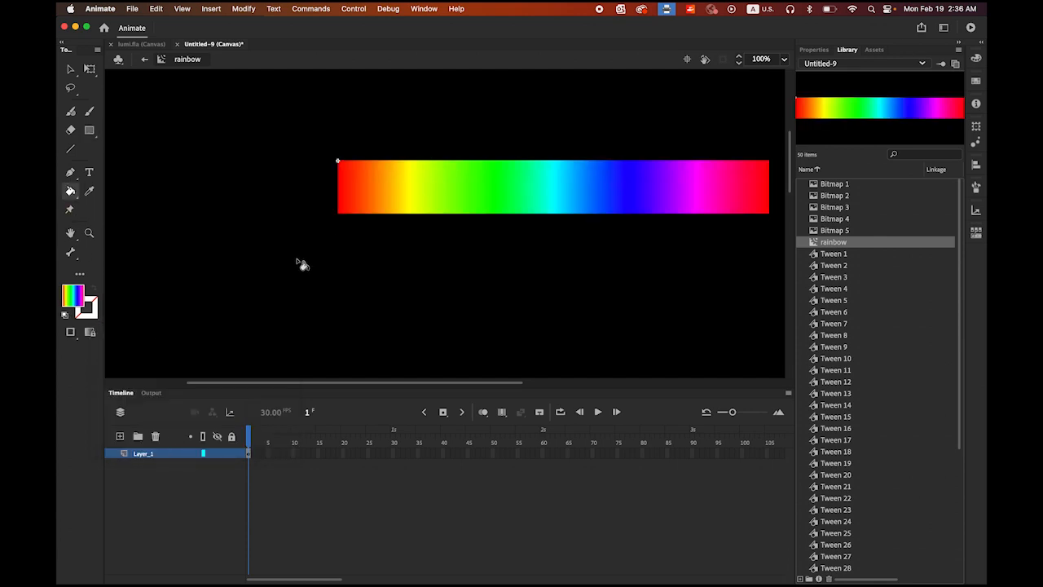
- Insert a keyframe at frame 30 on Layer_1 of the rainbow symbol
left_click(71, 70)
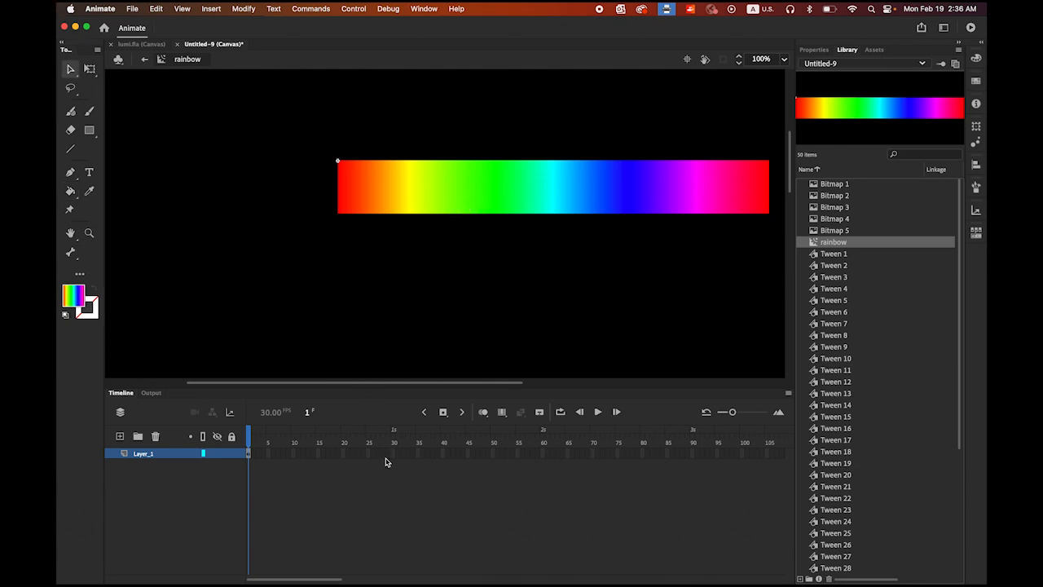
left_click(393, 454)
left_click(444, 412)
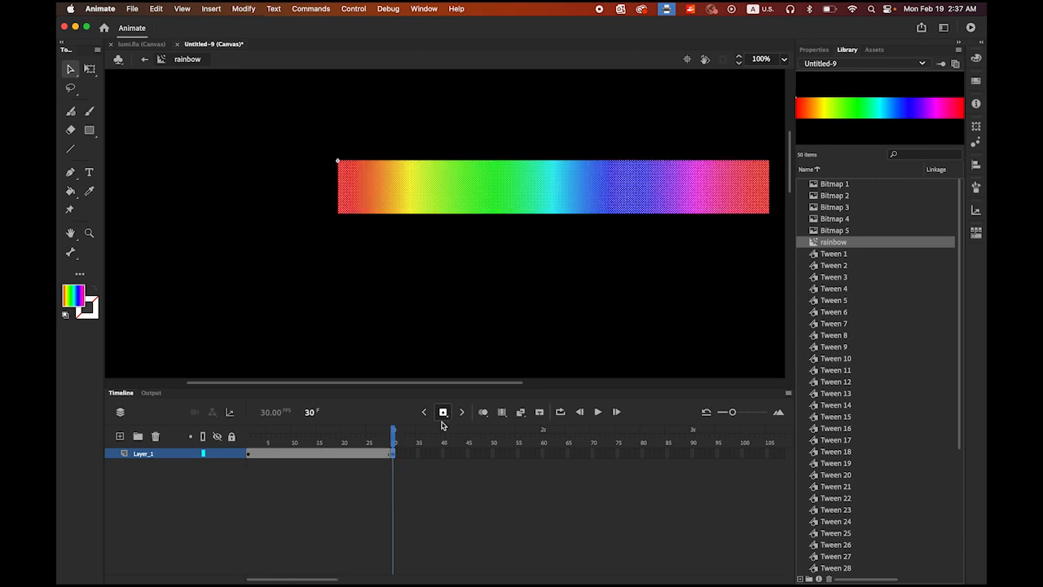
- Add a keyframe at frame 60, and at frame 30 reorder the gradient's colour stops to yellow, red, green, magenta, red, cyan and blue
left_click(545, 454)
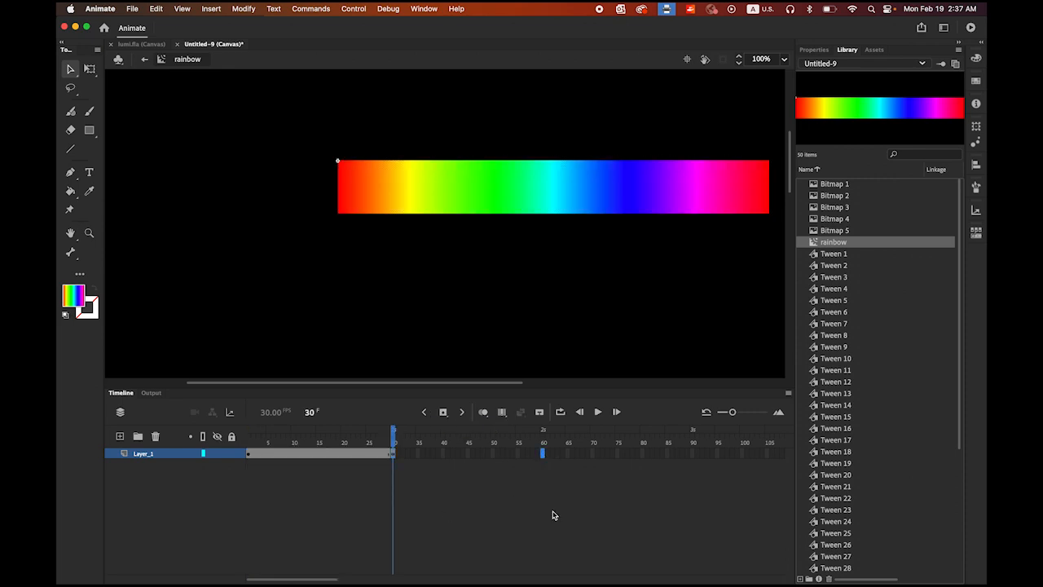
left_click(443, 412)
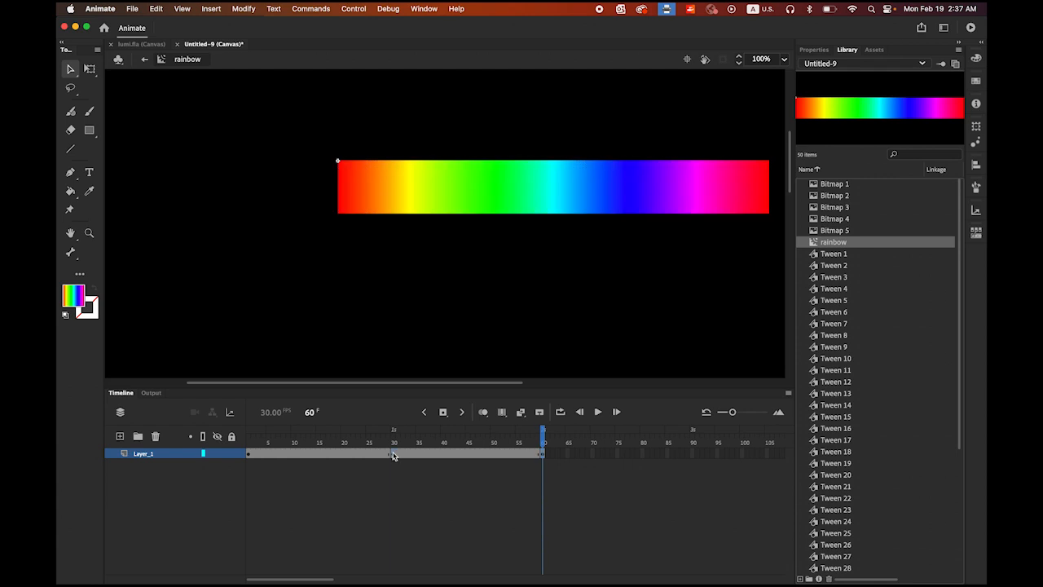
left_click(393, 455)
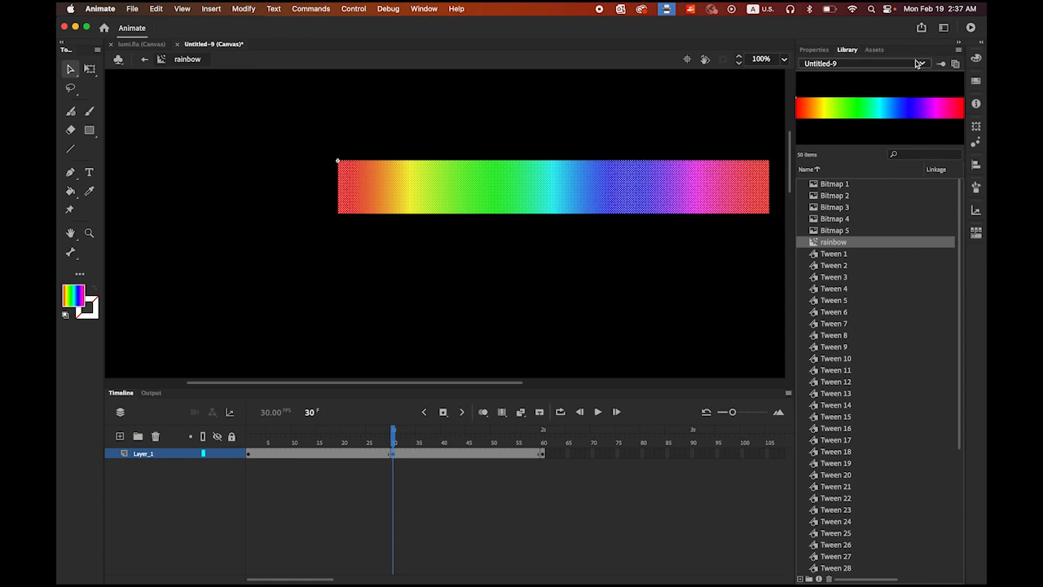
left_click(975, 61)
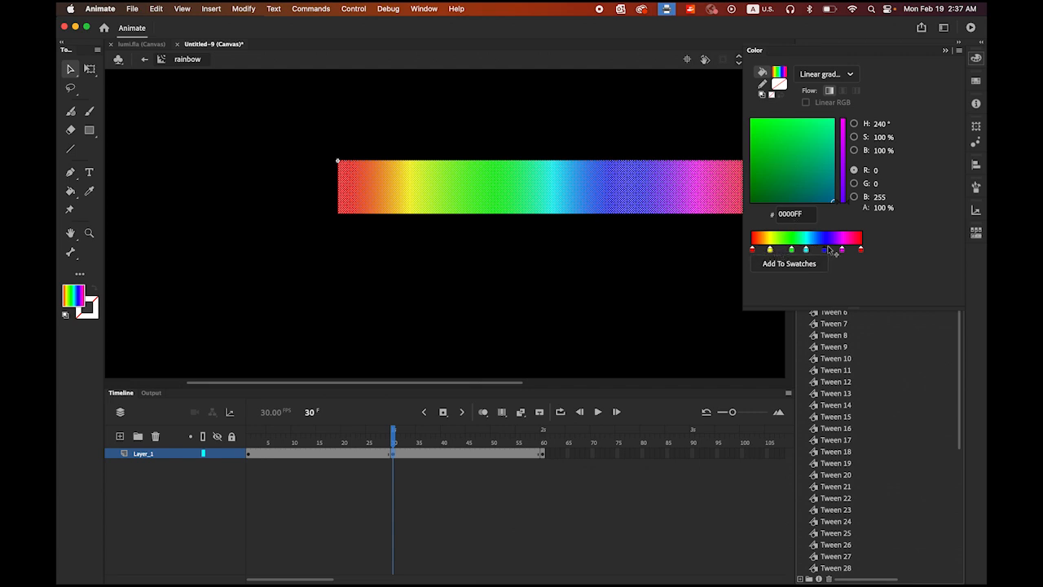
left_click_drag(753, 250, 789, 251)
left_click(754, 250)
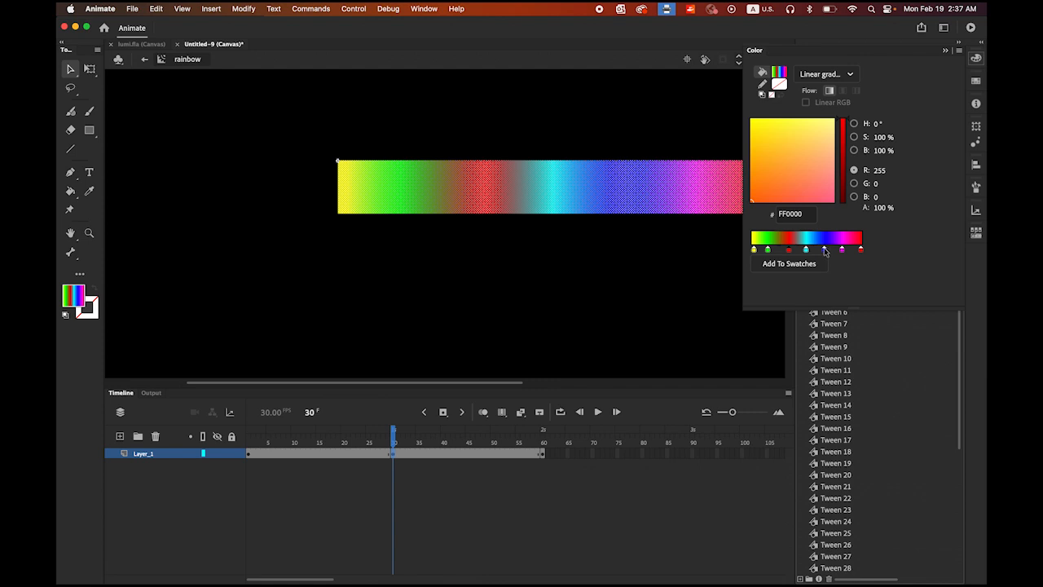
left_click_drag(825, 250, 859, 252)
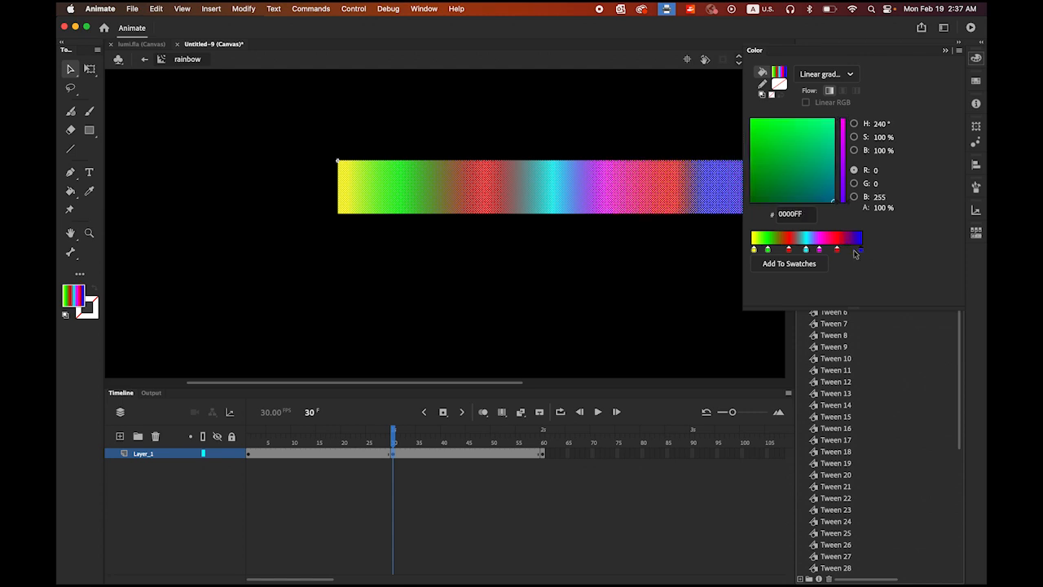
mouse_move(807, 251)
left_mouse_down()
mouse_move(848, 251)
mouse_move(814, 251)
left_mouse_up()
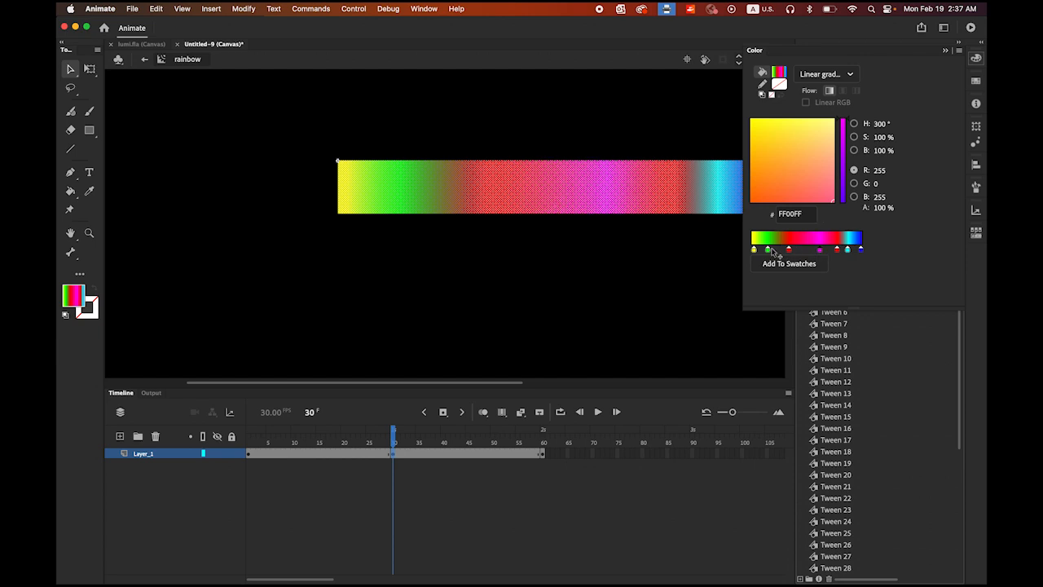
left_click_drag(767, 250, 816, 251)
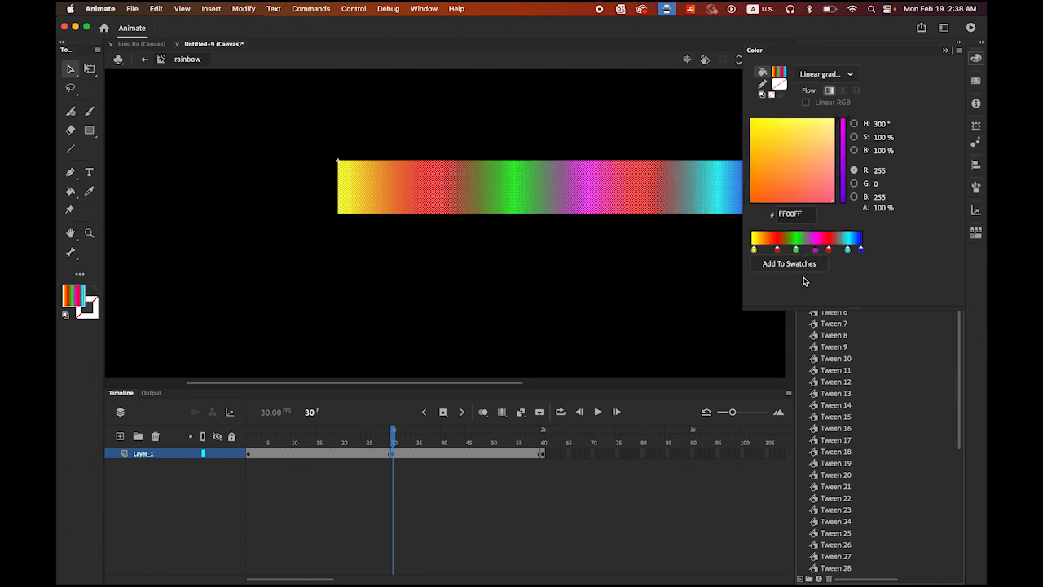
- Create shape tweens between frames 1 and 30 and between frames 30 and 60 of the rainbow symbol
left_click(318, 455)
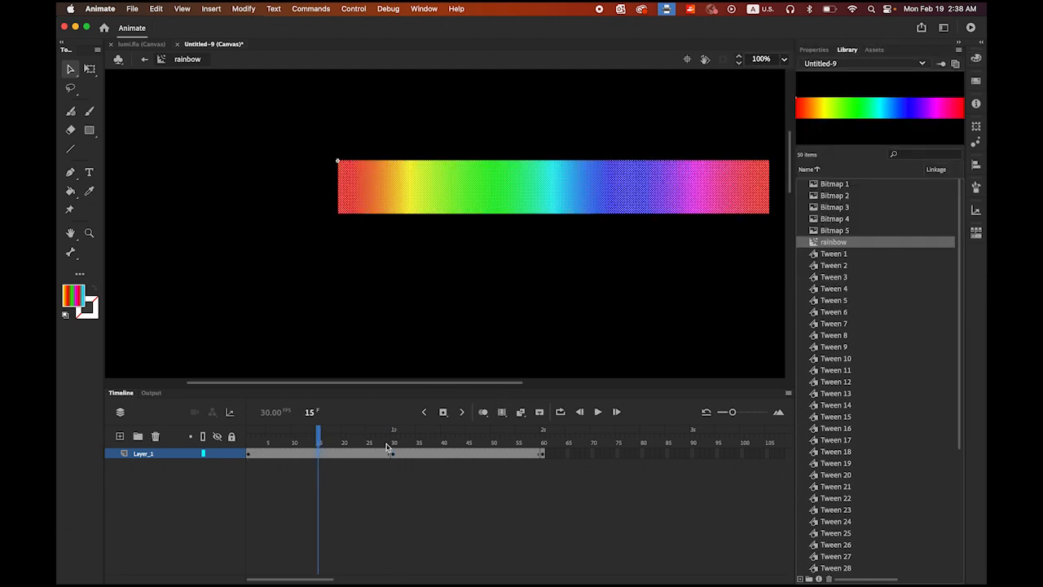
right_click(319, 455)
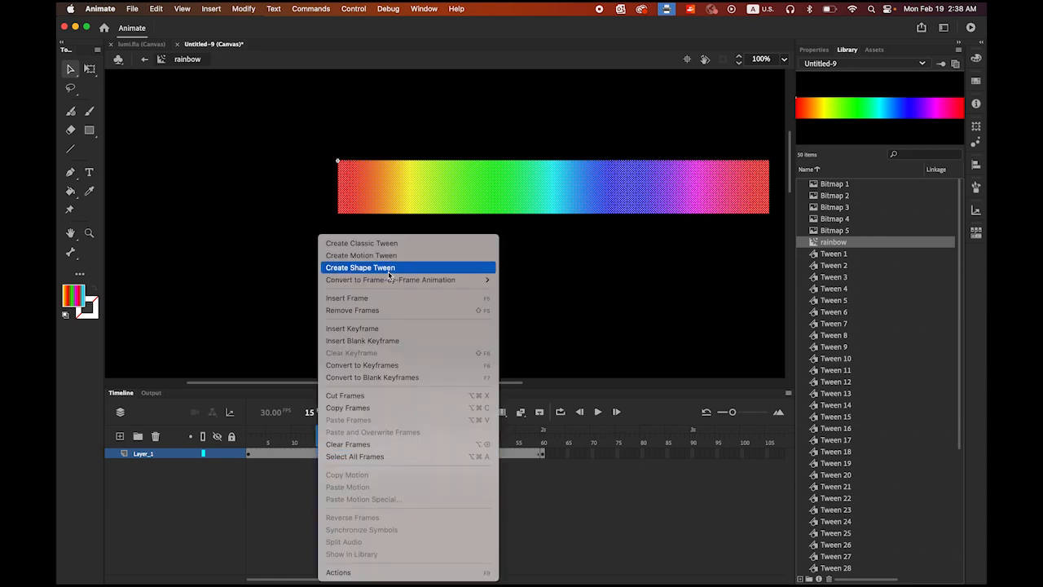
left_click(351, 268)
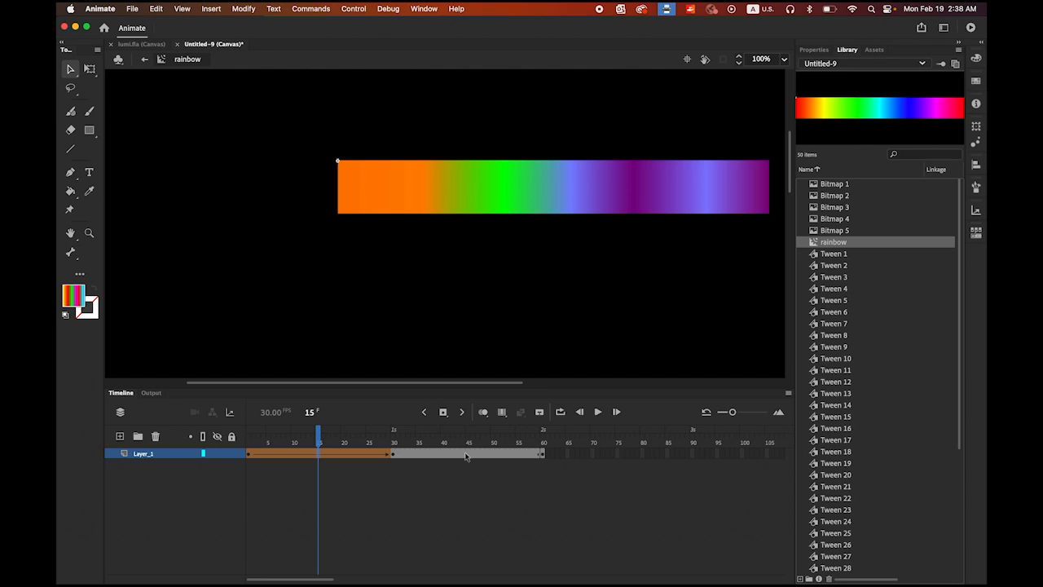
left_click(465, 454)
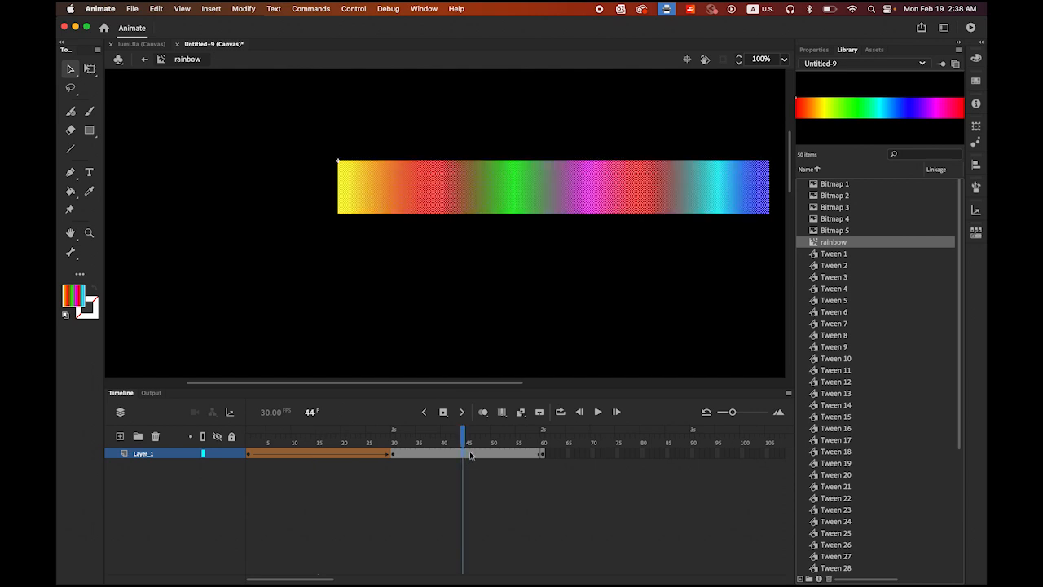
left_click(471, 455)
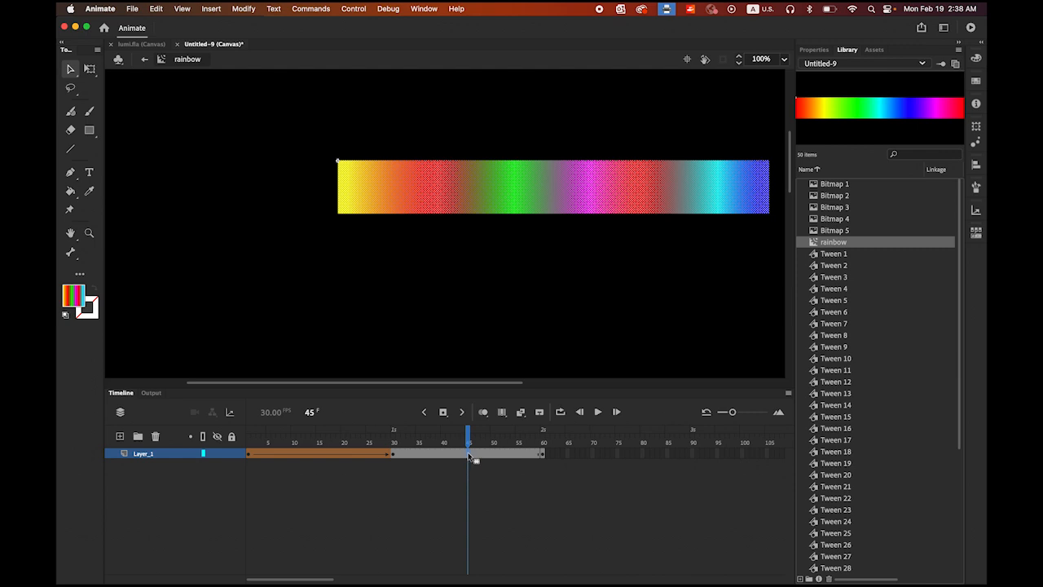
right_click(470, 455)
left_click(510, 267)
- Play back the rainbow symbol's timeline to check the colour-shifting animation
left_click(598, 413)
left_click(598, 412)
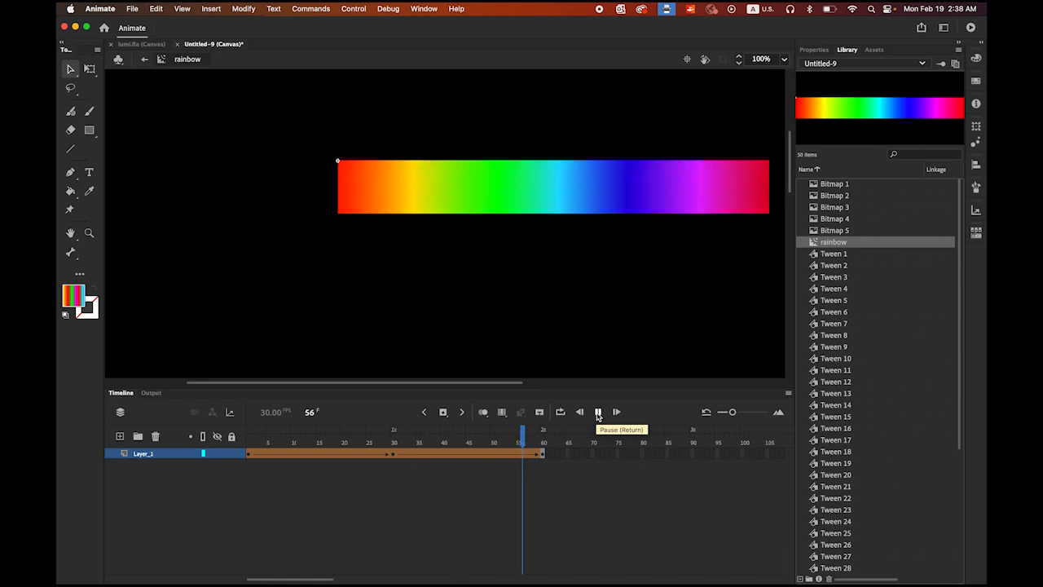
left_click(598, 412)
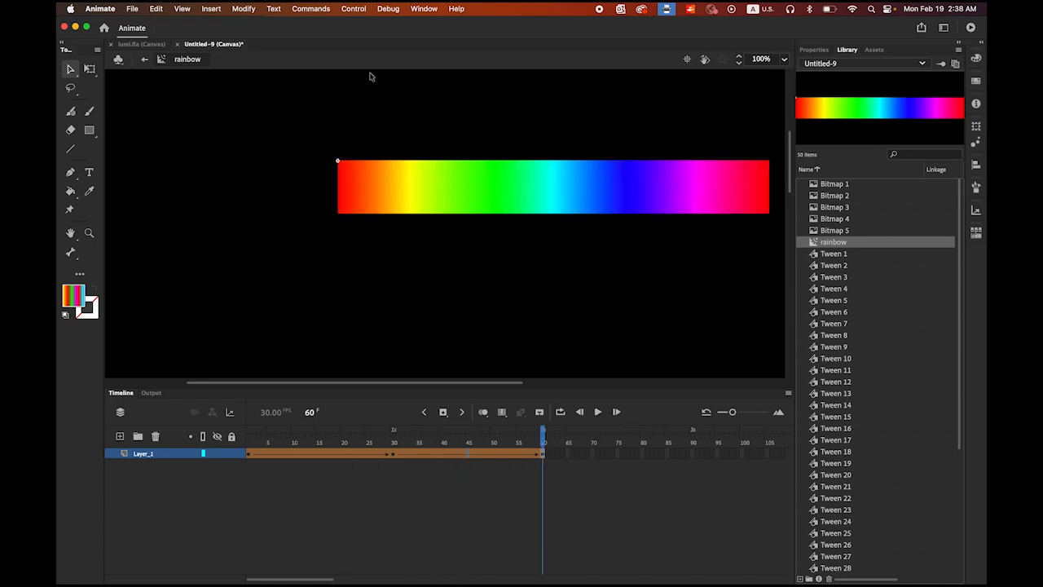
- Create a new movie clip symbol named slogan
left_click(217, 9)
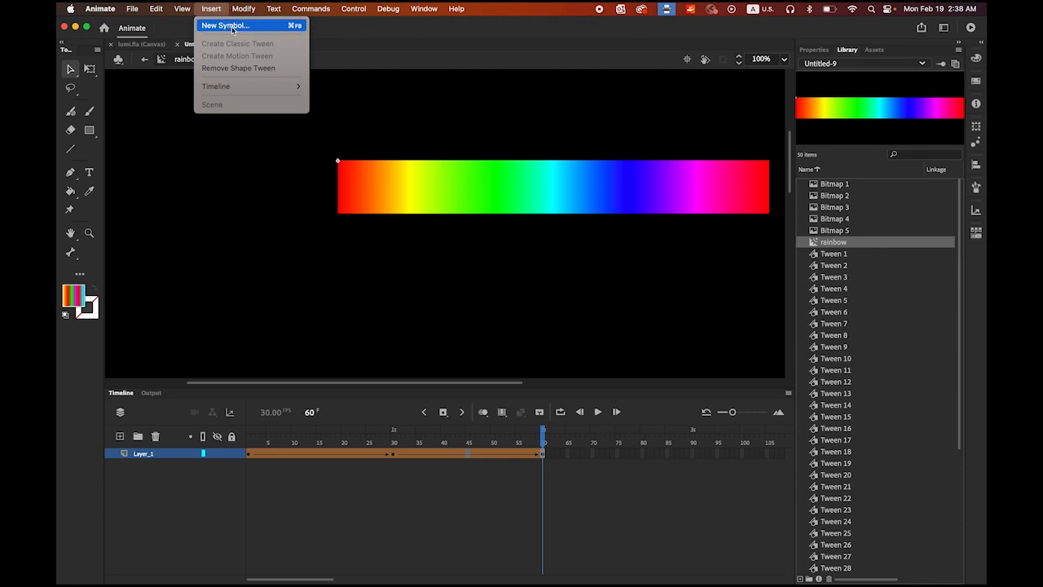
left_click(228, 26)
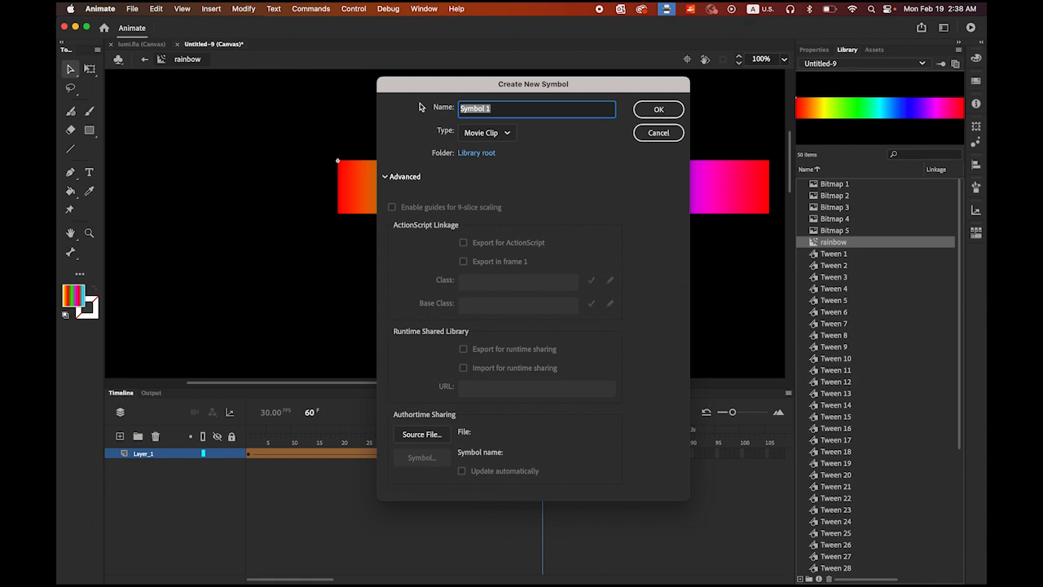
type("slogan")
left_click(664, 113)
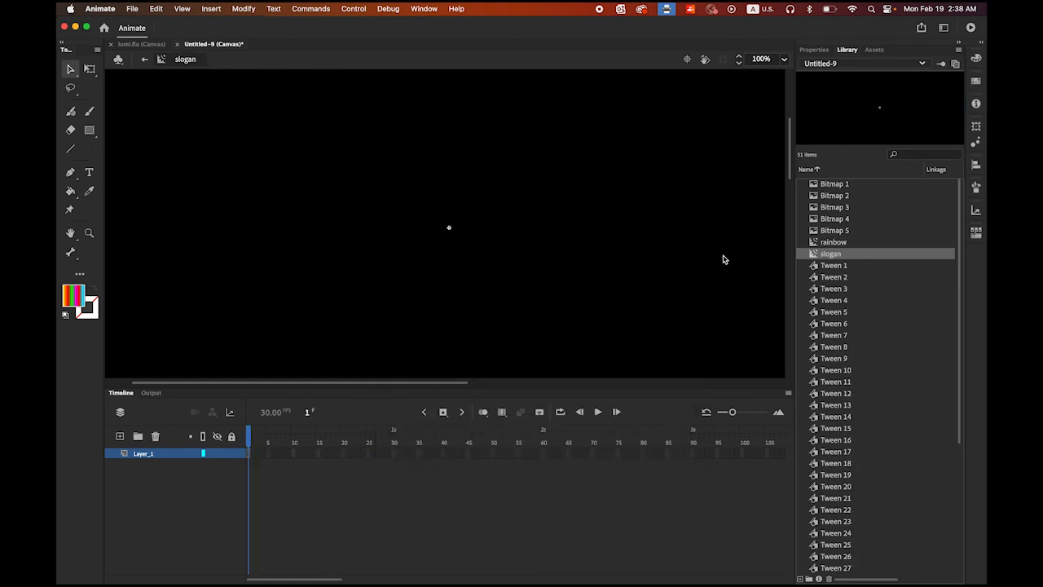
- Paste the LIGHT UP YOUR MUSIC lettering into the slogan symbol and align its top-left corner with the registration point
left_click_drag(547, 281, 442, 212)
key("super+v")
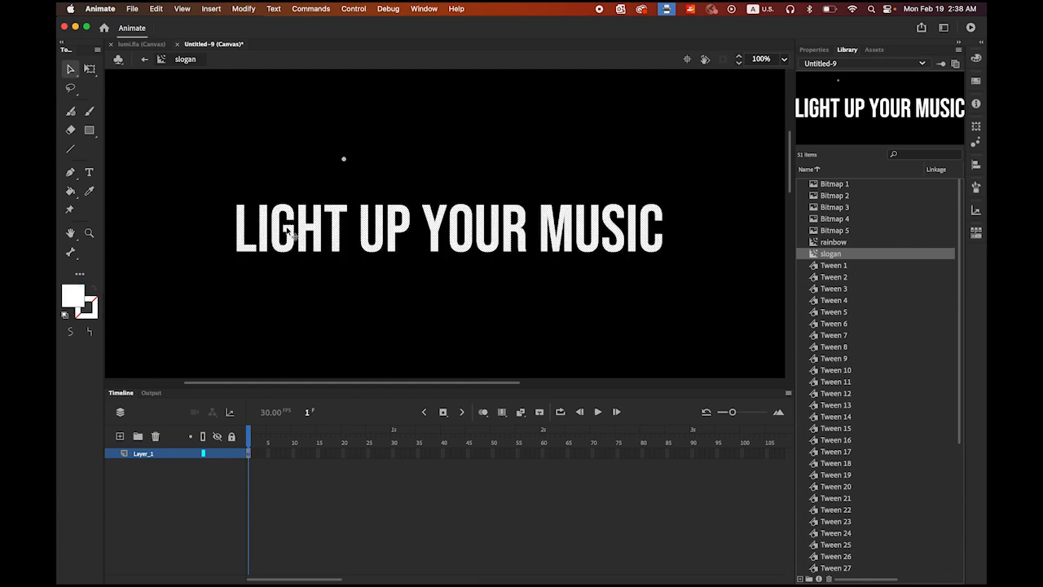
left_click_drag(271, 235, 374, 190)
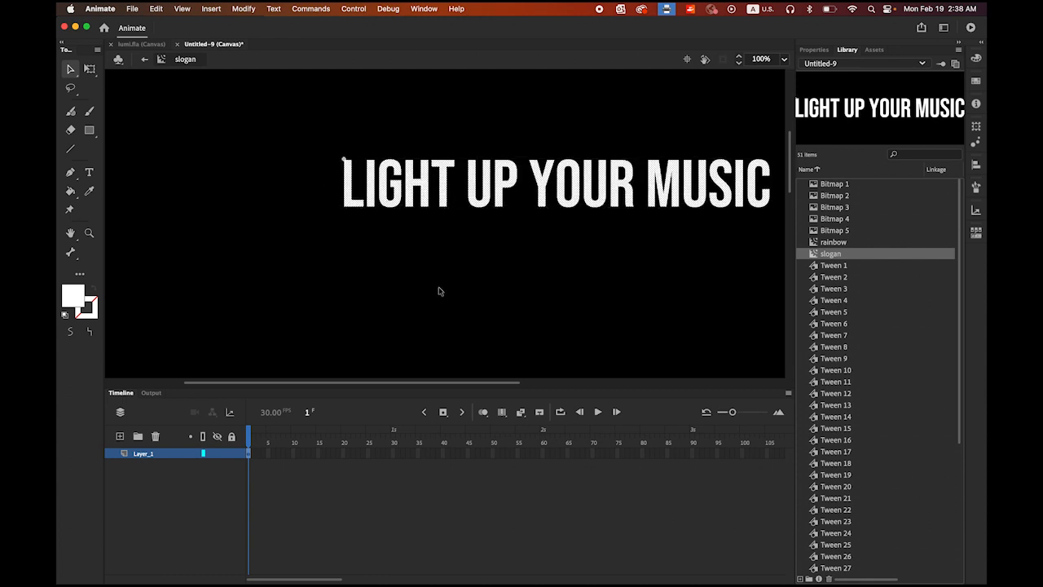
key("space")
left_click_drag(486, 272, 422, 275)
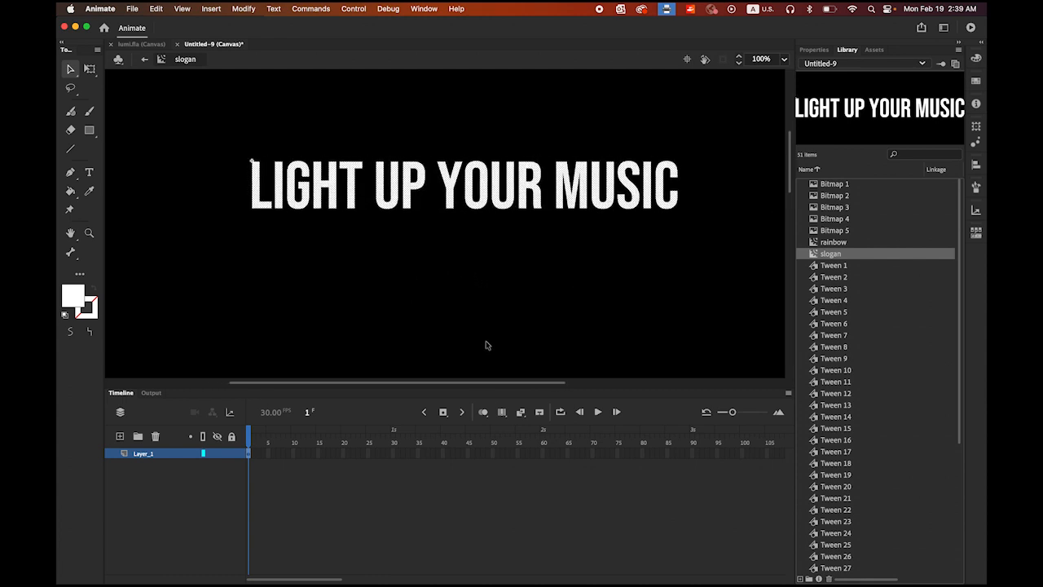
- Add a layer below the lettering in the slogan symbol and place an instance of the rainbow symbol on it
left_click(120, 438)
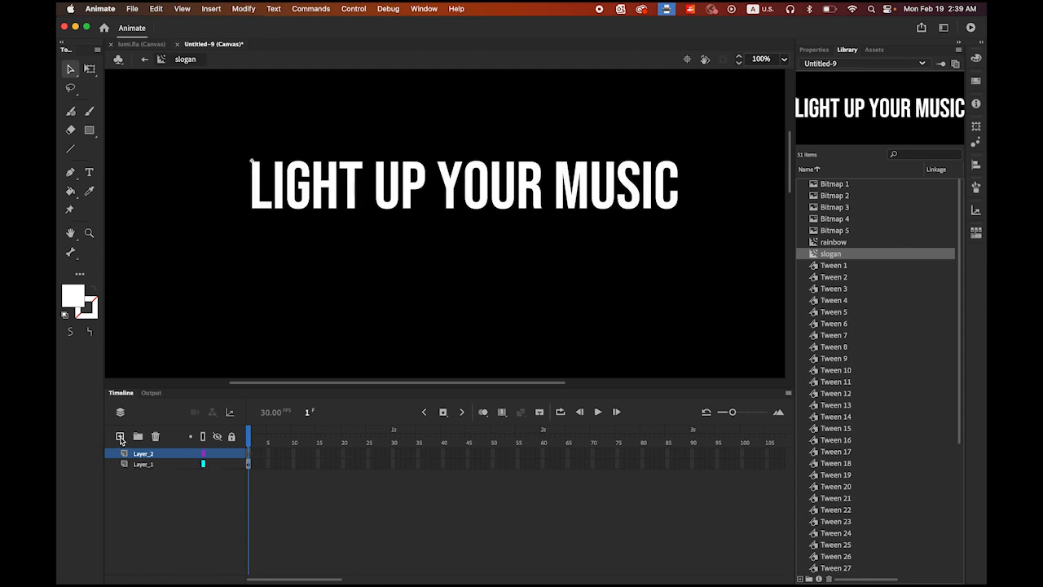
left_click_drag(125, 458, 126, 481)
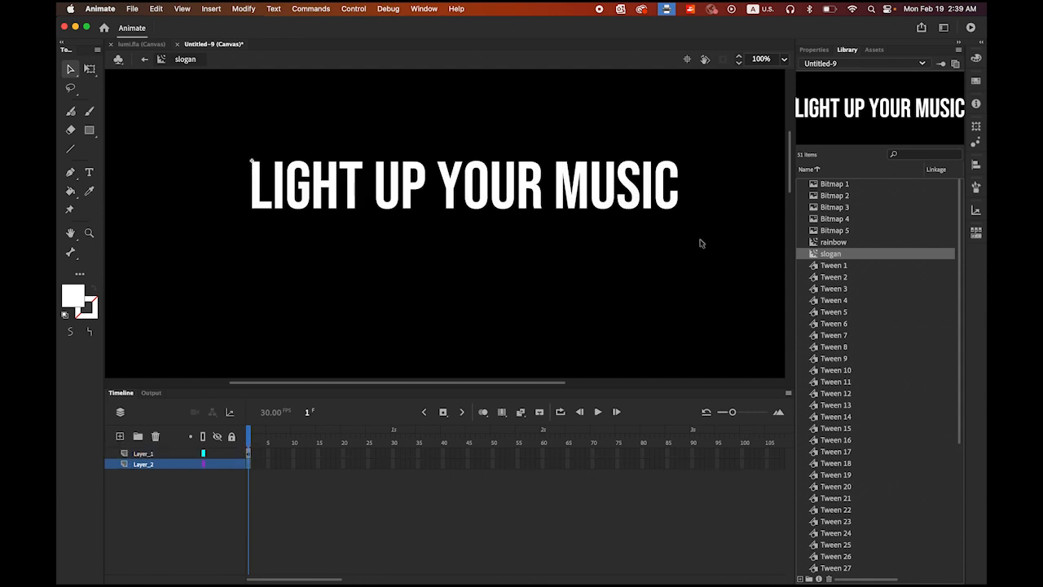
left_click(815, 243)
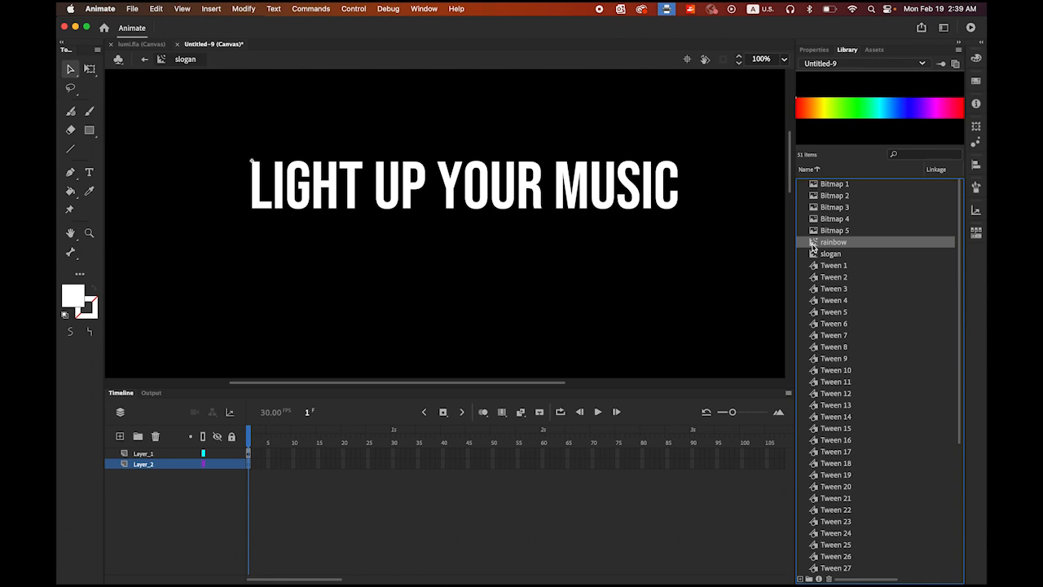
left_click_drag(813, 247, 451, 245)
- Position the rainbow instance directly behind the LIGHT UP YOUR MUSIC lettering so it covers all the letters
left_click_drag(527, 263, 546, 206)
key("Up")
key("Up")
key("Up")
key("Up")
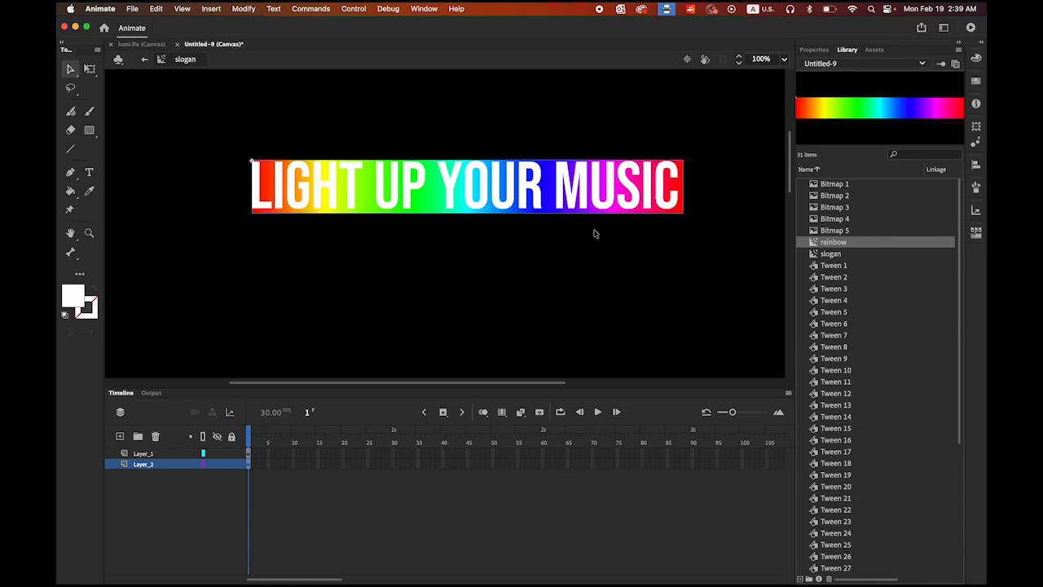
key("Left")
key("Left")
key("Left")
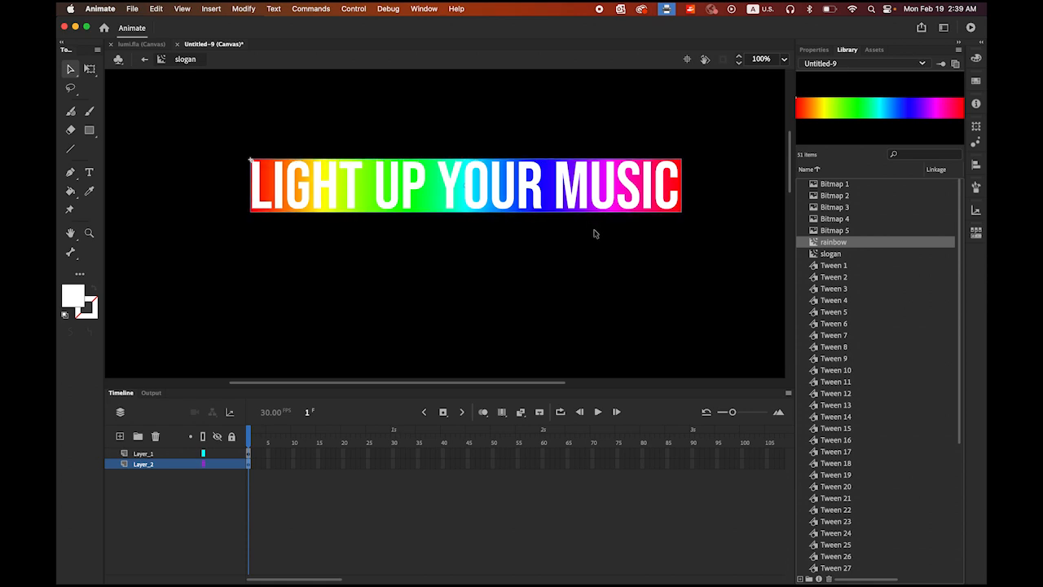
key("Up")
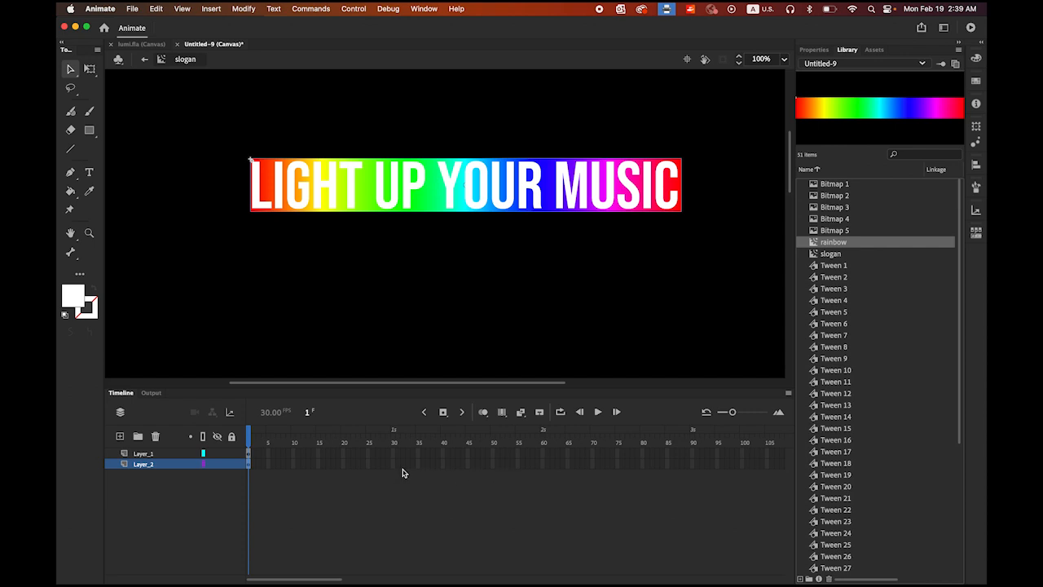
- Extend both layers of the slogan symbol to frame 60
left_click(544, 454)
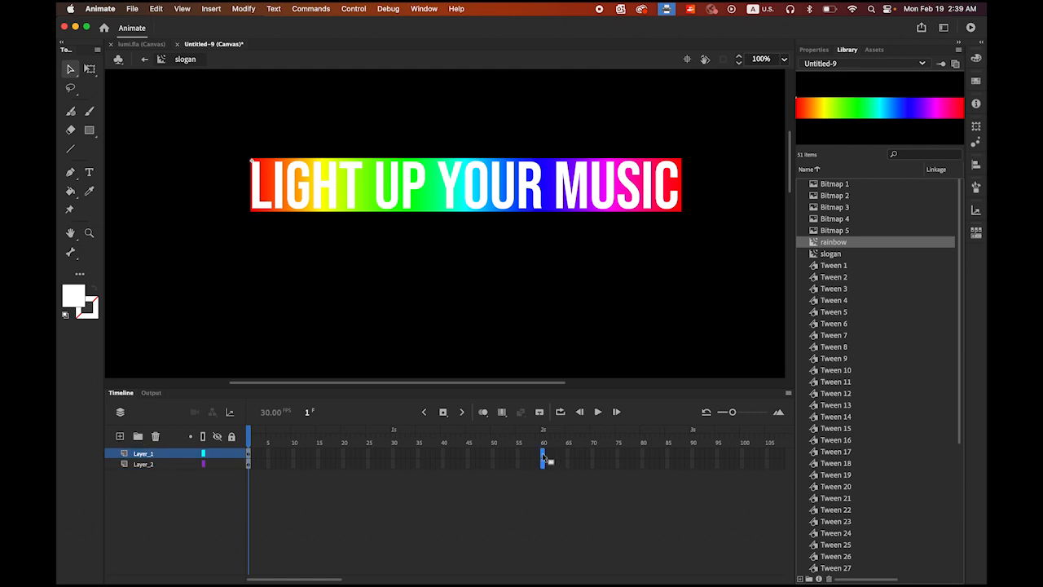
left_click(445, 414)
left_click(464, 466)
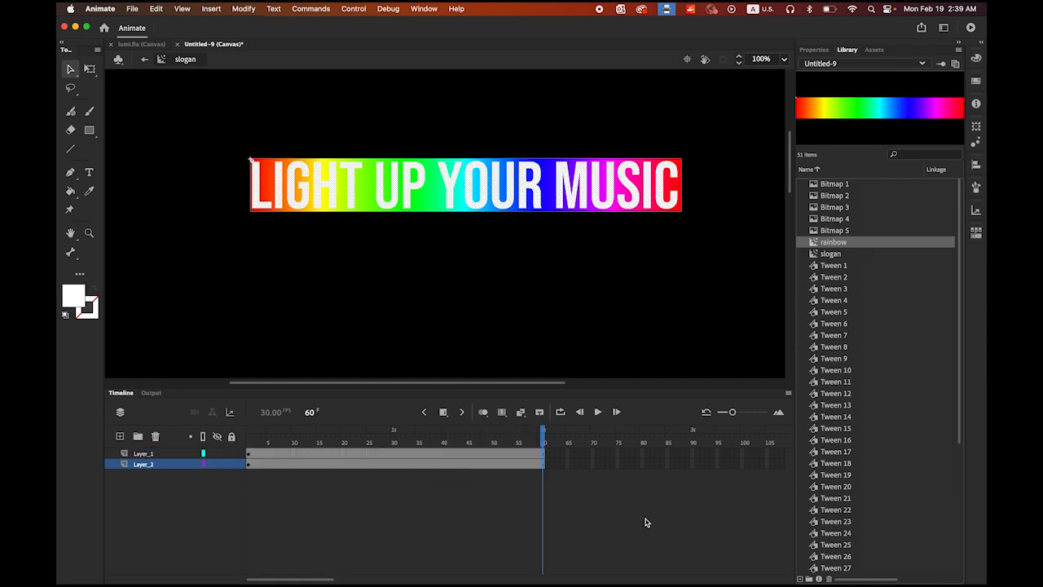
- Turn the lettering layer Layer_1 into a mask for the rainbow layer and preview the masked slogan
left_click(154, 454)
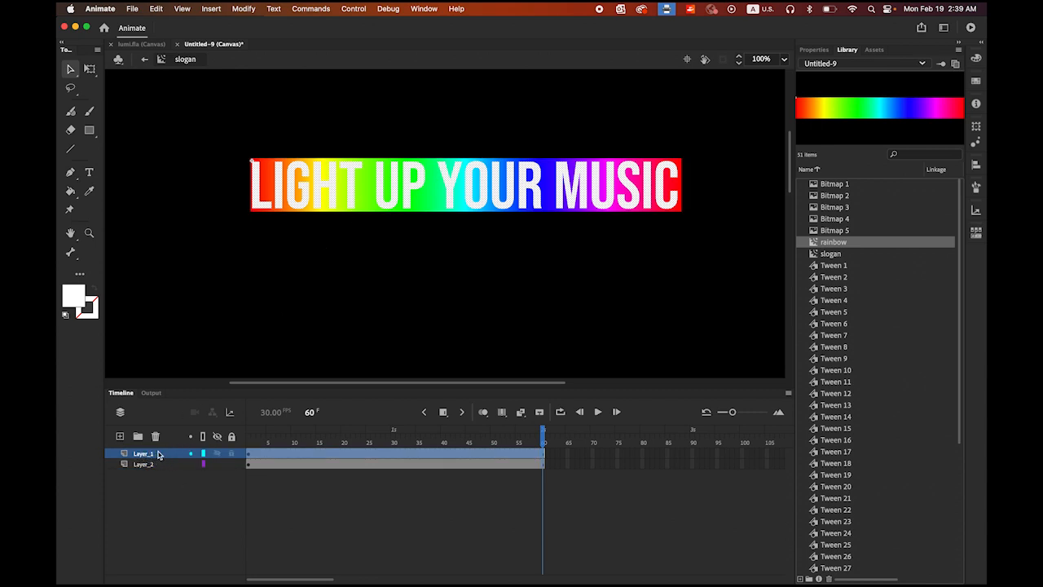
right_click(158, 454)
left_click(172, 457)
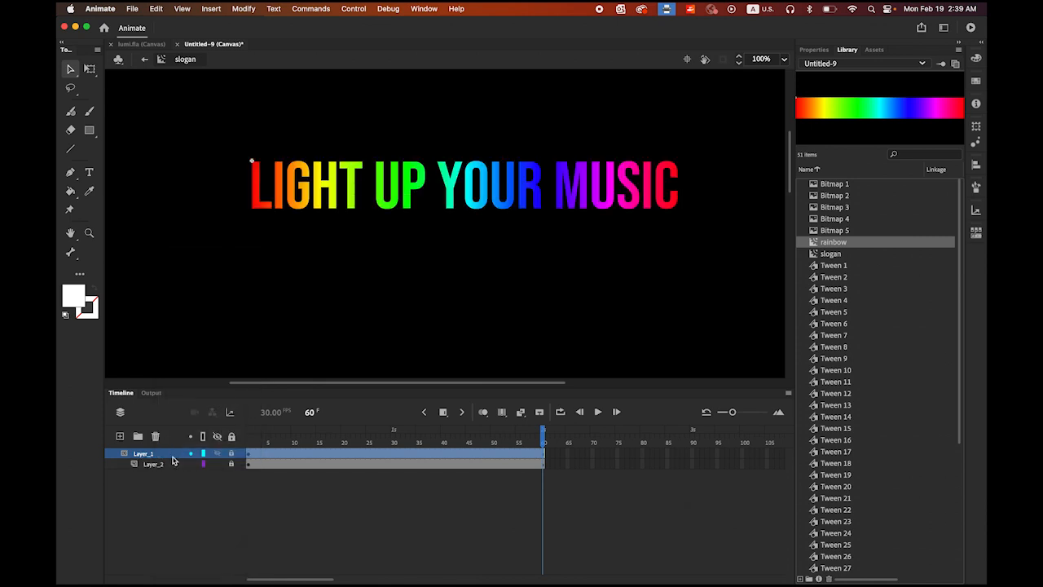
left_click(599, 412)
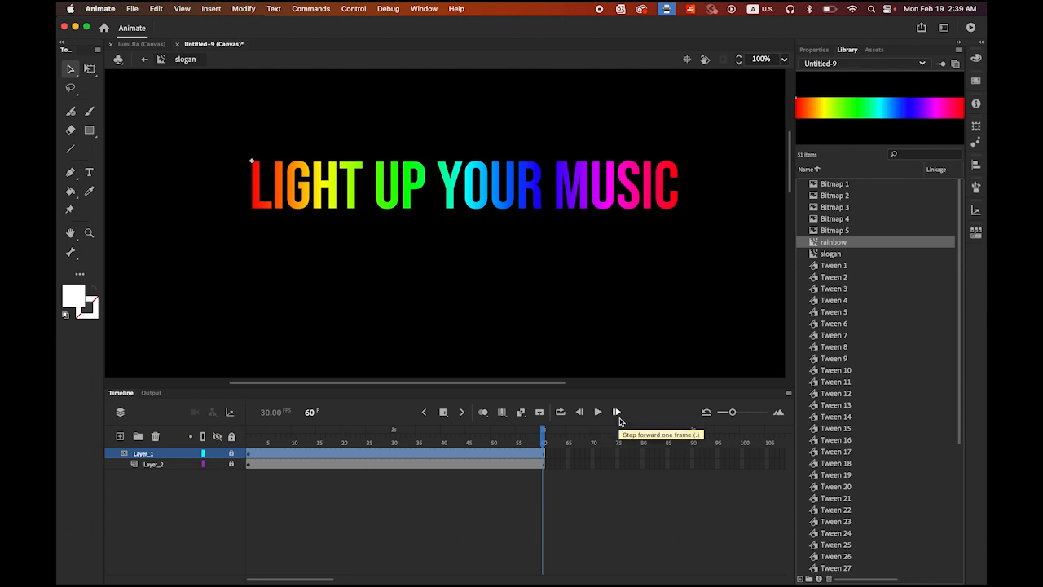
- Return to Scene 1, add a layer above all others and insert a keyframe on it at frame 85
left_click(144, 62)
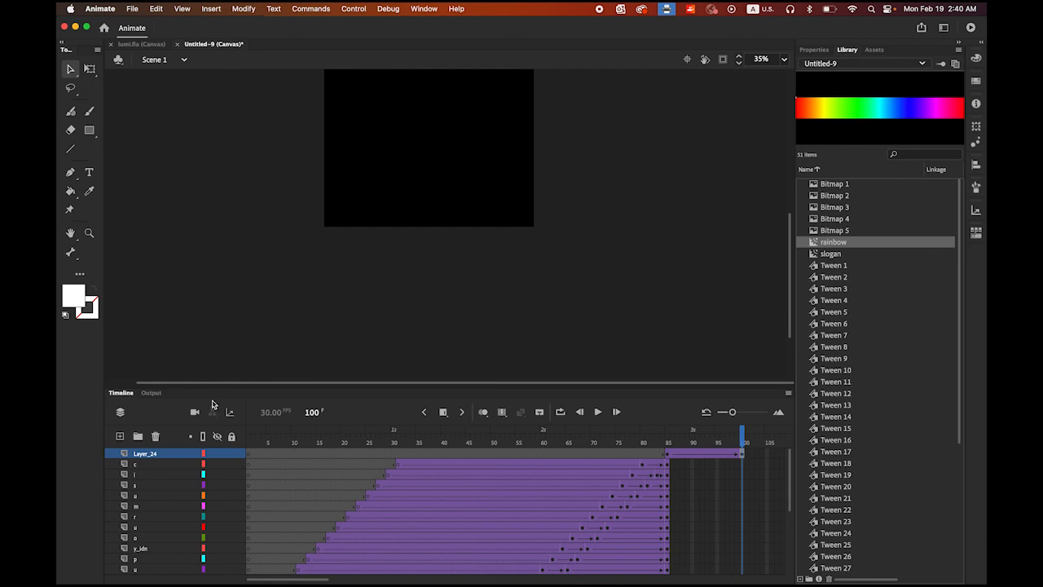
left_click(119, 437)
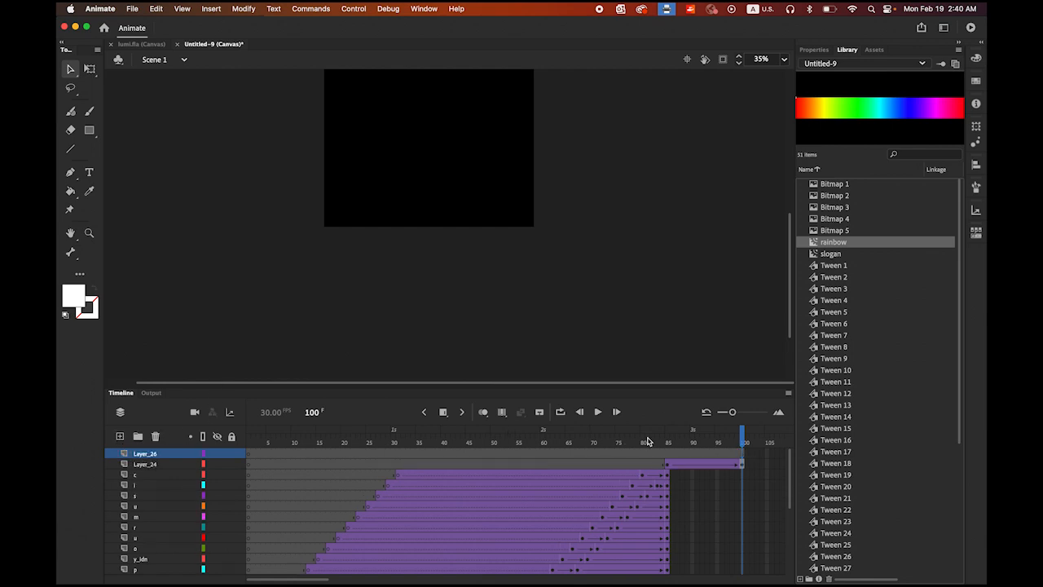
left_click(668, 457)
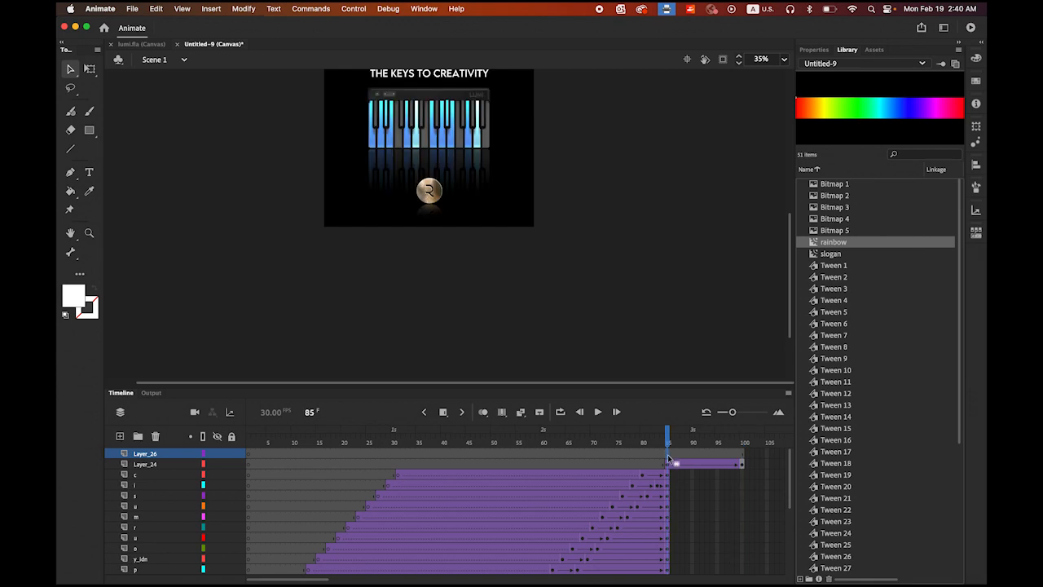
double_click(70, 233)
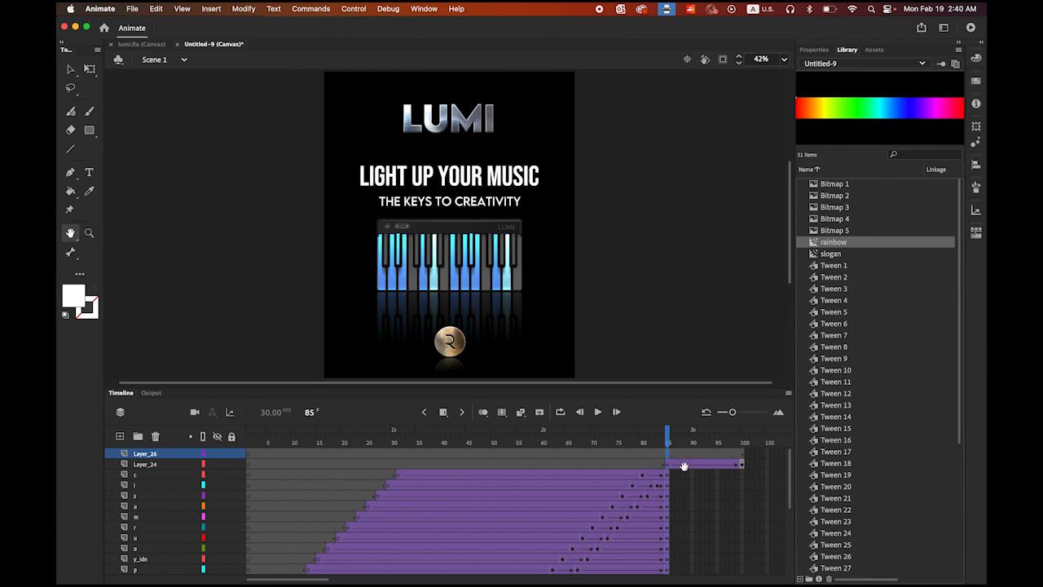
left_click_drag(668, 441, 668, 463)
left_click(444, 413)
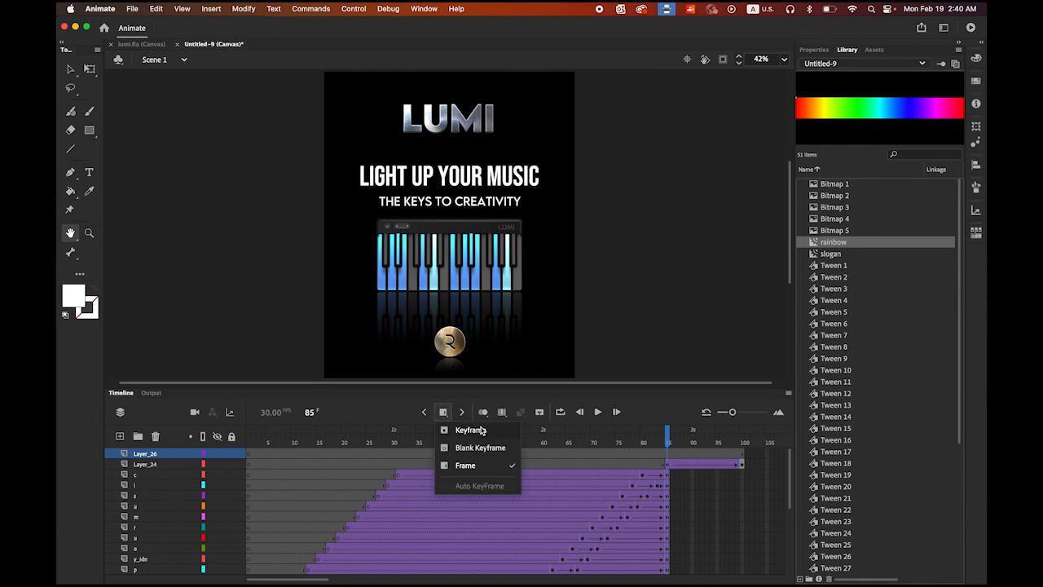
left_click(474, 431)
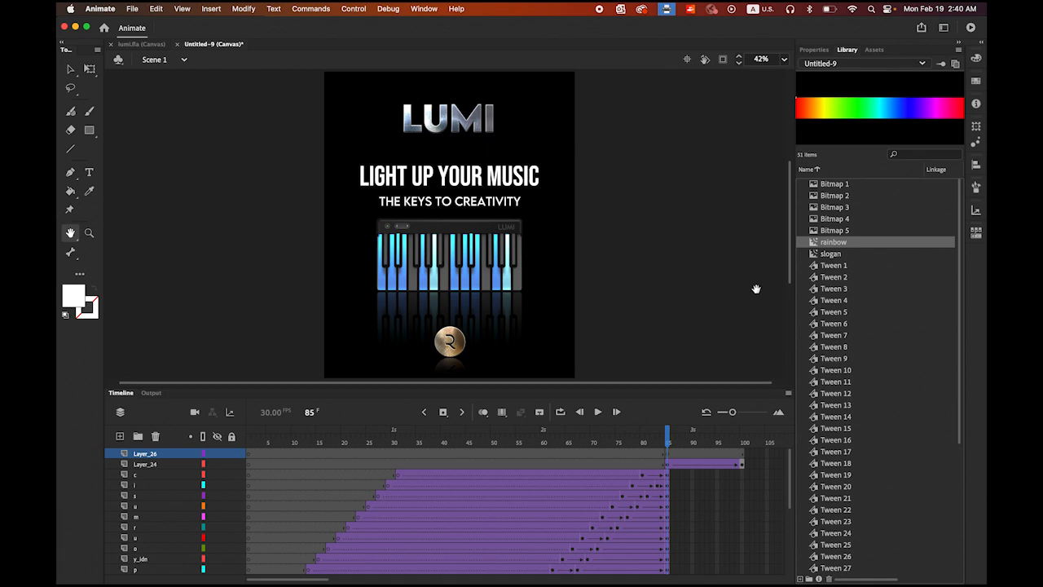
- Place the slogan symbol on the new layer and align it exactly over the white LIGHT UP YOUR MUSIC headline
left_click(831, 255)
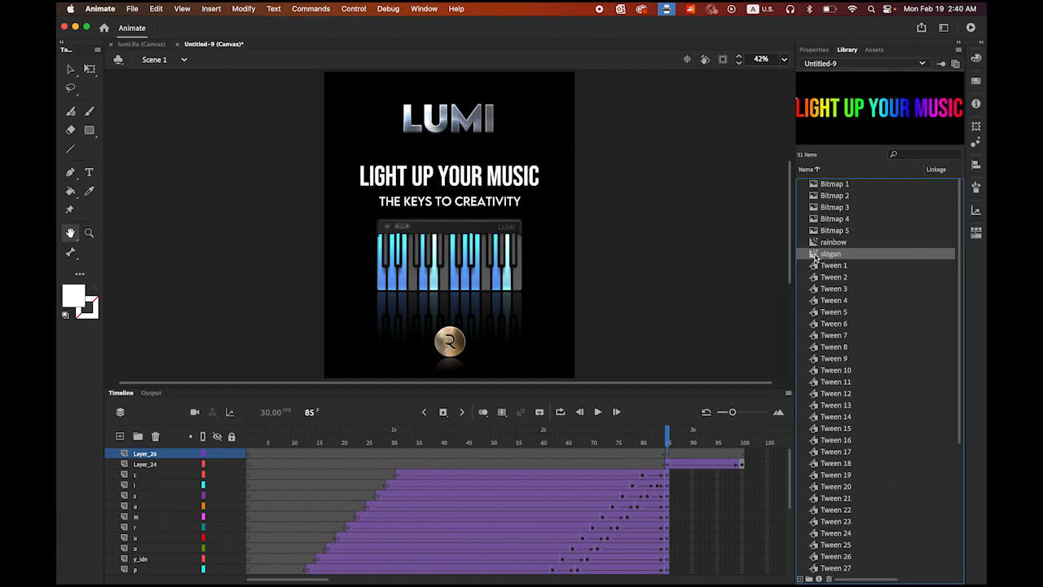
left_click_drag(815, 258, 440, 180)
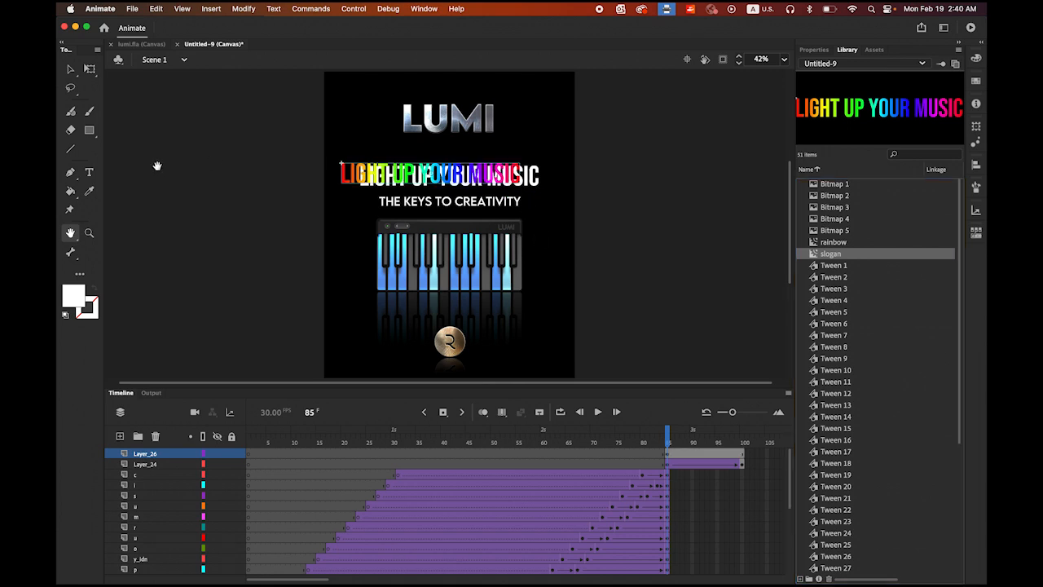
left_click(89, 234)
left_click(388, 169)
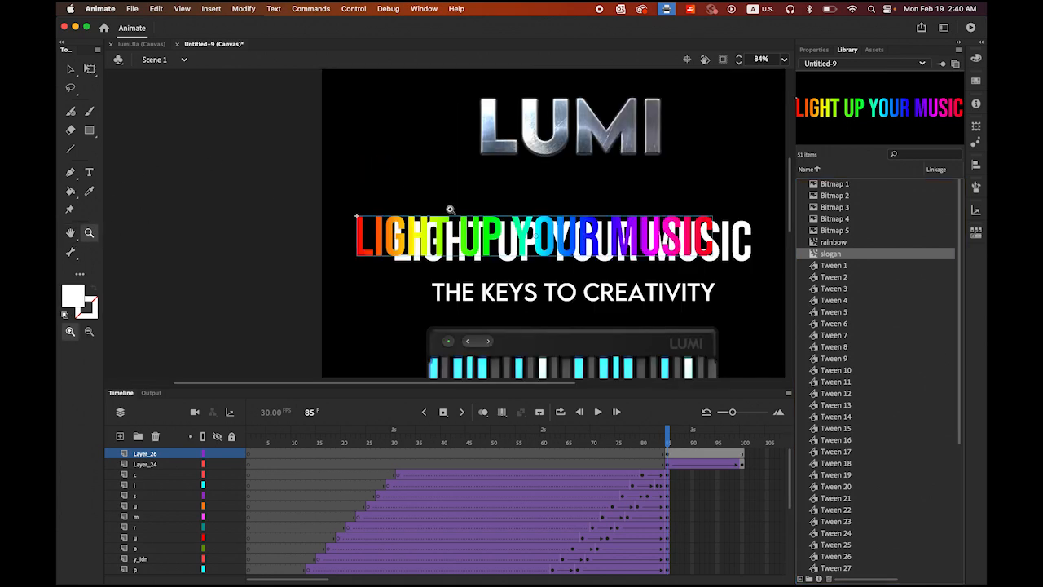
left_click(70, 70)
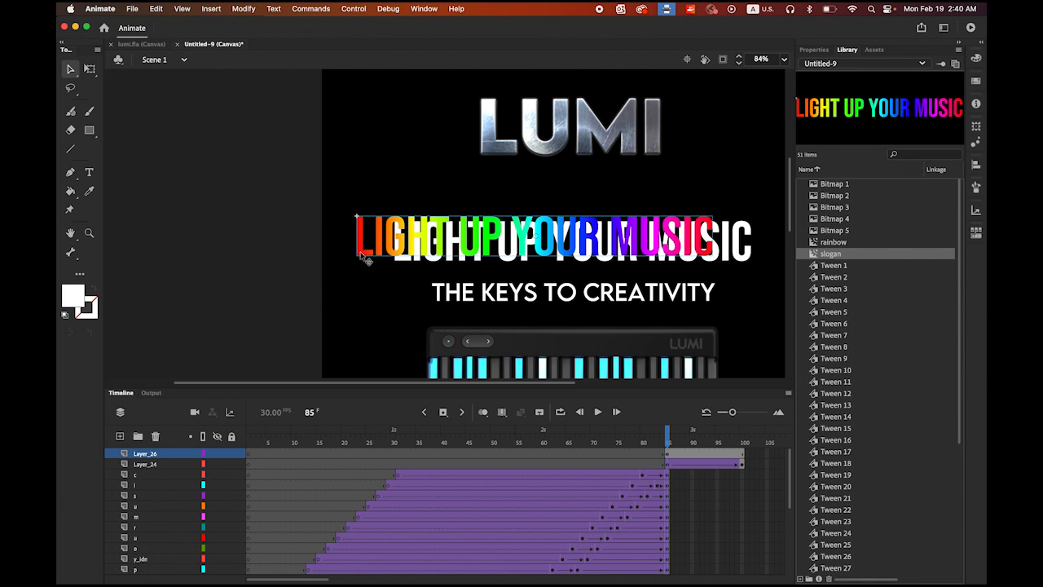
left_click_drag(371, 255, 409, 256)
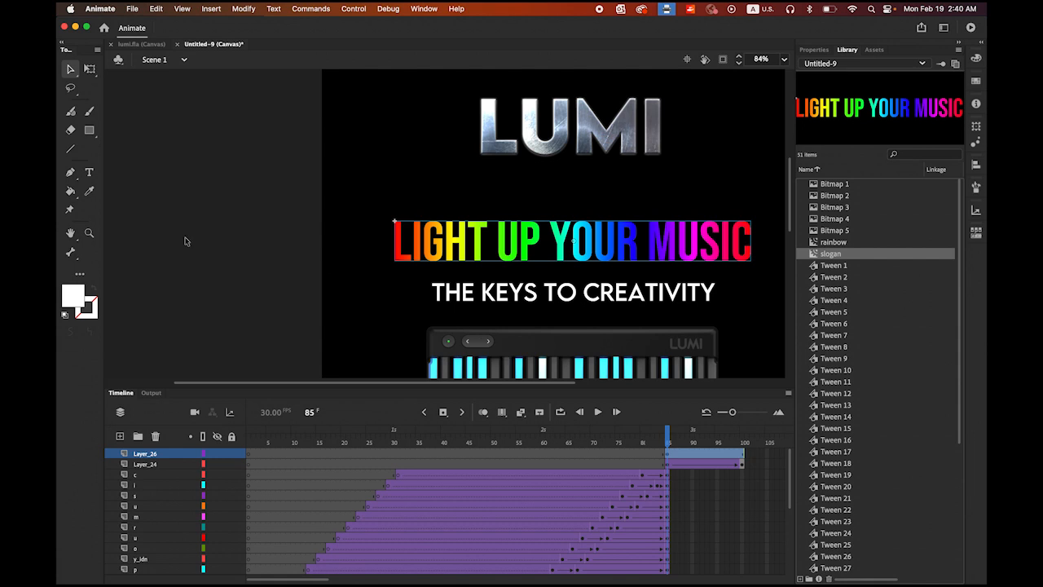
double_click(70, 233)
left_click(72, 71)
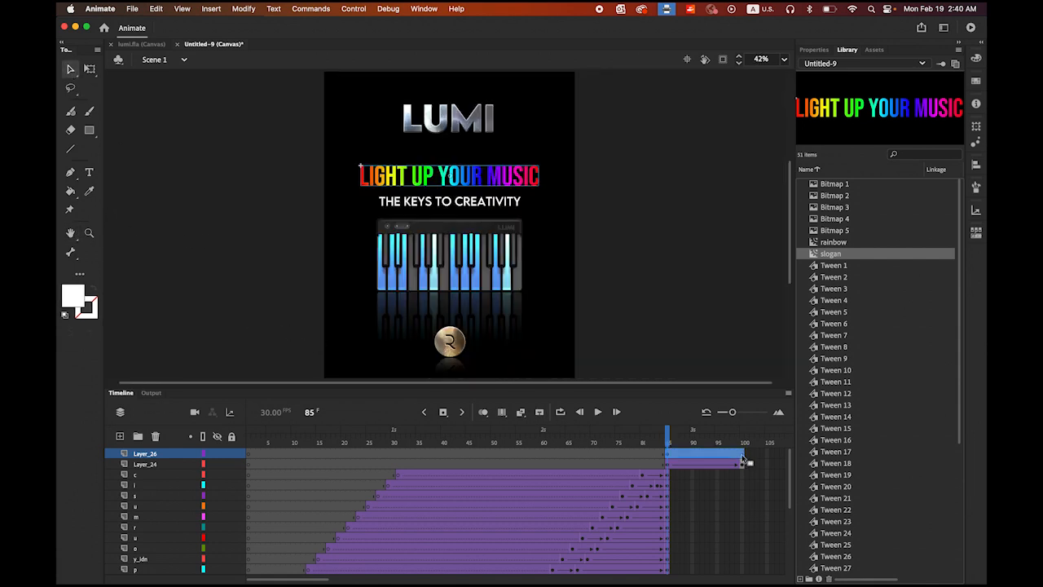
- Add a keyframe for the slogan at frame 100 and create a classic tween between frames 85 and 100
left_click(742, 461)
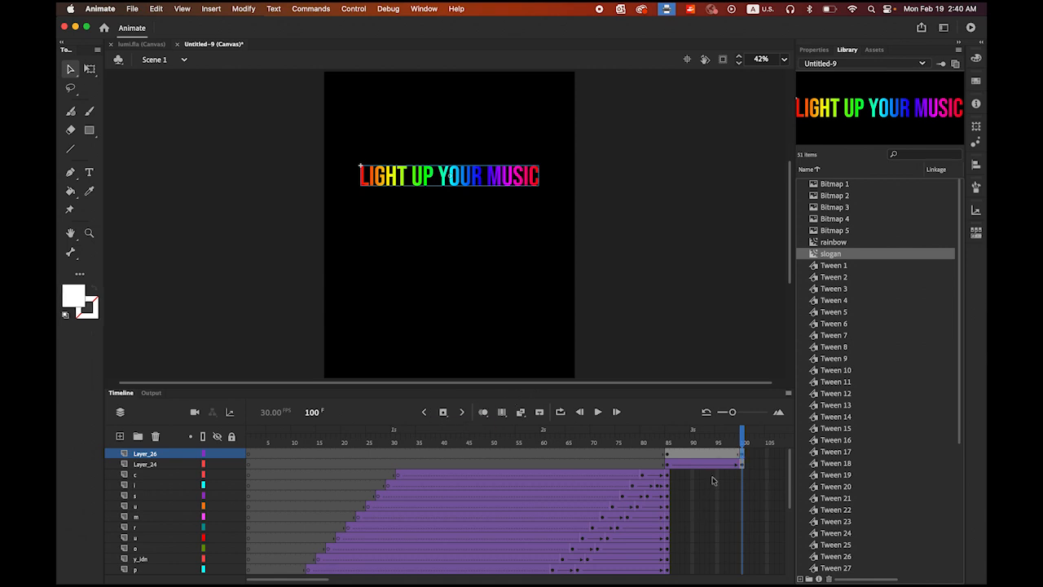
left_click(706, 458)
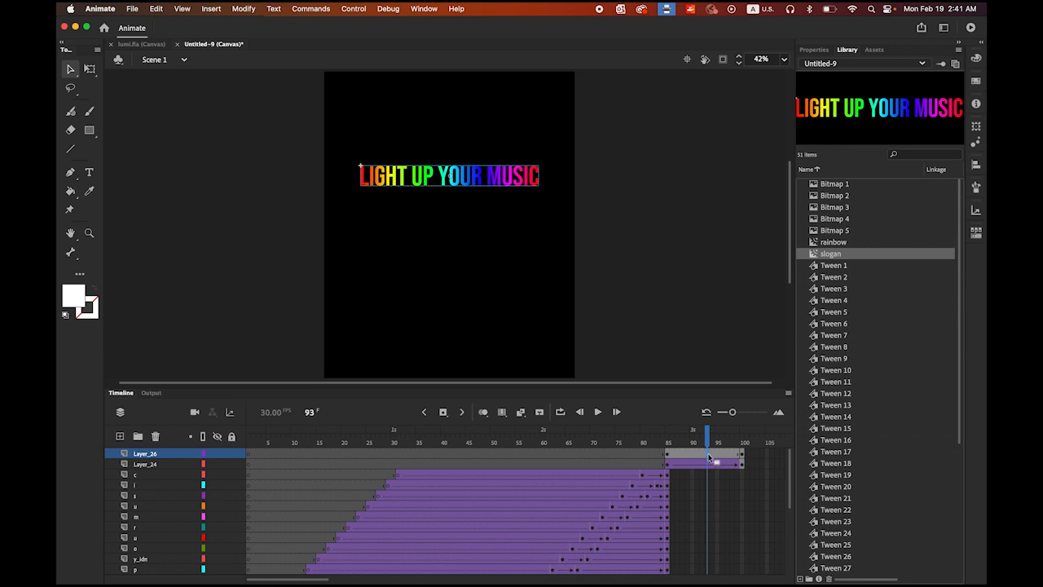
right_click(708, 454)
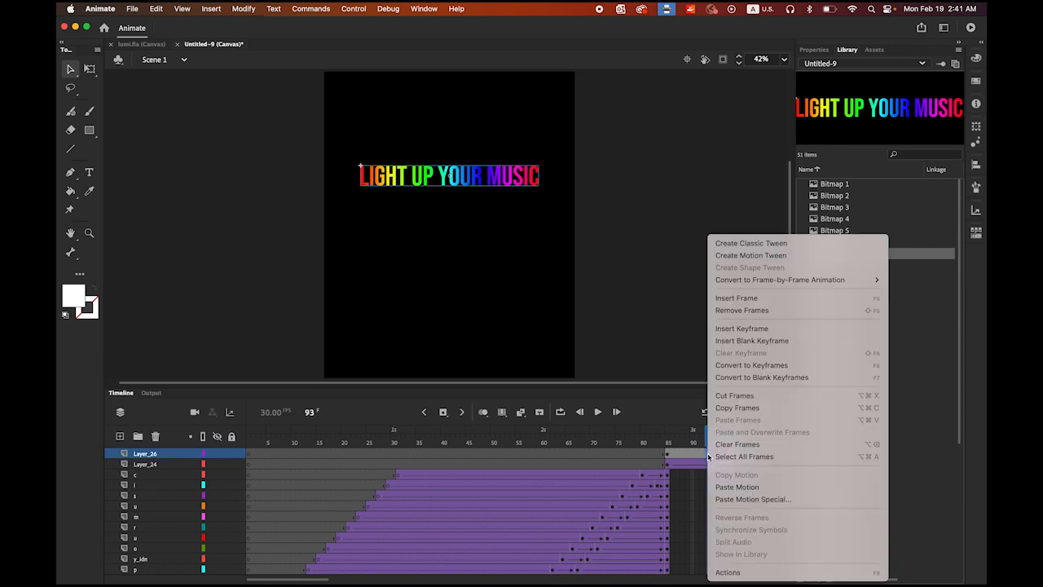
left_click(751, 243)
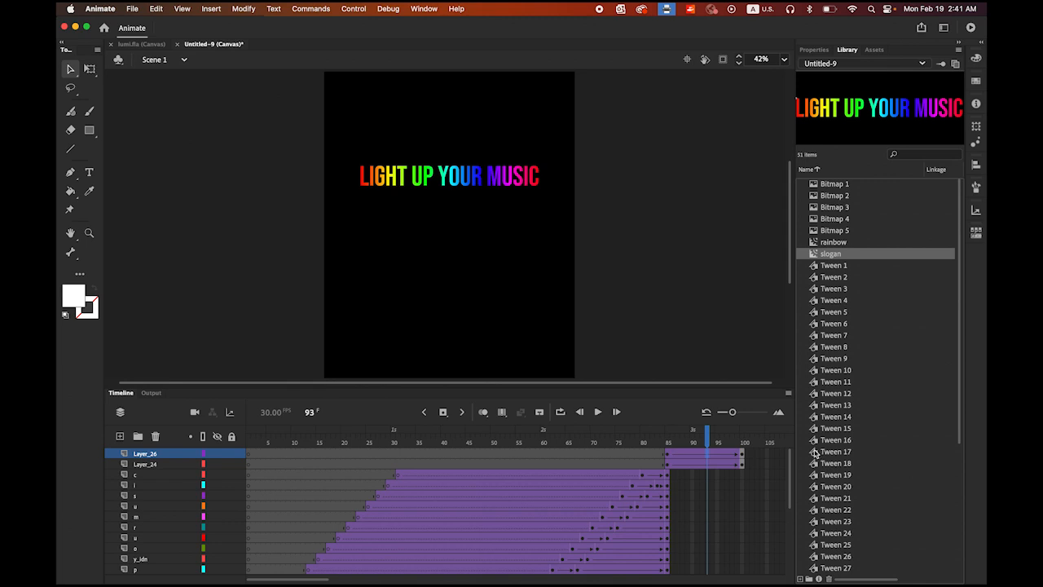
- Set the slogan instance's alpha to 0% at frame 85 and check the fade-in up to frame 100
left_click_drag(707, 438, 664, 461)
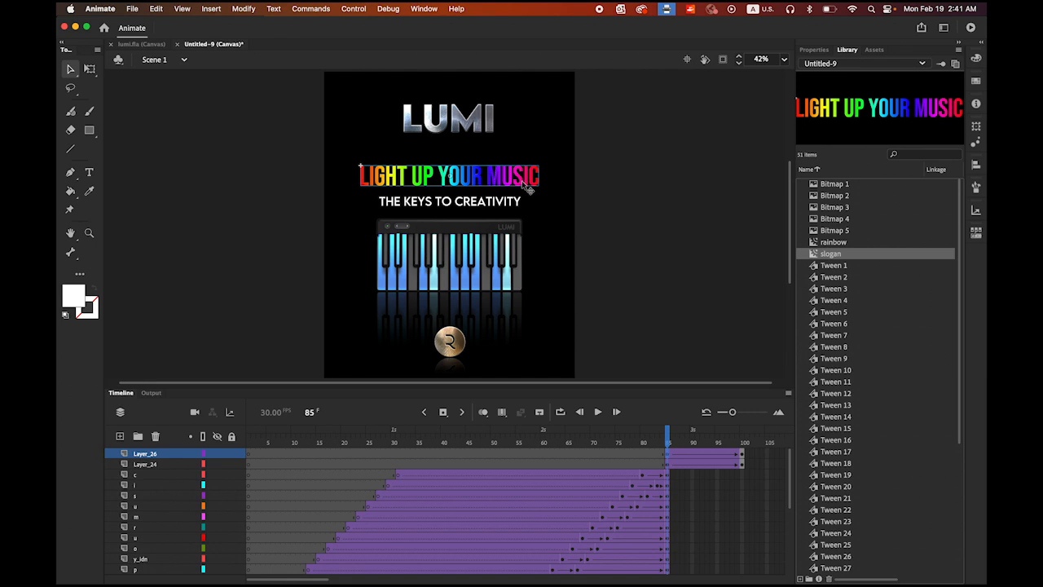
left_click(816, 50)
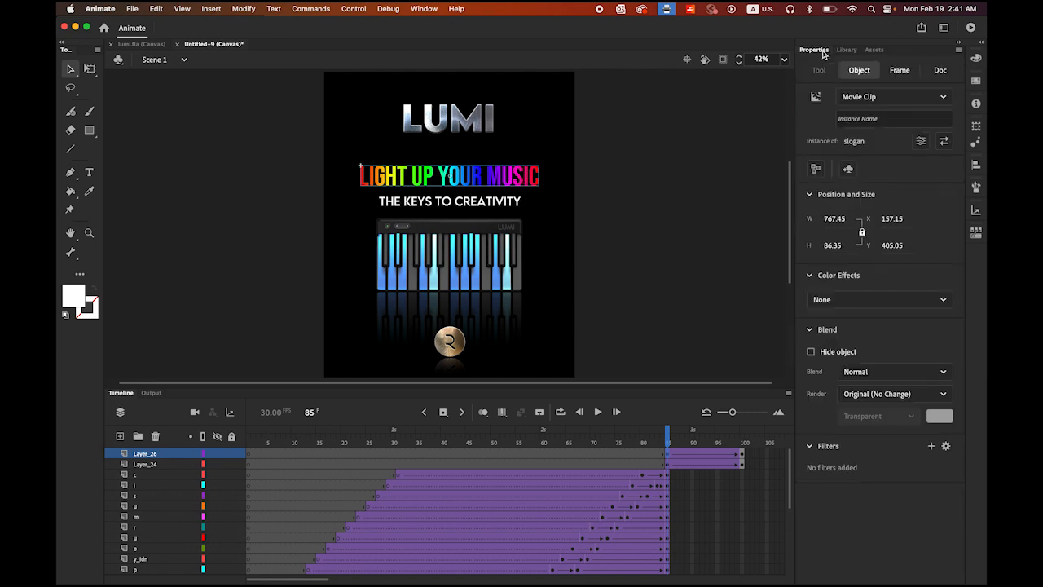
left_click(944, 300)
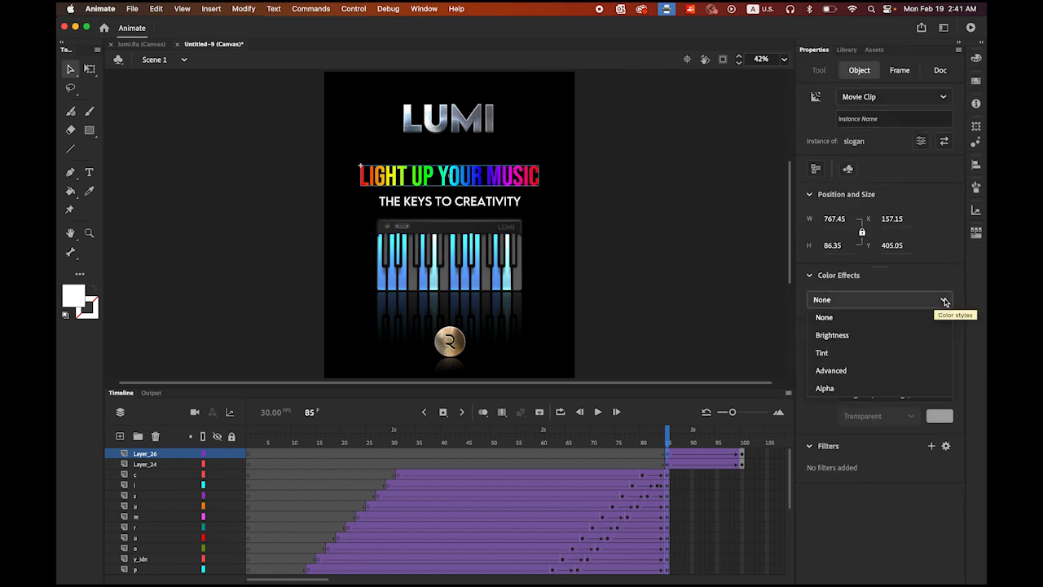
left_click(881, 388)
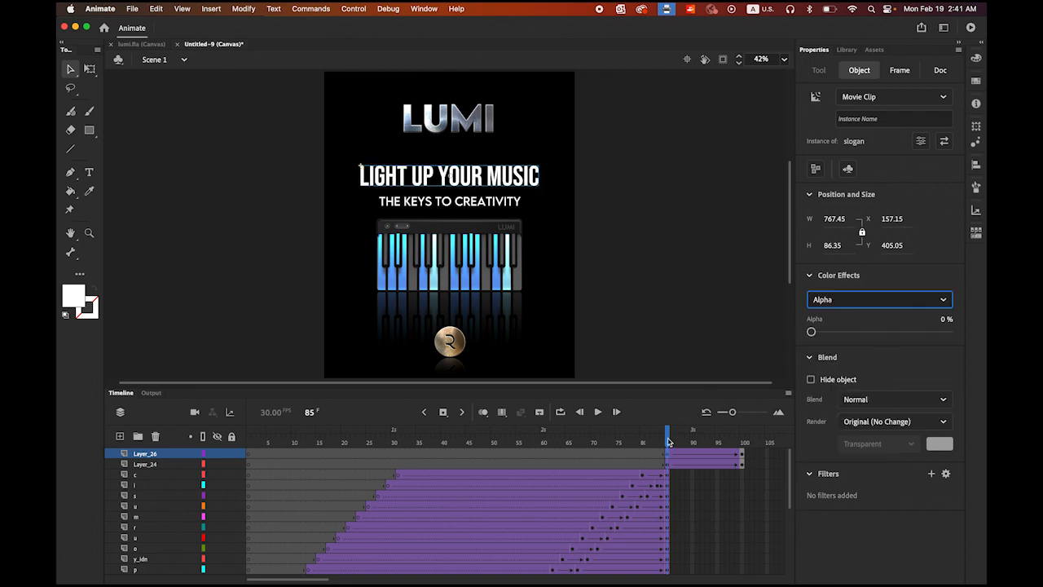
left_click_drag(669, 442, 741, 459)
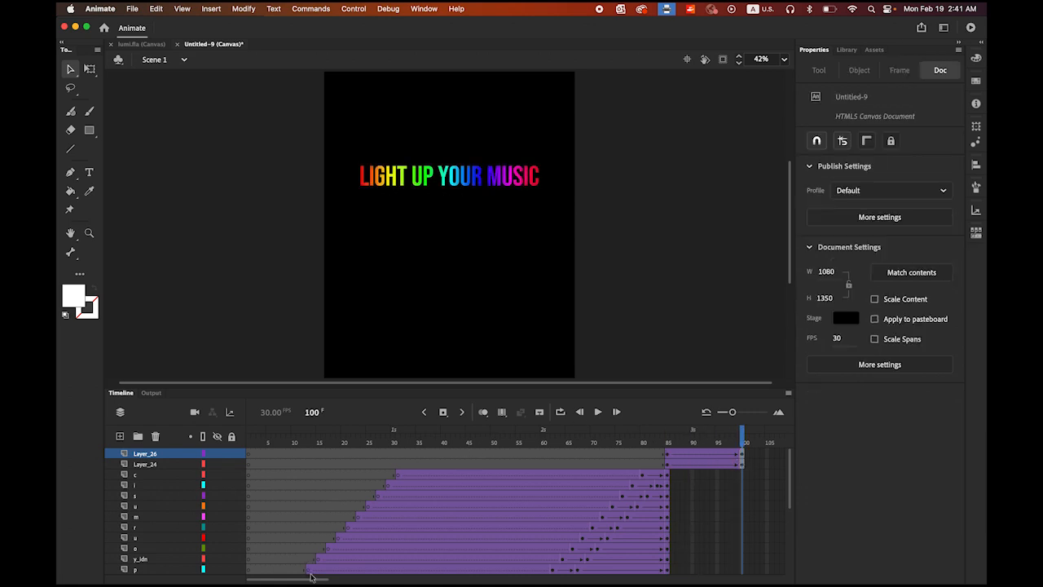
- Insert keyframes at frame 360 on every layer from Layer_26 down to keyboard_reflect
left_click_drag(311, 580, 511, 584)
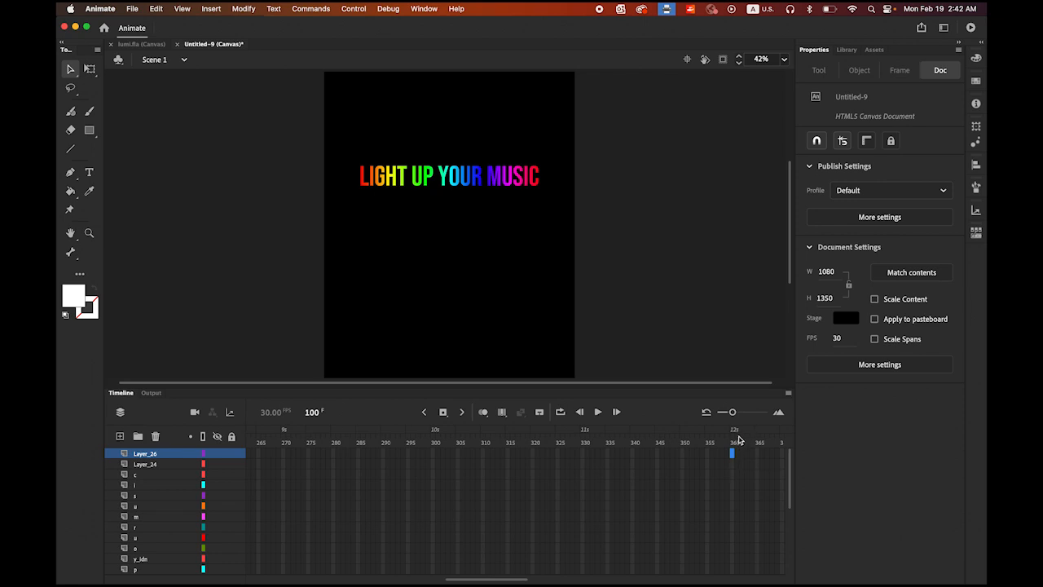
left_click_drag(789, 471, 789, 539)
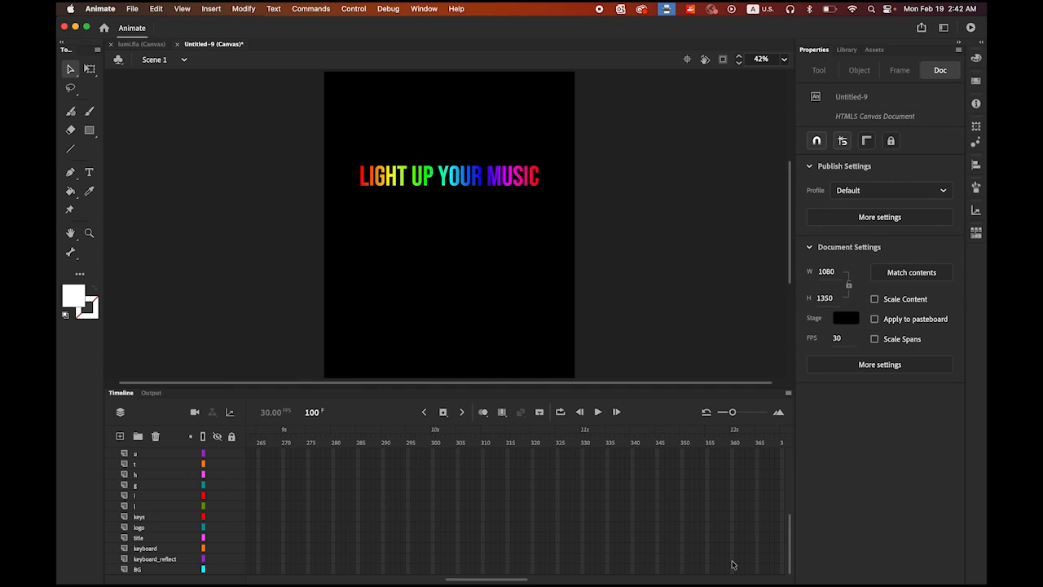
left_click_drag(732, 564, 733, 565)
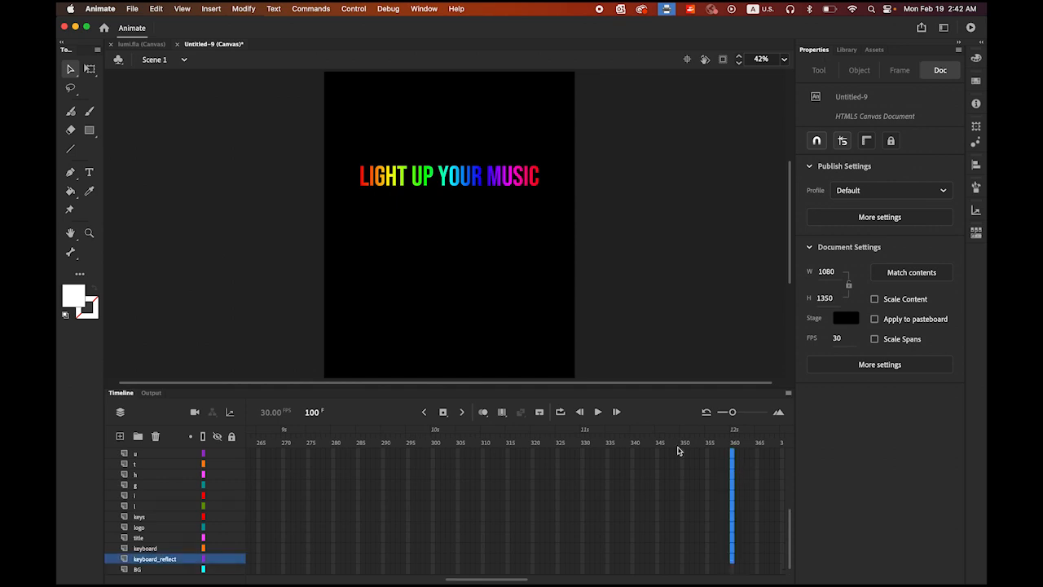
left_click(441, 413)
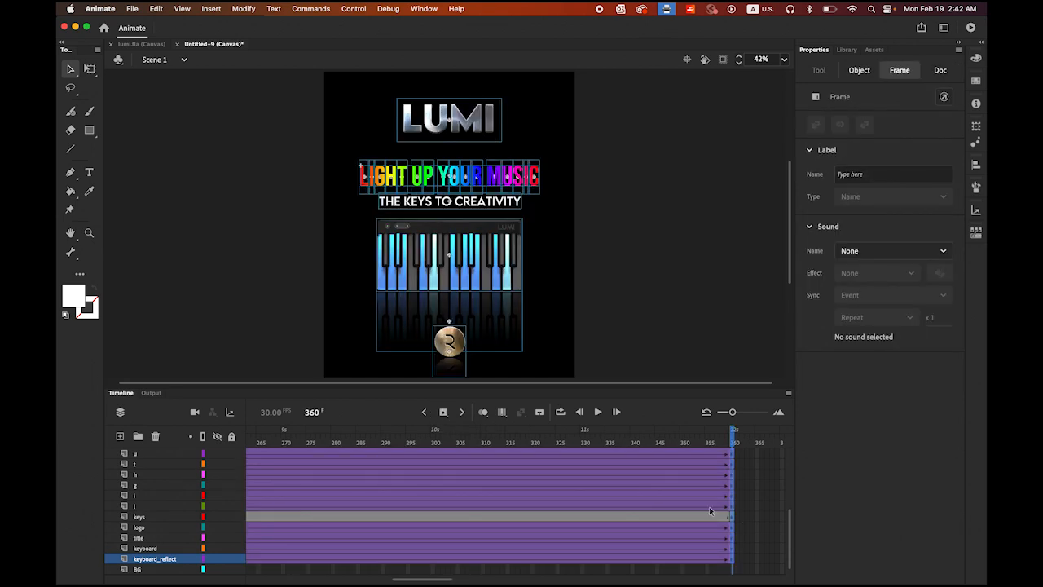
- Extend the BG layer to frame 360 with a regular frame
left_click_drag(792, 530, 791, 557)
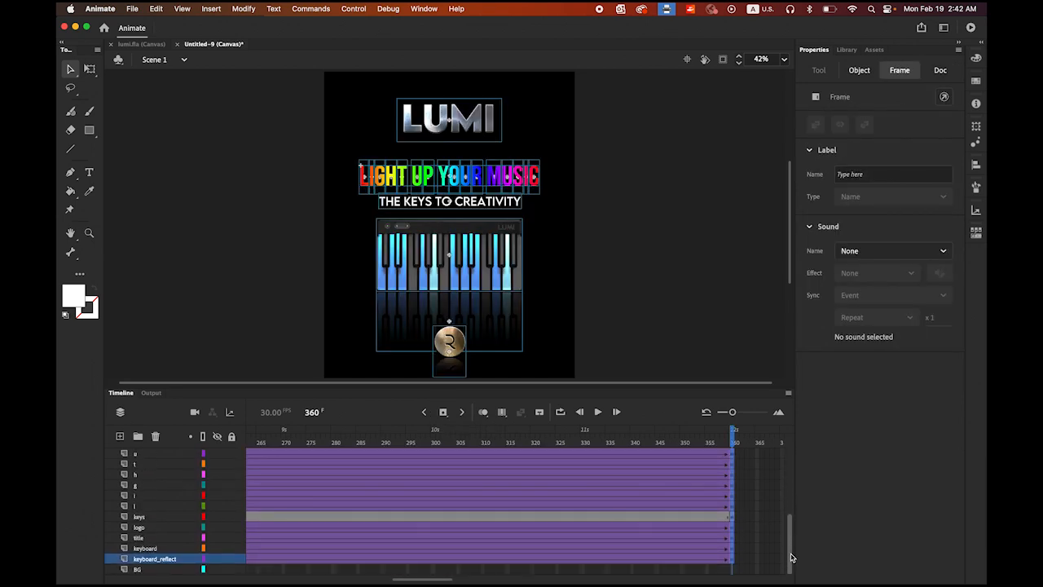
left_click(732, 571)
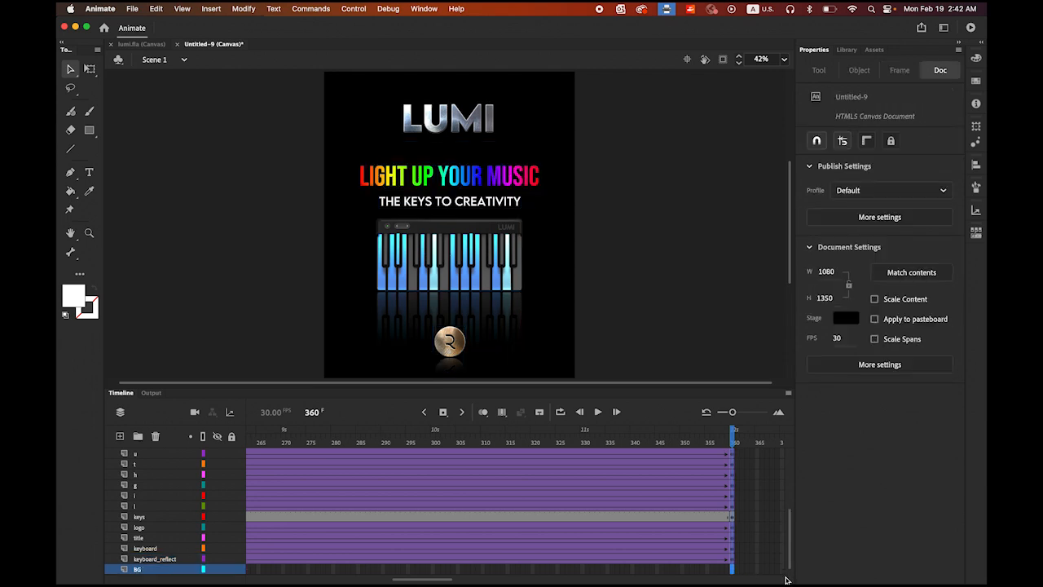
left_click(443, 413)
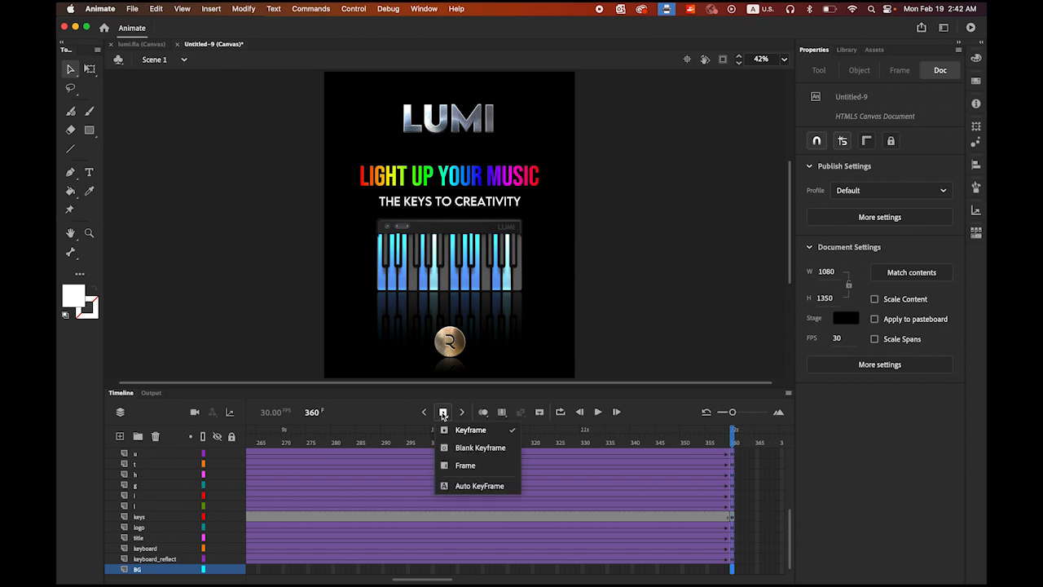
left_click(465, 465)
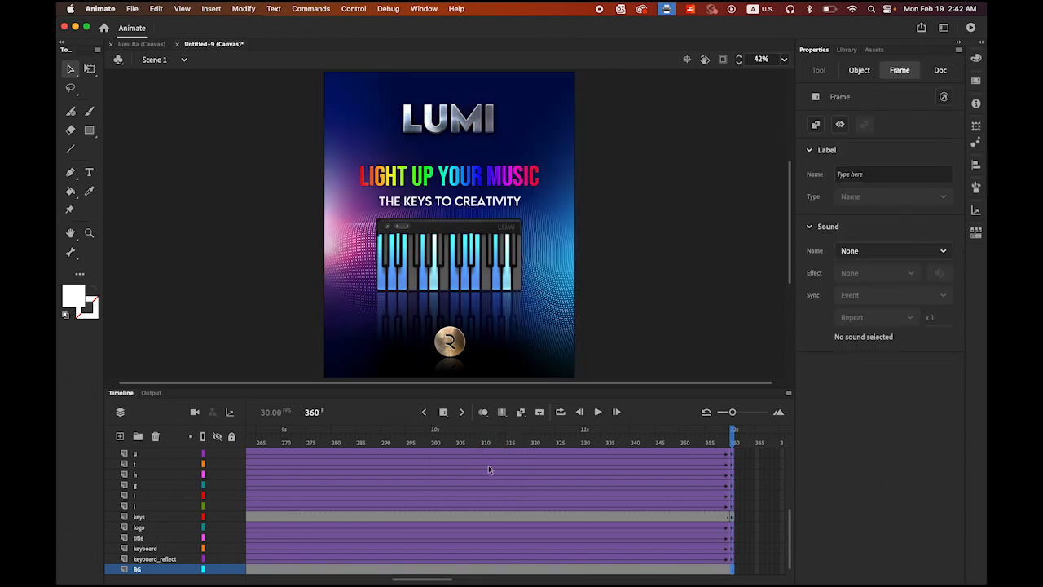
- Test the movie in the browser to review the full animation, and return to the timeline in Animate
left_click_drag(689, 440, 196, 413)
left_click(598, 412)
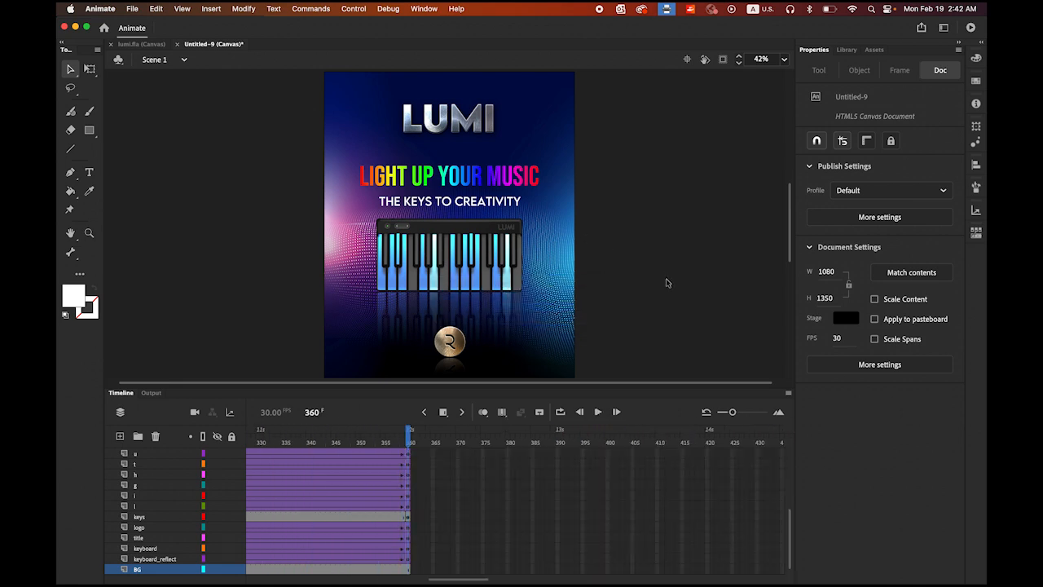
left_click(353, 9)
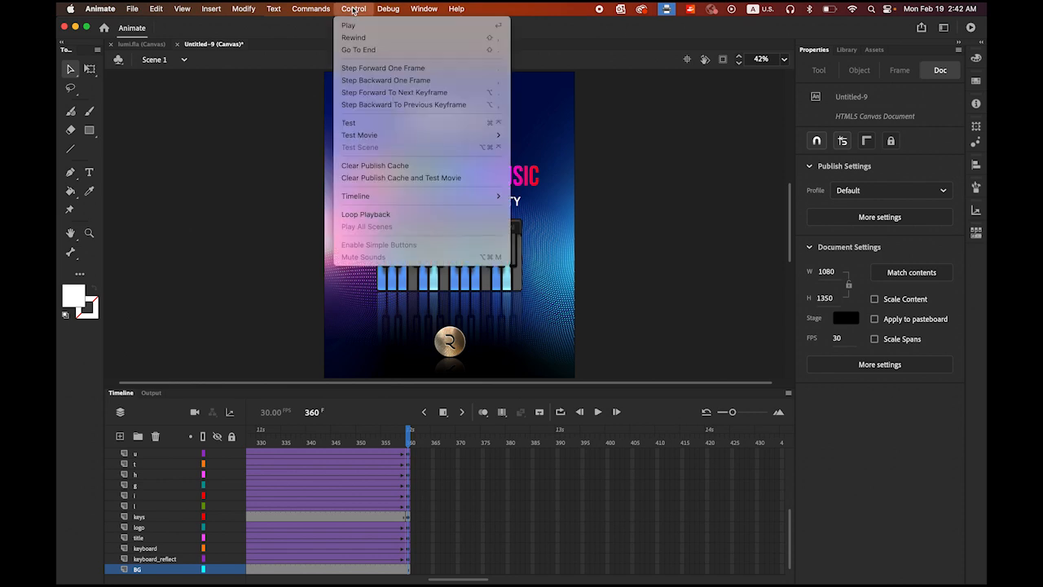
mouse_move(396, 137)
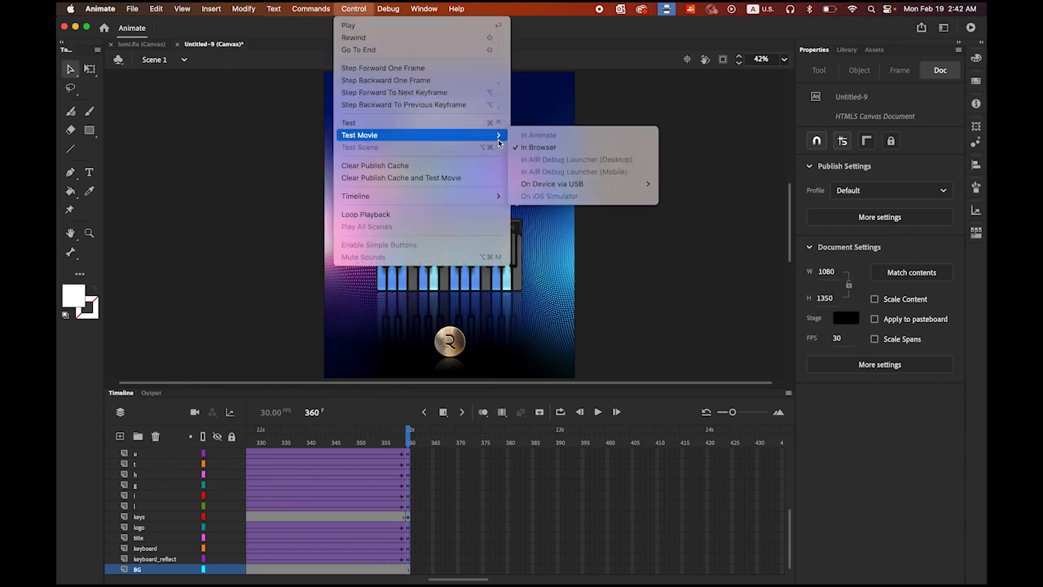
left_click(539, 146)
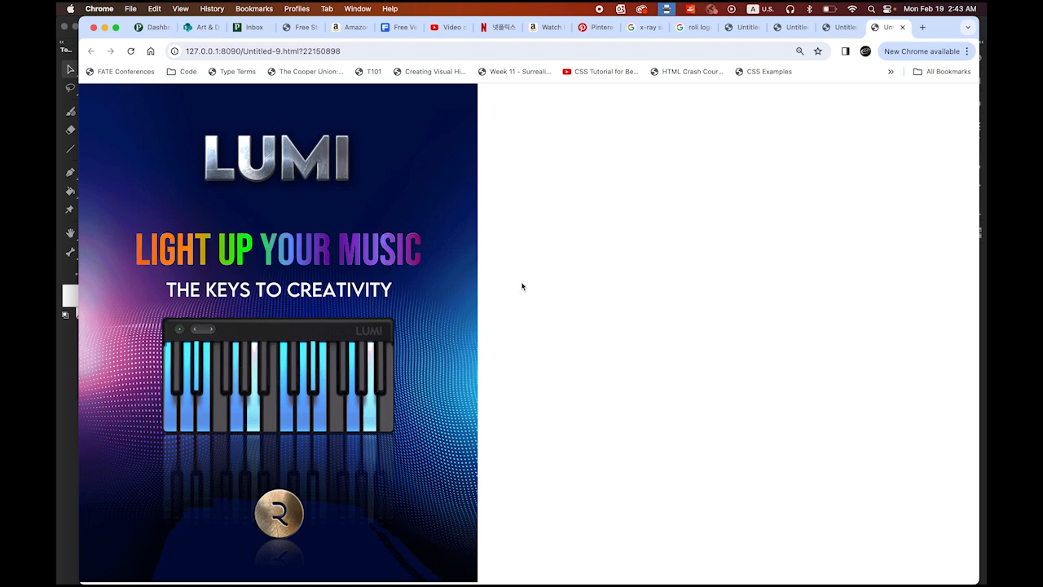
left_click(64, 438)
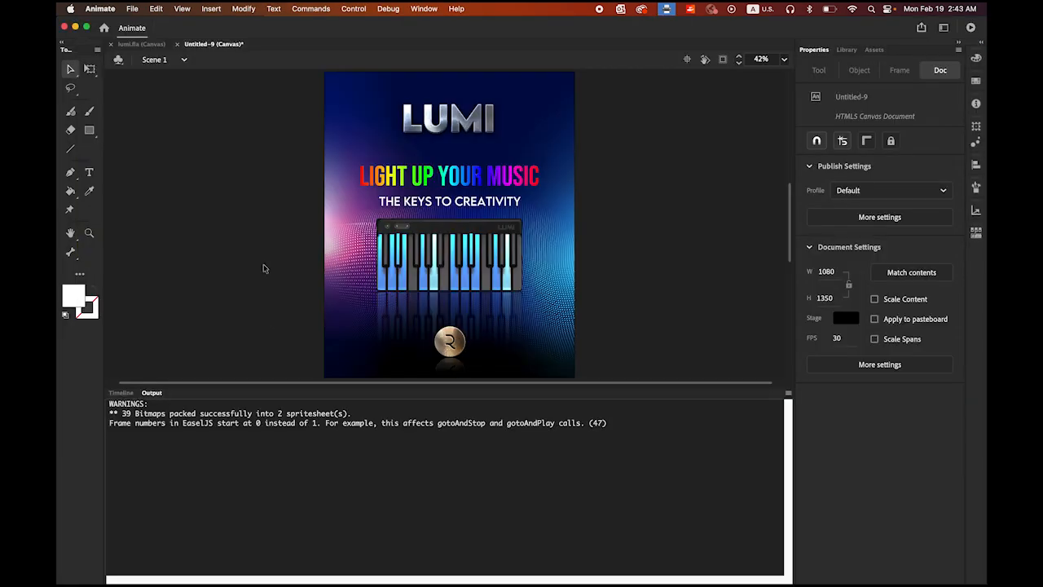
left_click(123, 393)
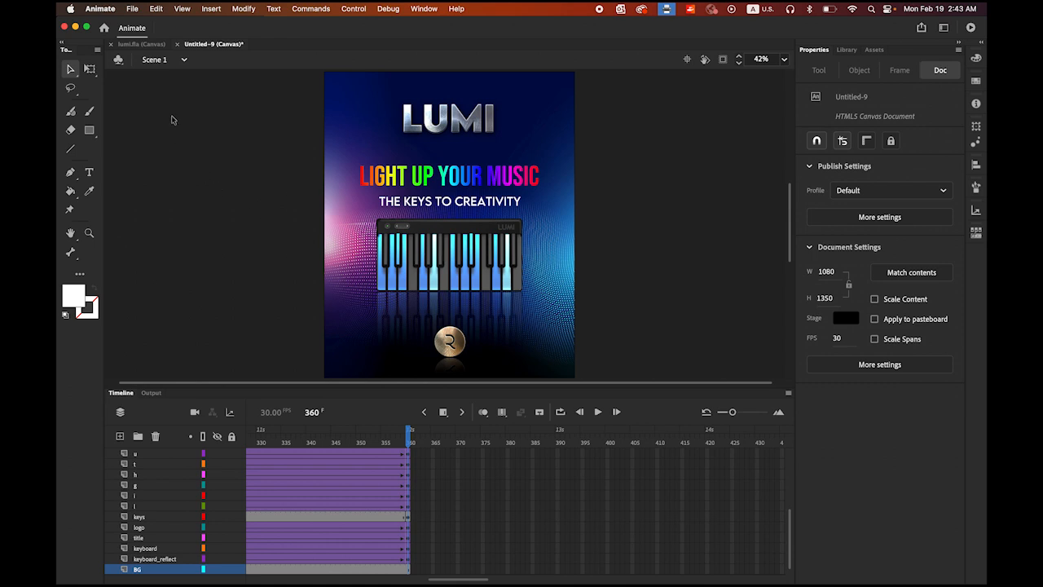
- Save the document as roli_lumi.fla in the lumi folder, in Animate Document format
left_click(132, 8)
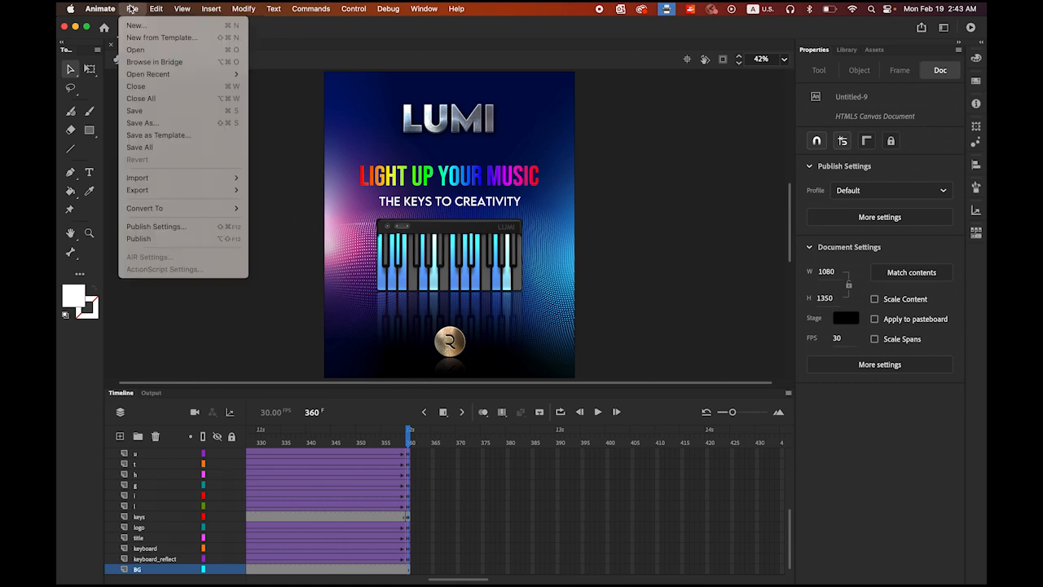
left_click(165, 124)
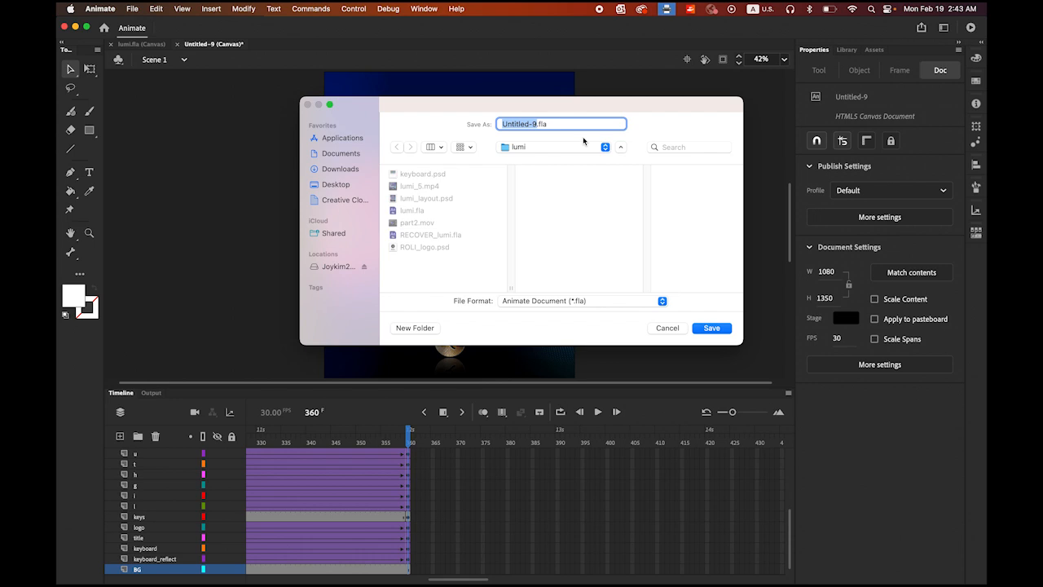
type("roli_lumi")
left_click(726, 331)
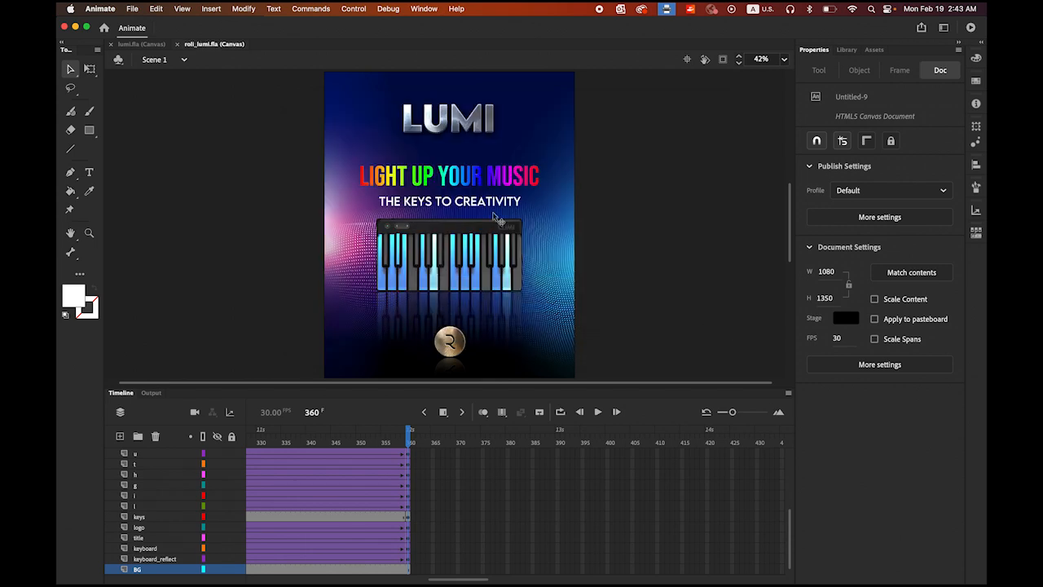
- Switch to Media Encoder to look at its render queue, and return to Animate
left_click(135, 8)
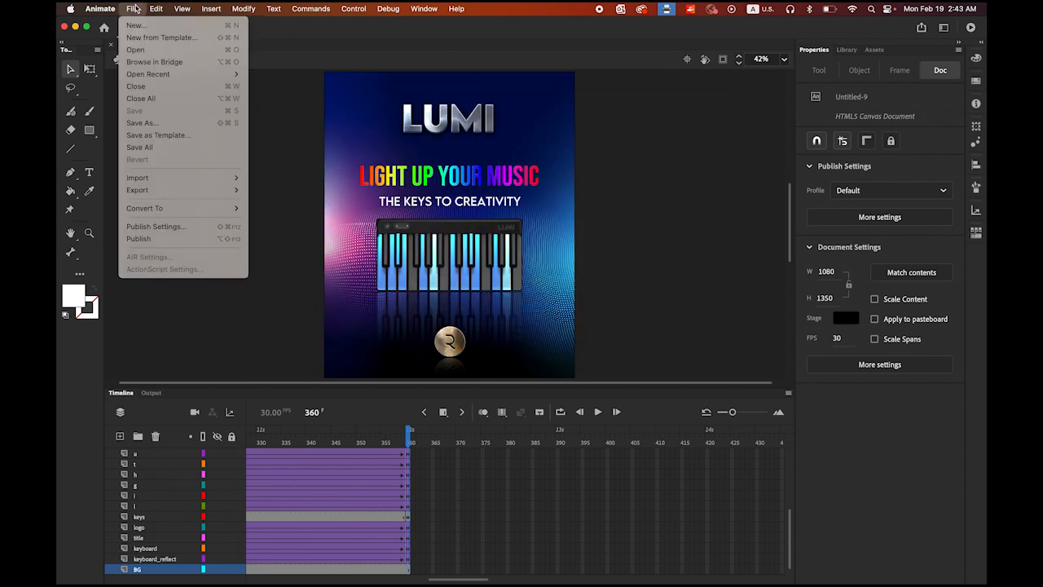
mouse_move(173, 189)
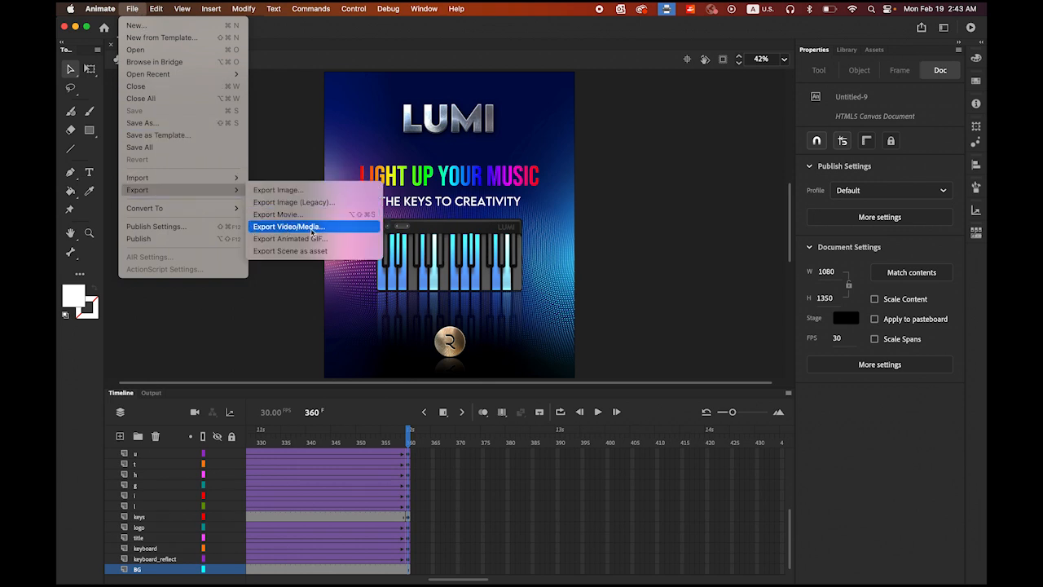
left_click(662, 270)
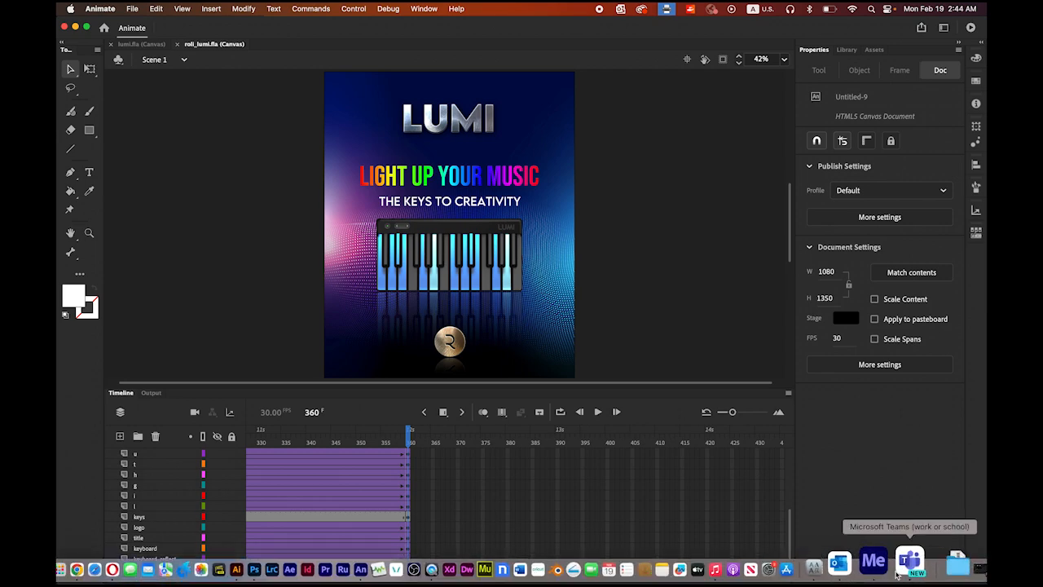
left_click(887, 571)
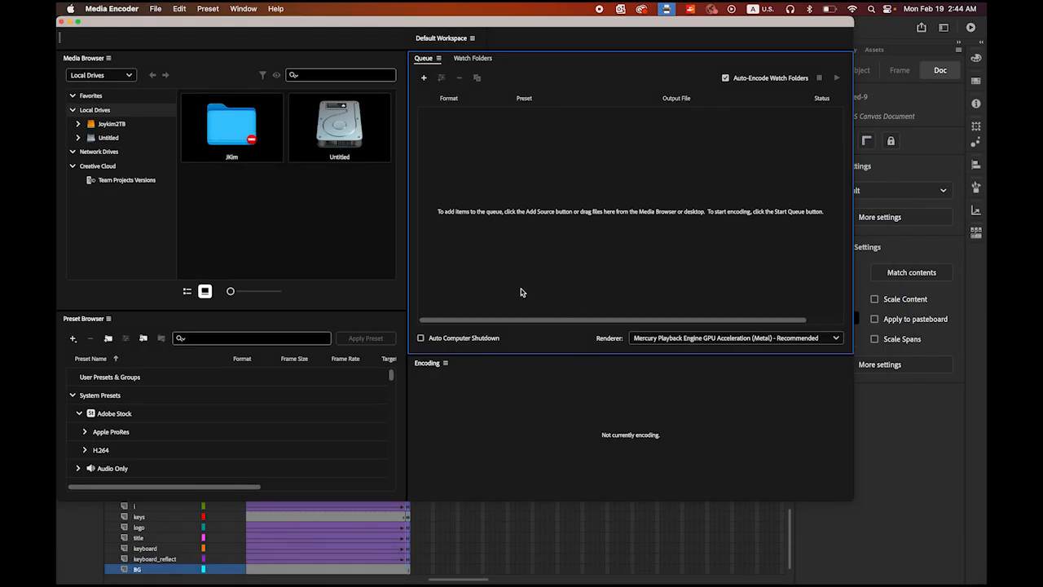
left_click(927, 496)
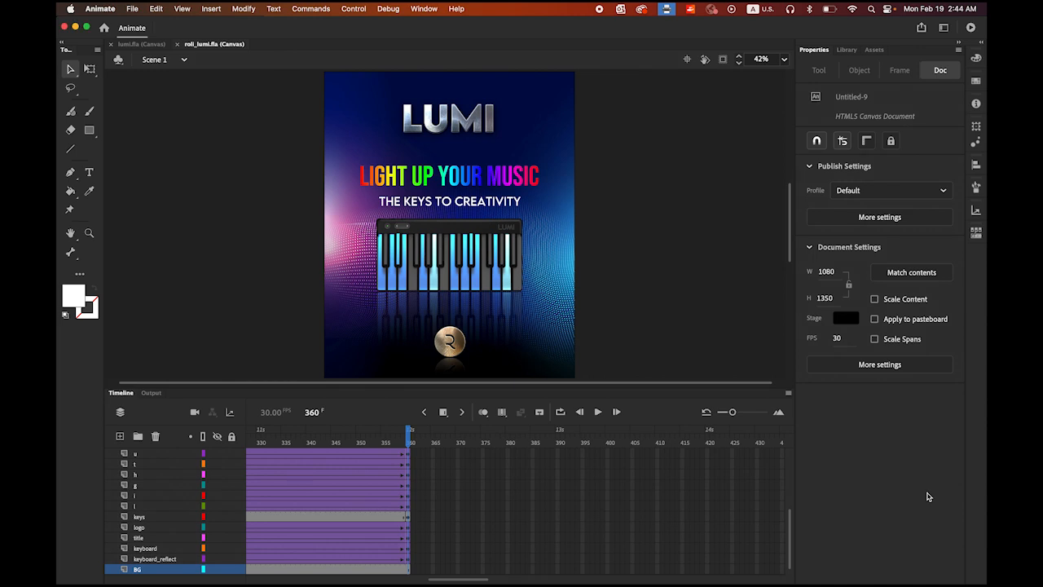
- Export the entire movie as an H.264 video named roli_lumi at 1080 by 1350 px, using the Default (AME) preset and starting the render queue immediately
left_click(133, 8)
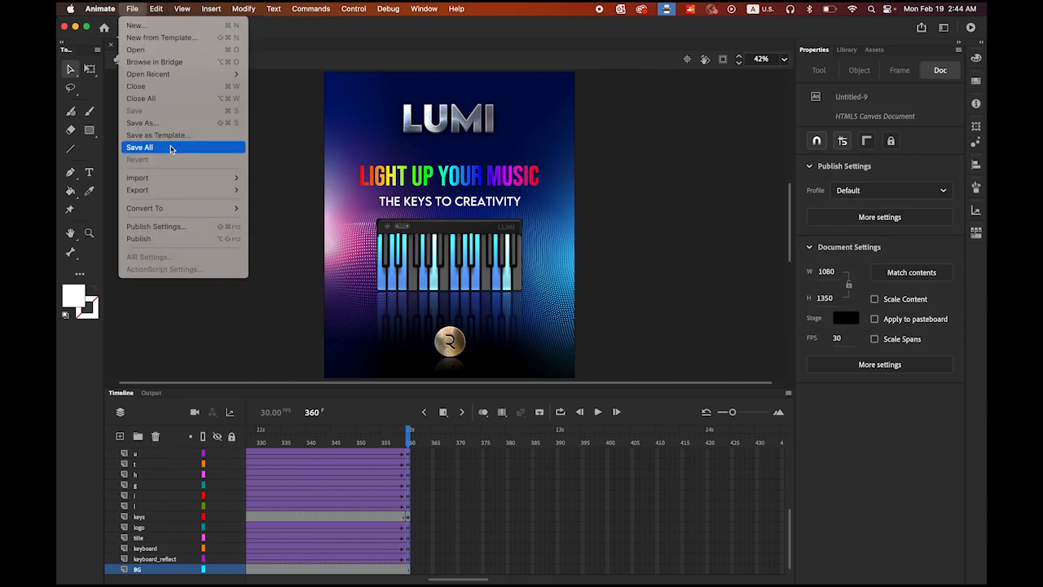
mouse_move(180, 191)
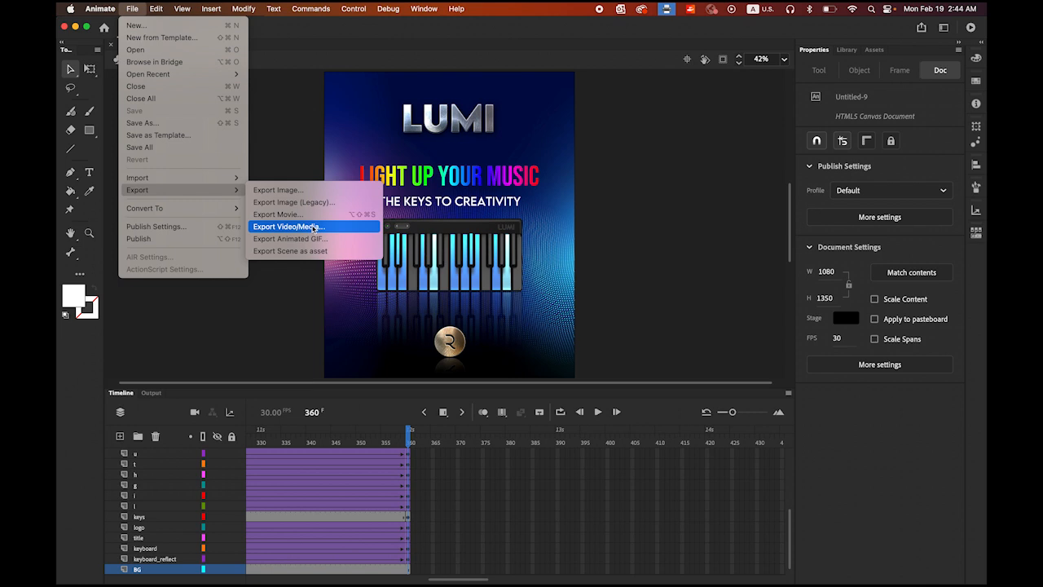
left_click(328, 229)
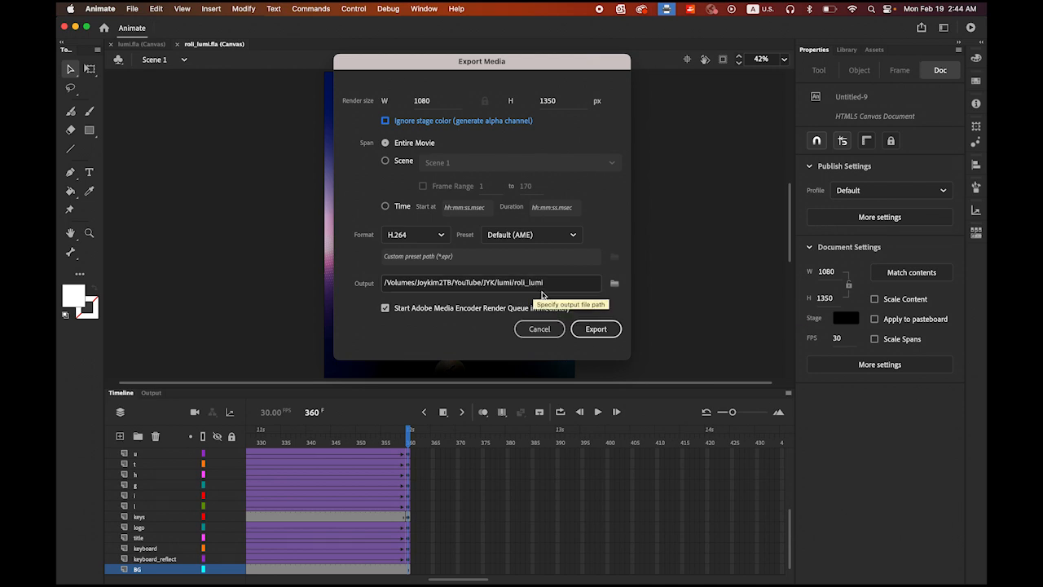
left_click(606, 331)
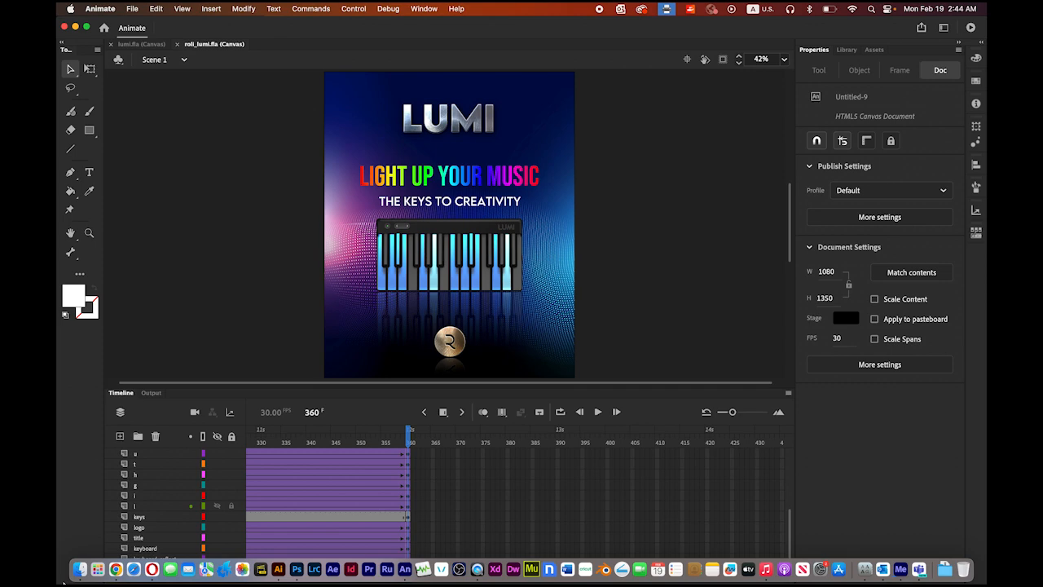
- Switch to Finder and preview the exported roli_lumi.mp4 in the lumi folder
left_click(72, 577)
left_click(668, 246)
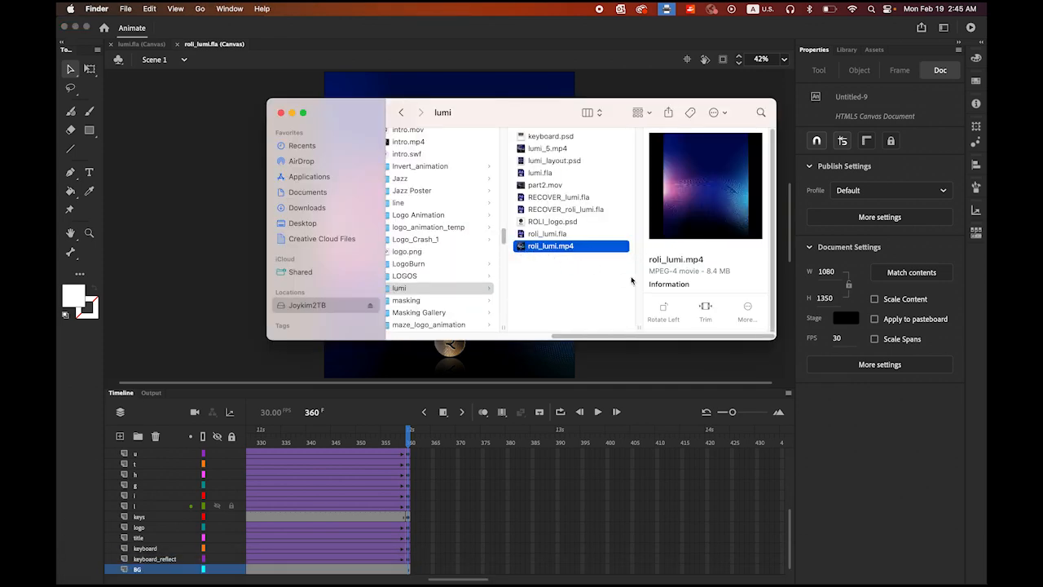
key("space")
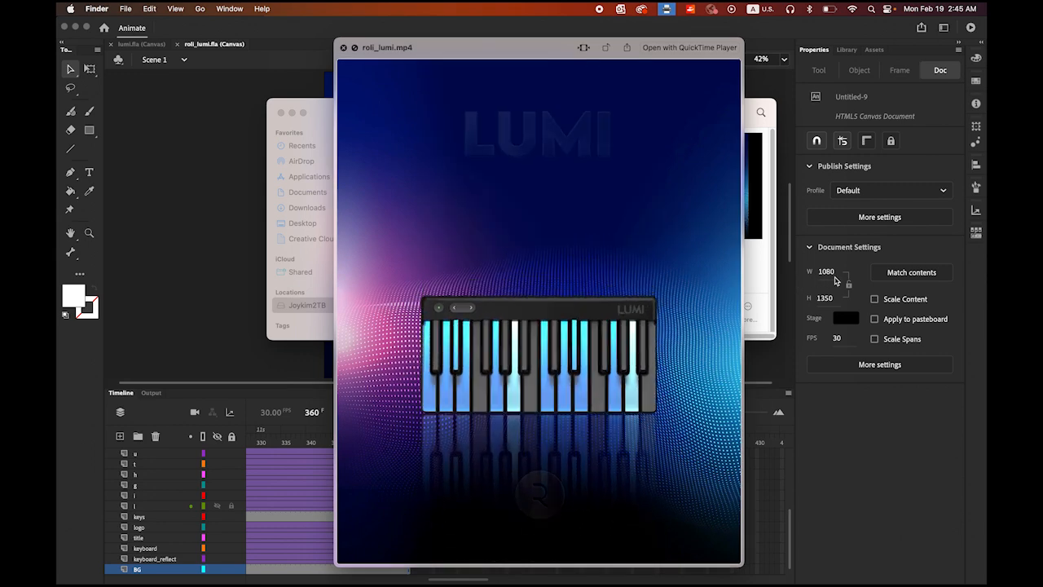